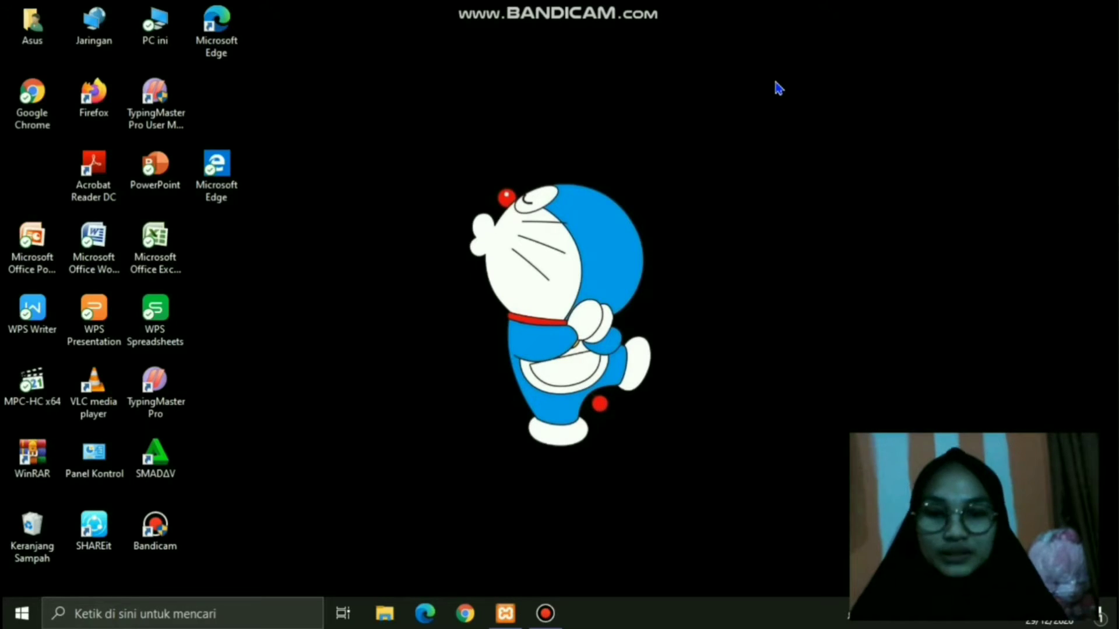
# - Bring up Bandicam's main window and stop the running screen recording
pyautogui.click(547, 618)
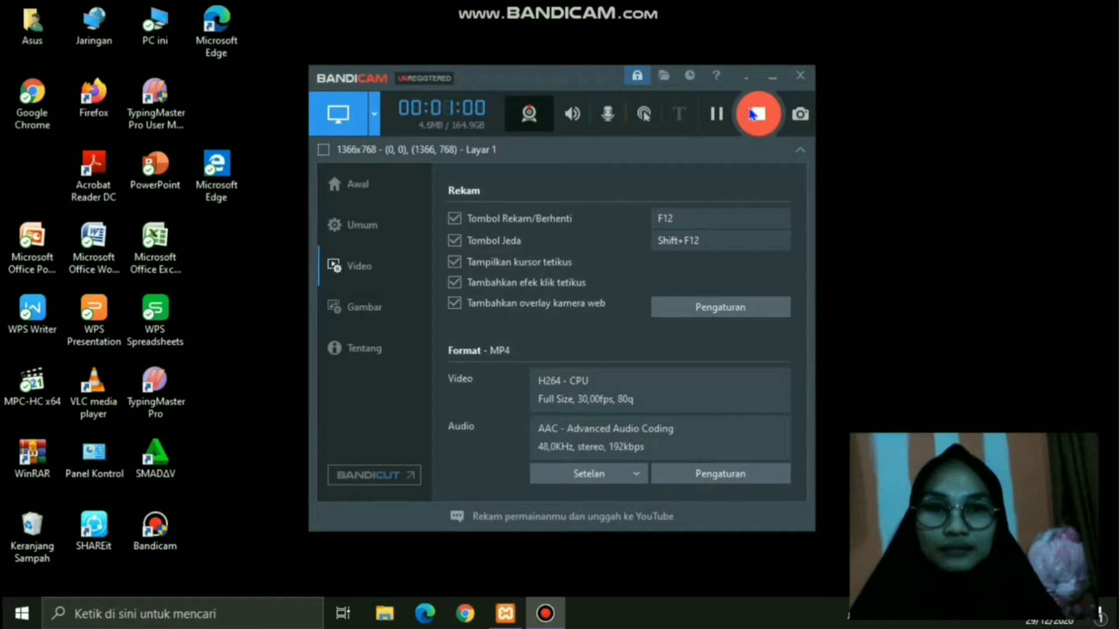
pyautogui.click(758, 114)
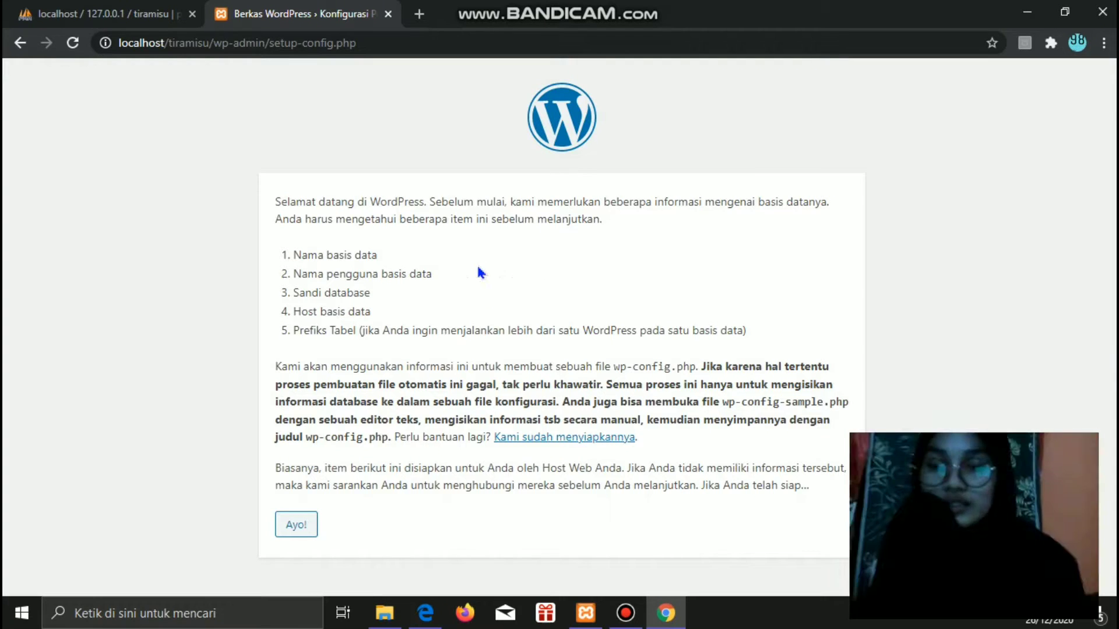
# - Begin the database setup and enter tiramisu as the database name
pyautogui.click(304, 530)
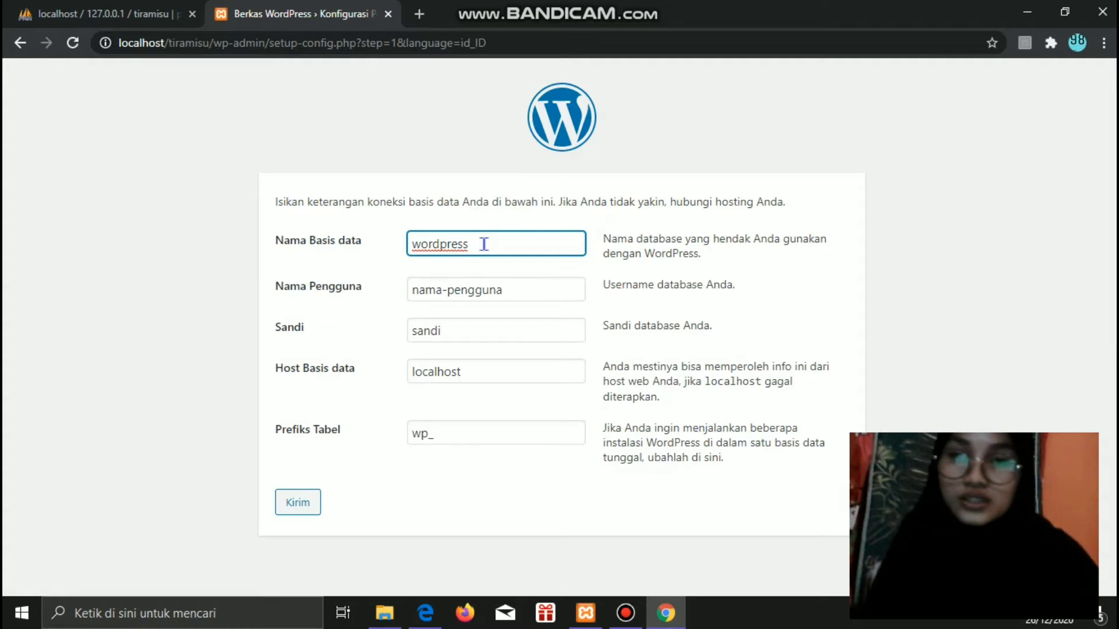
pyautogui.write('t')
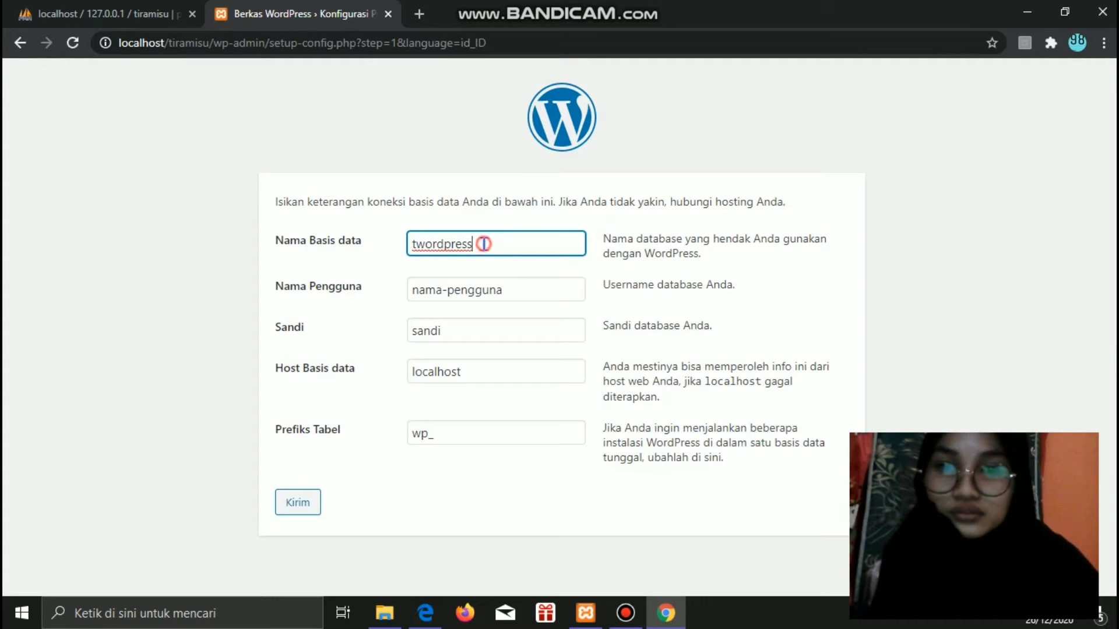
pyautogui.press('BackSpace')
pyautogui.press('BackSpace')
pyautogui.press('BackSpace')
pyautogui.press('BackSpace')
pyautogui.press('BackSpace')
pyautogui.press('BackSpace')
pyautogui.press('BackSpace')
pyautogui.press('BackSpace')
pyautogui.press('BackSpace')
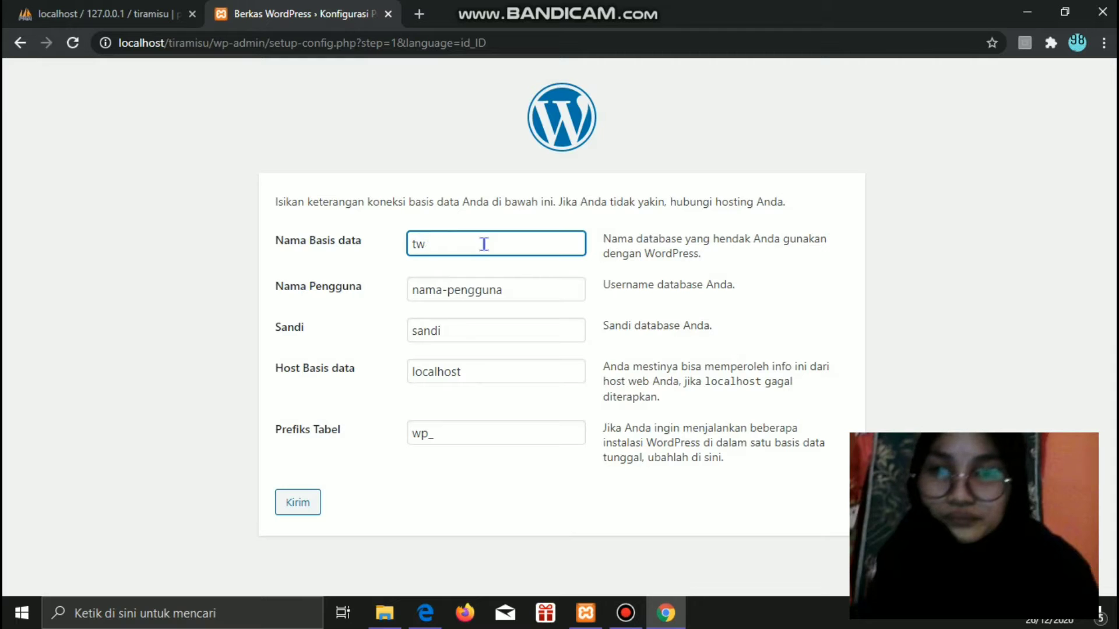
pyautogui.write('ira')
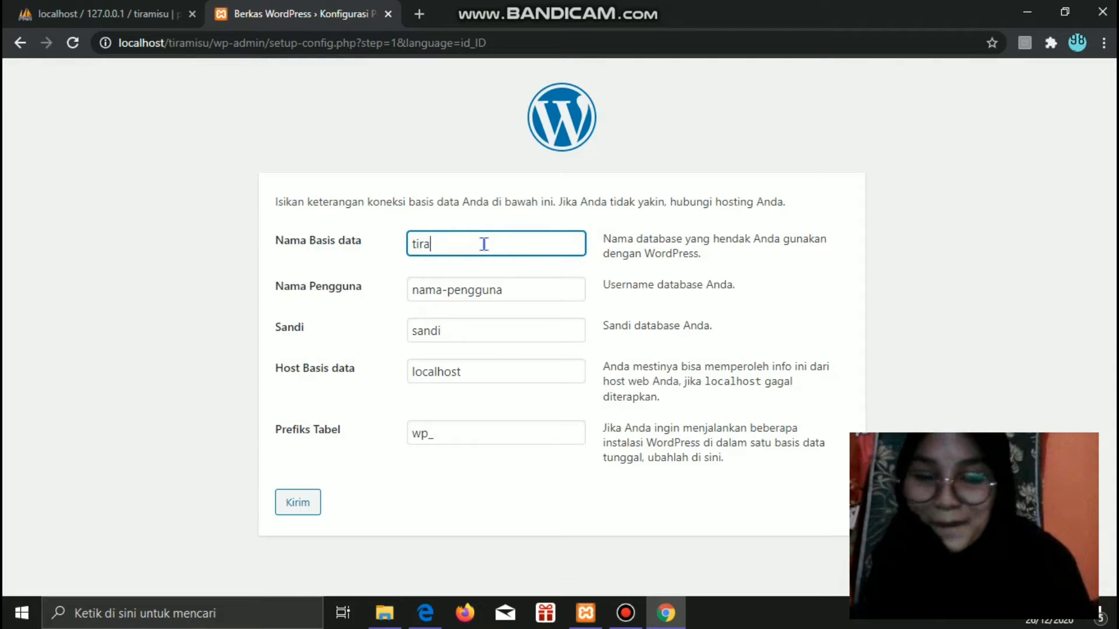
pyautogui.write('misu')
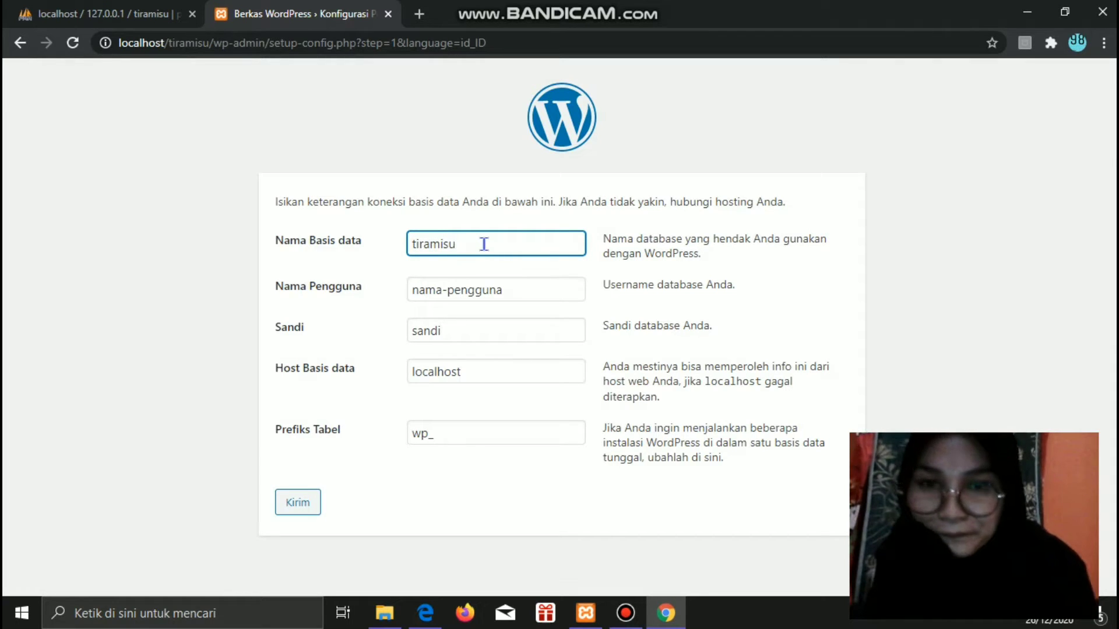
# - Set the database username to root, leave the password empty, and submit the connection details
pyautogui.click(507, 289)
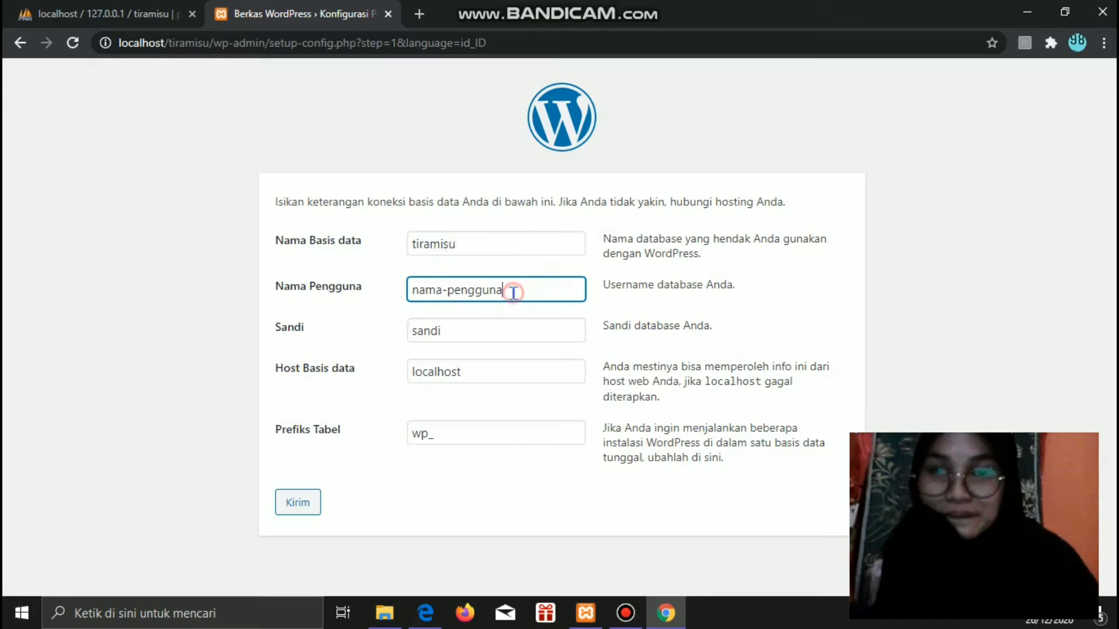
pyautogui.moveTo(576, 5)
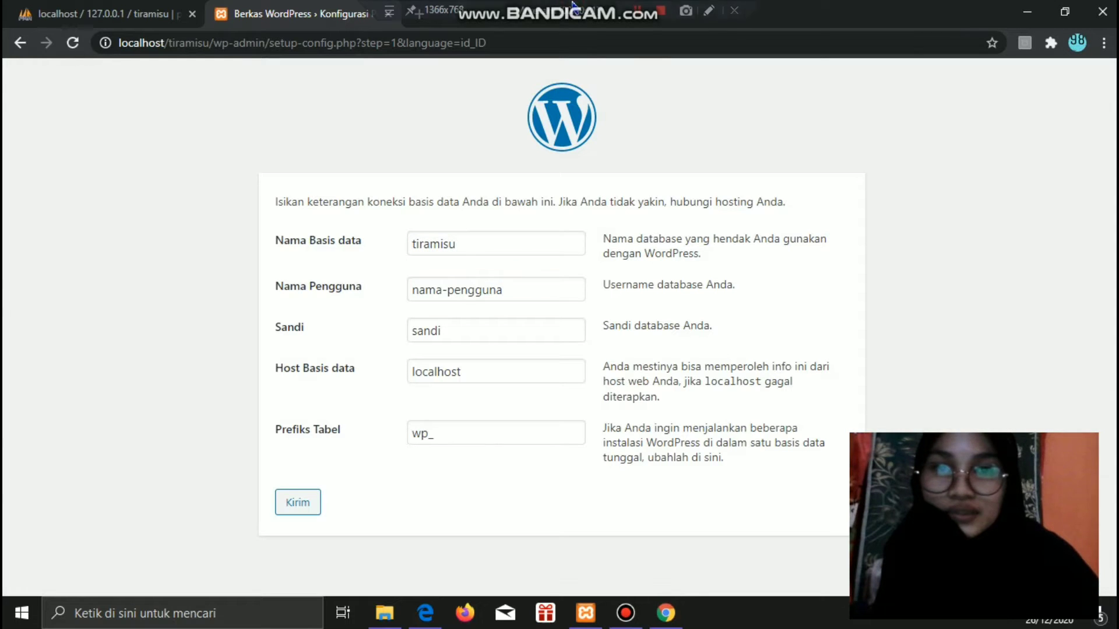
pyautogui.click(472, 297)
pyautogui.hotkey('ctrl', 'a')
pyautogui.press('BackSpace')
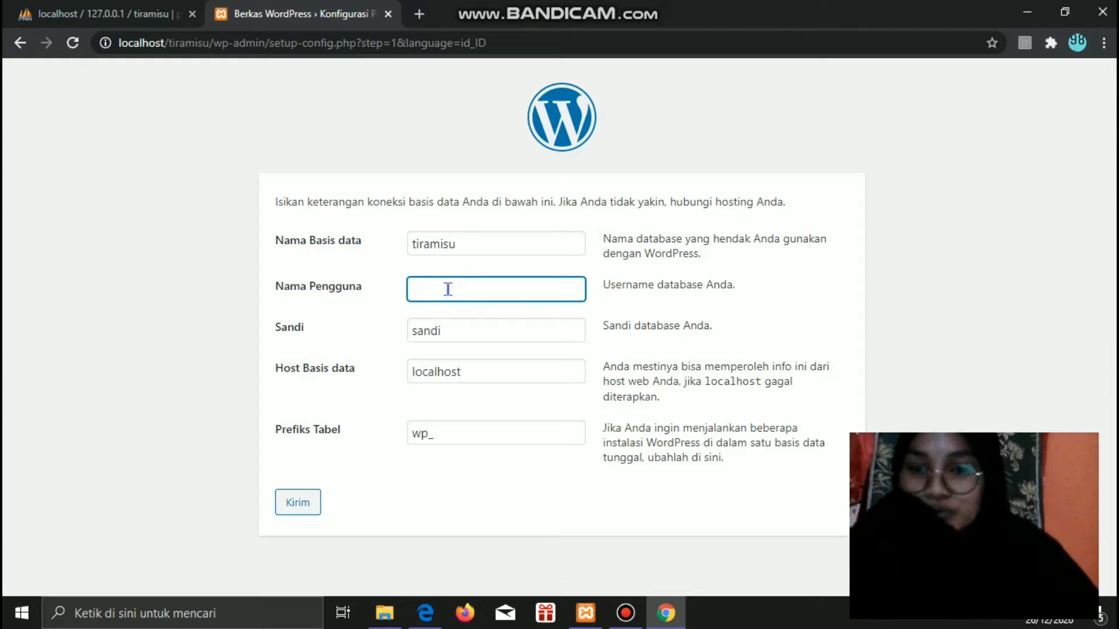
pyautogui.write('root')
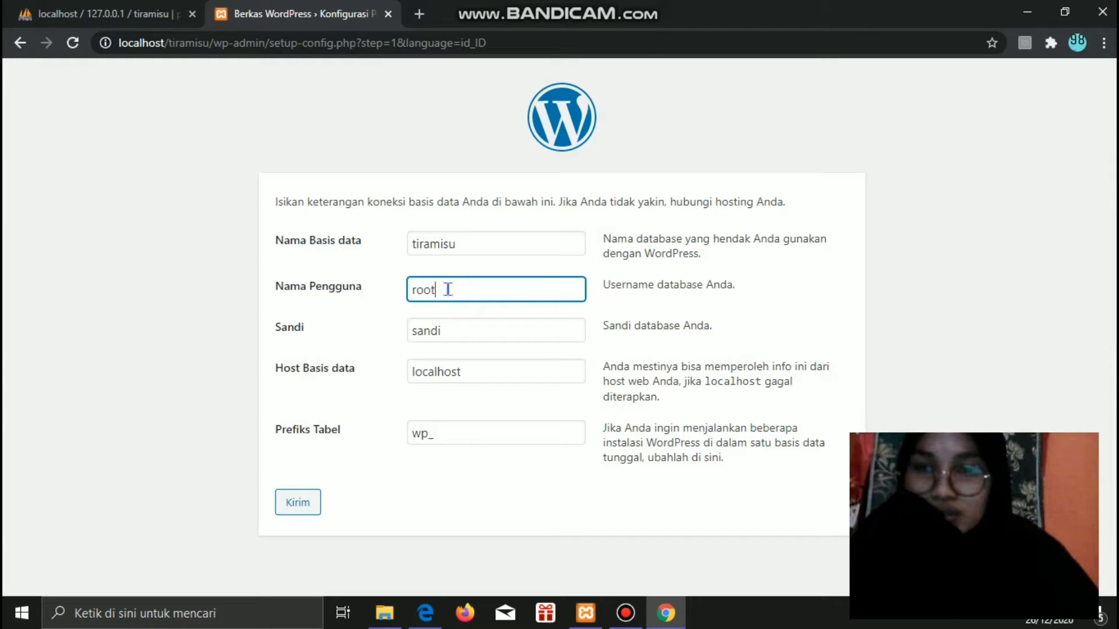
pyautogui.click(458, 332)
pyautogui.press('BackSpace')
pyautogui.press('BackSpace')
pyautogui.press('BackSpace')
pyautogui.press('BackSpace')
pyautogui.press('BackSpace')
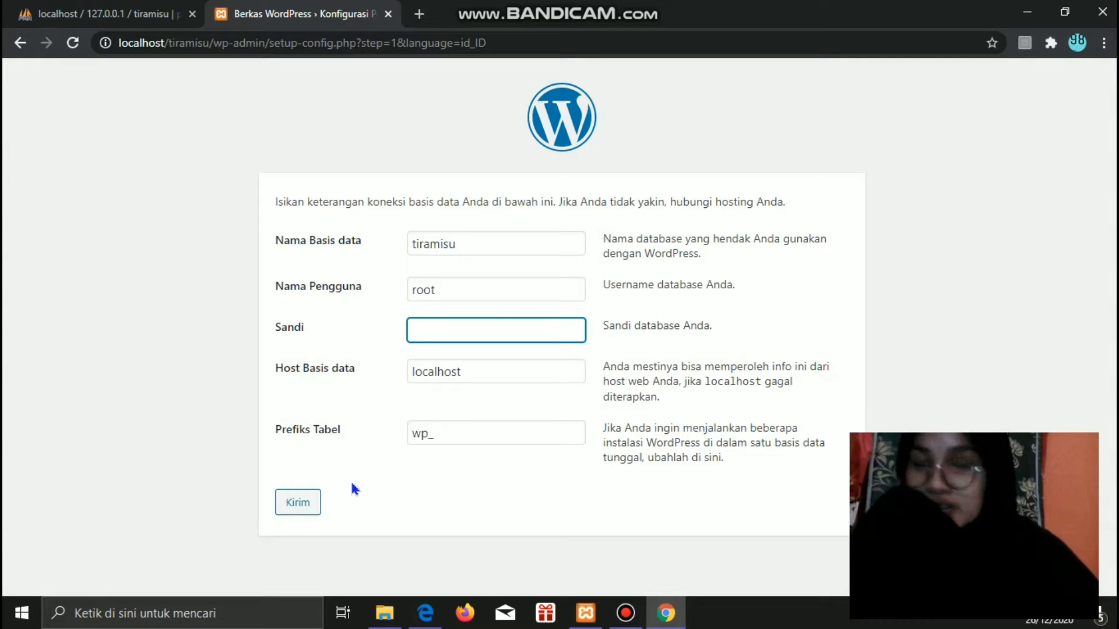
pyautogui.click(296, 505)
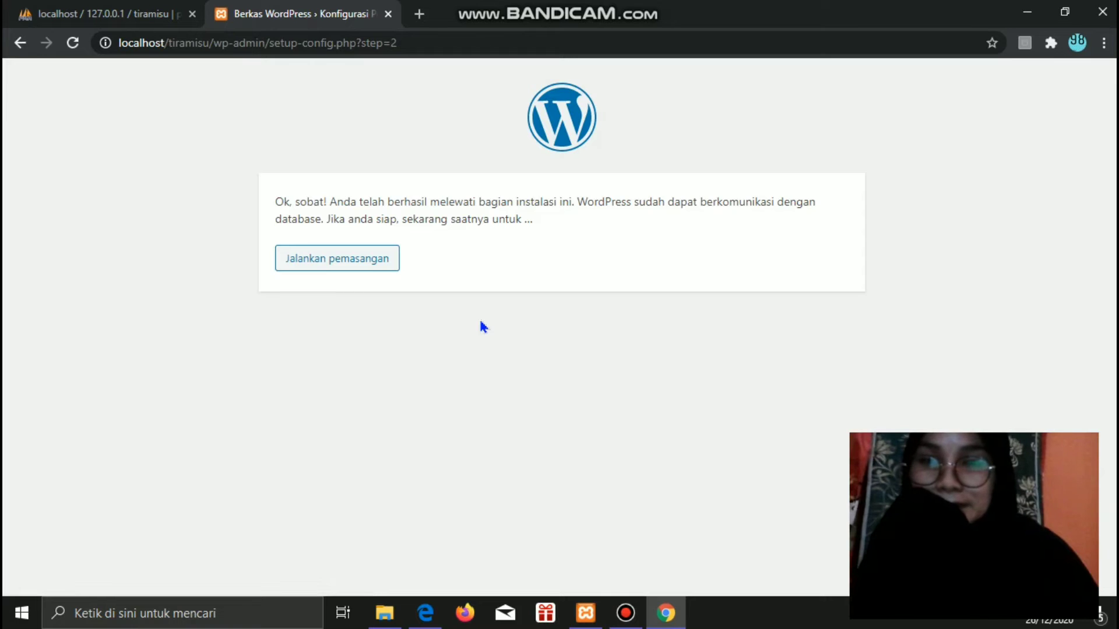
# - Start the installation and enter the site title 'Website Tiramisu'
pyautogui.click(340, 264)
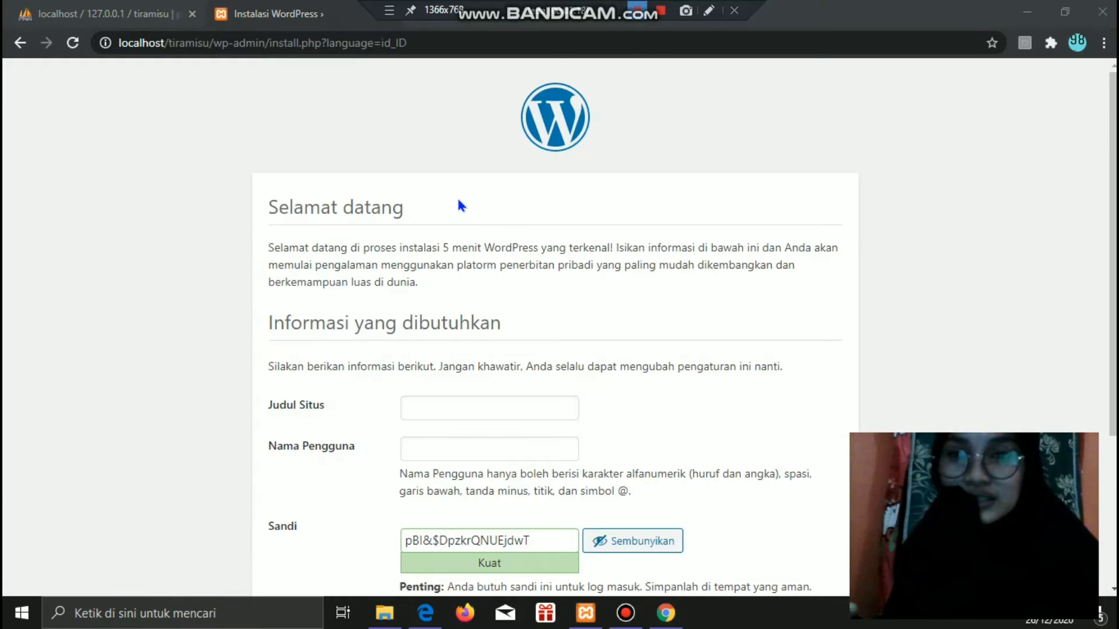
pyautogui.scroll(-3, 452, 207)
pyautogui.click(447, 210)
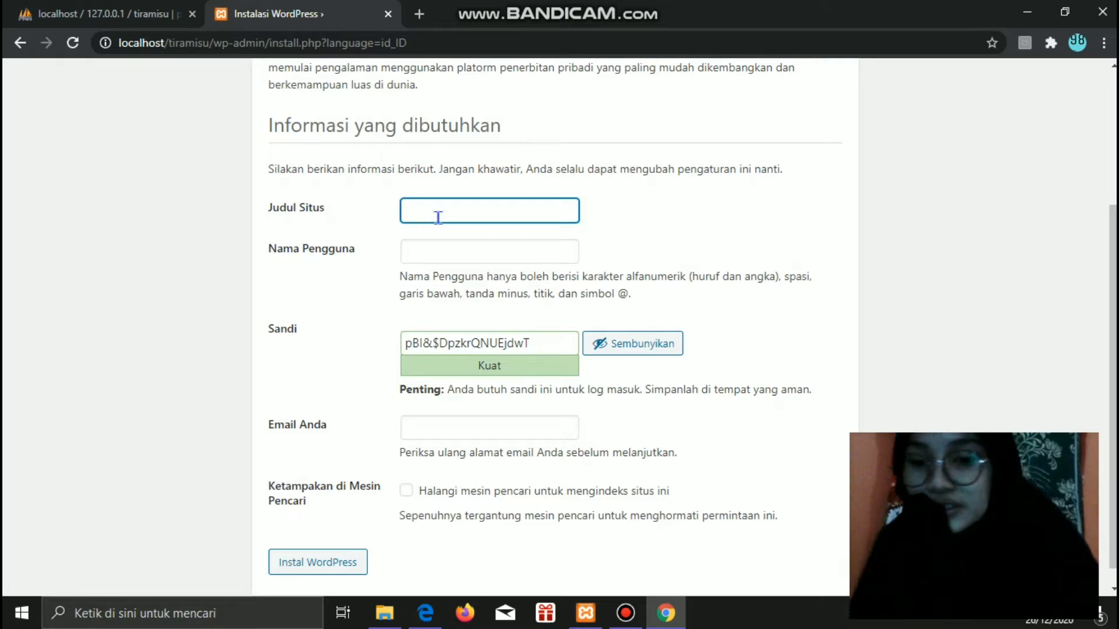
pyautogui.write('Web')
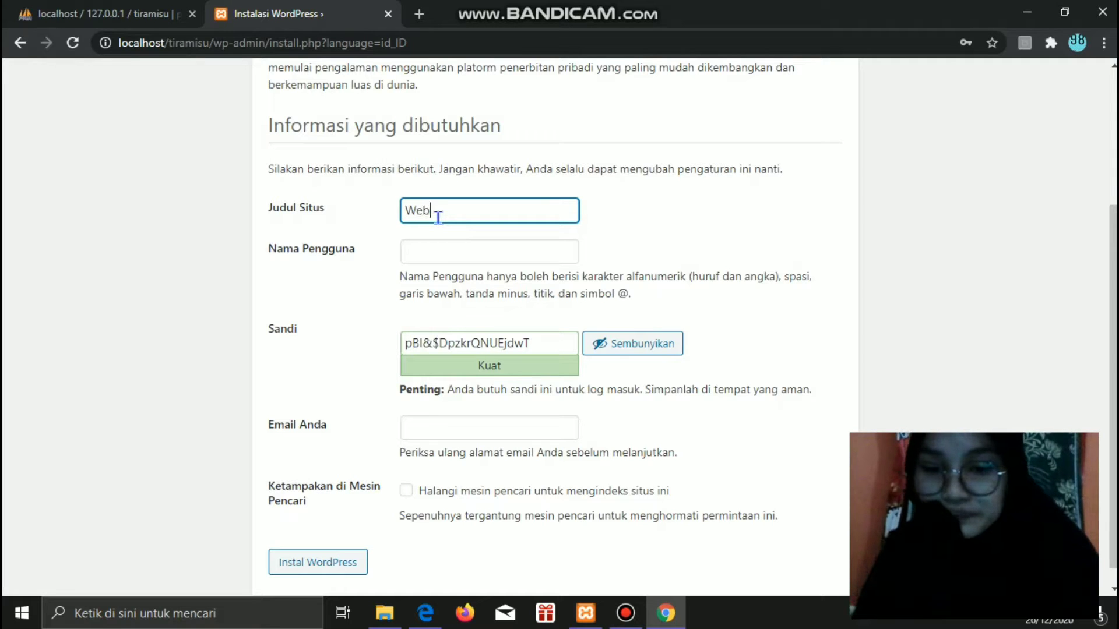
pyautogui.write('site ')
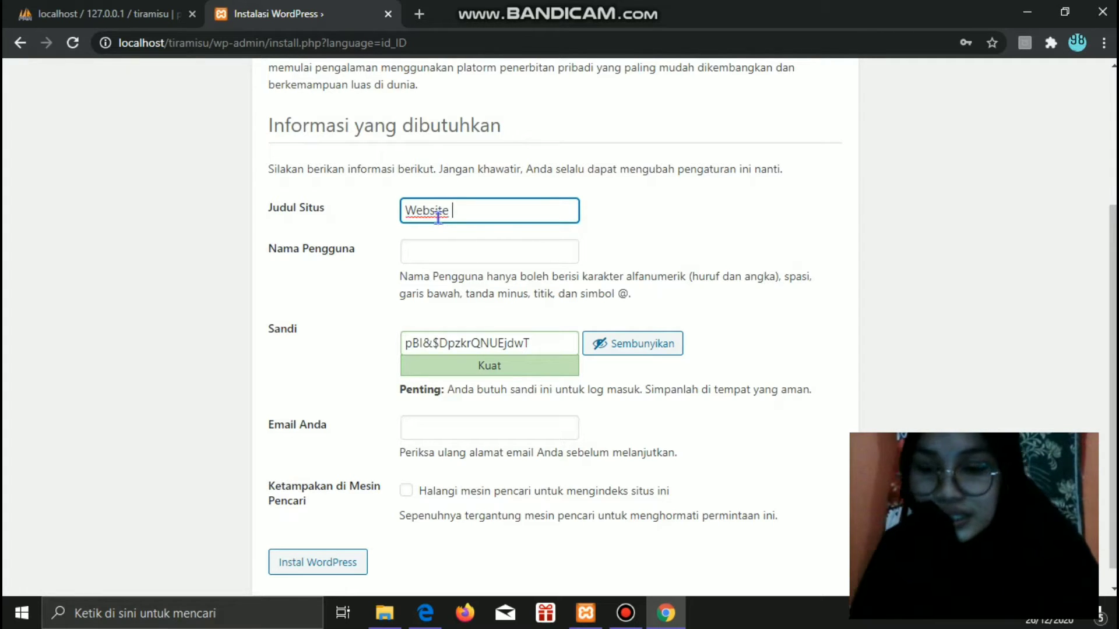
pyautogui.write('t')
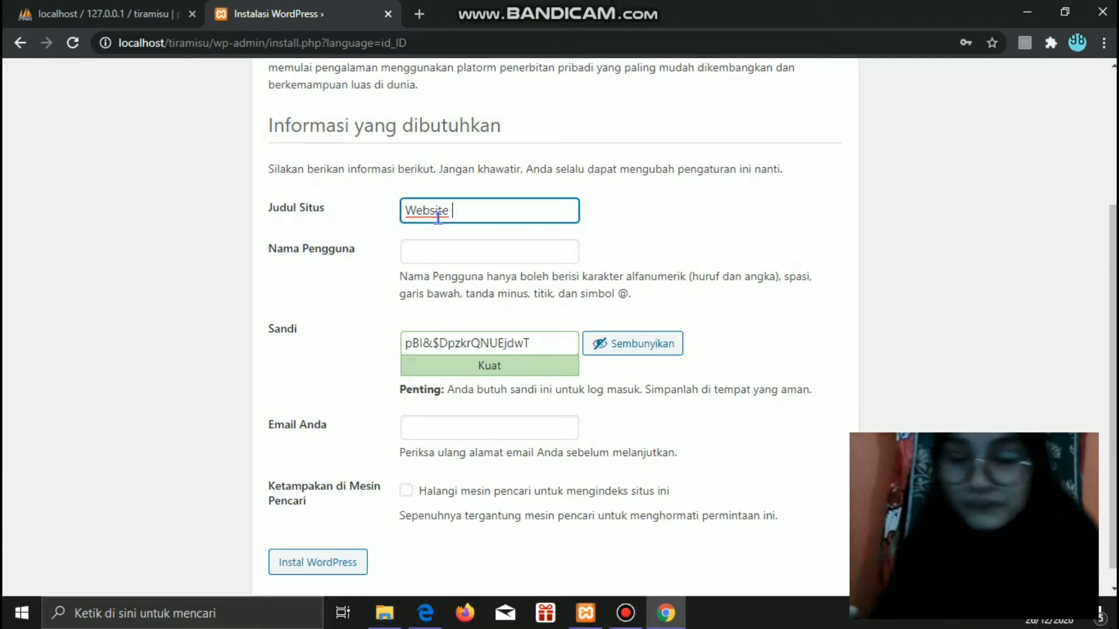
pyautogui.write('T')
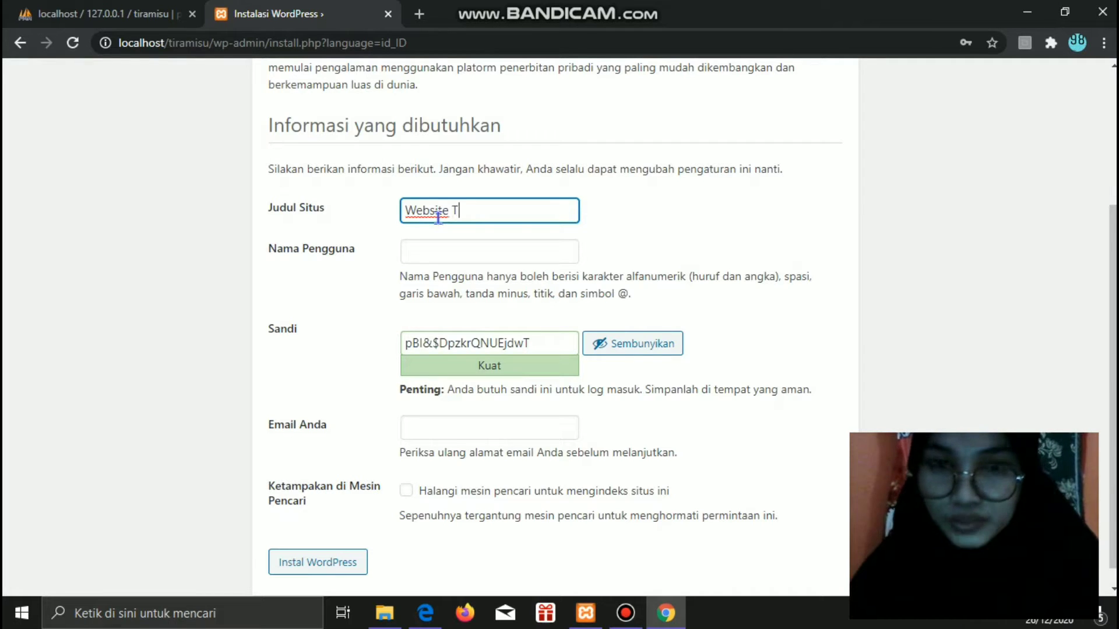
pyautogui.write('iramisu')
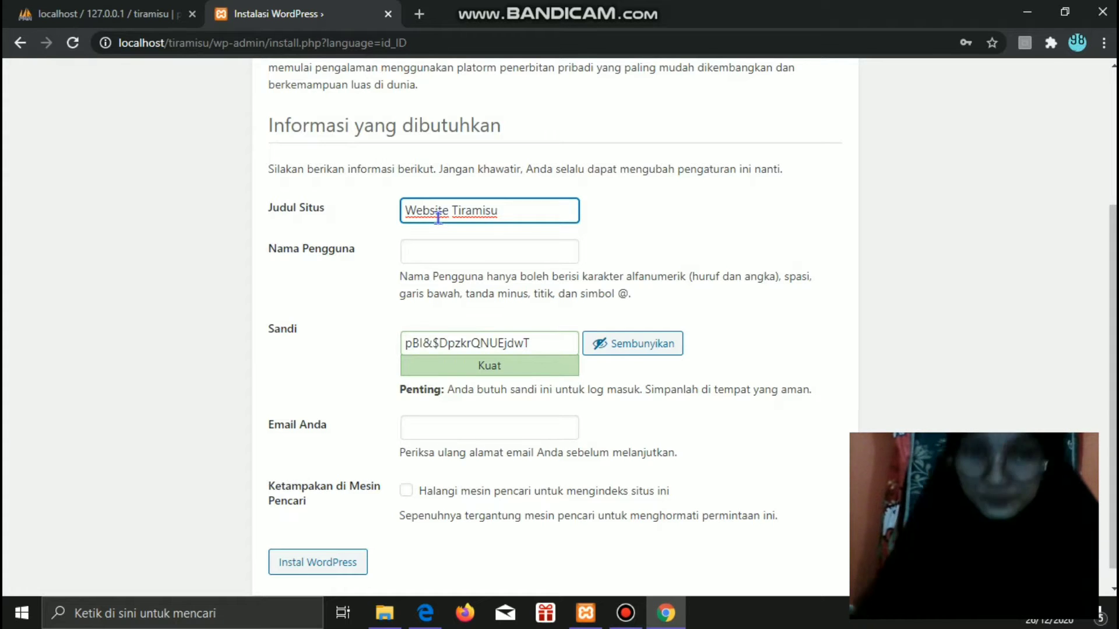
# - Enter the admin username, correcting its mistyped ending
pyautogui.click(468, 255)
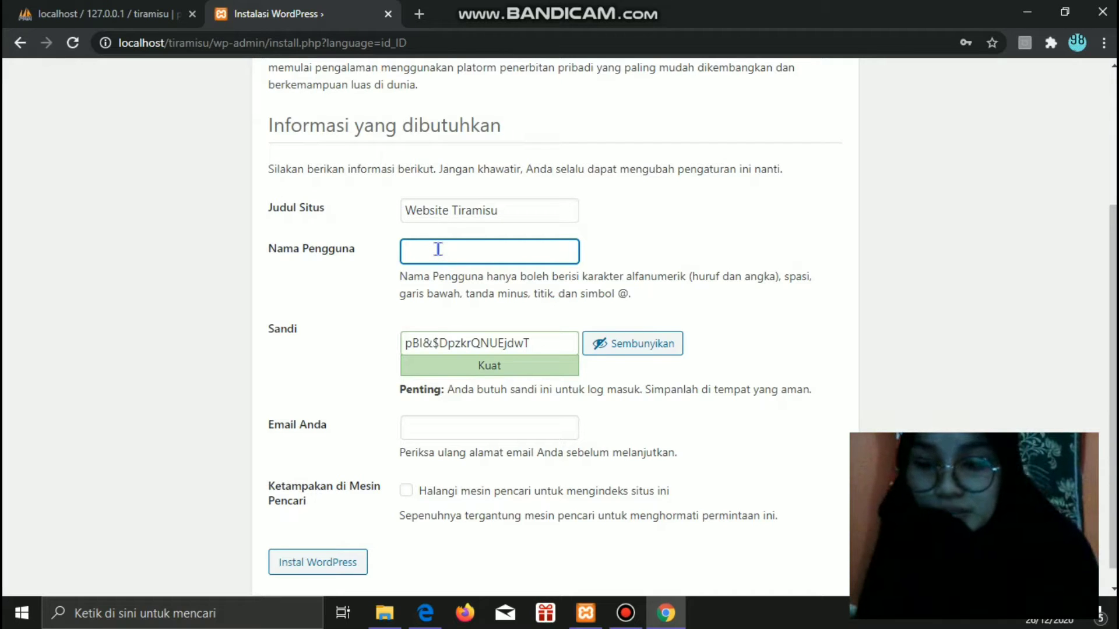
pyautogui.write('Jati')
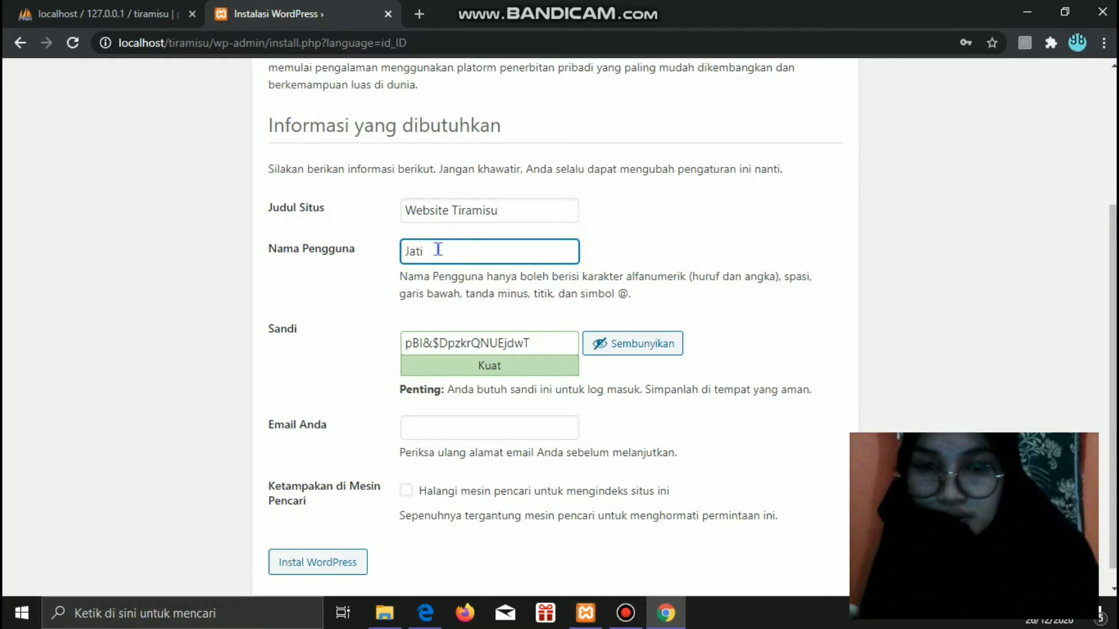
pyautogui.write(' P')
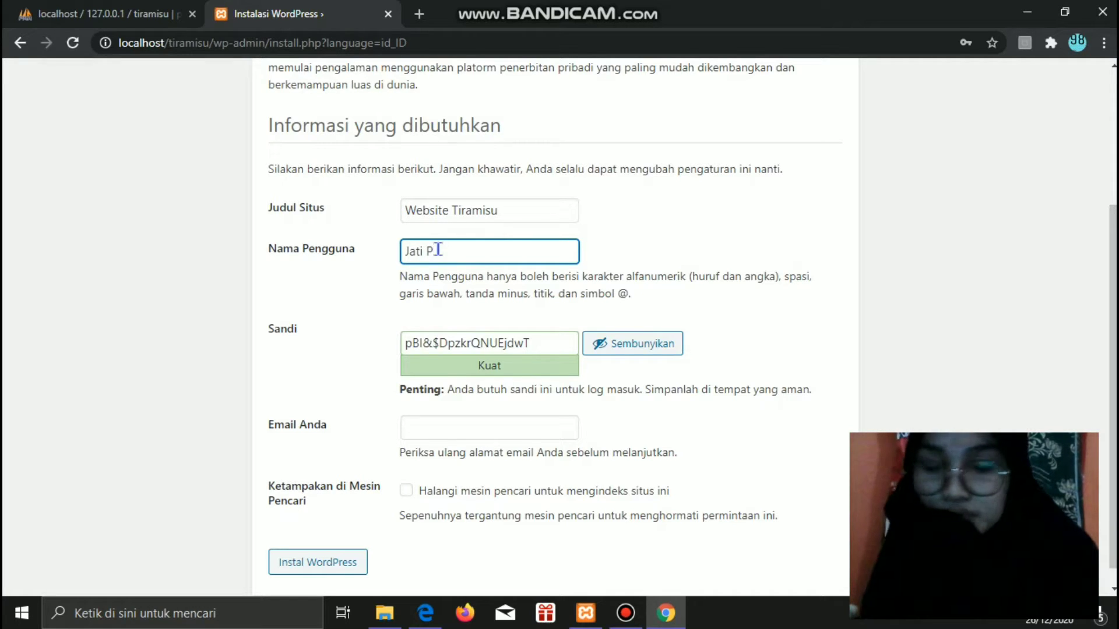
pyautogui.write('RATIWI')
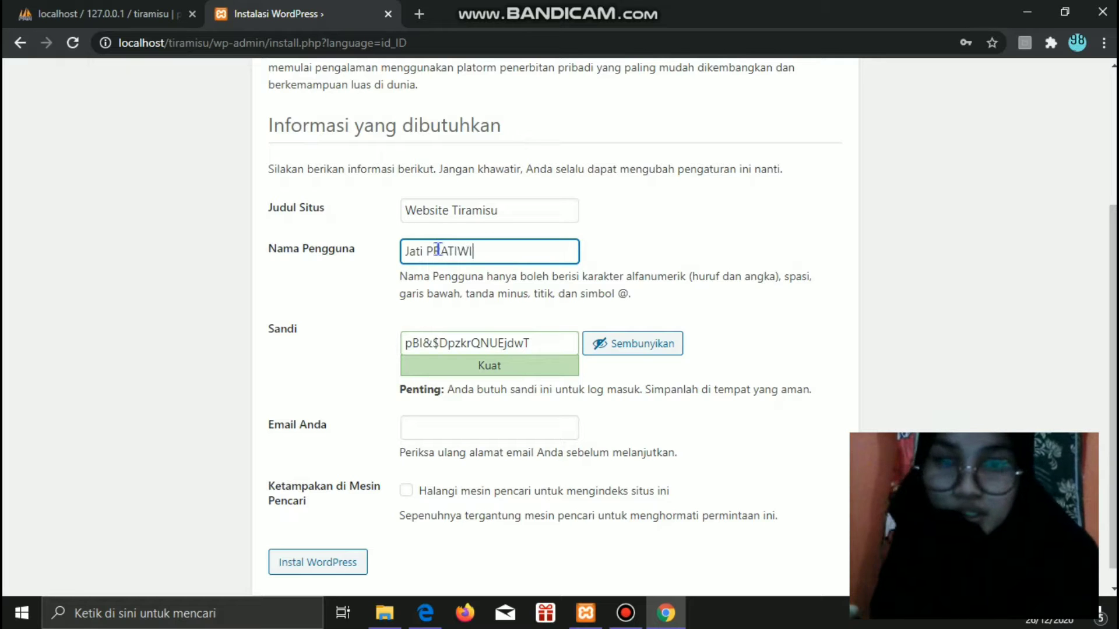
pyautogui.click(505, 342)
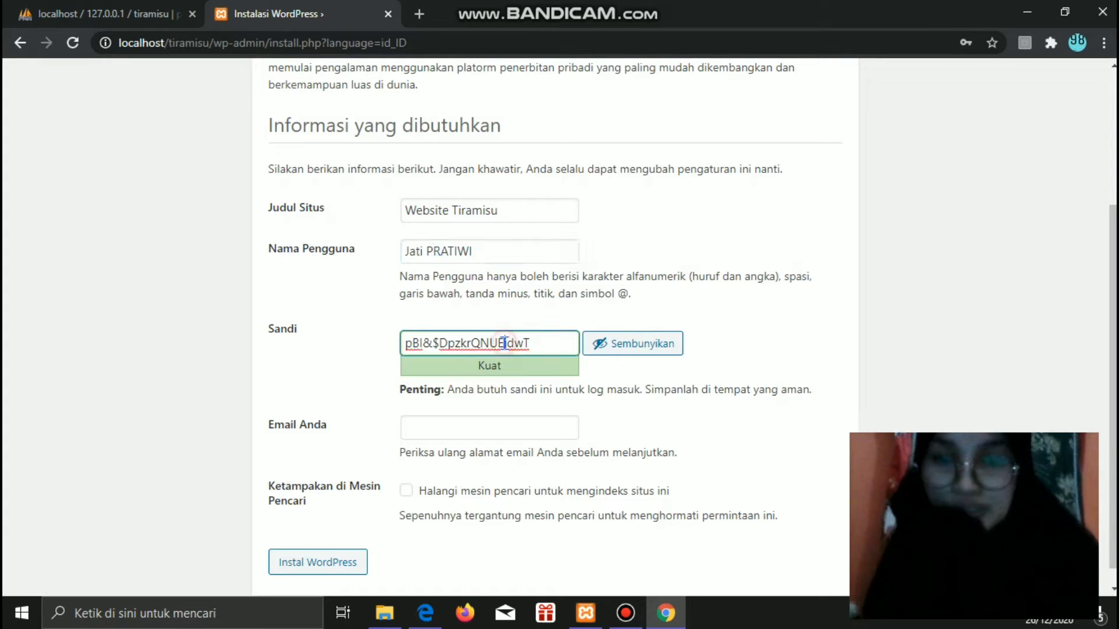
pyautogui.click(476, 252)
pyautogui.press('BackSpace')
pyautogui.press('BackSpace')
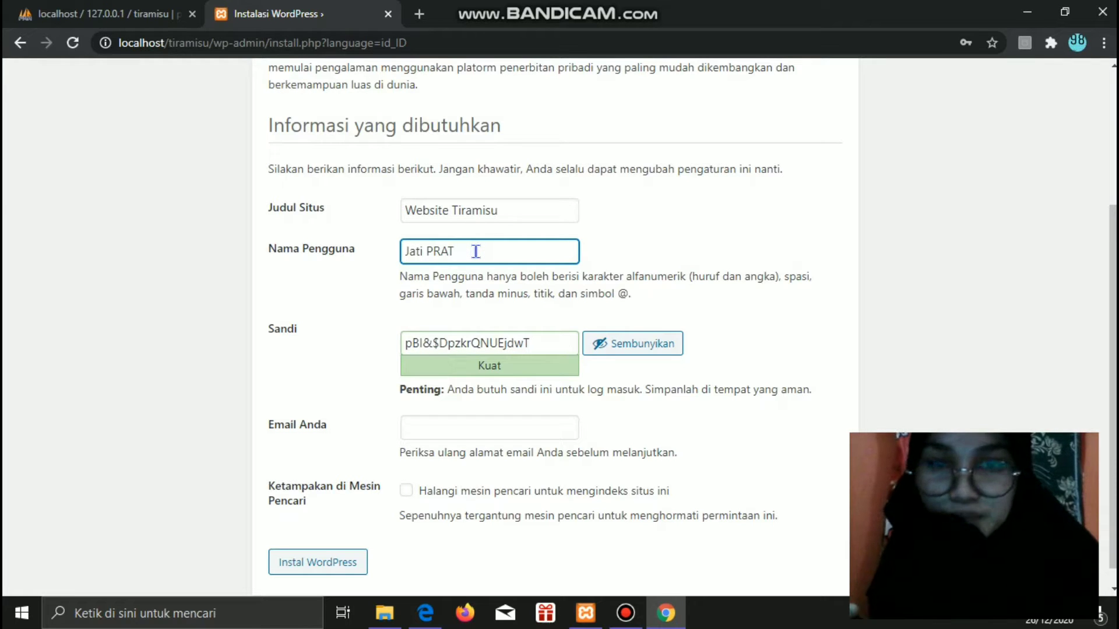
pyautogui.press('BackSpace')
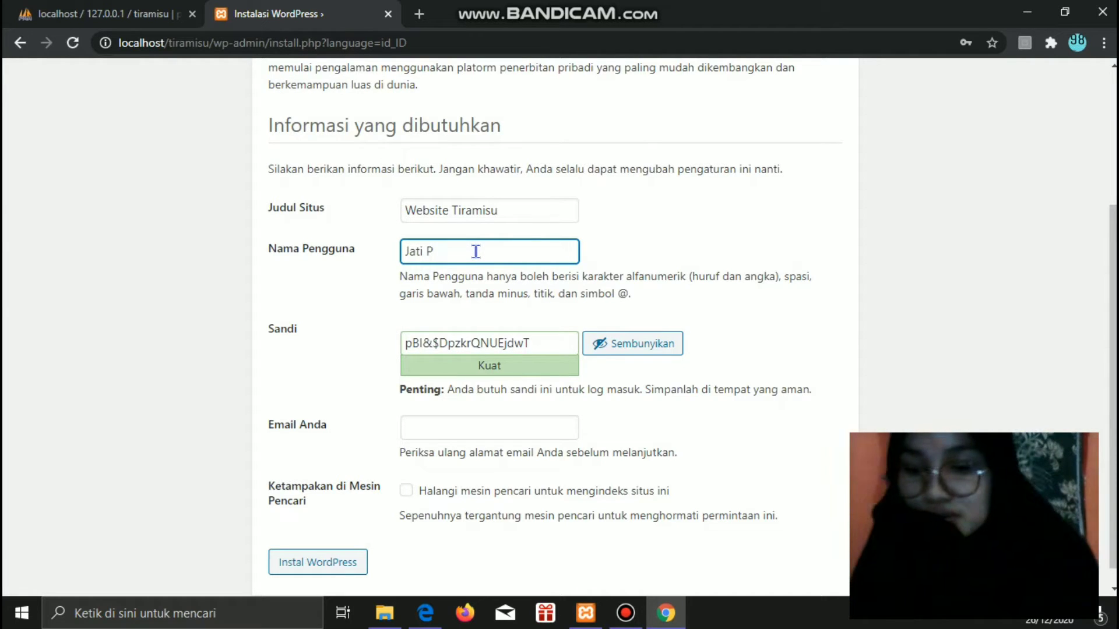
pyautogui.write('ratiwi')
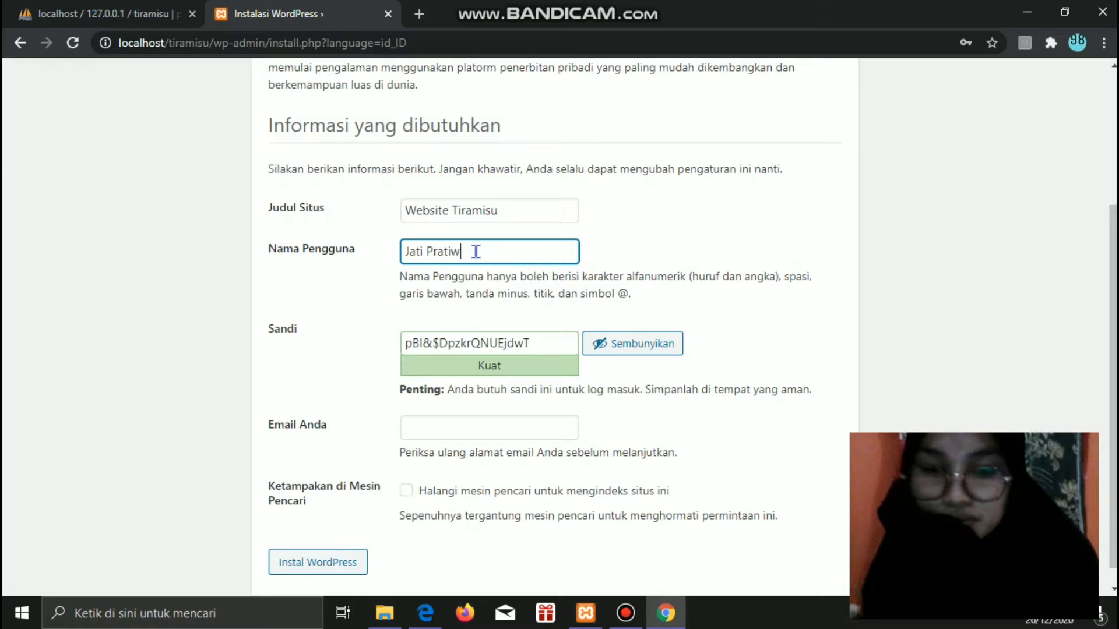
# - Replace the generated admin password with a custom password
pyautogui.click(540, 340)
pyautogui.press('BackSpace')
pyautogui.press('BackSpace')
pyautogui.press('BackSpace')
pyautogui.press('BackSpace')
pyautogui.press('BackSpace')
pyautogui.press('BackSpace')
pyautogui.press('BackSpace')
pyautogui.press('BackSpace')
pyautogui.press('BackSpace')
pyautogui.press('BackSpace')
pyautogui.press('BackSpace')
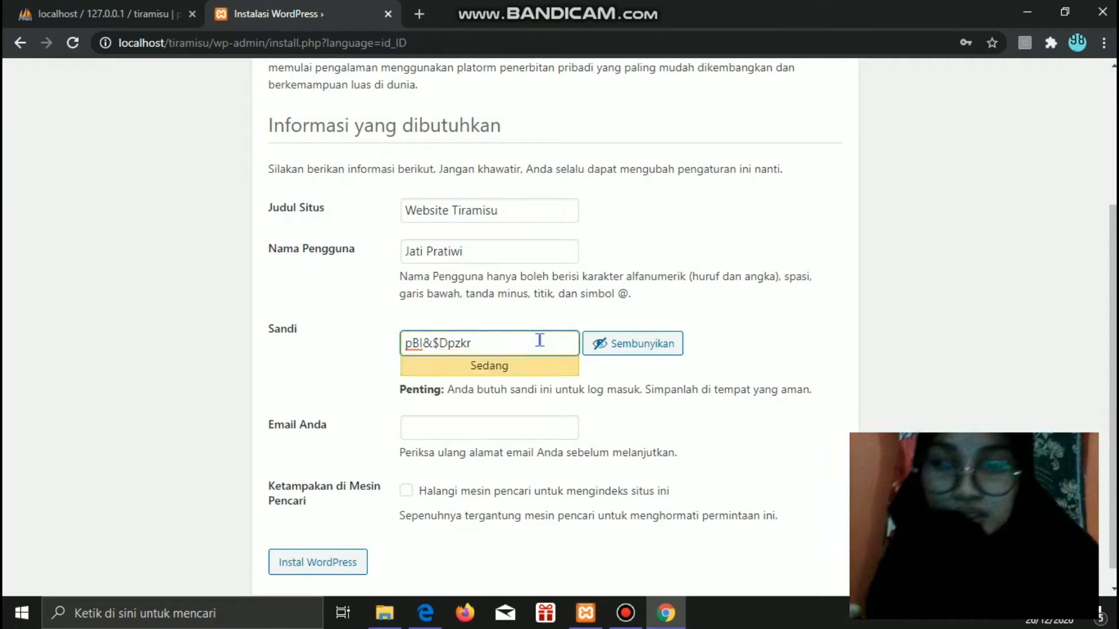
pyautogui.press('BackSpace')
pyautogui.press('BackSpace')
pyautogui.press('BackSpace')
pyautogui.press('BackSpace')
pyautogui.press('BackSpace')
pyautogui.press('BackSpace')
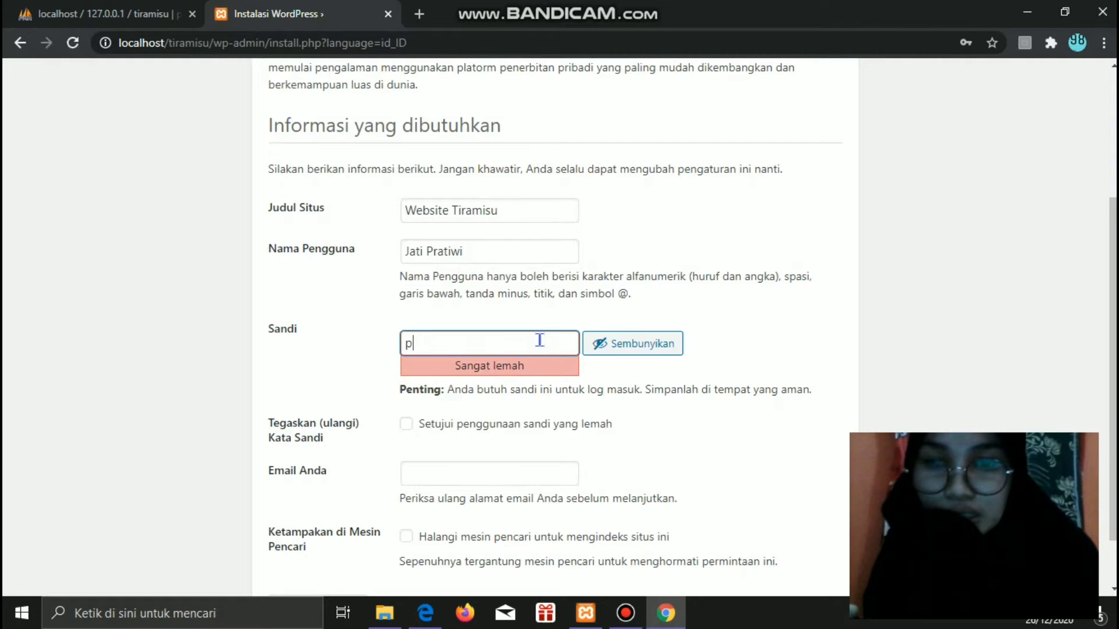
pyautogui.press('BackSpace')
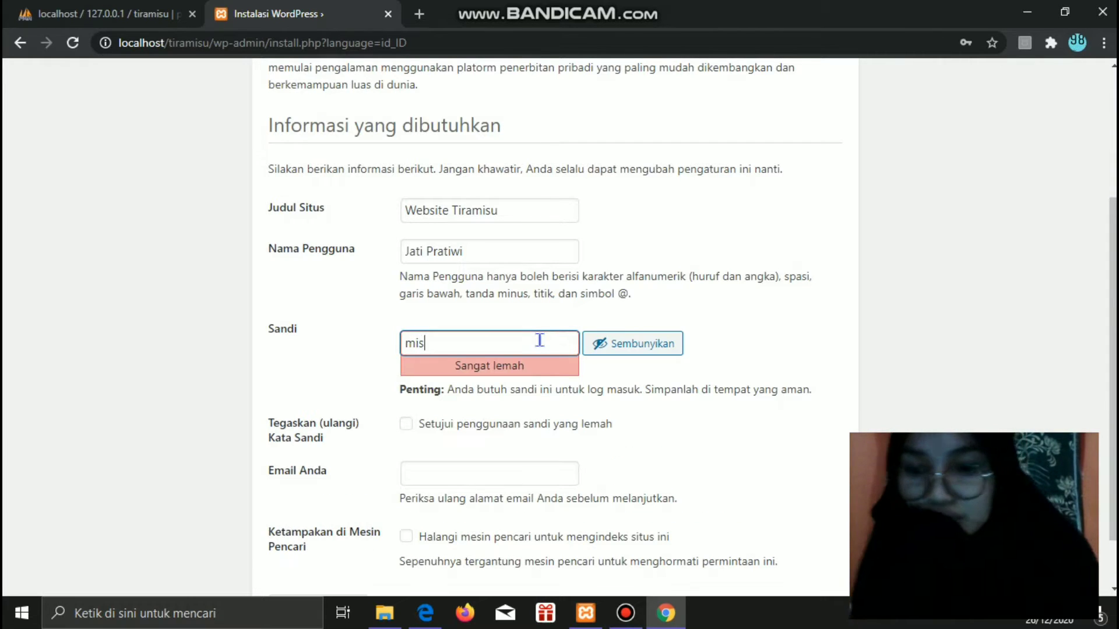
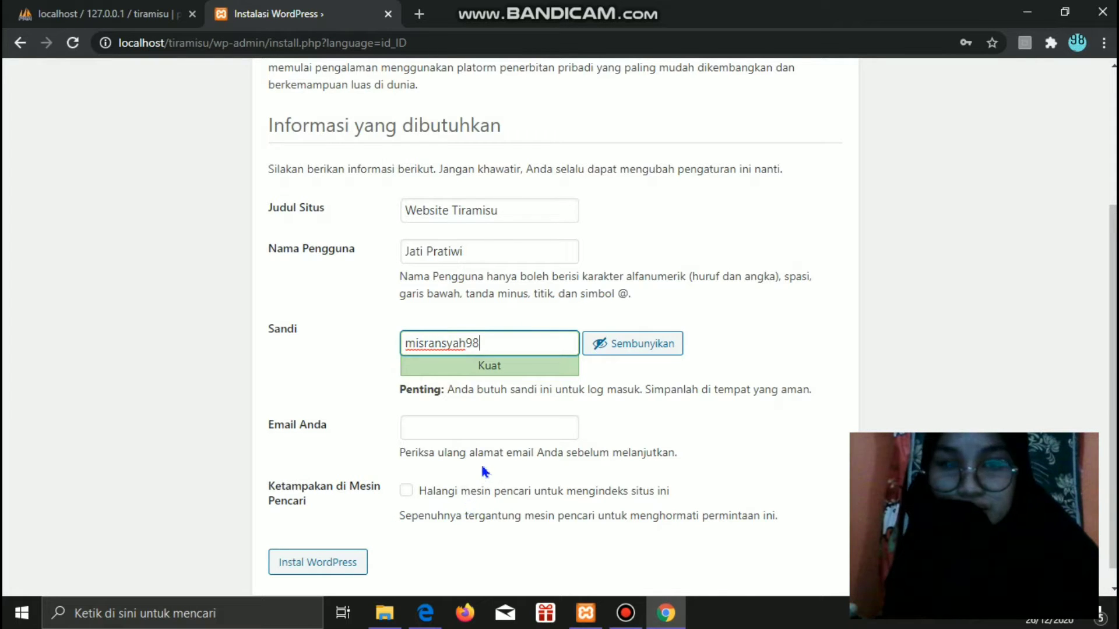
# - Fill in the admin e-mail address and submit the WordPress installation
pyautogui.click(463, 430)
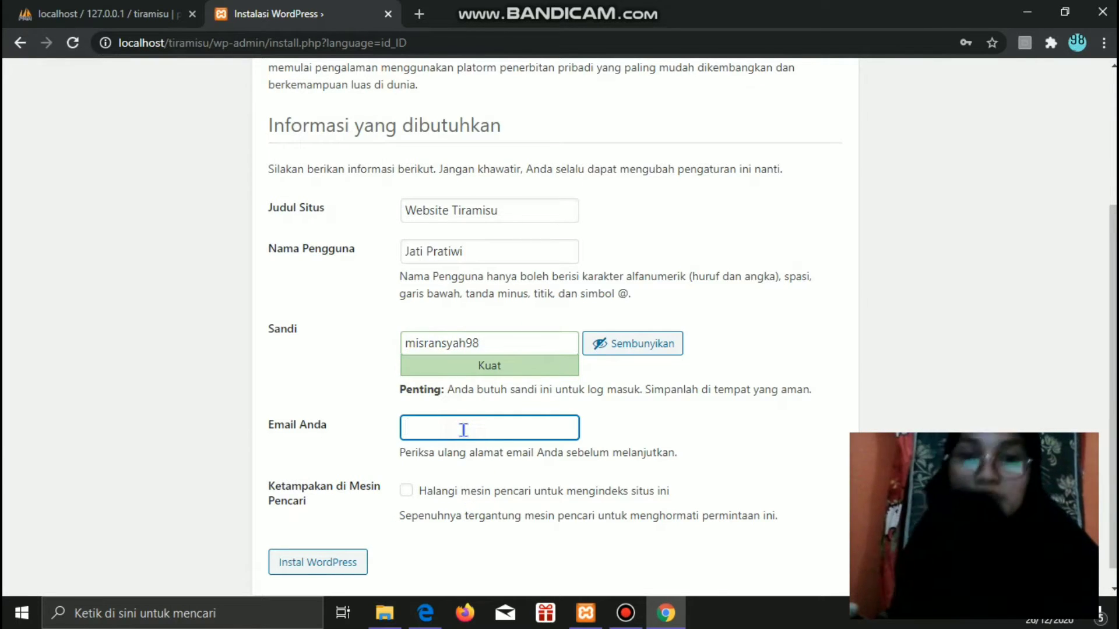
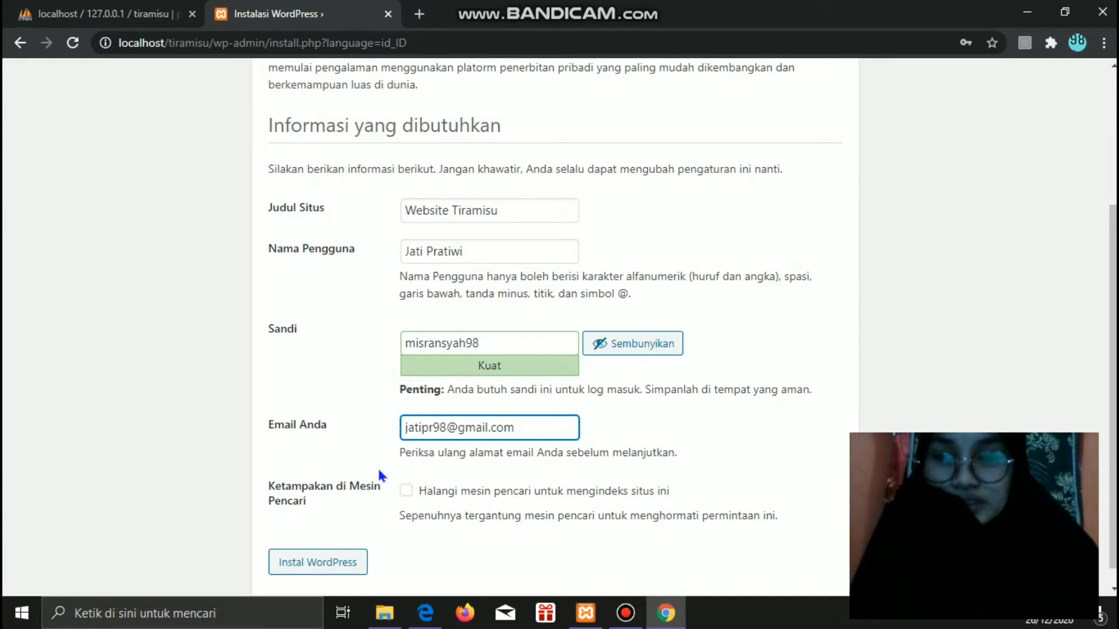
pyautogui.click(349, 567)
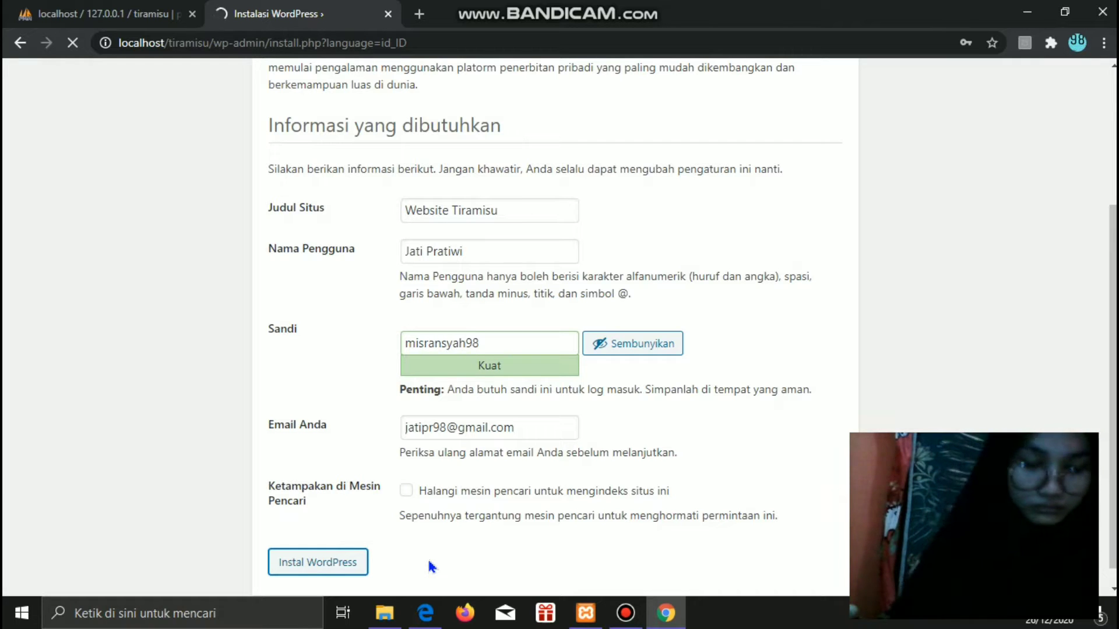
# - Save the new admin password in Chrome once the success page appears
pyautogui.moveTo(638, 17)
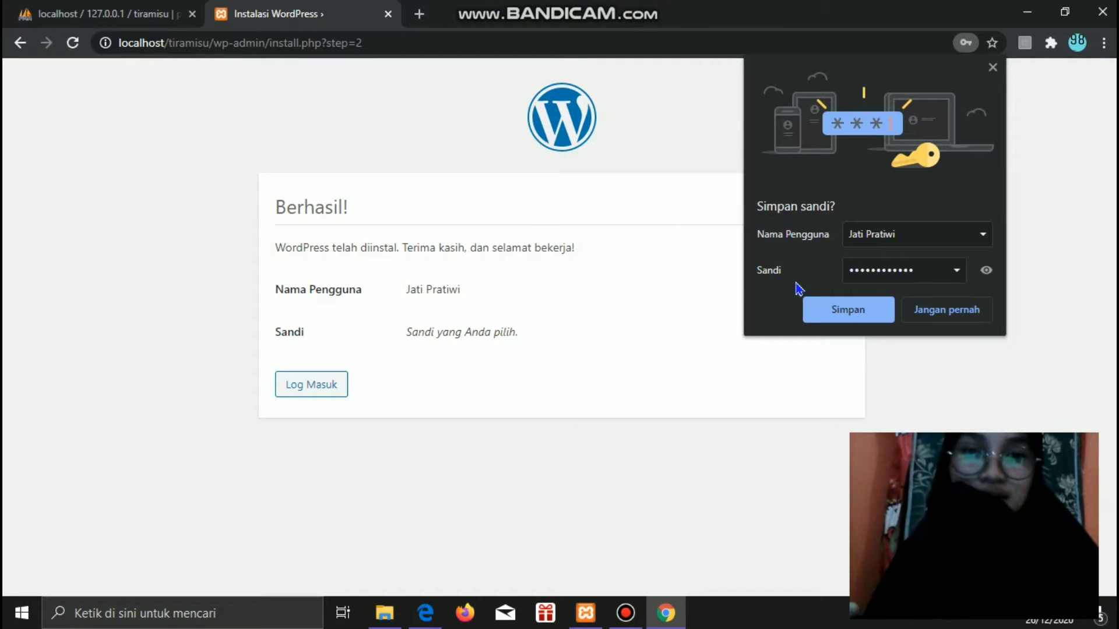
pyautogui.click(834, 314)
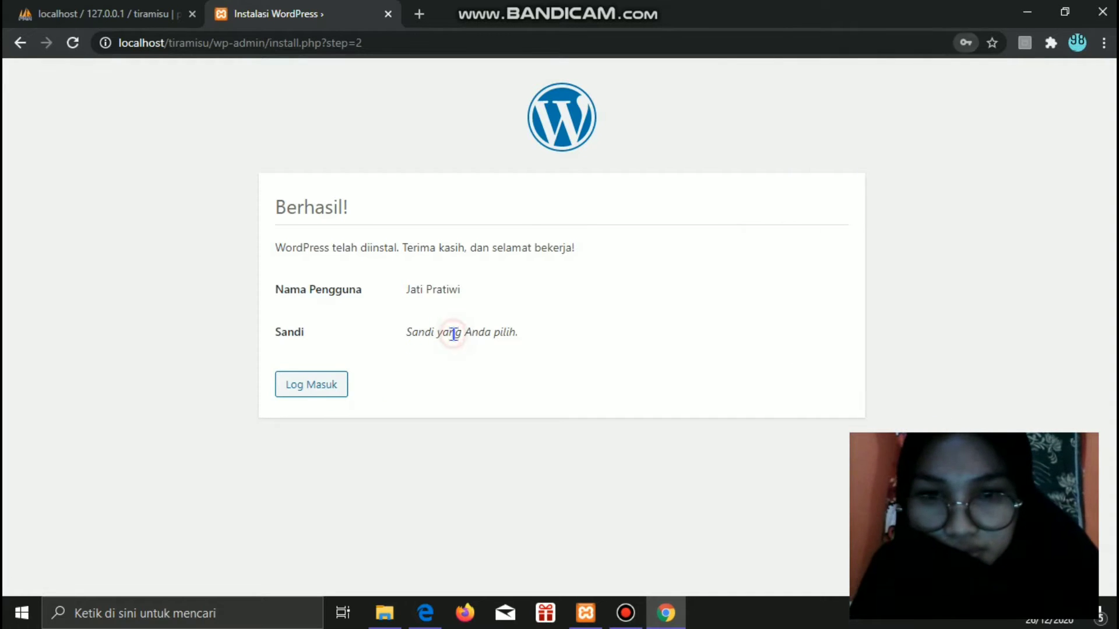
# - Log in to the new site from the success page with Ingat Saya ticked
pyautogui.click(320, 387)
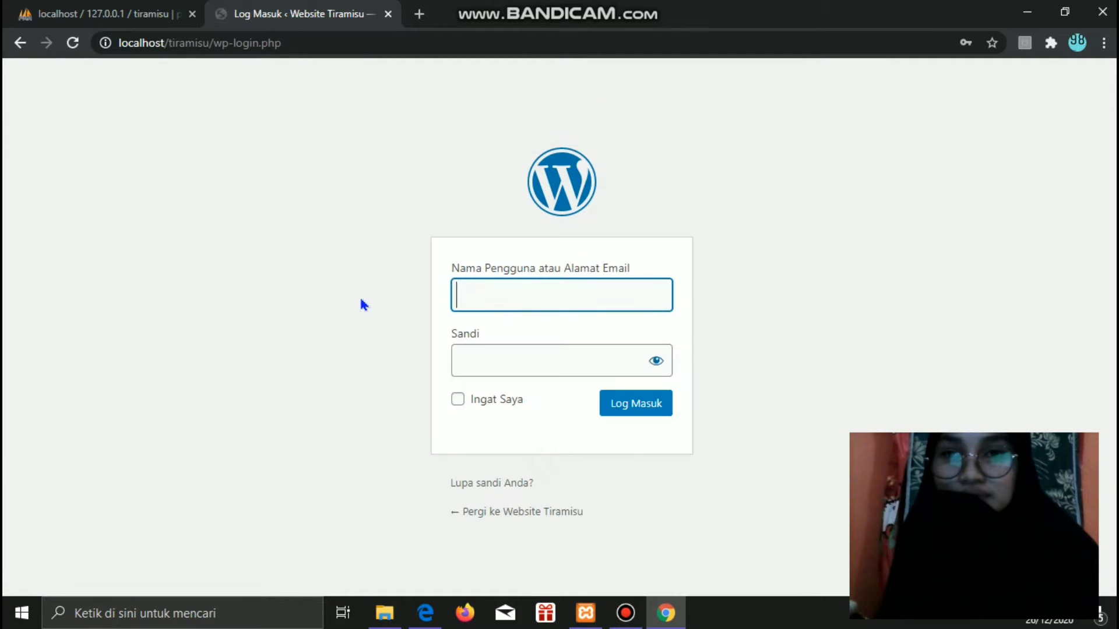
pyautogui.click(458, 401)
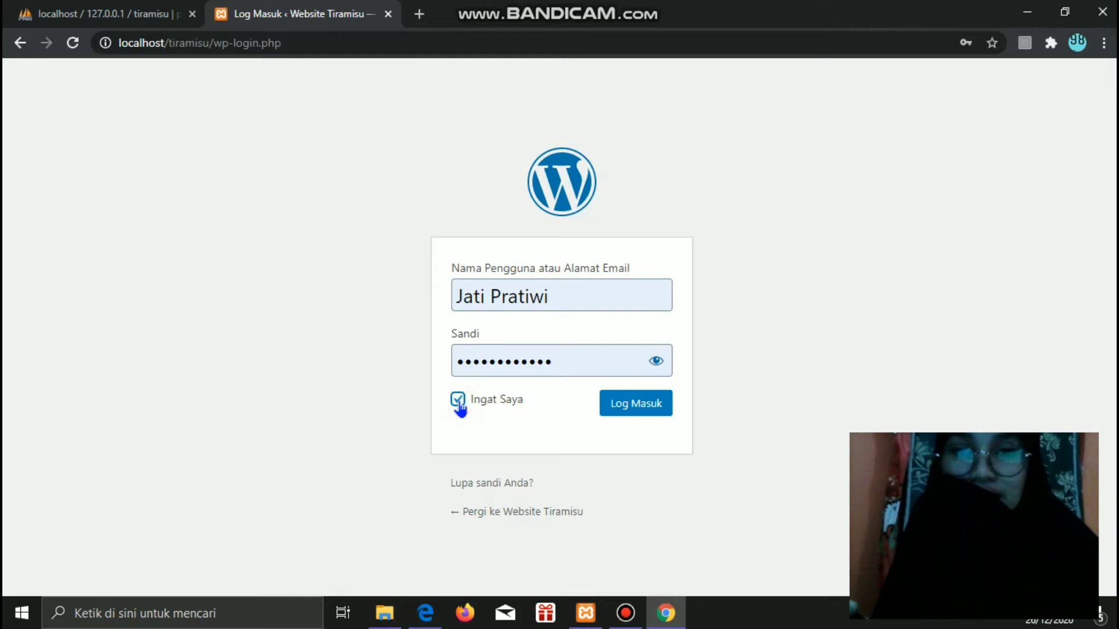
pyautogui.click(632, 409)
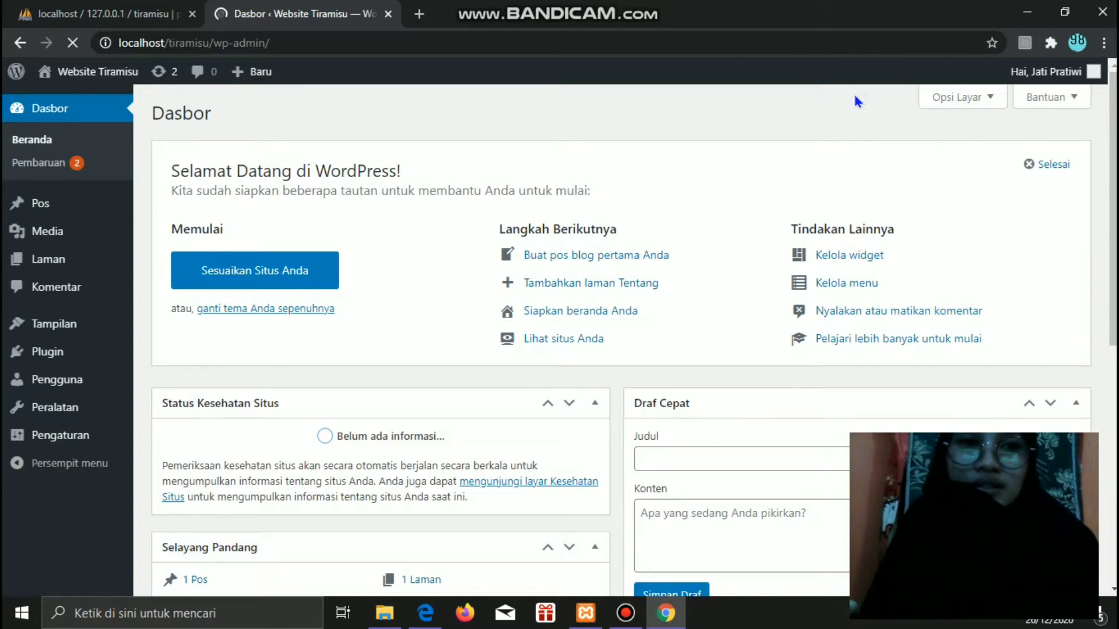
# - Bookmark the Website Tiramisu dashboard page in Chrome
pyautogui.click(992, 43)
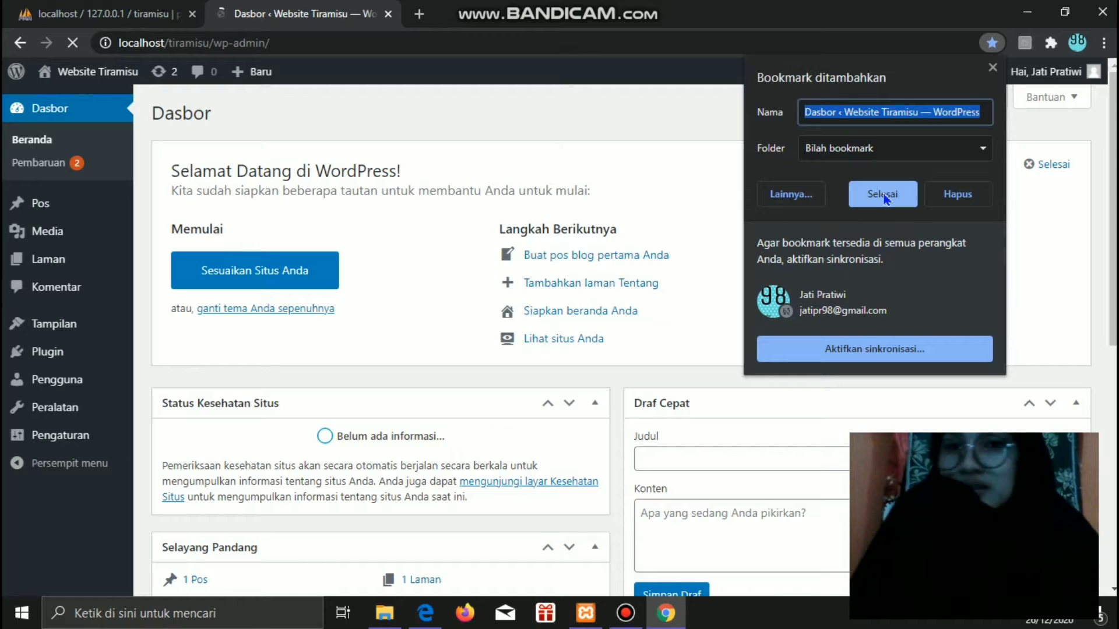
pyautogui.click(884, 200)
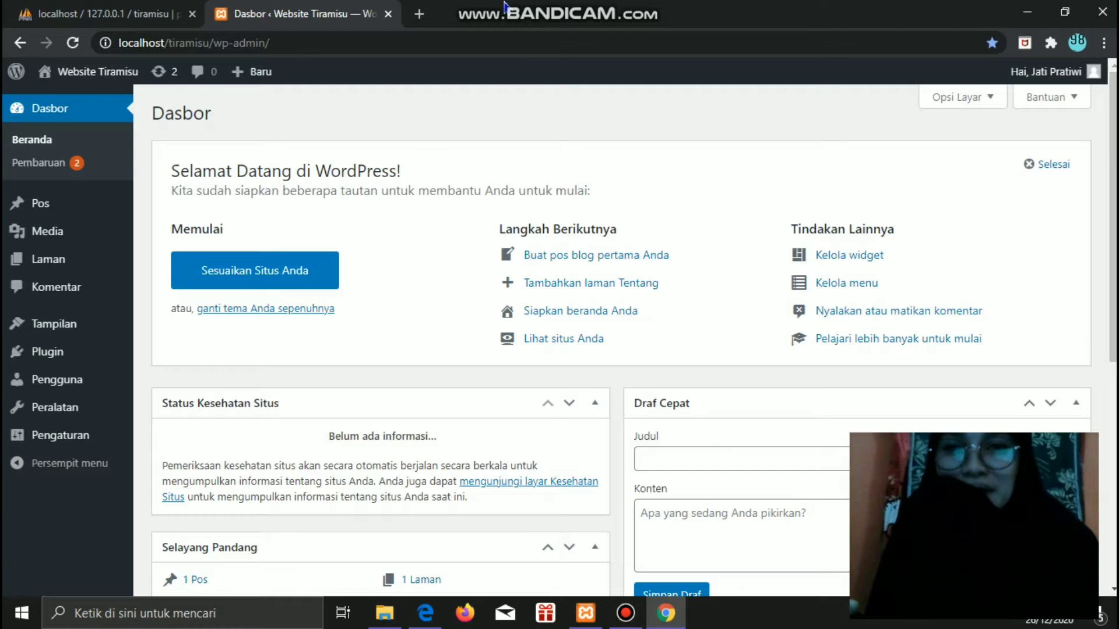
pyautogui.moveTo(515, 6)
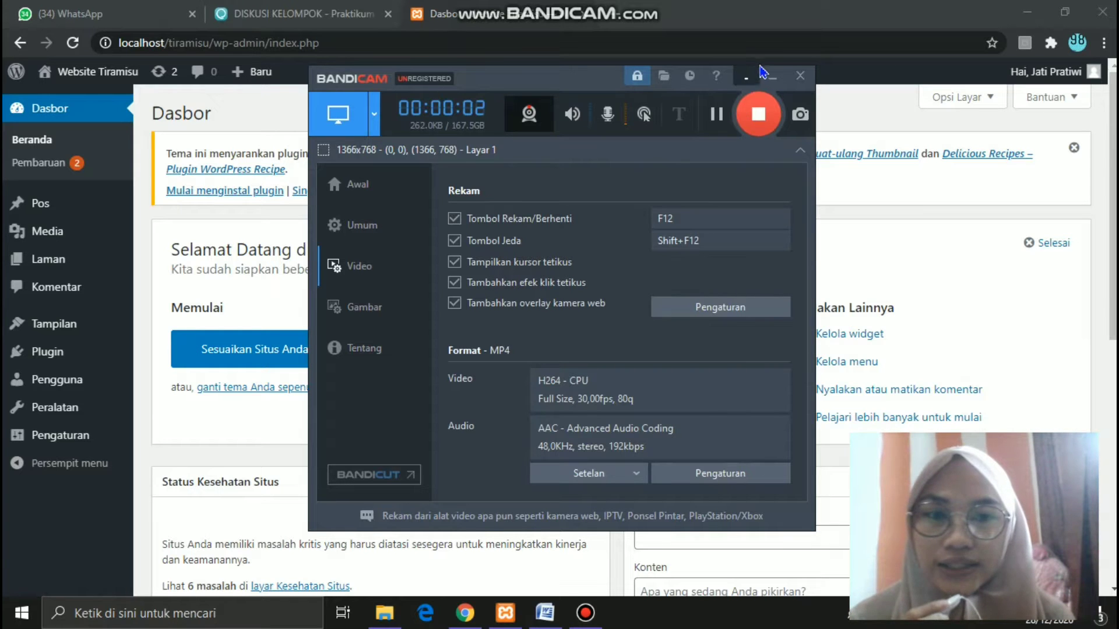
# - Go to Pos > Semua Pos and add a new blank post
pyautogui.click(772, 79)
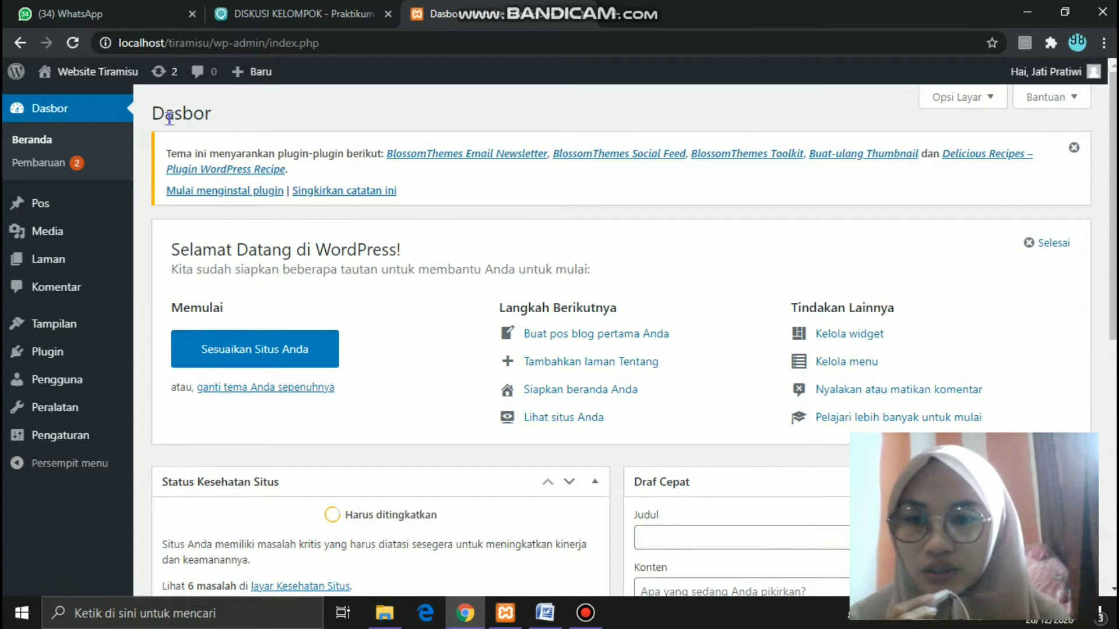
pyautogui.moveTo(73, 209)
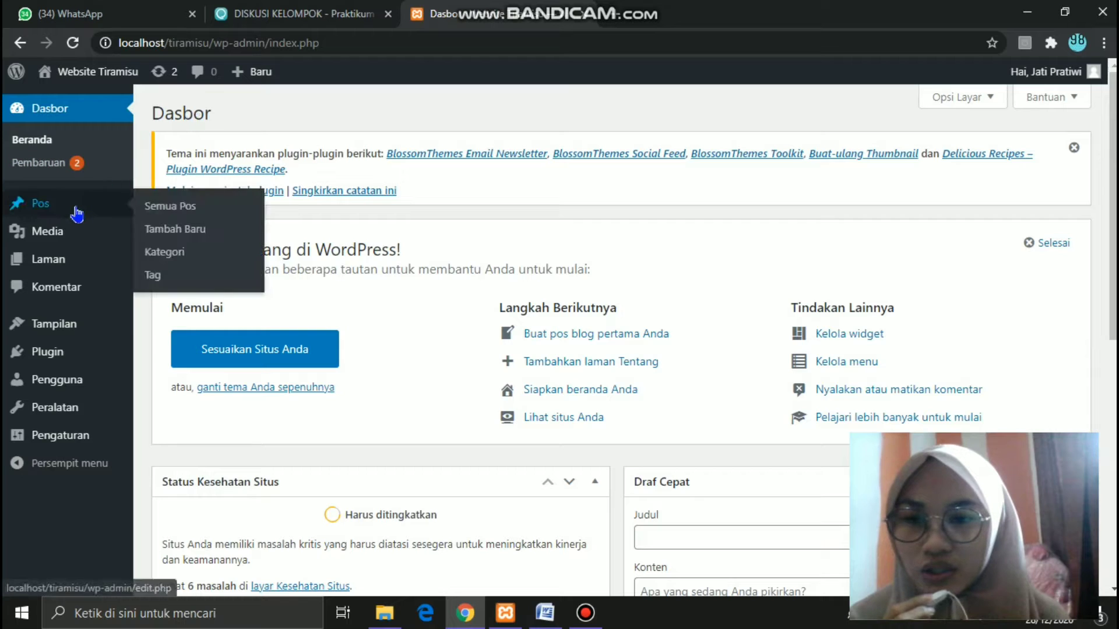
pyautogui.click(164, 209)
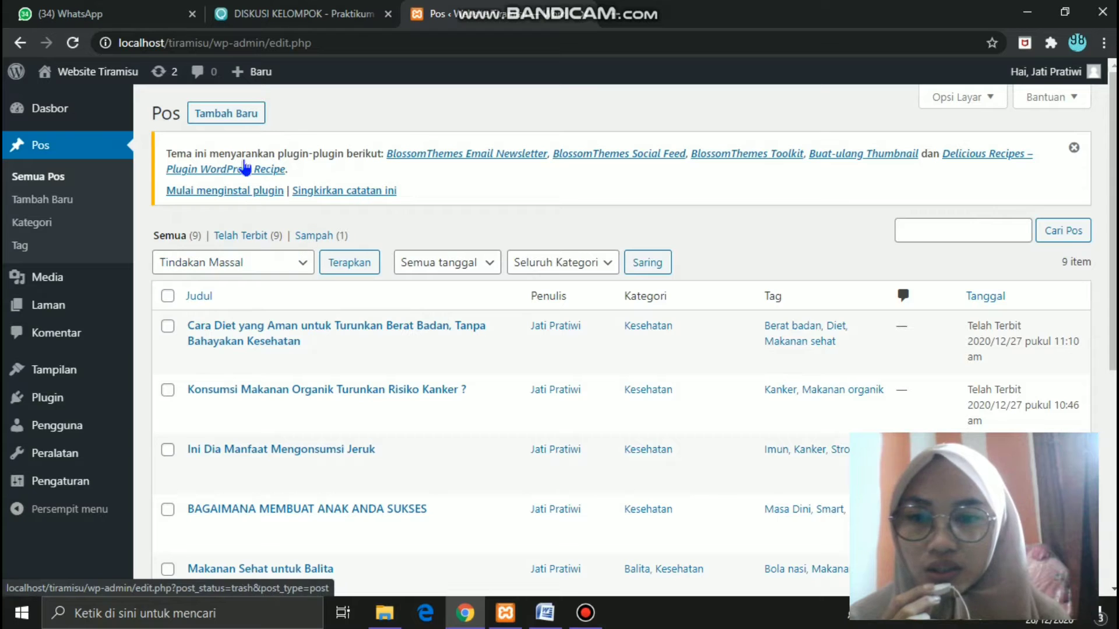
pyautogui.click(234, 122)
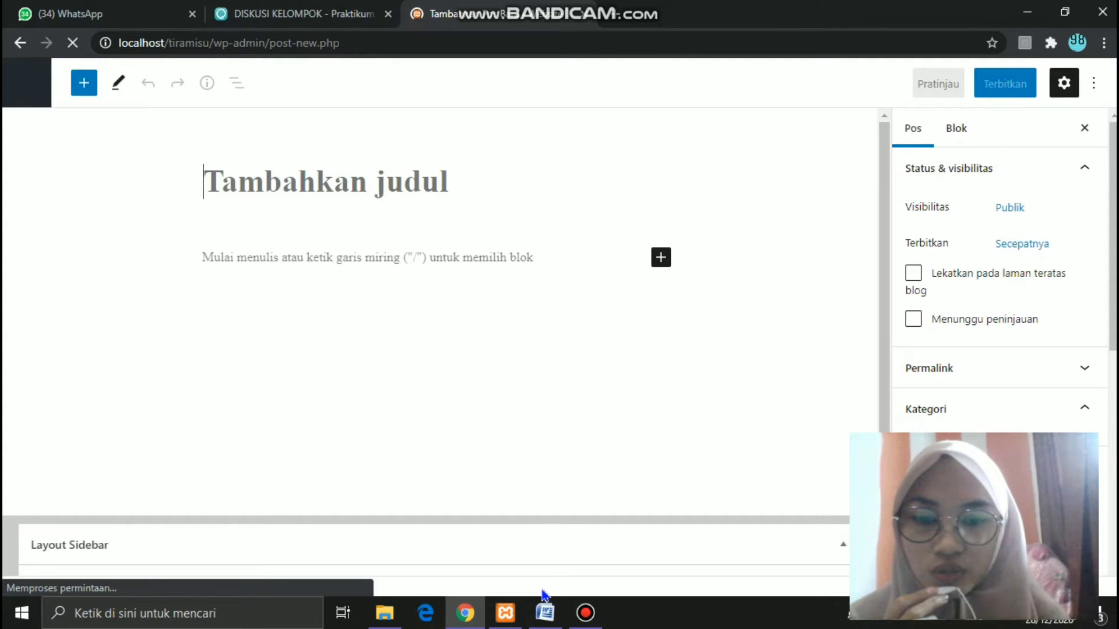
# - Copy 'Kenali Gejala Autisme Pada Anak Sejak Dini' from Word and paste it as the post title
pyautogui.moveTo(543, 616)
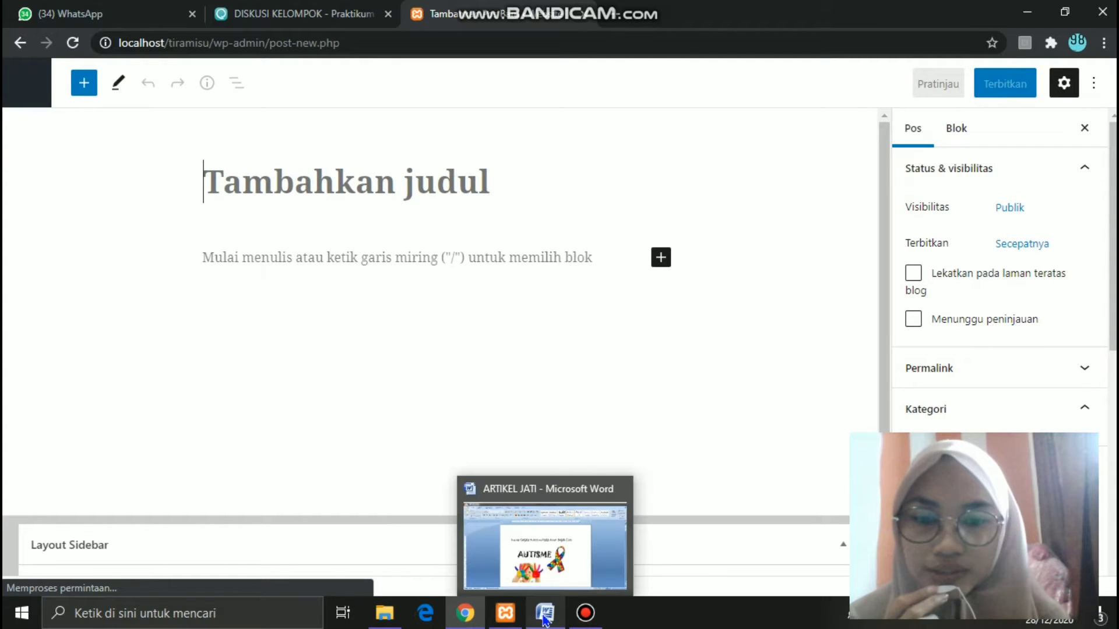
pyautogui.click(532, 543)
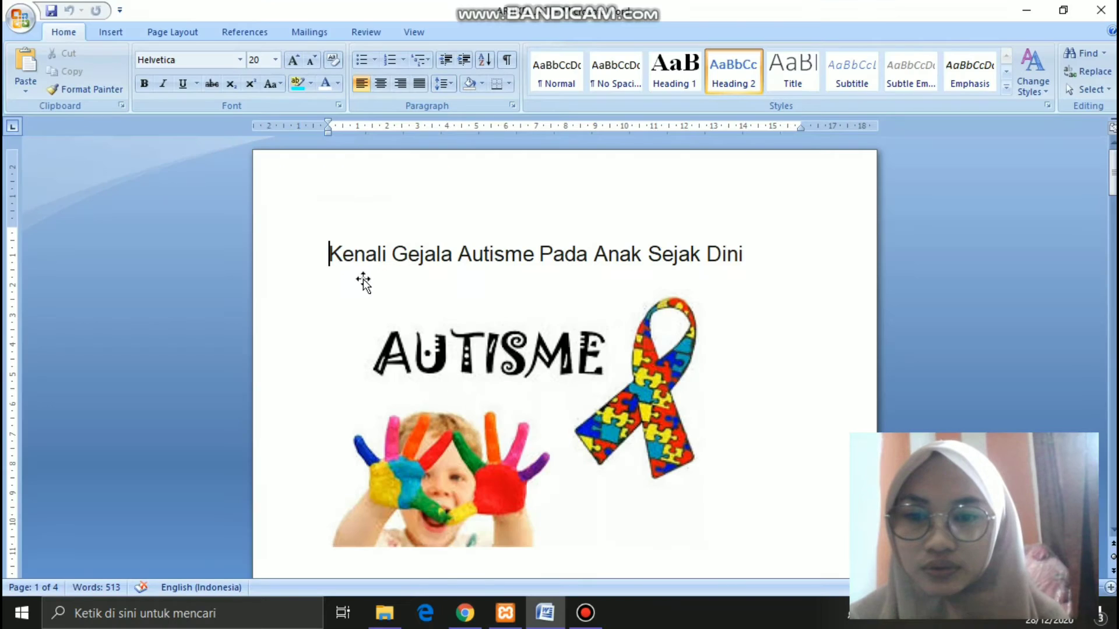
pyautogui.moveTo(329, 254); pyautogui.dragTo(732, 262)
pyautogui.hotkey('ctrl', 'c')
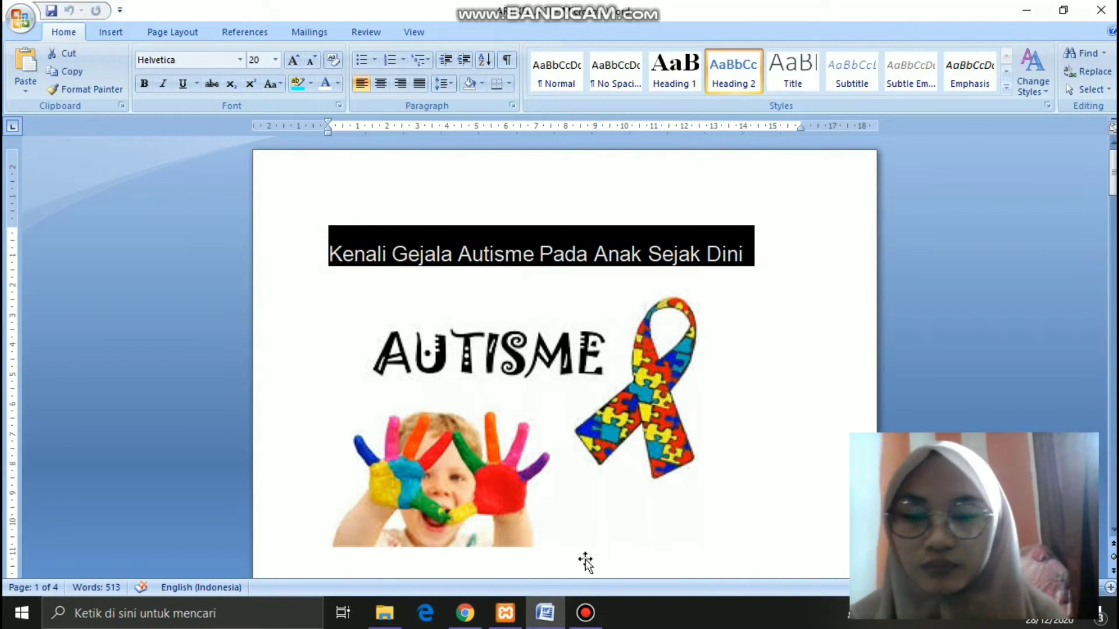
pyautogui.click(475, 614)
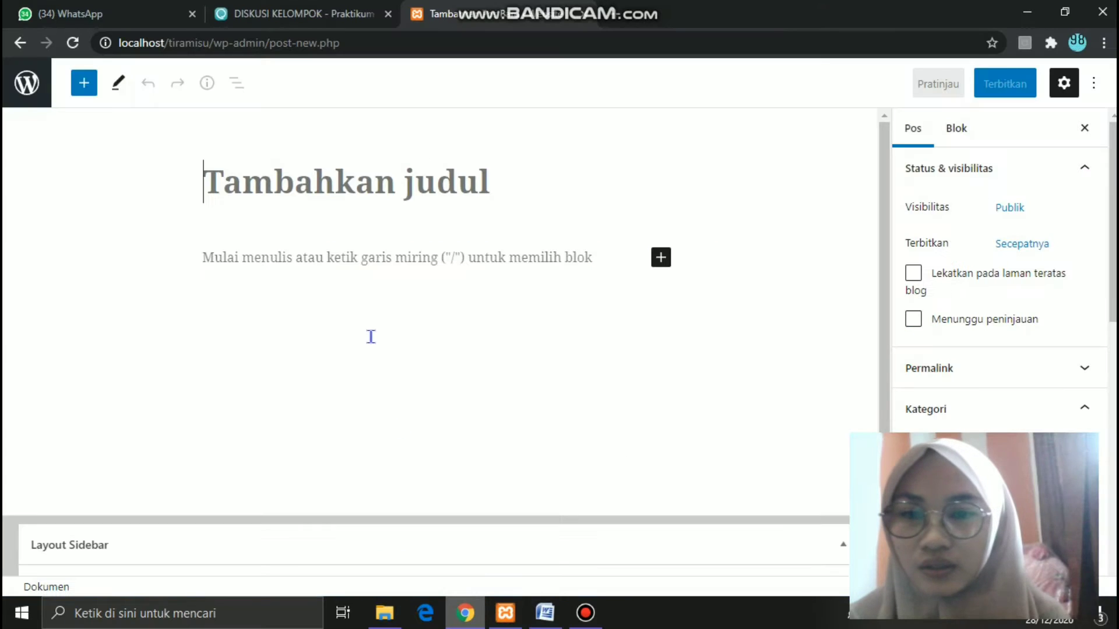
pyautogui.click(287, 185)
pyautogui.hotkey('ctrl', 'v')
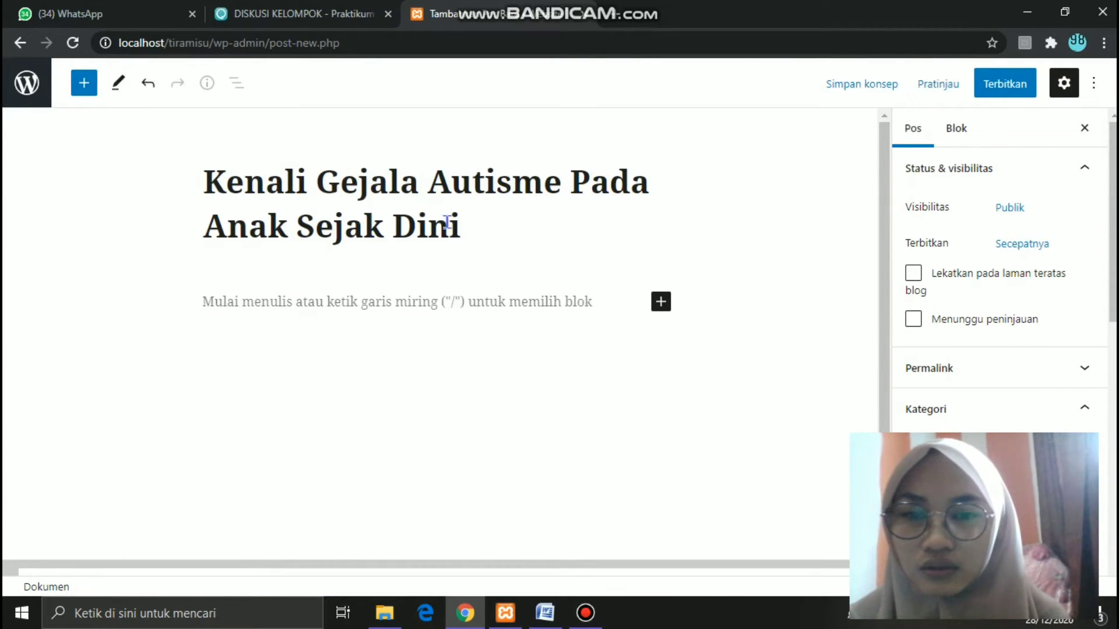
pyautogui.click(423, 298)
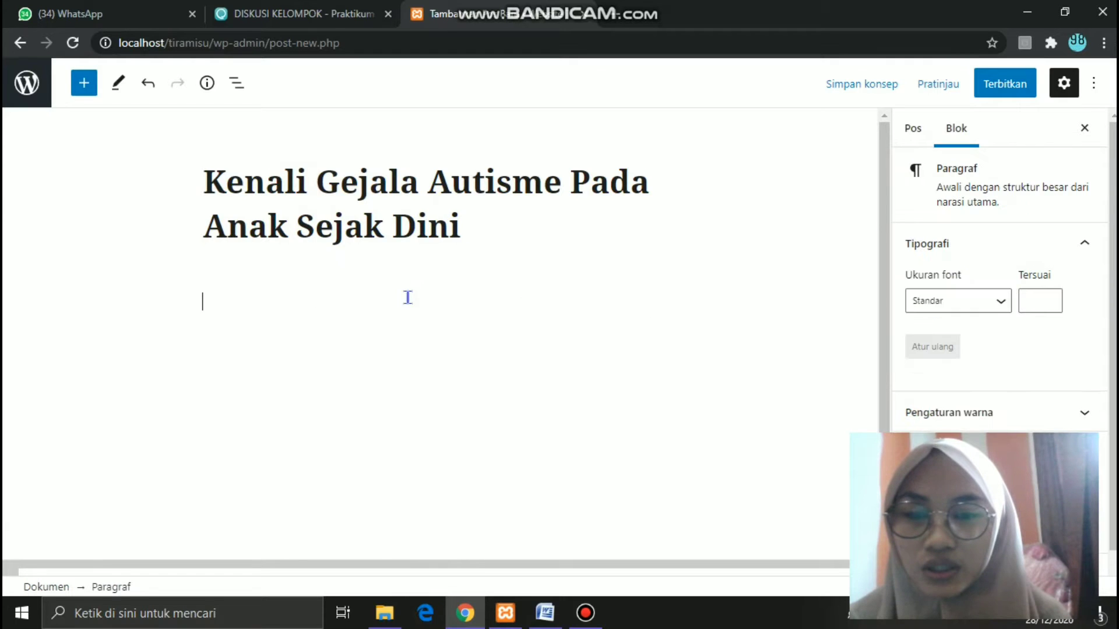
# - Paste 'Ciri-ciri Umum Anak Autis' from Word as the first body line, make it bold, and add a new paragraph
pyautogui.click(548, 615)
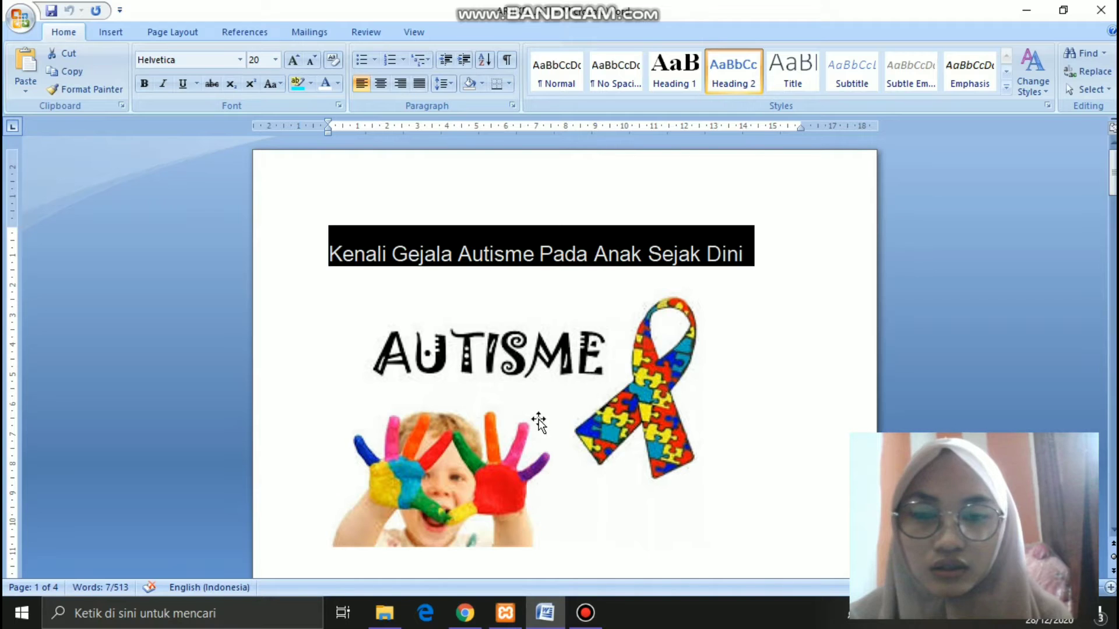
pyautogui.moveTo(1113, 186); pyautogui.dragTo(1113, 224)
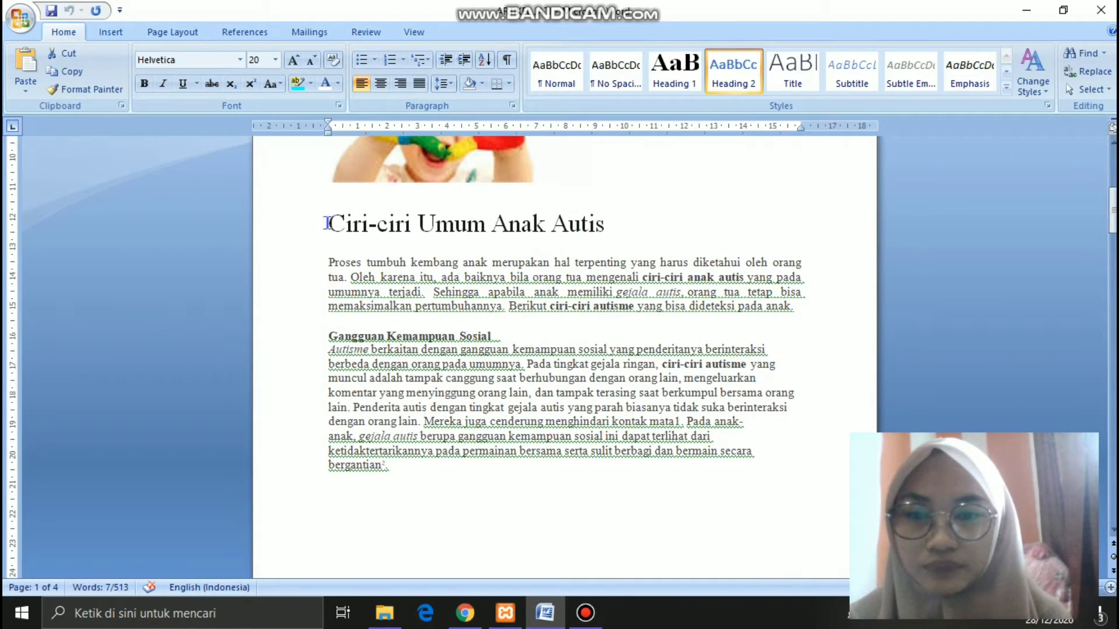
pyautogui.moveTo(327, 224); pyautogui.dragTo(595, 229)
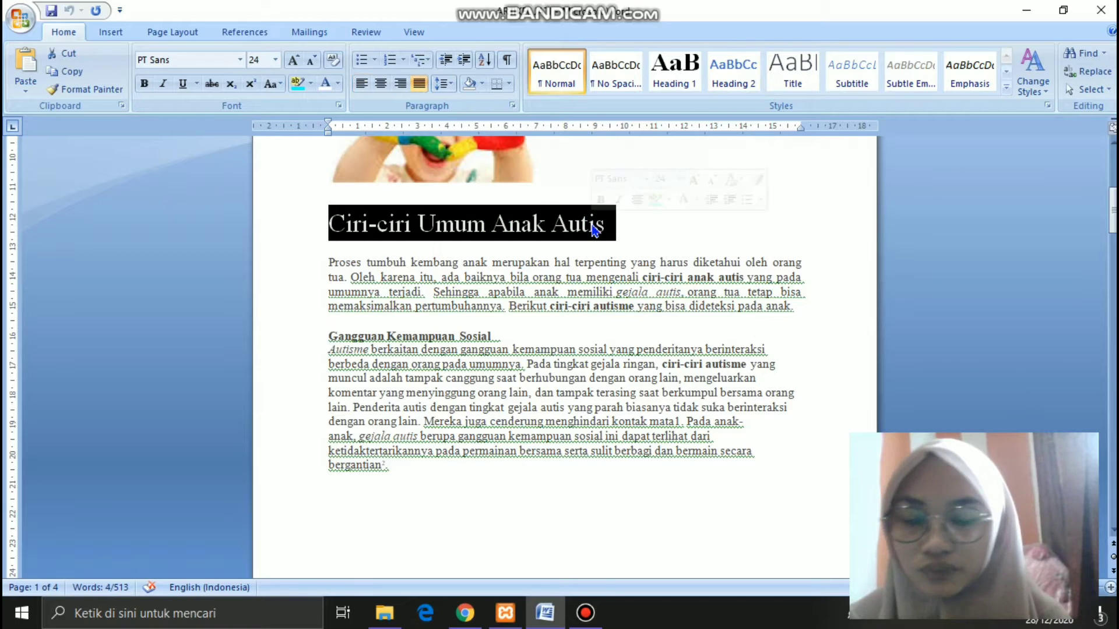
pyautogui.click(588, 616)
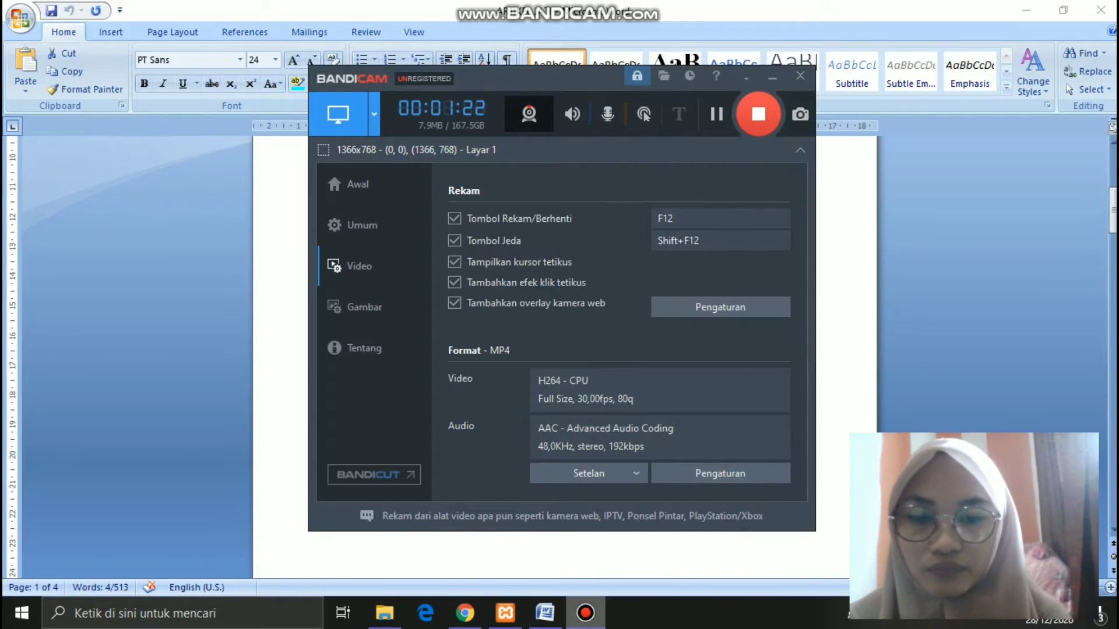
pyautogui.click(586, 613)
pyautogui.click(466, 618)
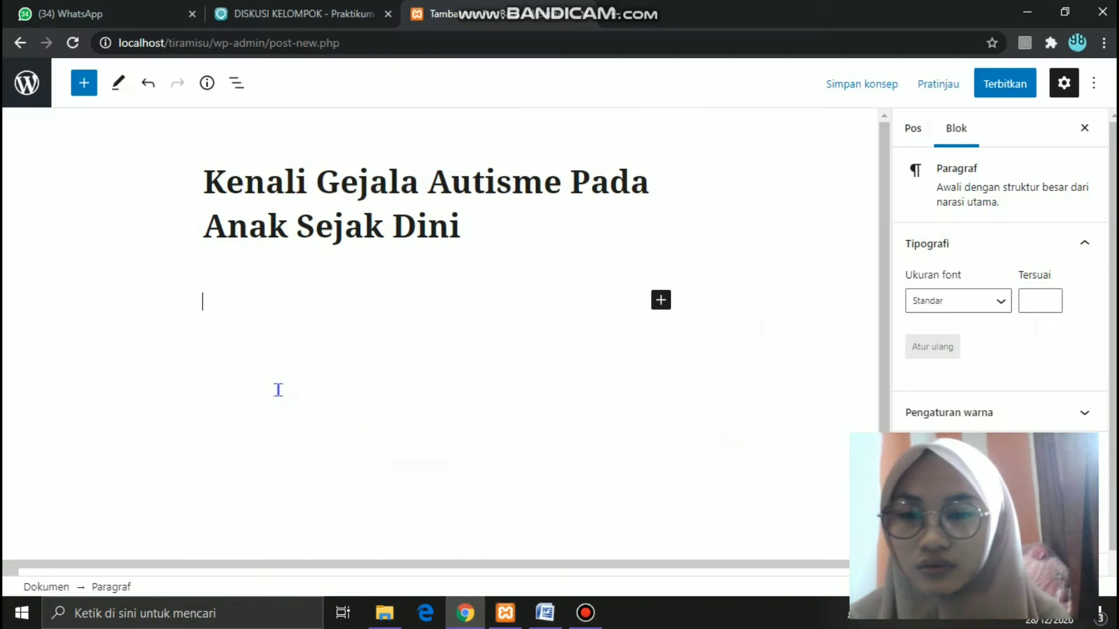
pyautogui.click(238, 294)
pyautogui.write('Ciri-ciri Umum Anak Autis')
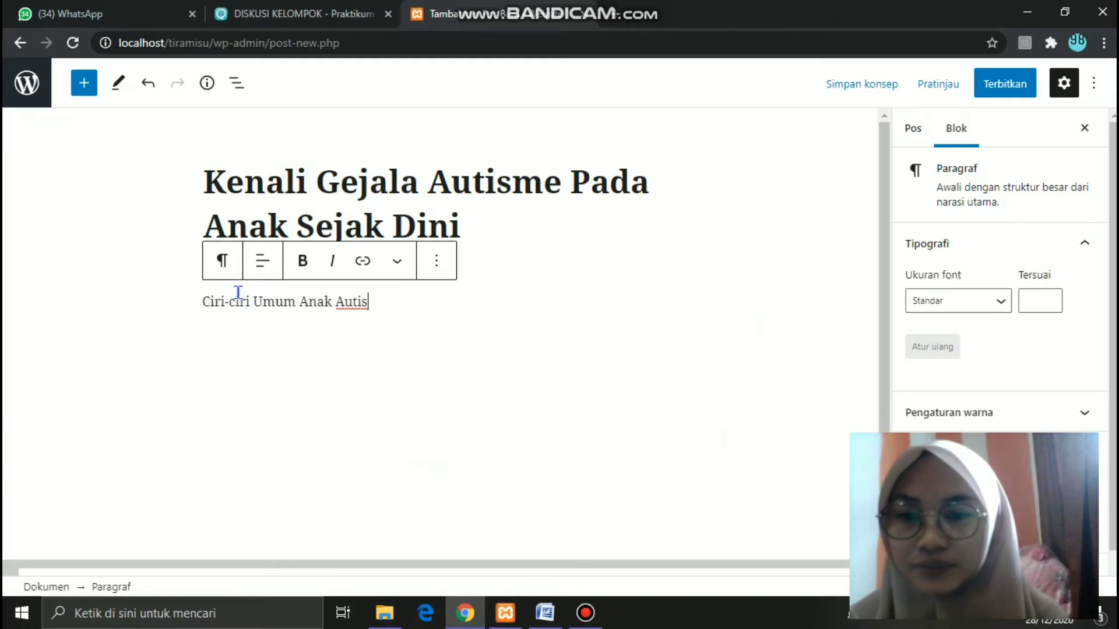
pyautogui.moveTo(374, 300); pyautogui.dragTo(200, 303)
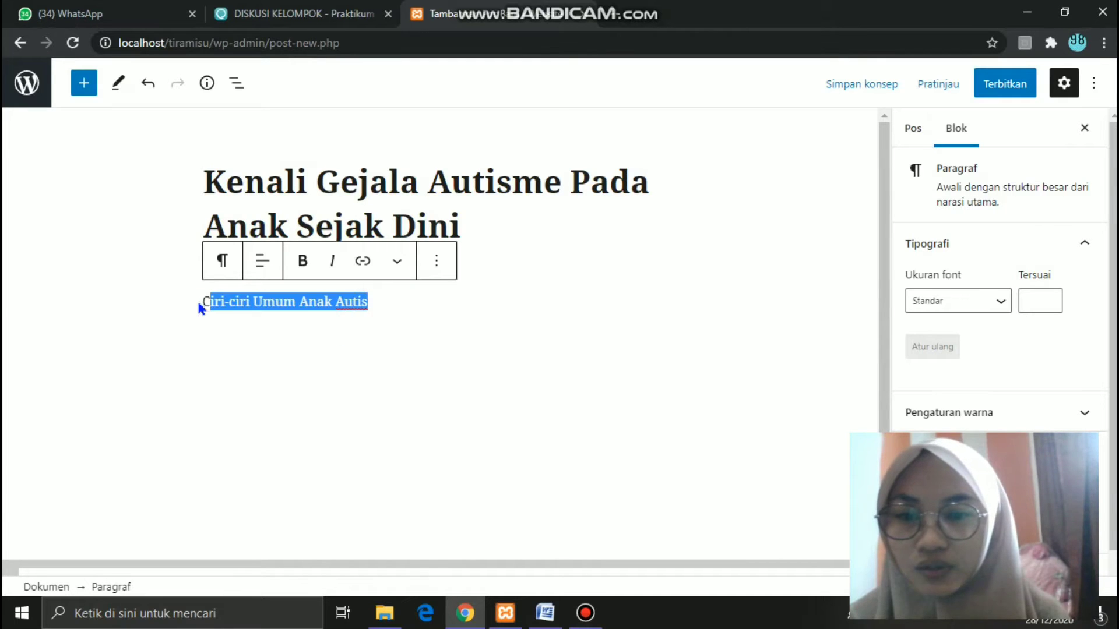
pyautogui.click(305, 263)
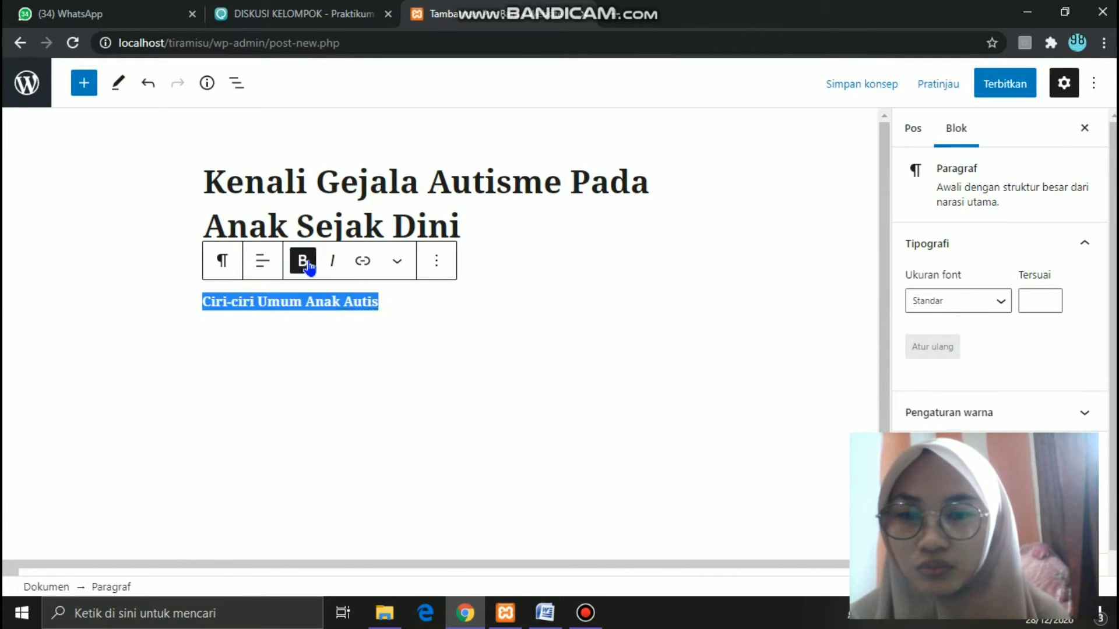
pyautogui.click(397, 298)
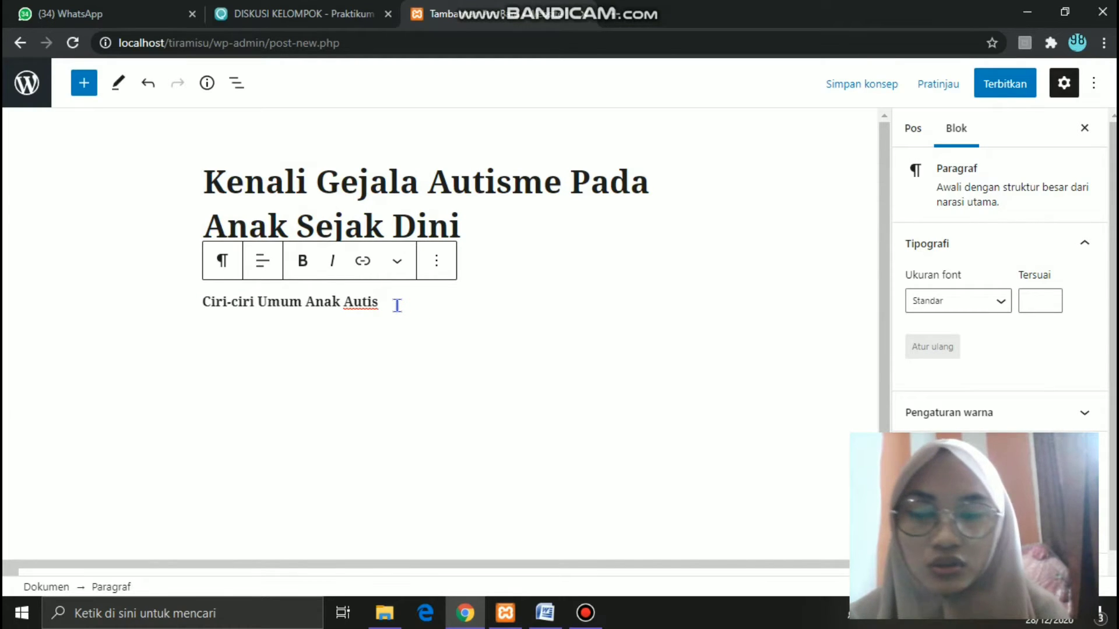
pyautogui.press('Return')
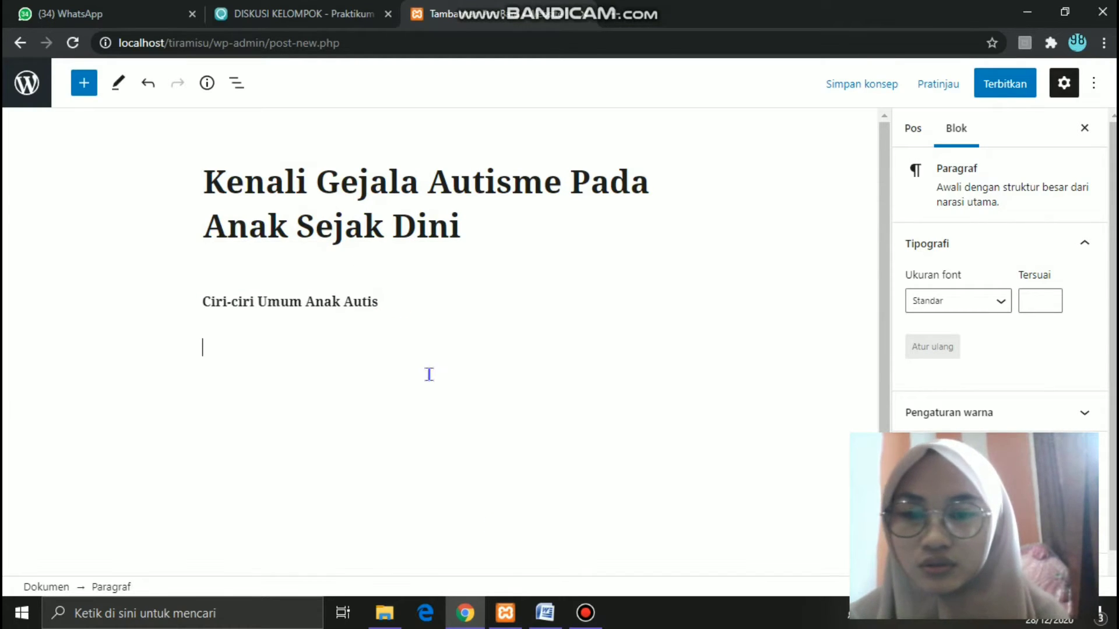
# - Copy the introductory 'Proses…' paragraph from Word and place the cursor in the new paragraph
pyautogui.click(546, 614)
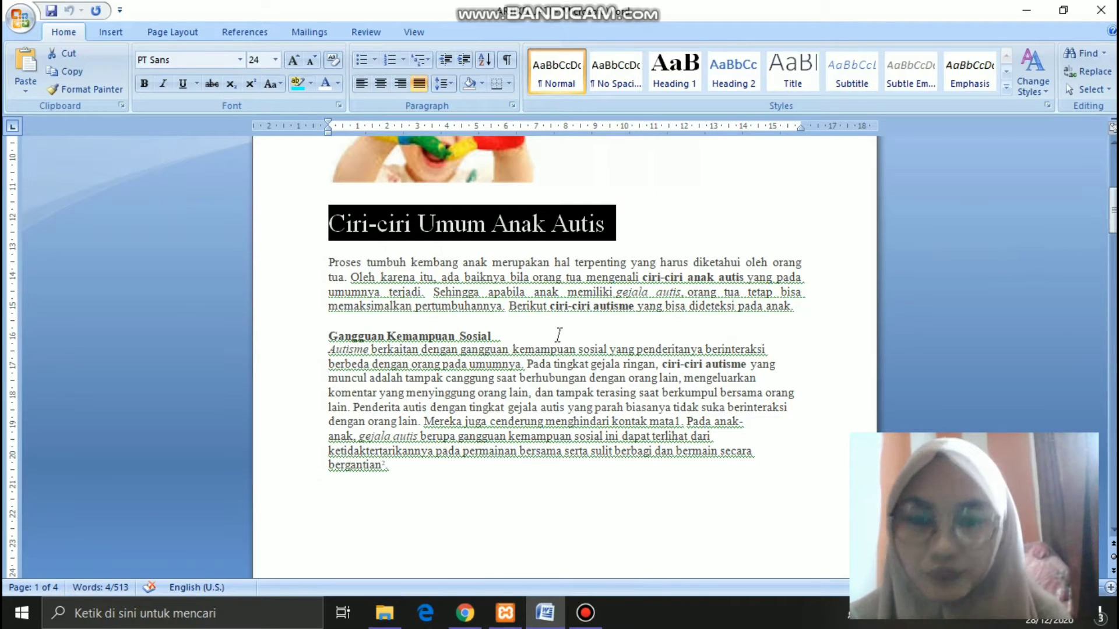
pyautogui.moveTo(327, 262); pyautogui.dragTo(799, 316)
pyautogui.hotkey('ctrl', 'c')
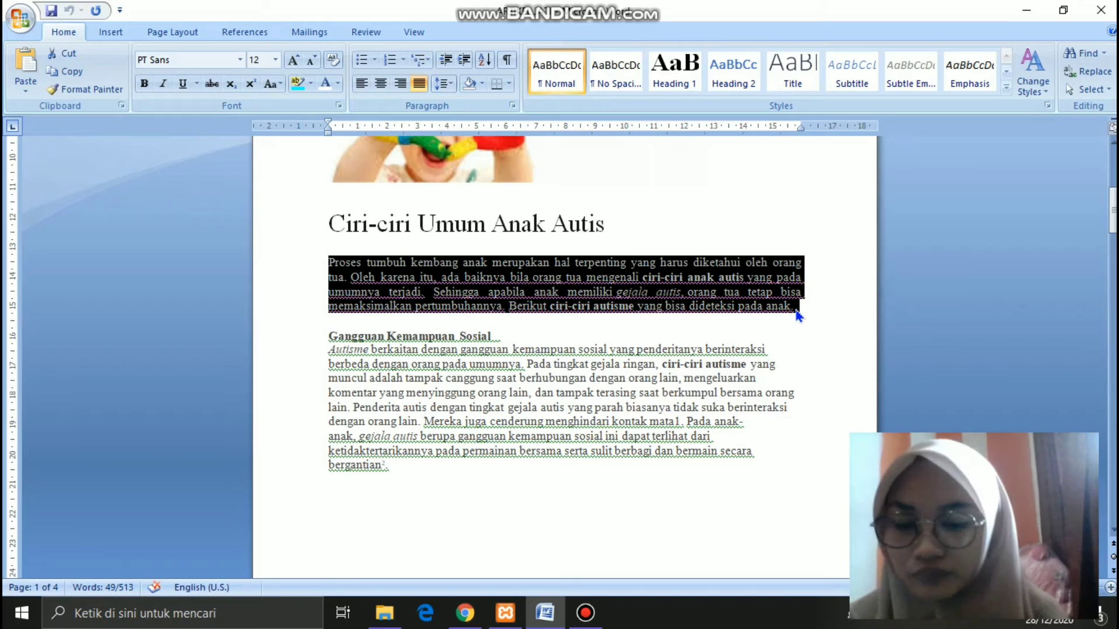
pyautogui.click(454, 618)
pyautogui.click(288, 348)
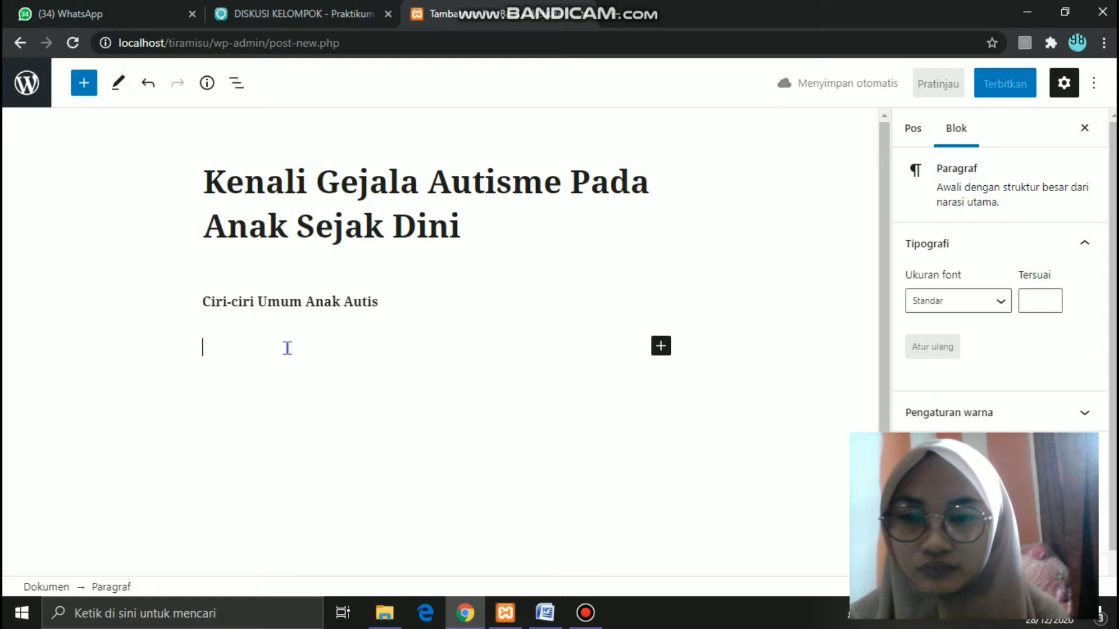
# - Paste the intro paragraph, then add the 'Gangguan Kemampuan Sosial' heading from Word below it
pyautogui.hotkey('ctrl', 'v')
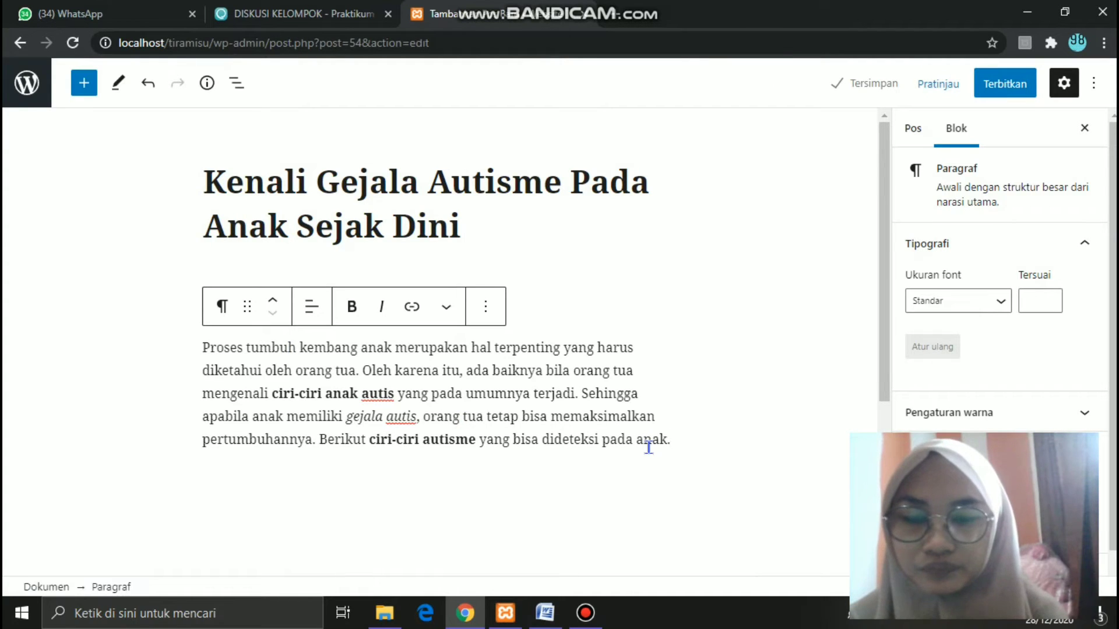
pyautogui.press('Return')
pyautogui.click(552, 616)
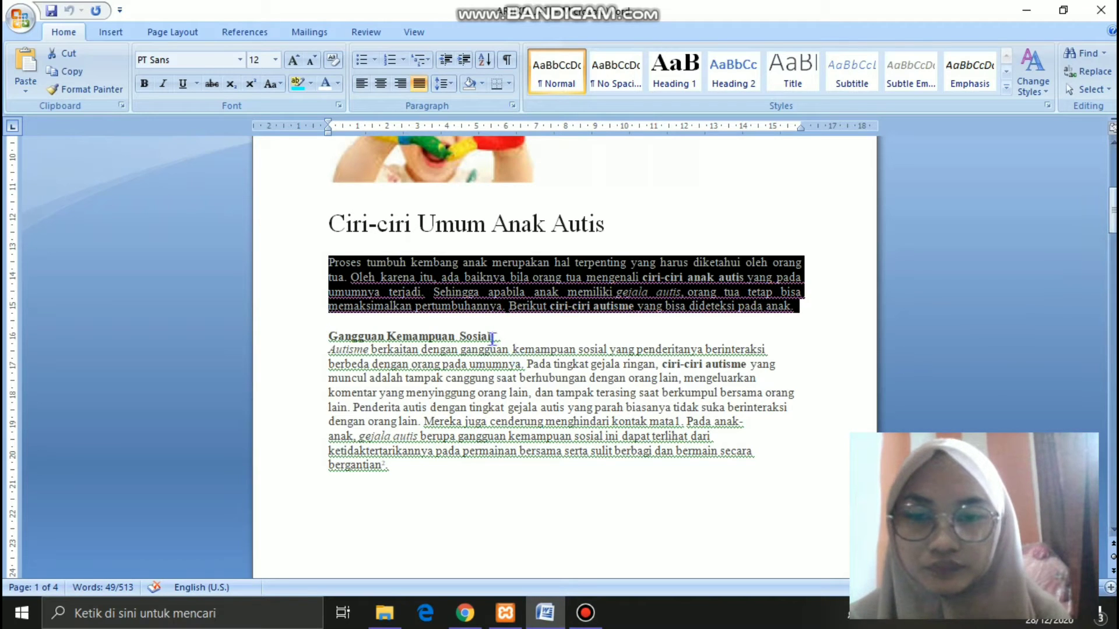
pyautogui.moveTo(495, 337); pyautogui.dragTo(307, 335)
pyautogui.hotkey('ctrl', 'c')
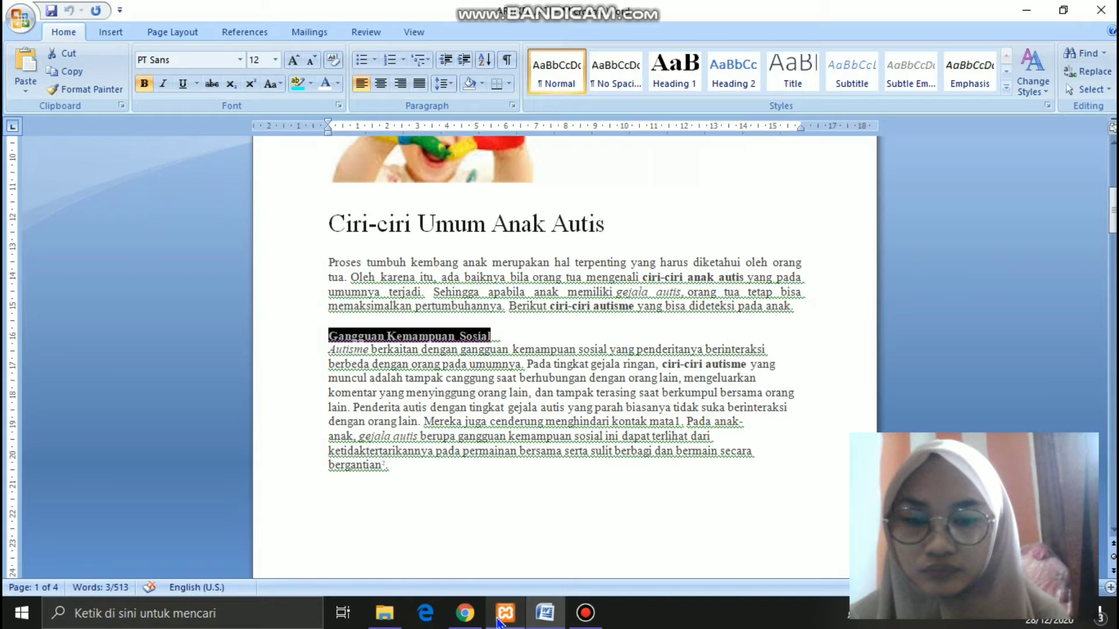
pyautogui.click(465, 613)
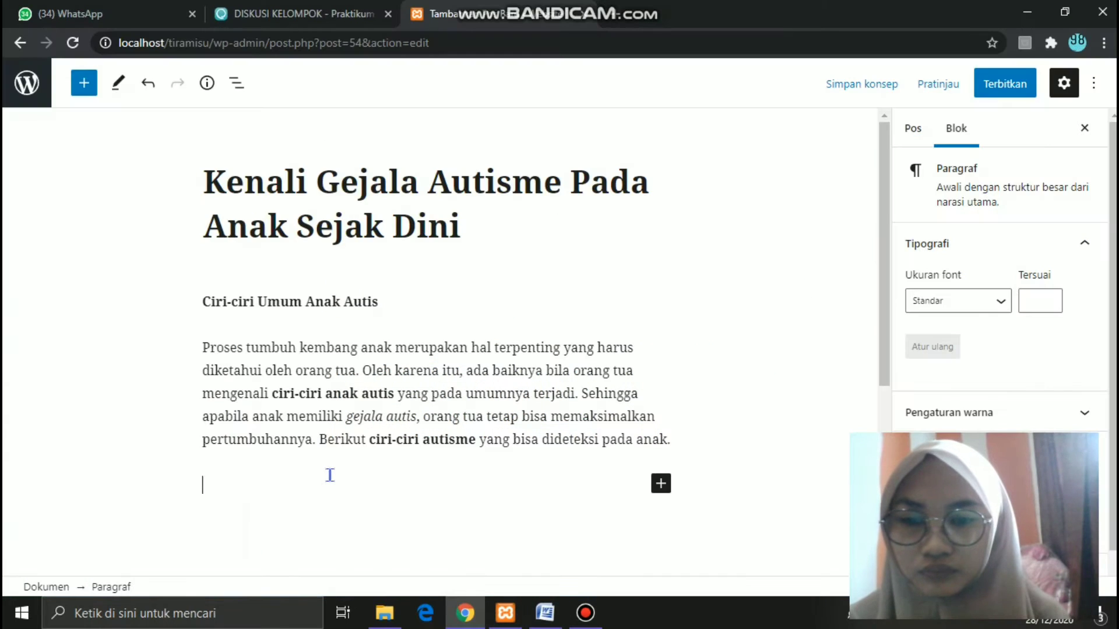
pyautogui.hotkey('ctrl', 'v')
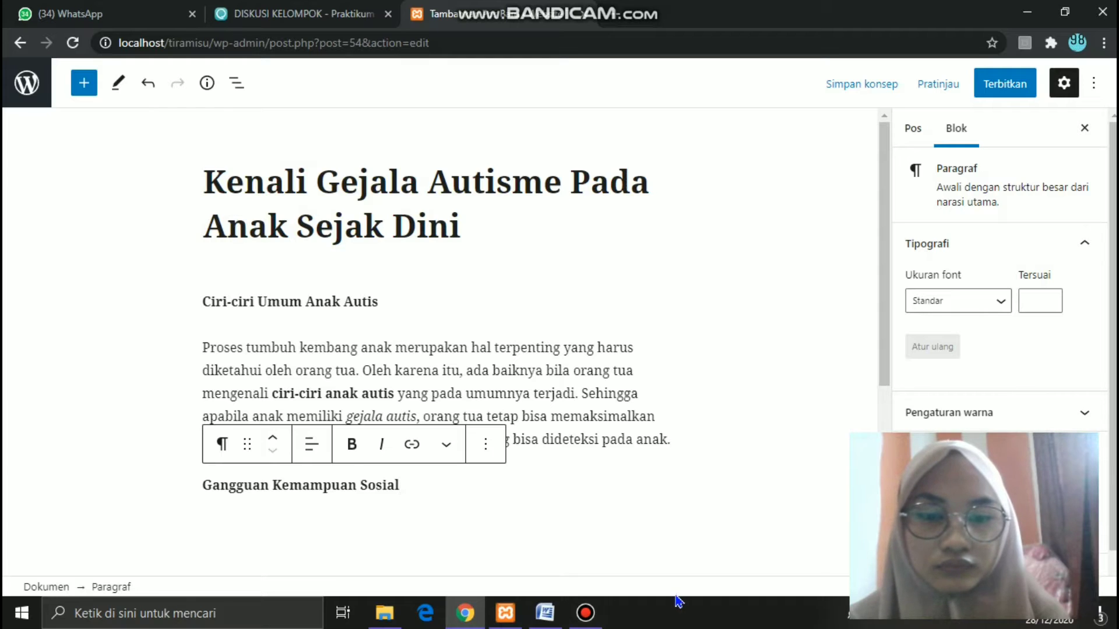
pyautogui.click(585, 613)
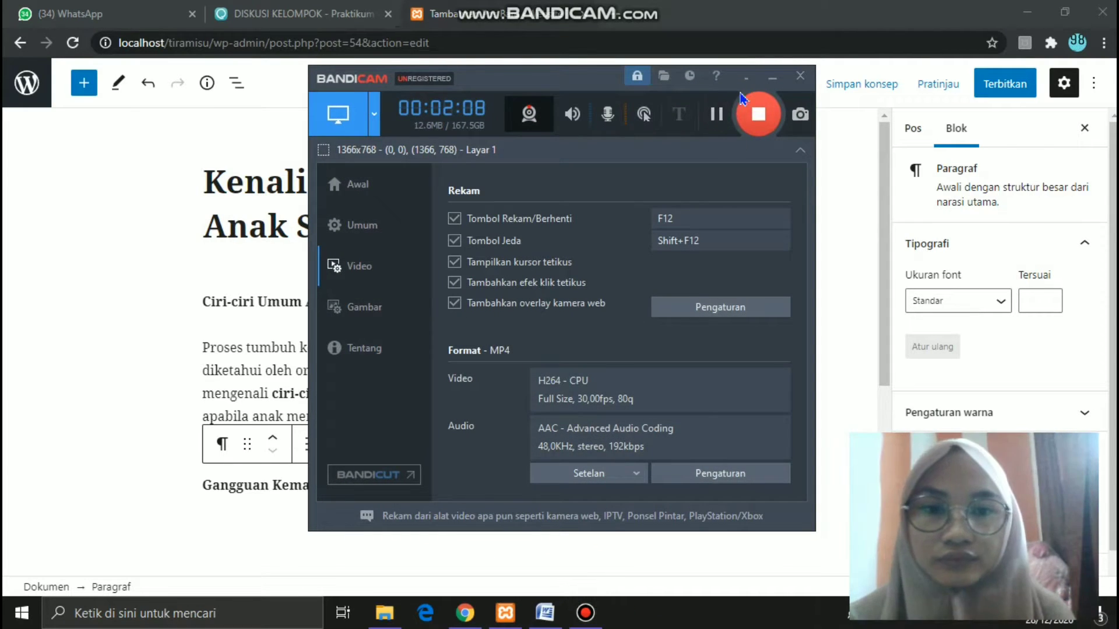
pyautogui.click(773, 79)
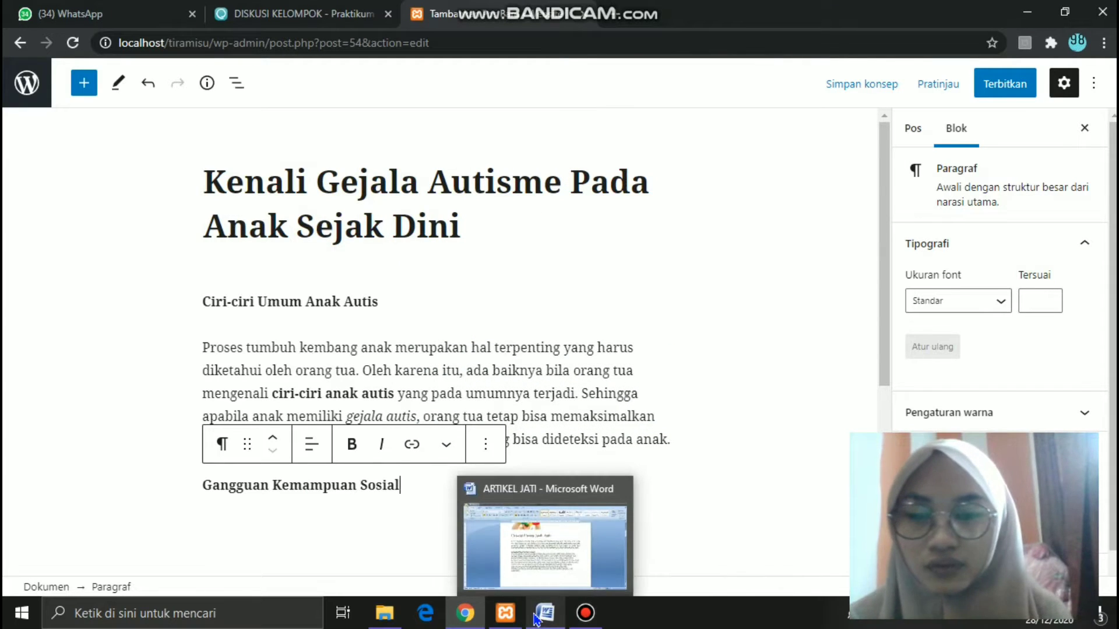
pyautogui.press('Return')
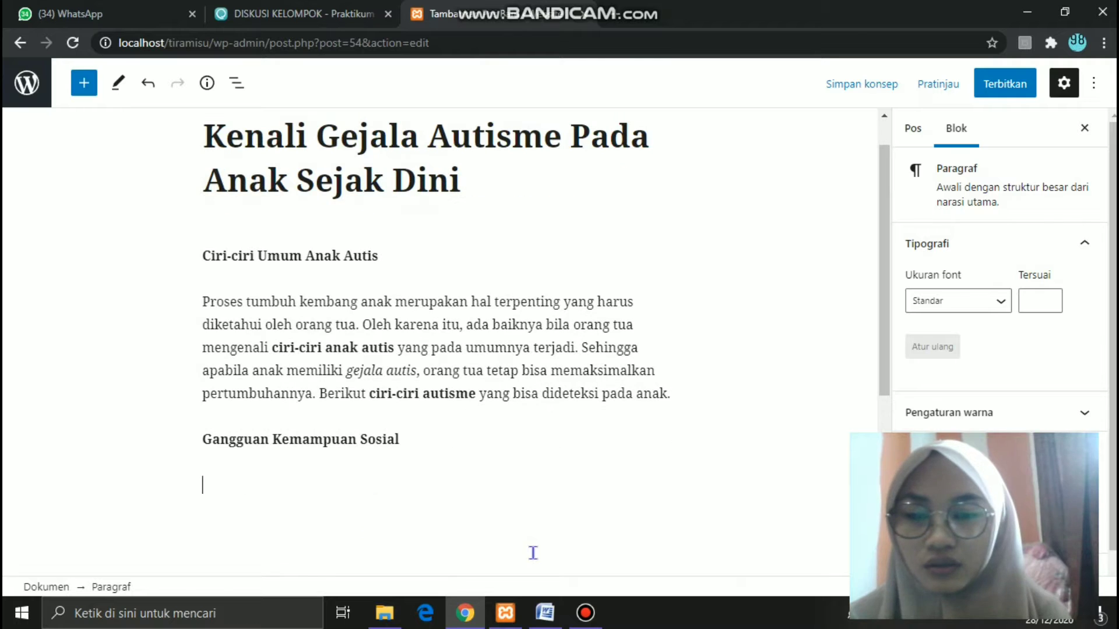
# - Paste the Gangguan Kemampuan Sosial paragraph from Word into the post, deleting the stray footnote number
pyautogui.click(545, 613)
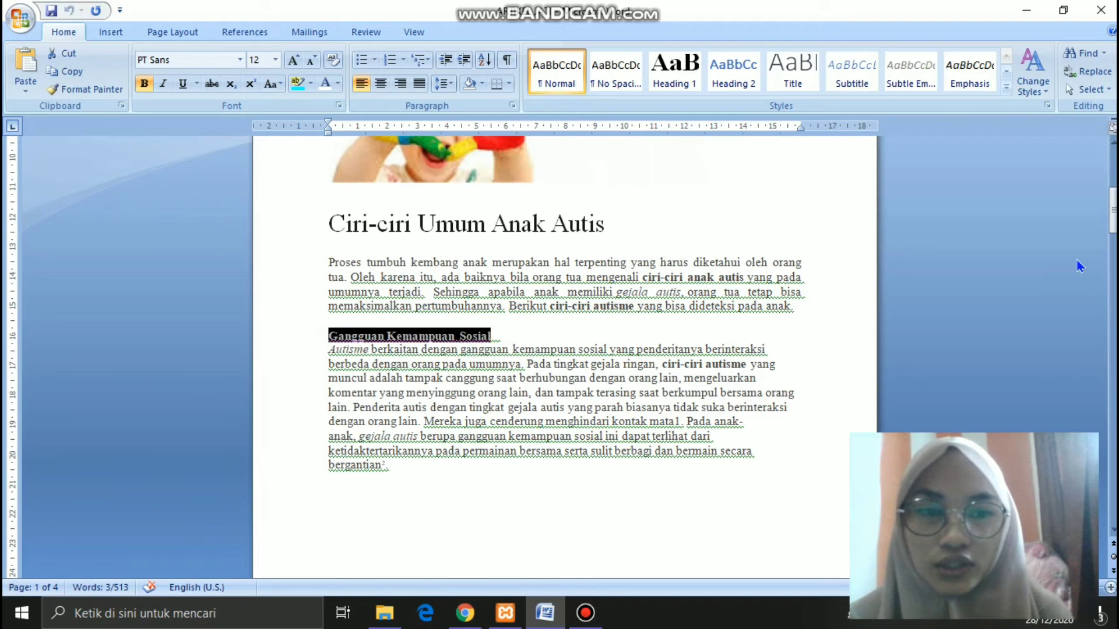
pyautogui.moveTo(1114, 210); pyautogui.dragTo(1113, 214)
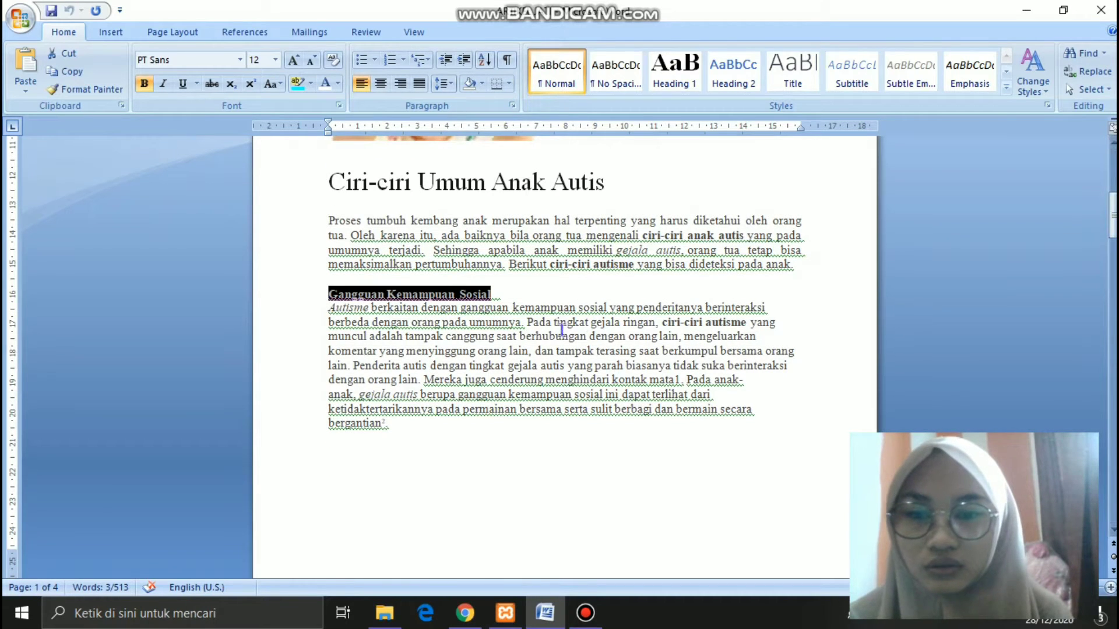
pyautogui.moveTo(410, 421); pyautogui.dragTo(325, 313)
pyautogui.hotkey('ctrl', 'c')
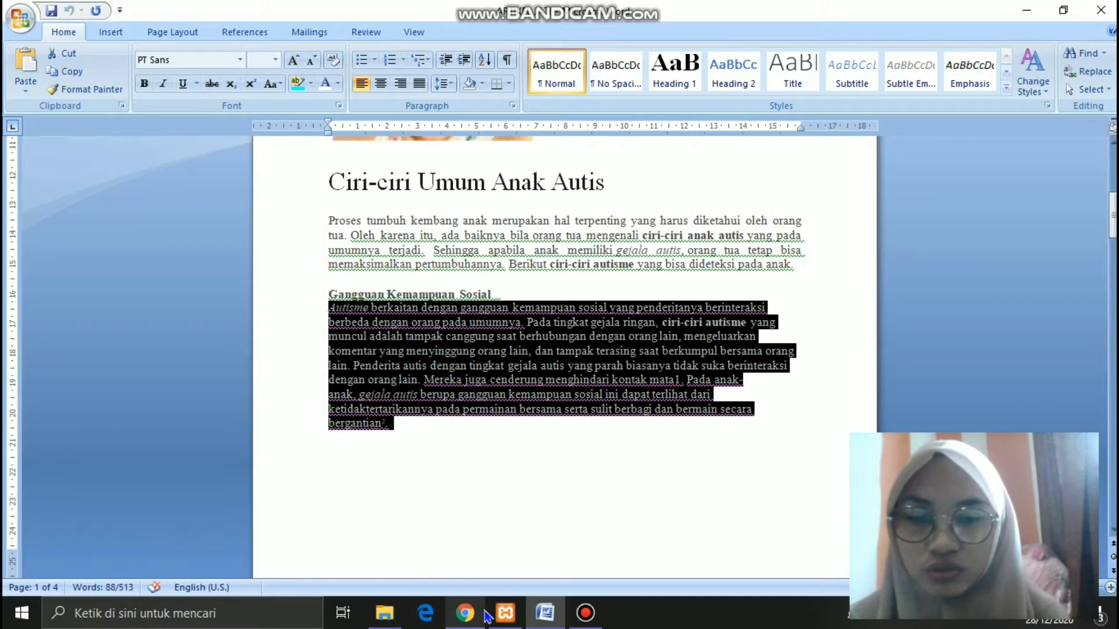
pyautogui.click(465, 615)
pyautogui.click(336, 488)
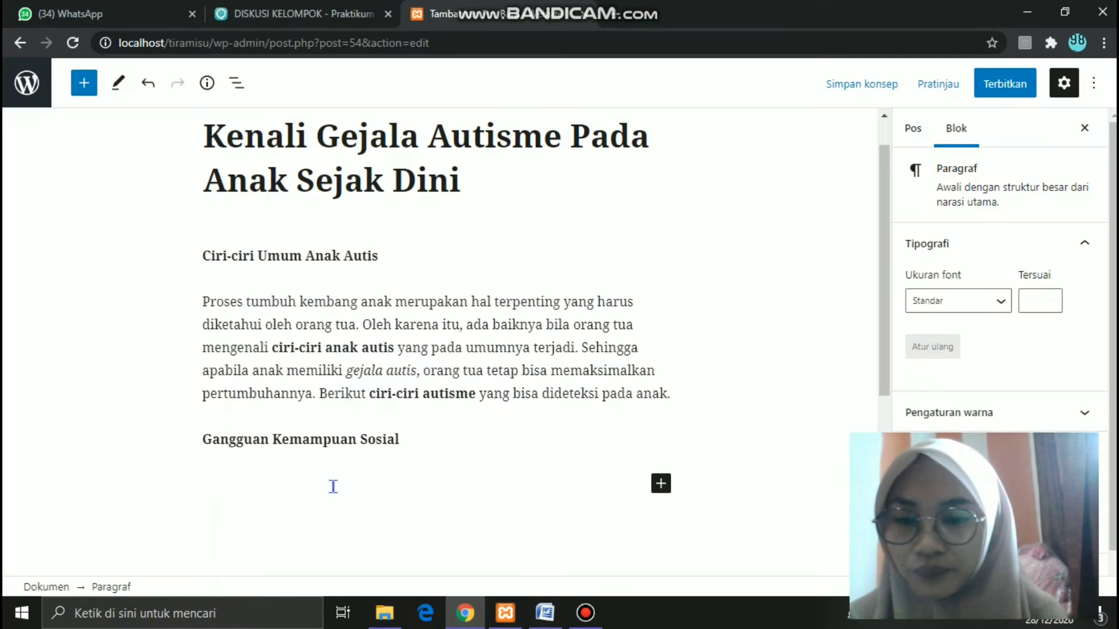
pyautogui.hotkey('ctrl', 'v')
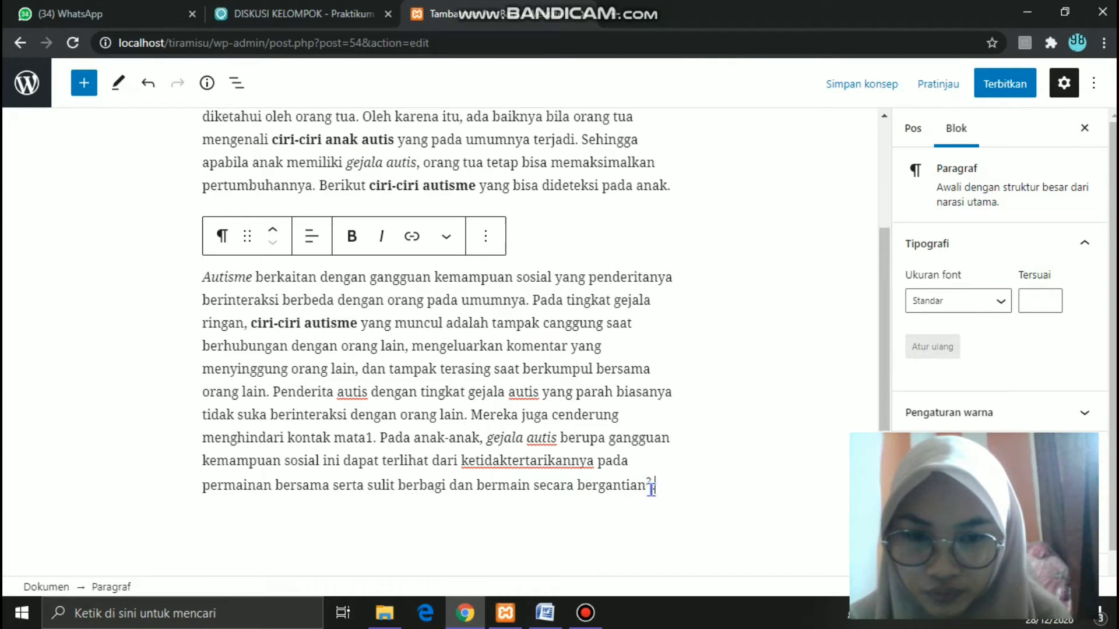
pyautogui.press('BackSpace')
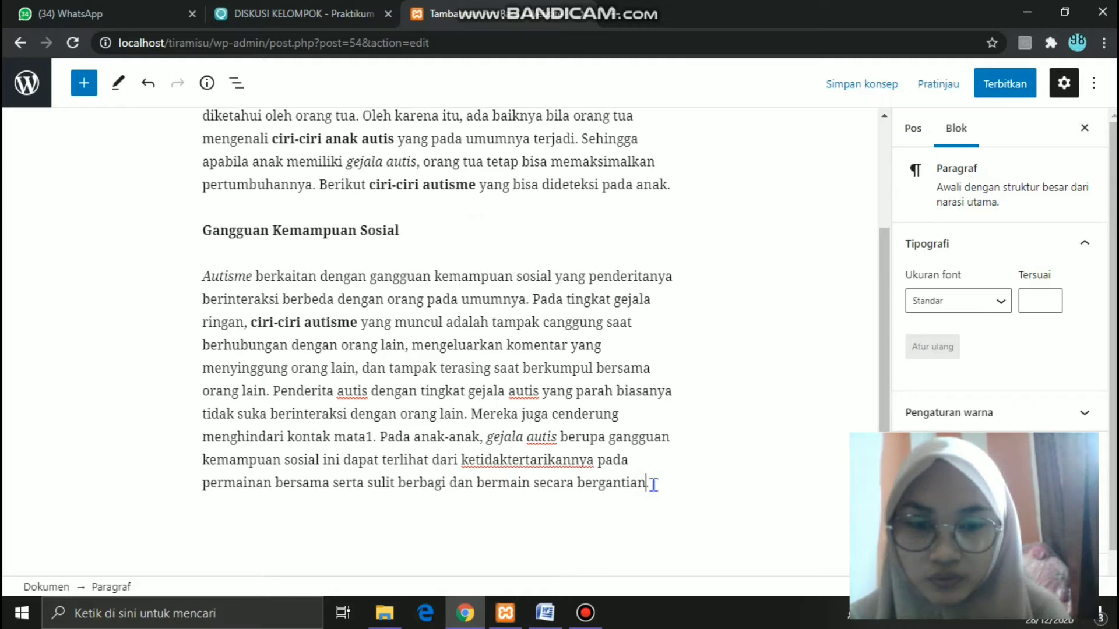
# - Add an empty paragraph after it and check the next illustration in the Word document
pyautogui.press('Return')
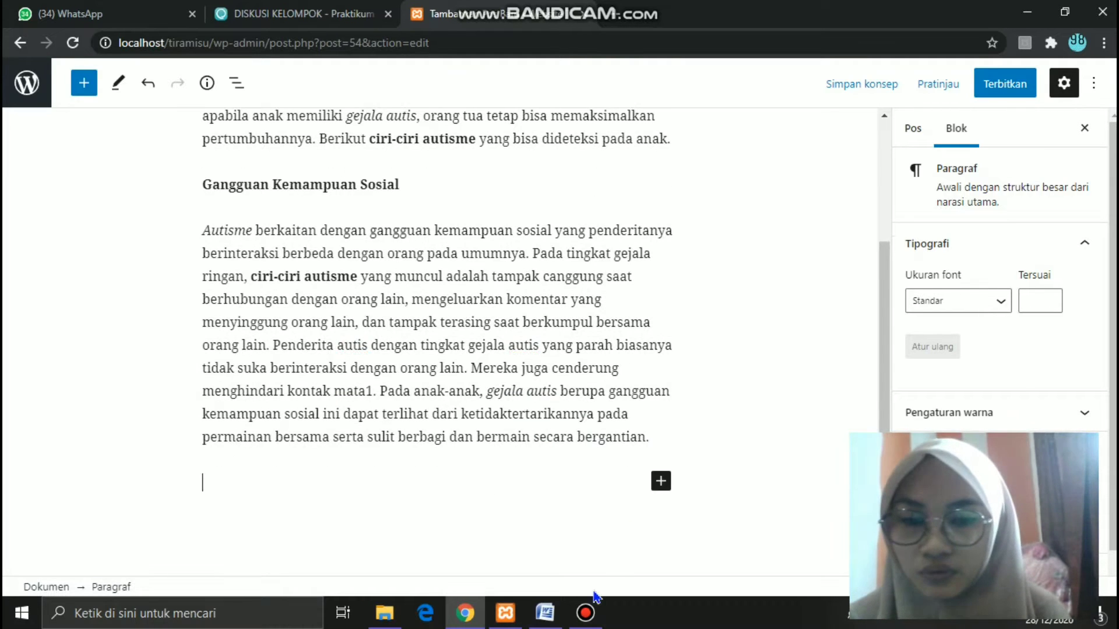
pyautogui.click(544, 613)
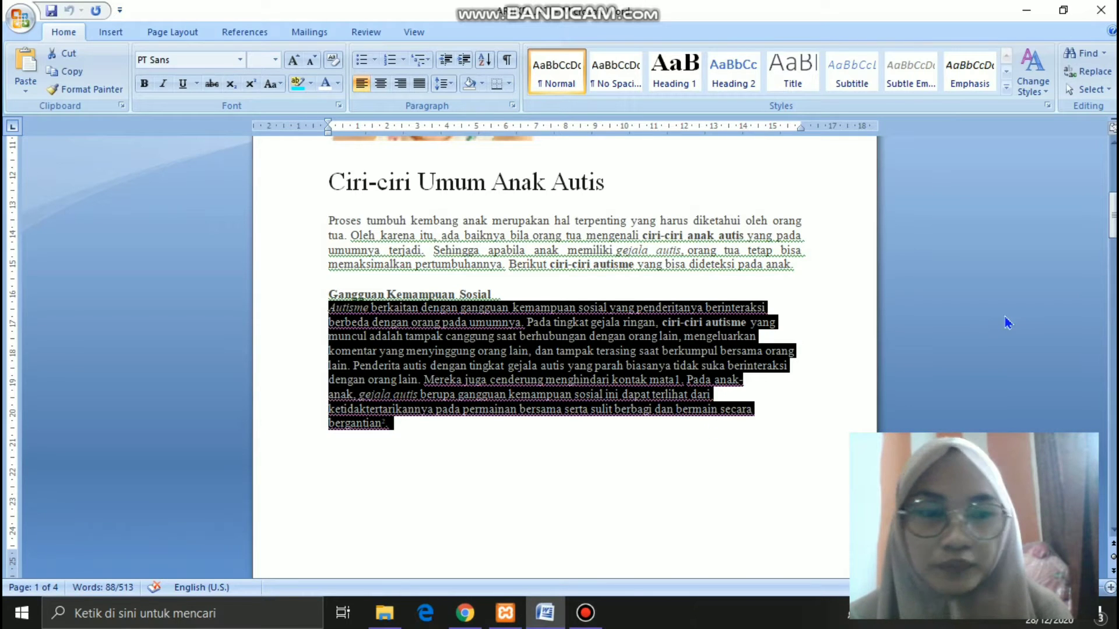
pyautogui.moveTo(1109, 239); pyautogui.dragTo(1109, 297)
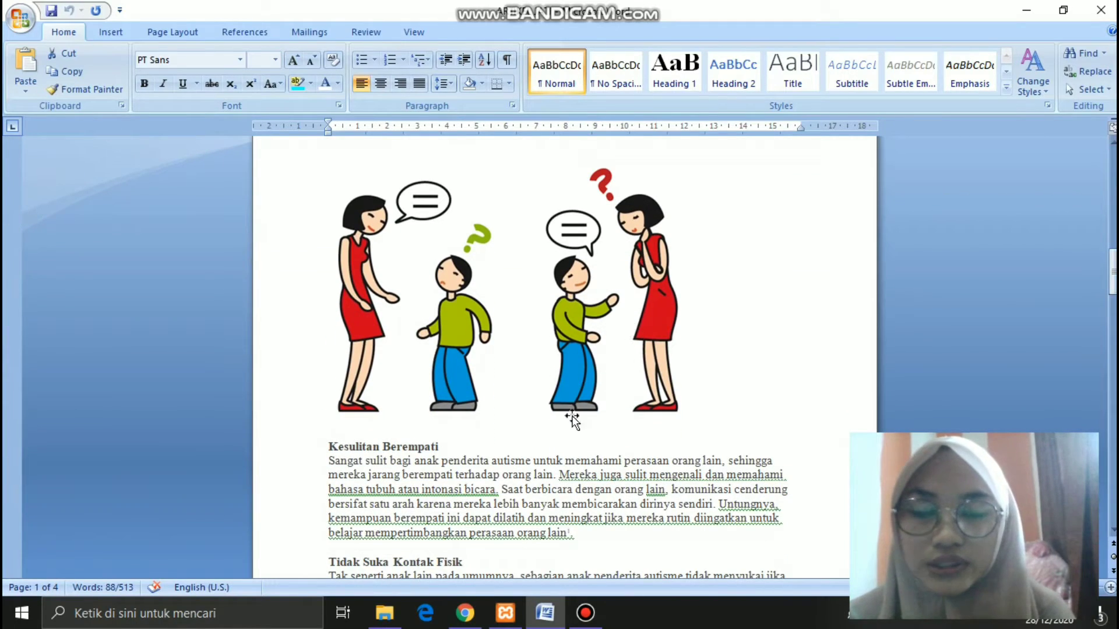
pyautogui.click(475, 624)
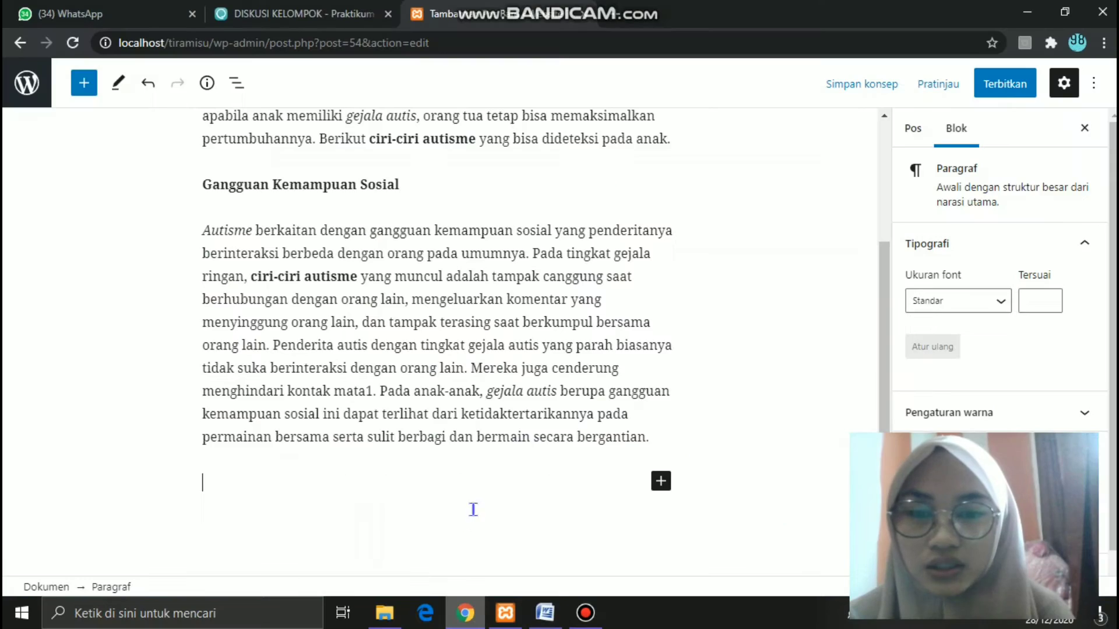
# - Add an image block below the social-skills text and open its media library
pyautogui.click(660, 484)
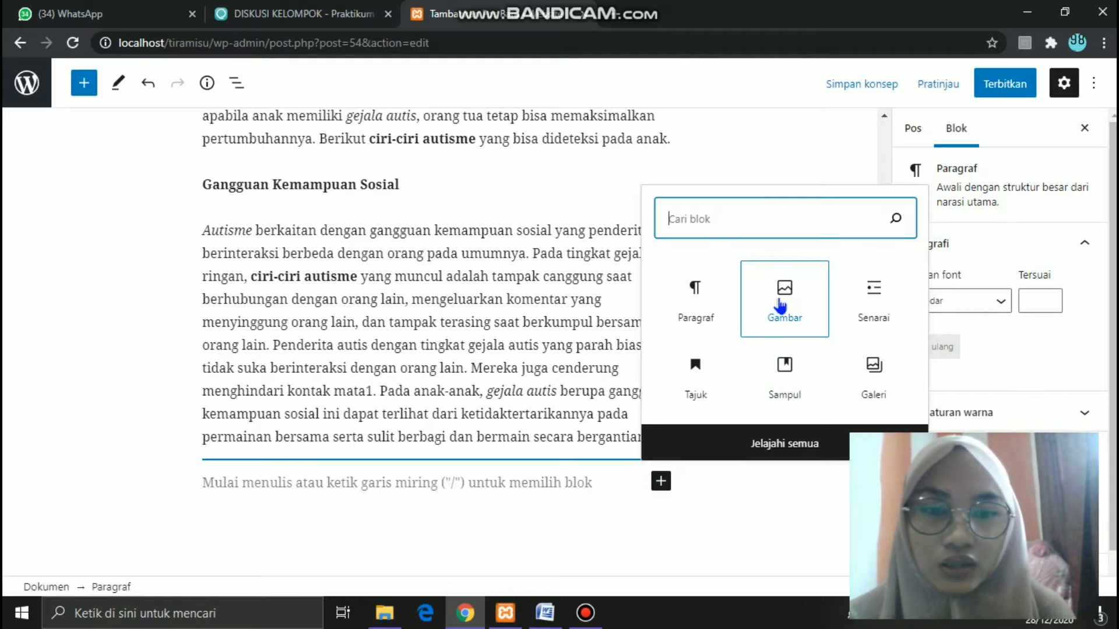
pyautogui.click(781, 304)
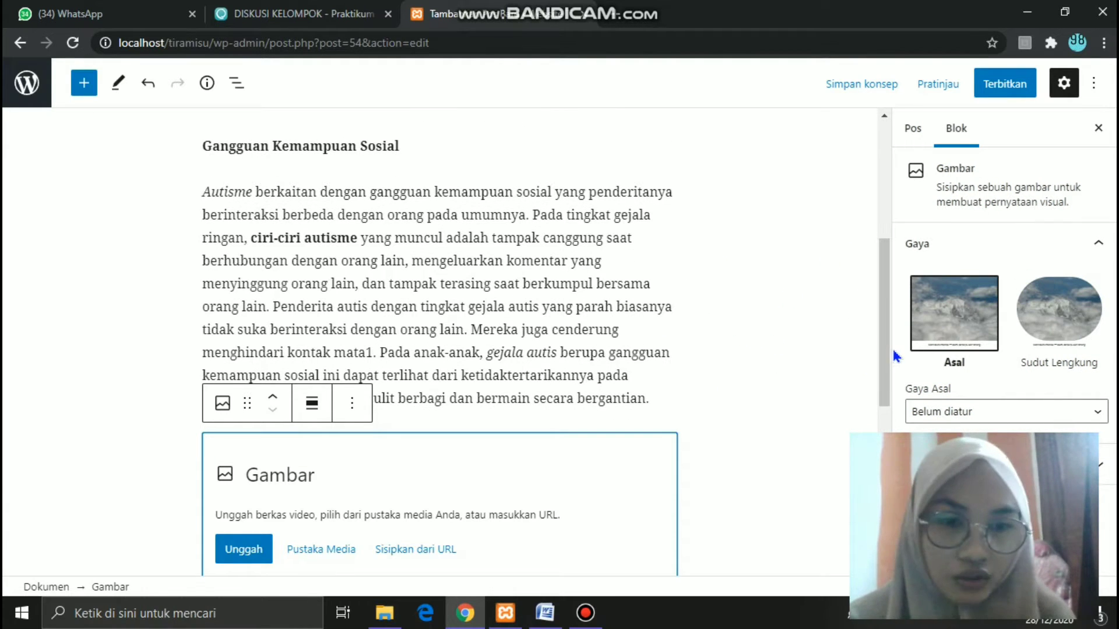
pyautogui.moveTo(890, 349); pyautogui.dragTo(889, 424)
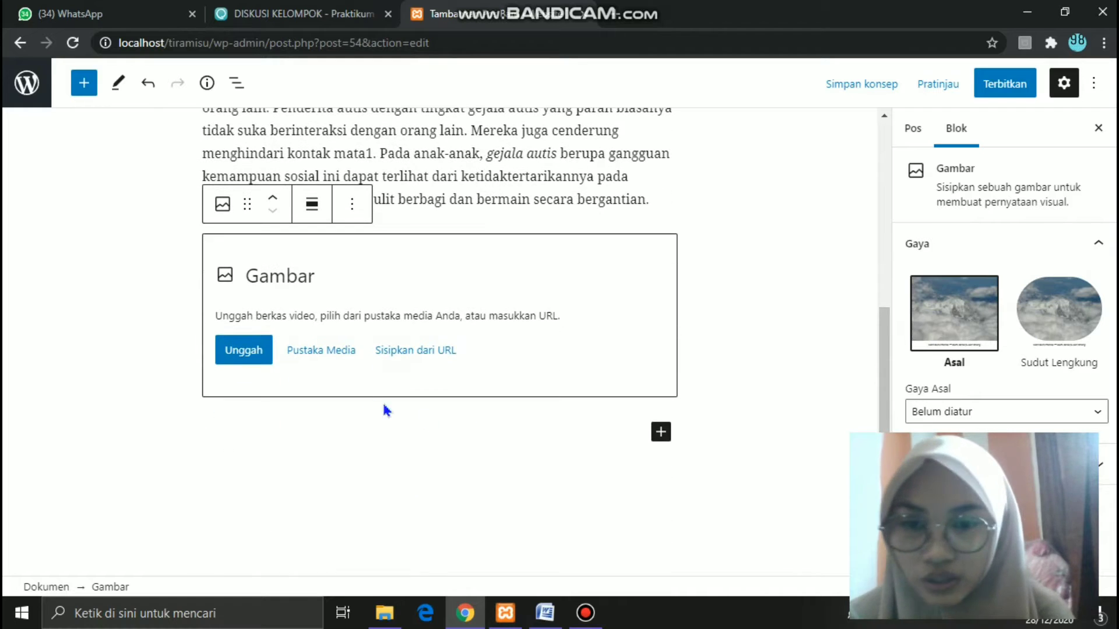
pyautogui.click(328, 353)
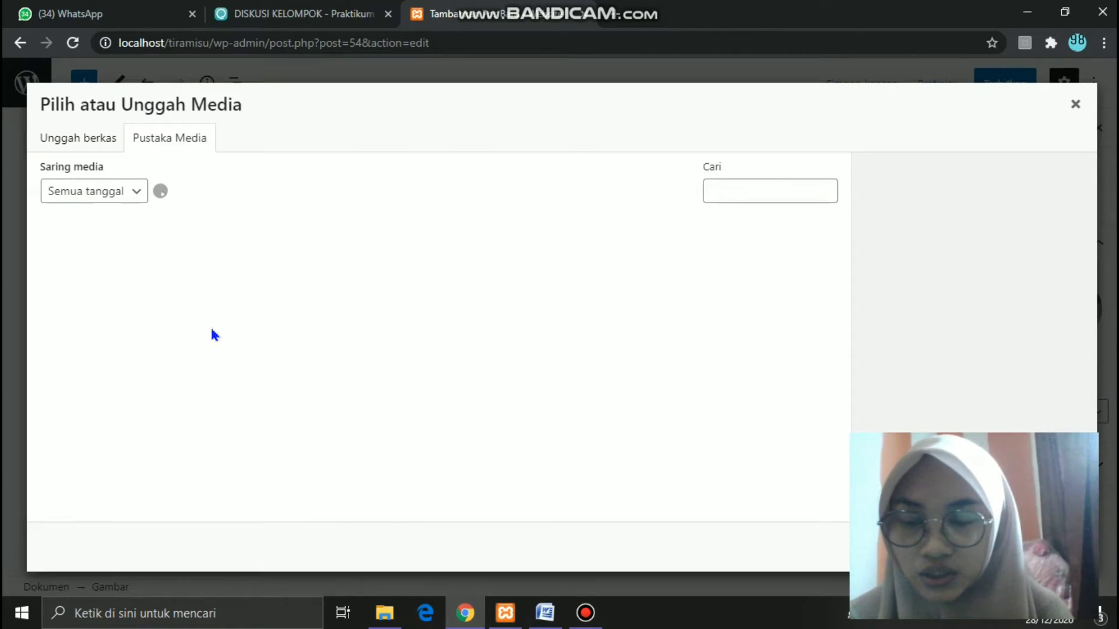
# - Upload the 'download' illustration from Unduhan and insert it into the post
pyautogui.click(72, 140)
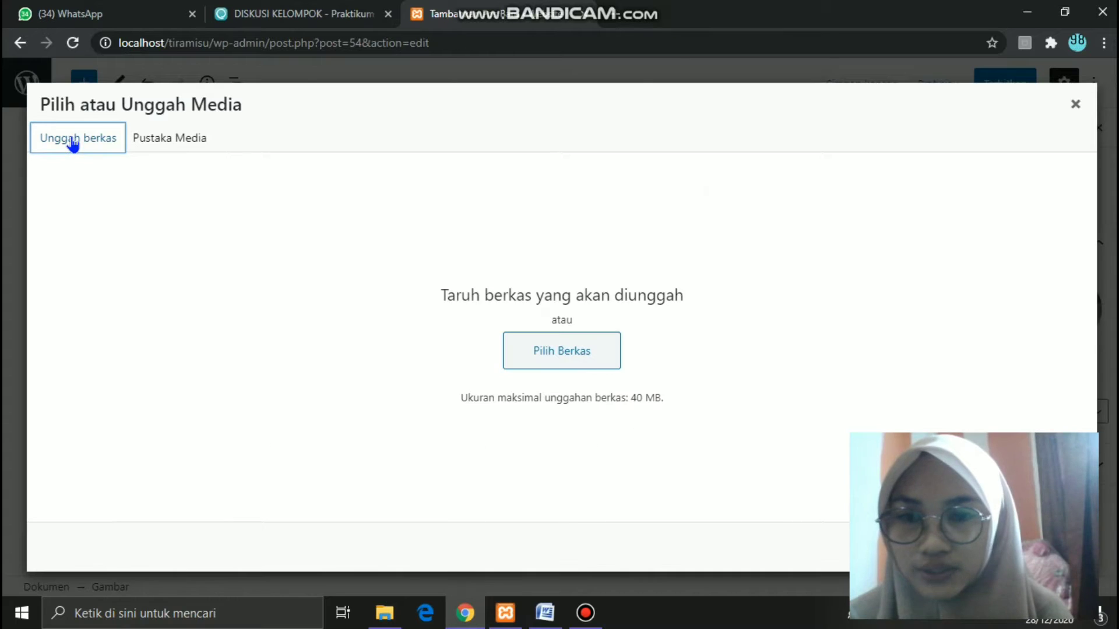
pyautogui.click(543, 361)
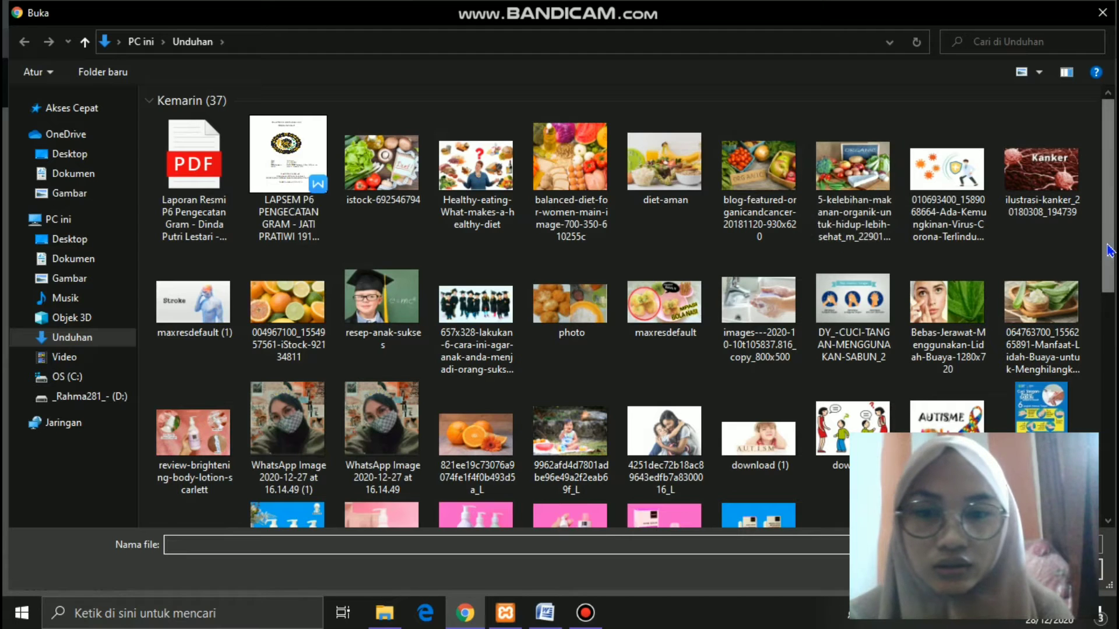
pyautogui.scroll(-2, 1107, 250)
pyautogui.click(877, 284)
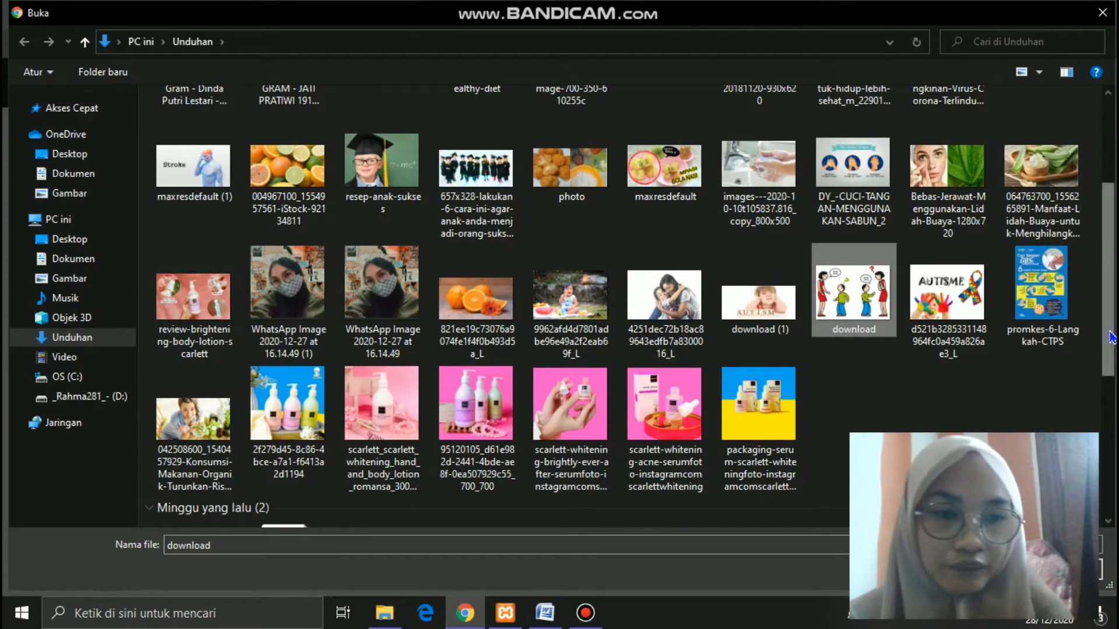
pyautogui.scroll(-4, 1111, 380)
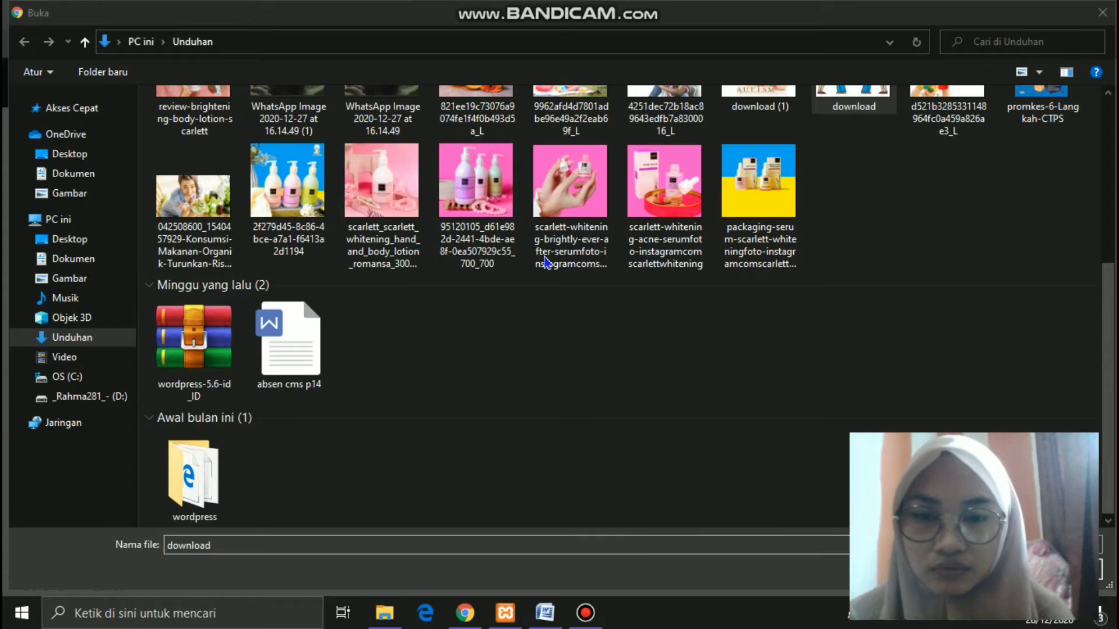
pyautogui.moveTo(581, 7)
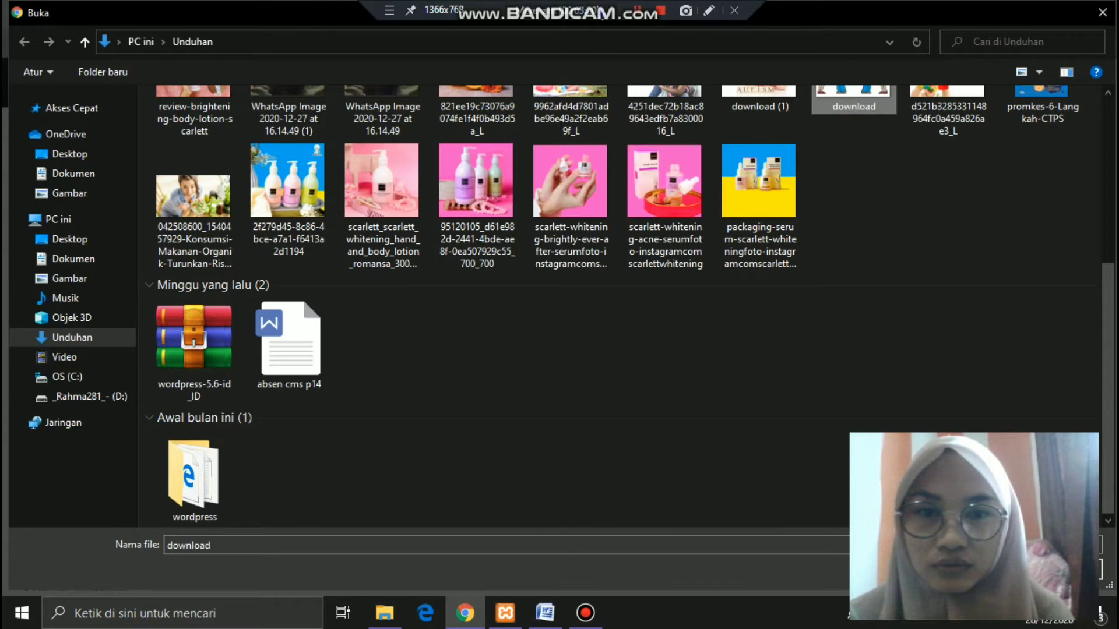
pyautogui.press('Return')
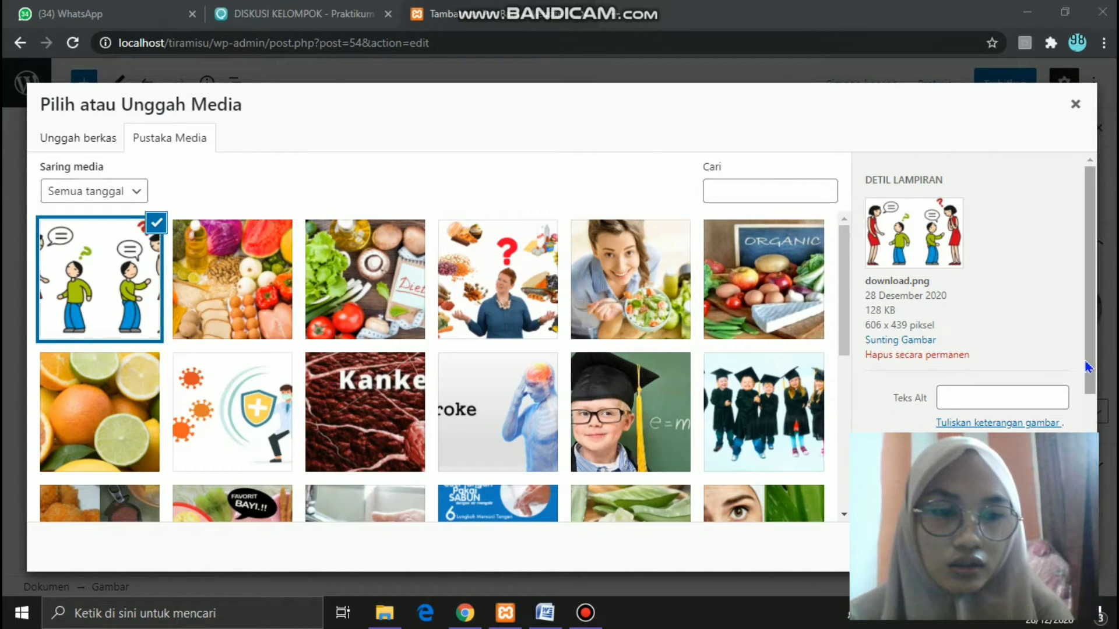
pyautogui.scroll(-2, 1096, 364)
pyautogui.scroll(2, 1095, 371)
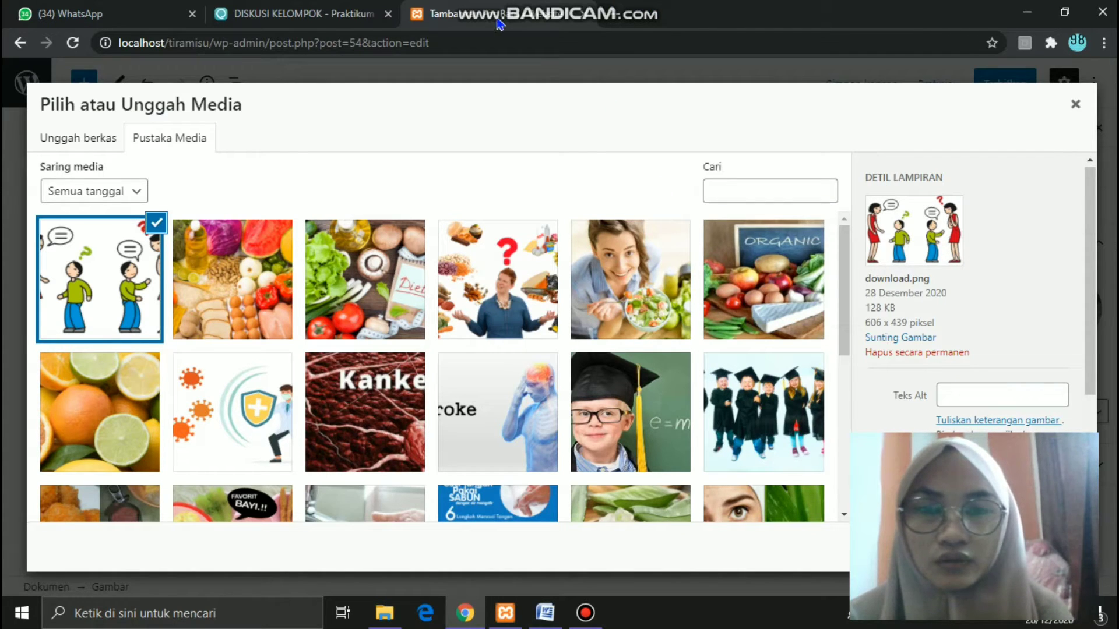
pyautogui.click(638, 7)
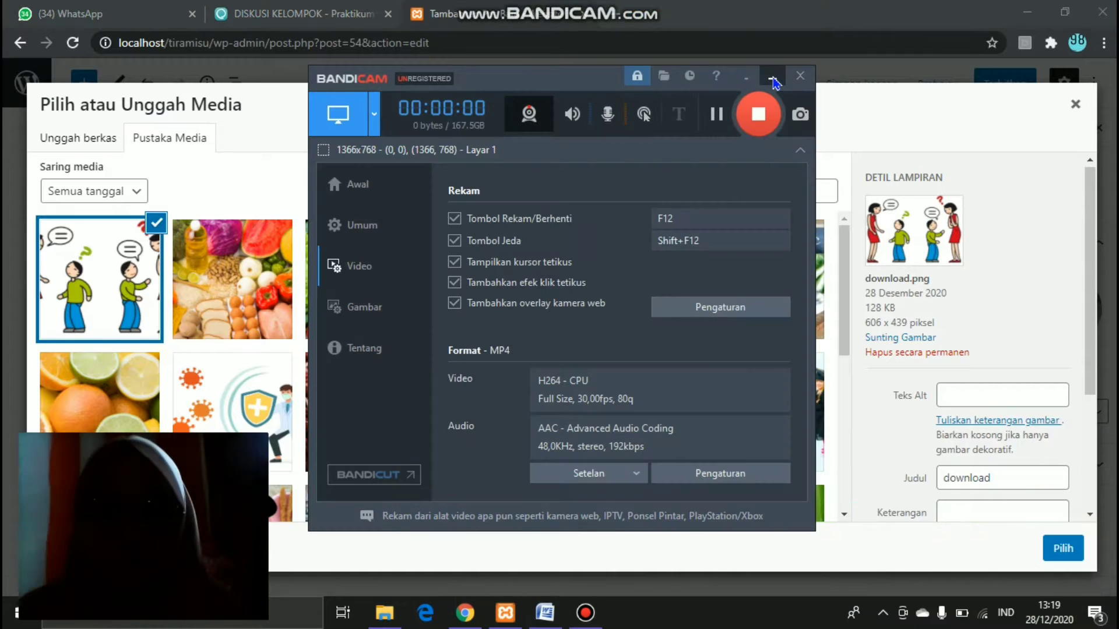
pyautogui.click(772, 78)
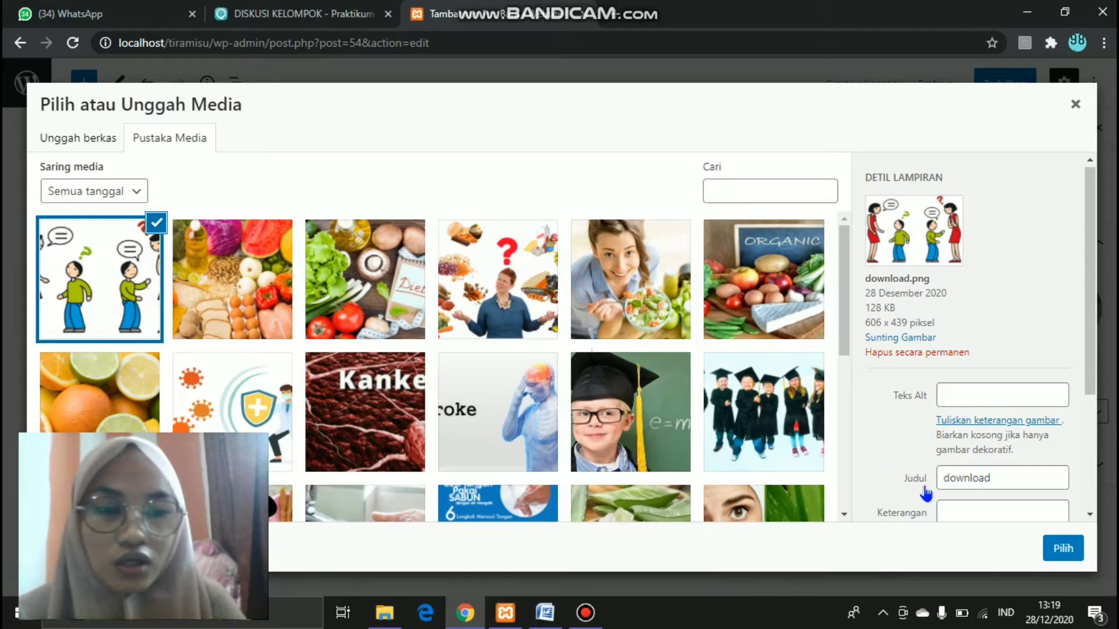
pyautogui.click(1059, 550)
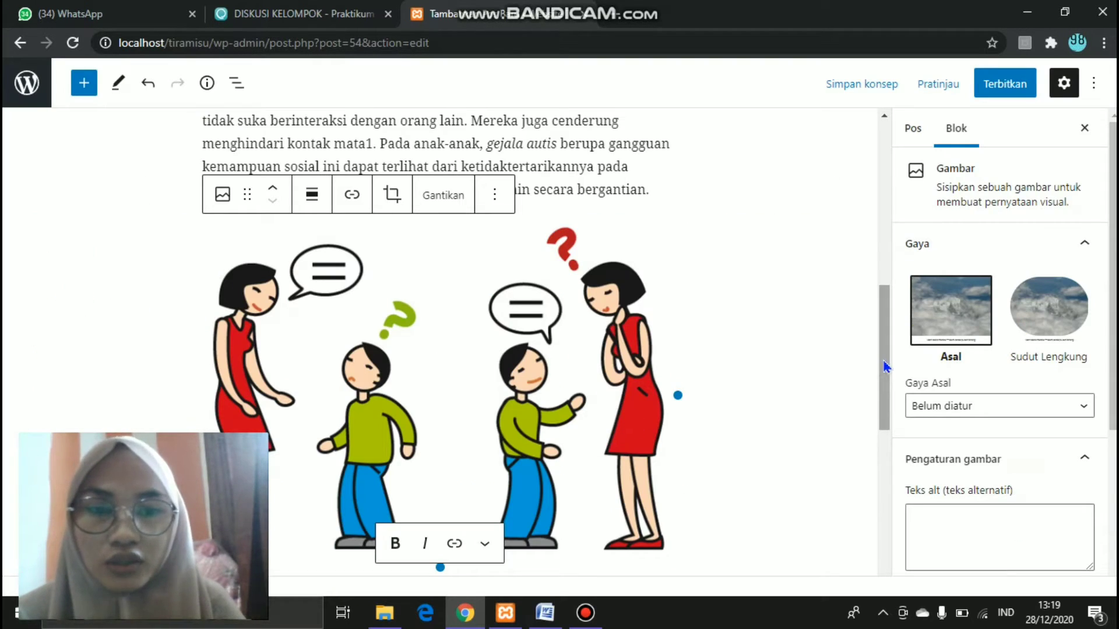
# - Shrink the illustration to a smaller height and start a new paragraph below it
pyautogui.moveTo(883, 362); pyautogui.dragTo(890, 422)
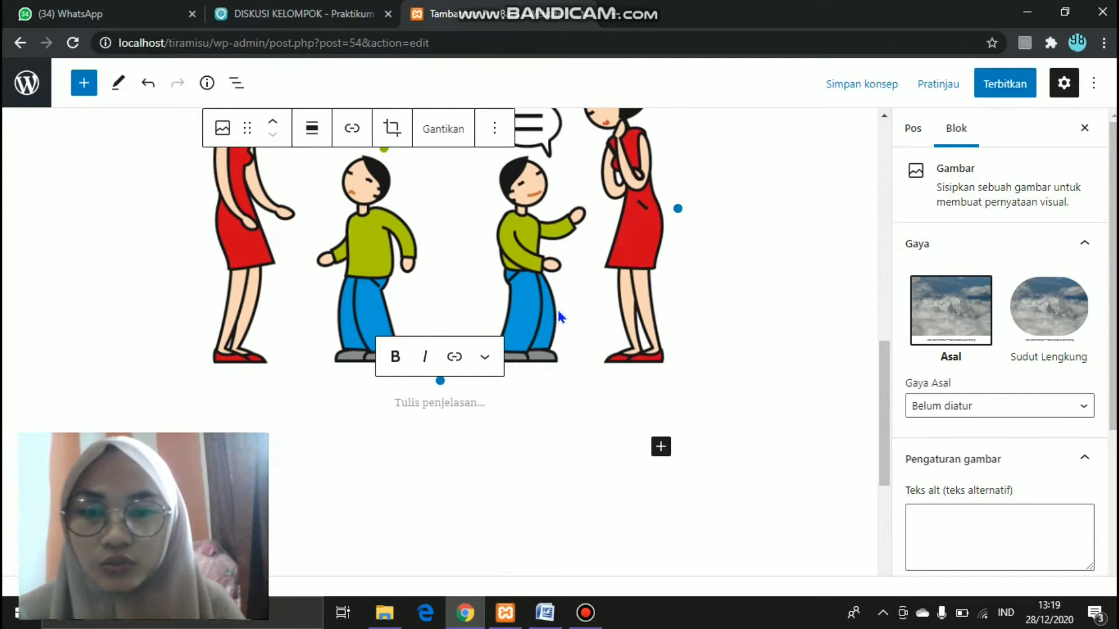
pyautogui.moveTo(443, 382); pyautogui.dragTo(406, 295)
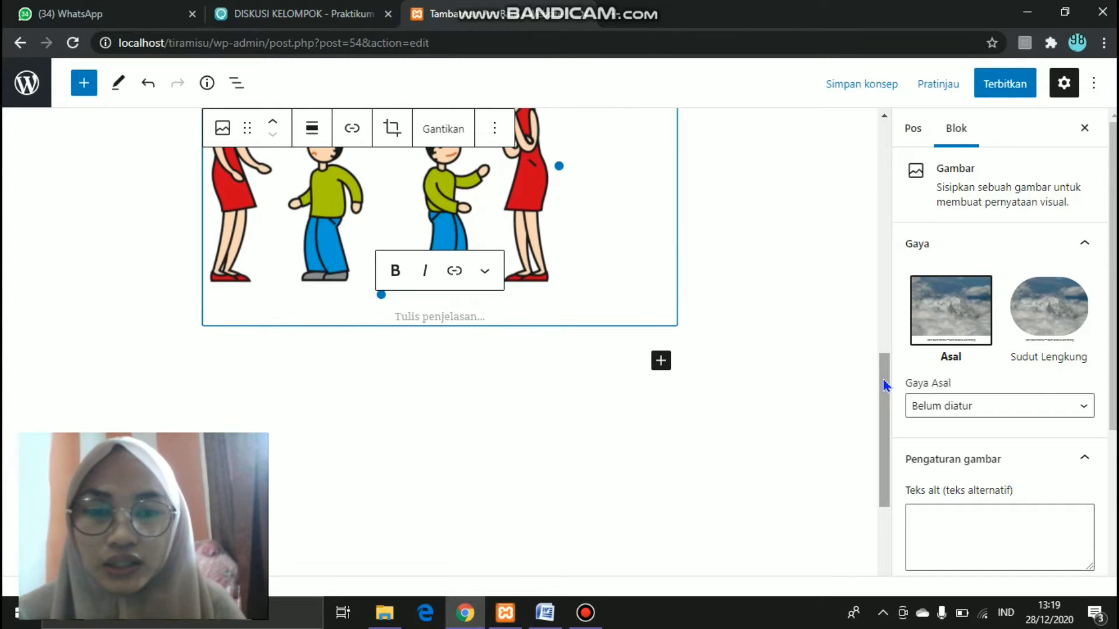
pyautogui.moveTo(882, 382); pyautogui.dragTo(890, 421)
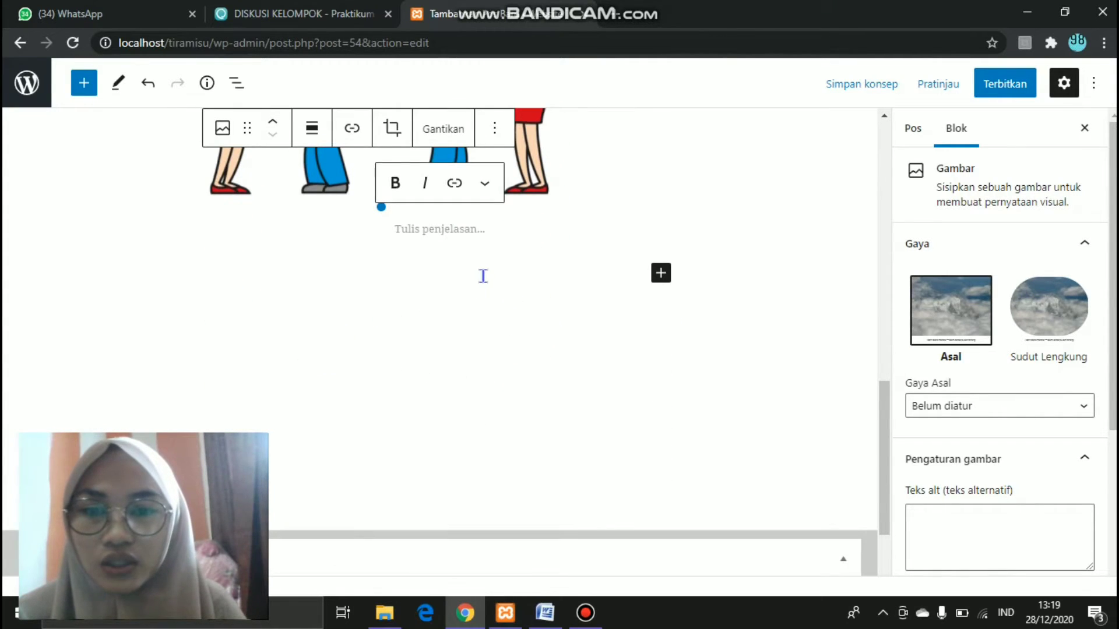
pyautogui.click(483, 277)
# - Copy the Kesulitan Berempati heading from Word into the post, followed by a new paragraph
pyautogui.click(541, 621)
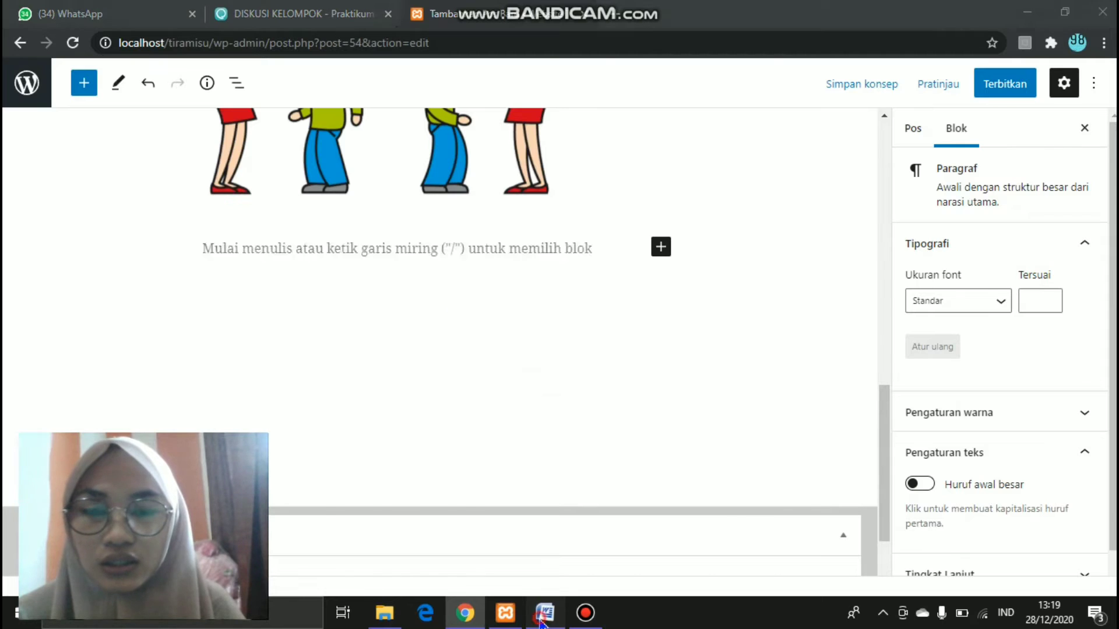
pyautogui.moveTo(1114, 274)
pyautogui.mouseDown()
pyautogui.moveTo(1113, 308)
pyautogui.moveTo(1114, 294)
pyautogui.mouseUp()
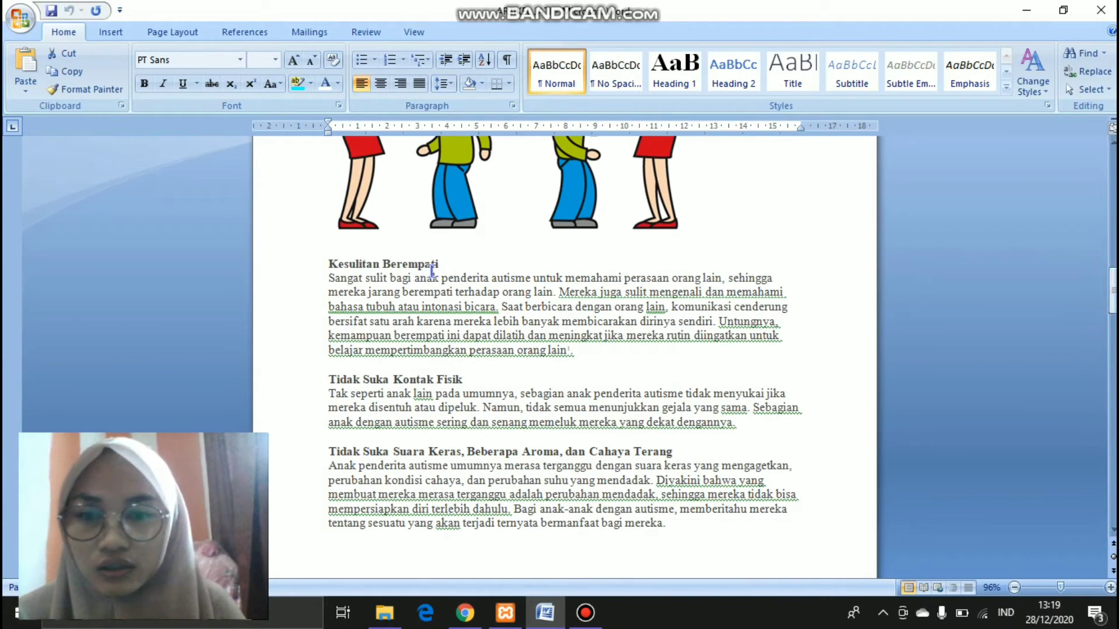
pyautogui.moveTo(446, 258); pyautogui.dragTo(328, 263)
pyautogui.hotkey('ctrl', 'c')
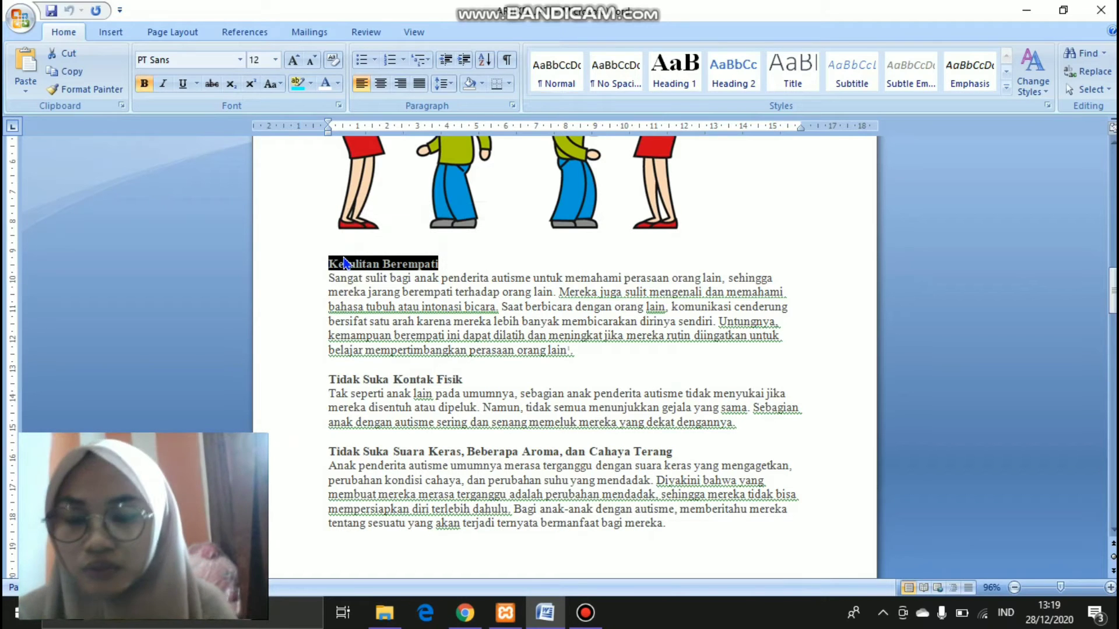
pyautogui.click(465, 613)
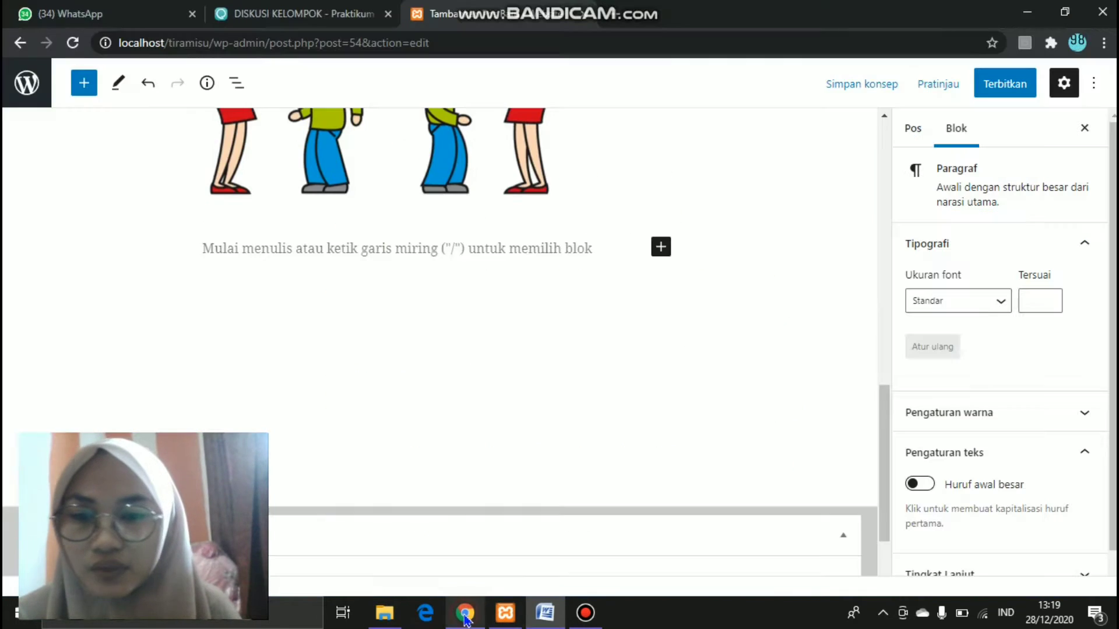
pyautogui.hotkey('ctrl', 'v')
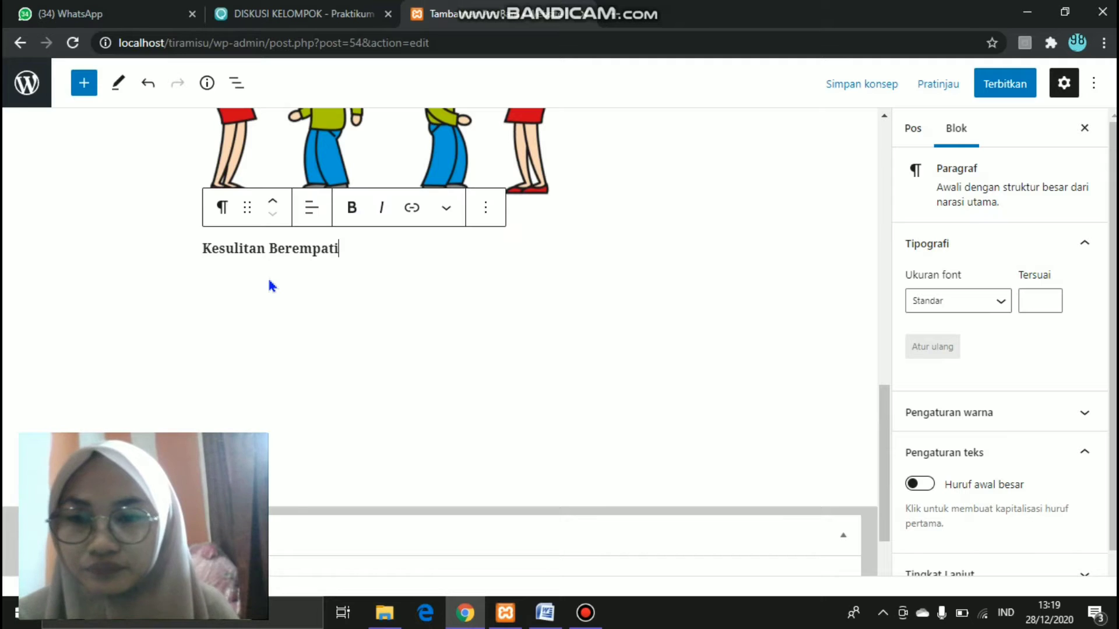
pyautogui.press('Return')
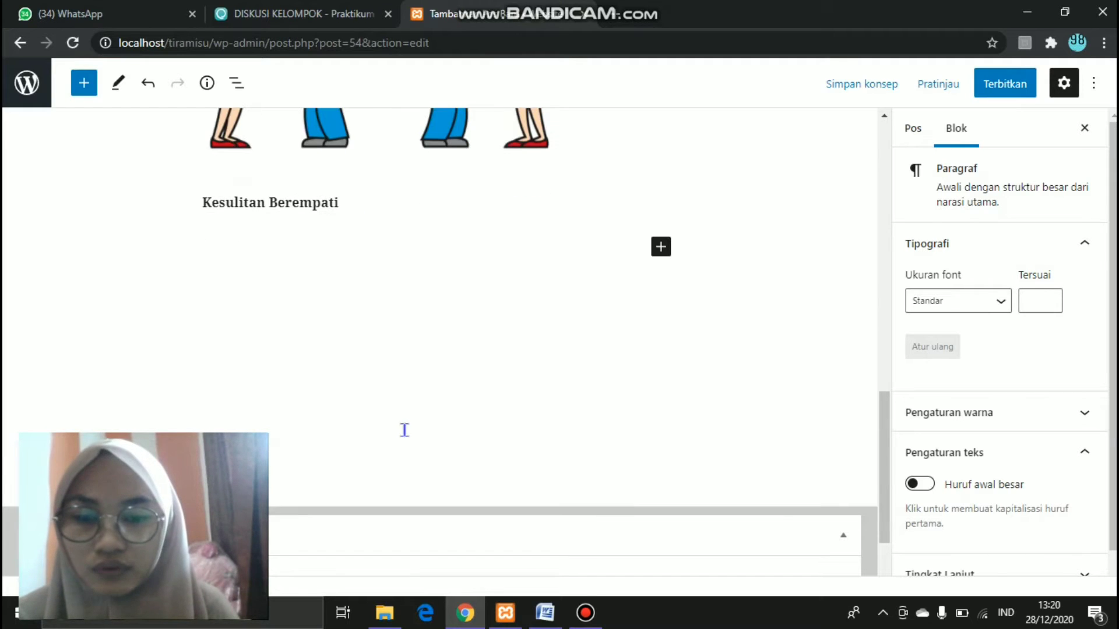
# - Paste the Kesulitan Berempati paragraph, strip its footnote number, and add an empty paragraph after it
pyautogui.click(542, 611)
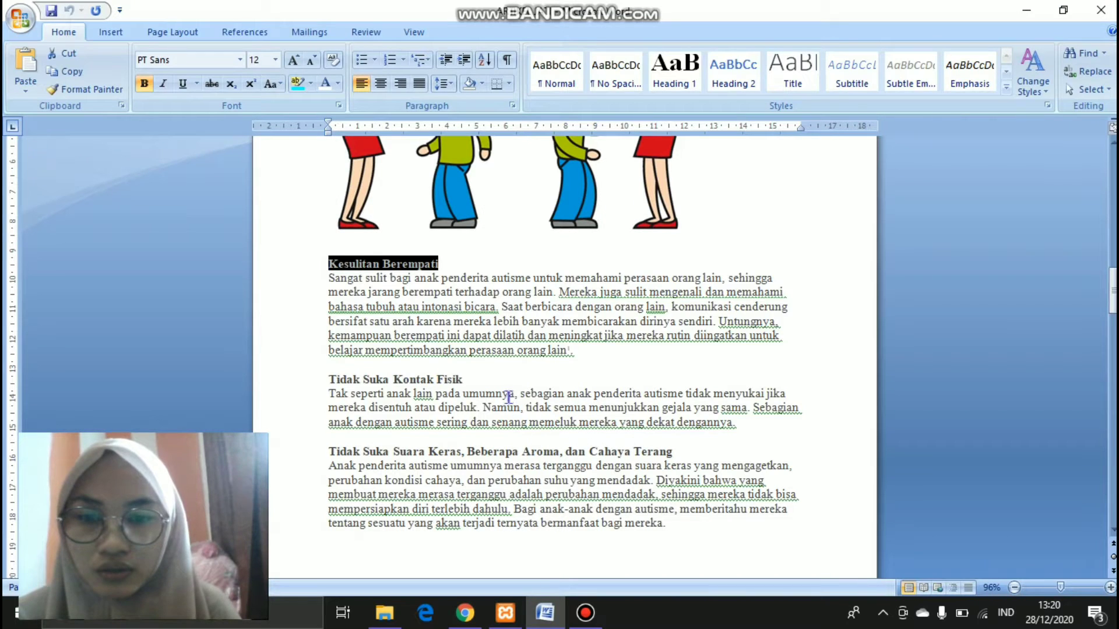
pyautogui.moveTo(581, 350); pyautogui.dragTo(329, 286)
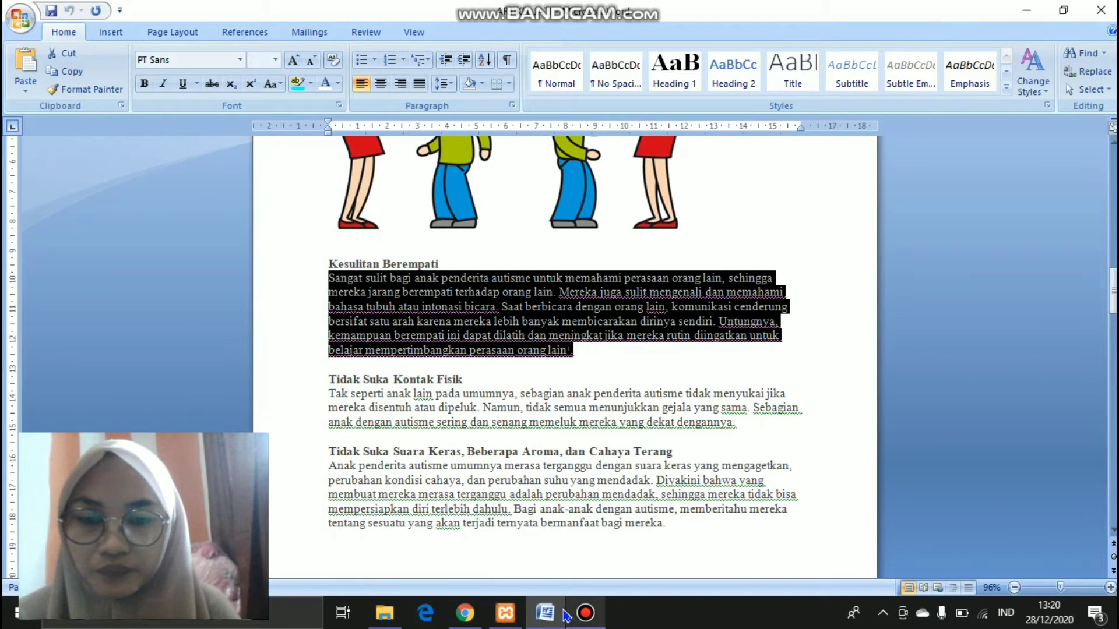
pyautogui.click(474, 615)
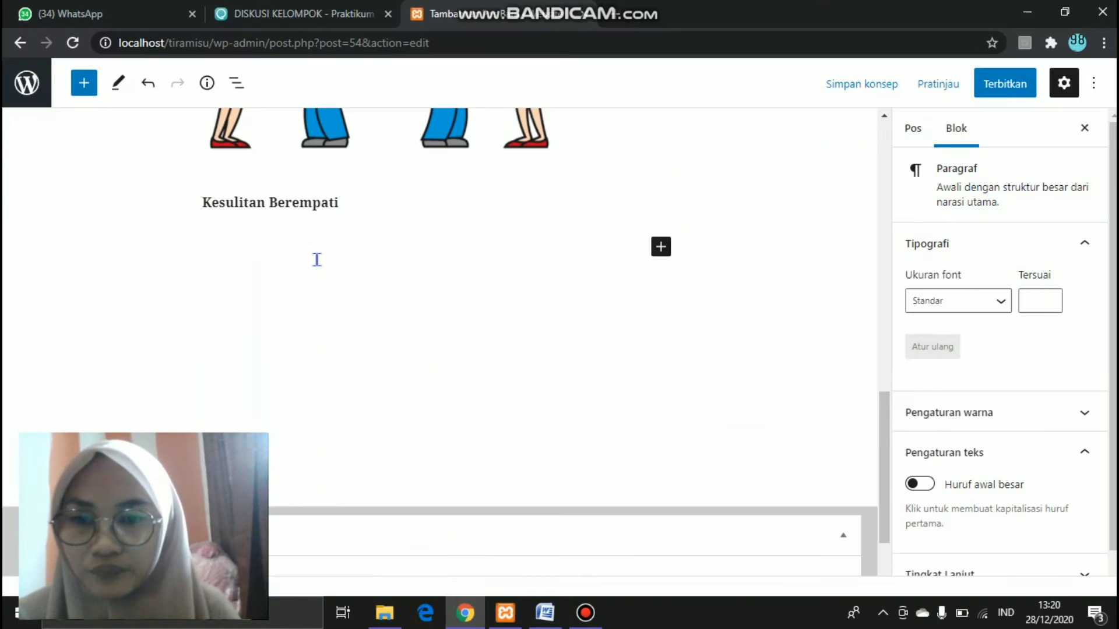
pyautogui.hotkey('ctrl', 'v')
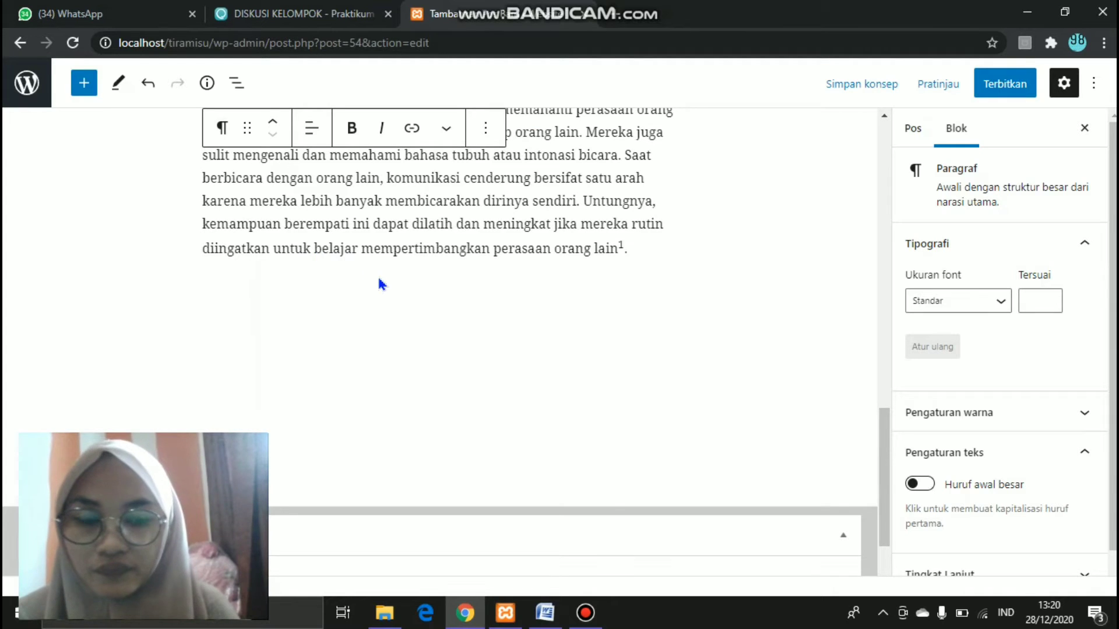
pyautogui.press('BackSpace')
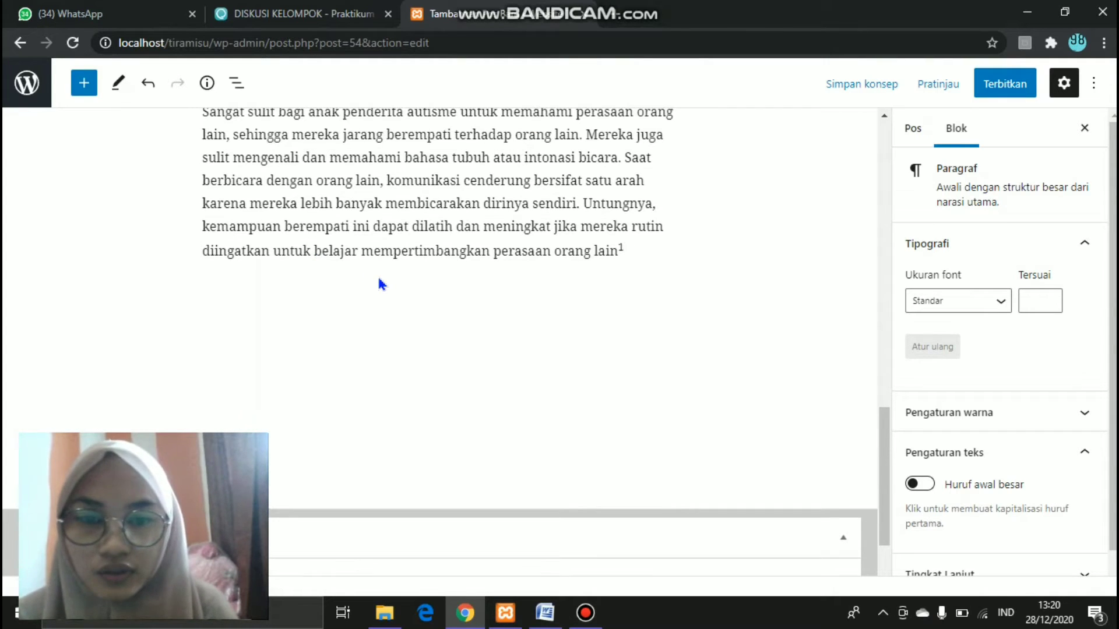
pyautogui.press('BackSpace')
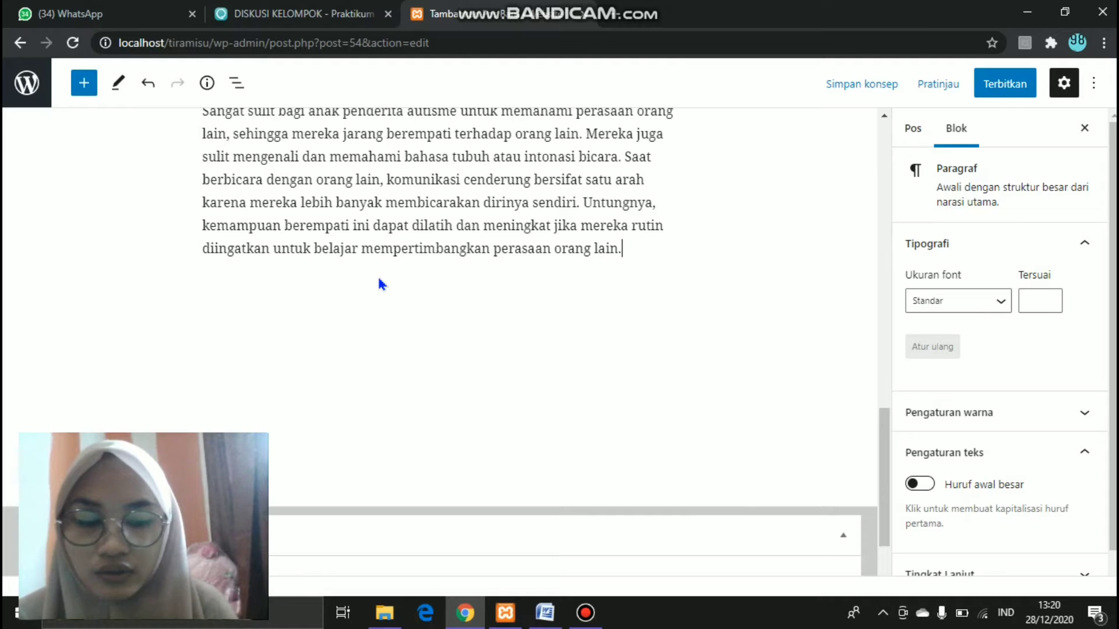
pyautogui.press('Return')
# - Copy the Tidak Suka Kontak Fisik heading from the Word document
pyautogui.click(545, 613)
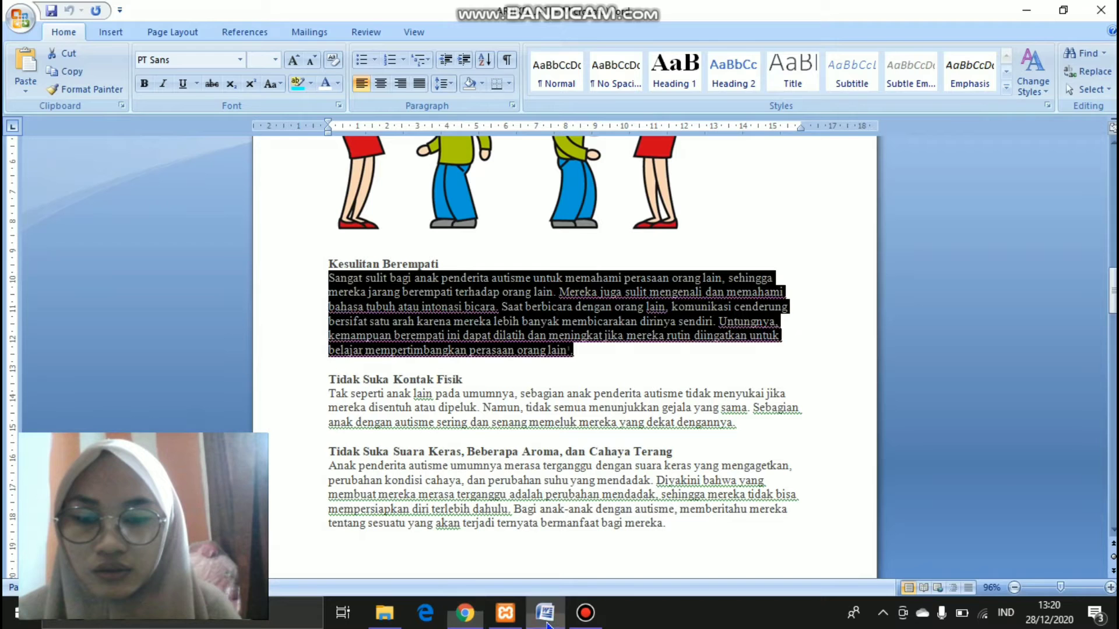
pyautogui.moveTo(462, 384); pyautogui.dragTo(345, 382)
pyautogui.hotkey('ctrl', 'c')
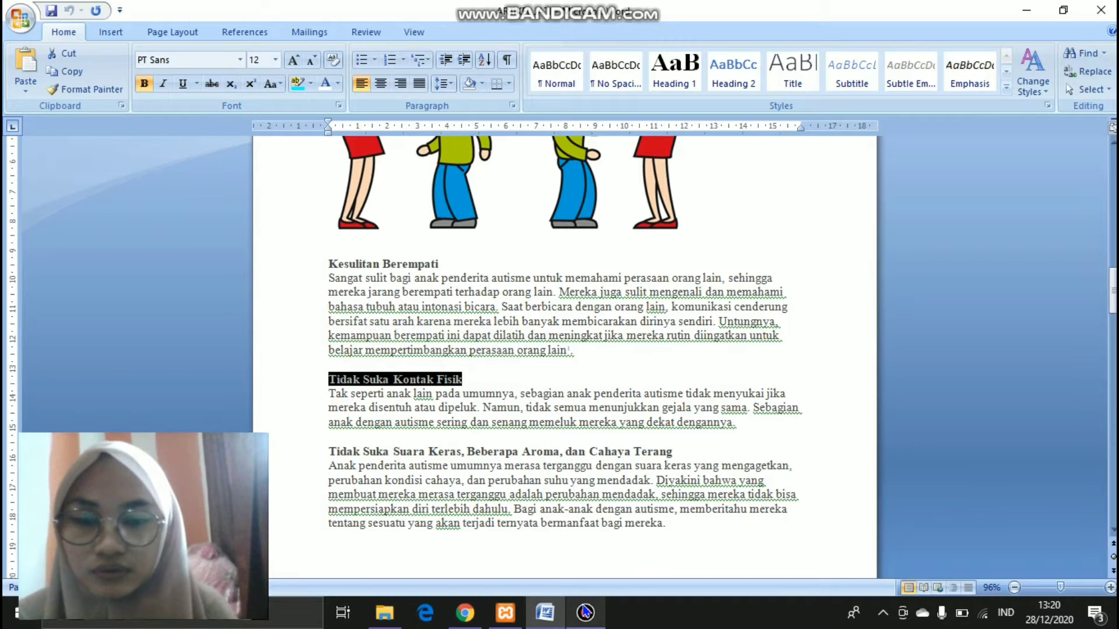
pyautogui.click(472, 618)
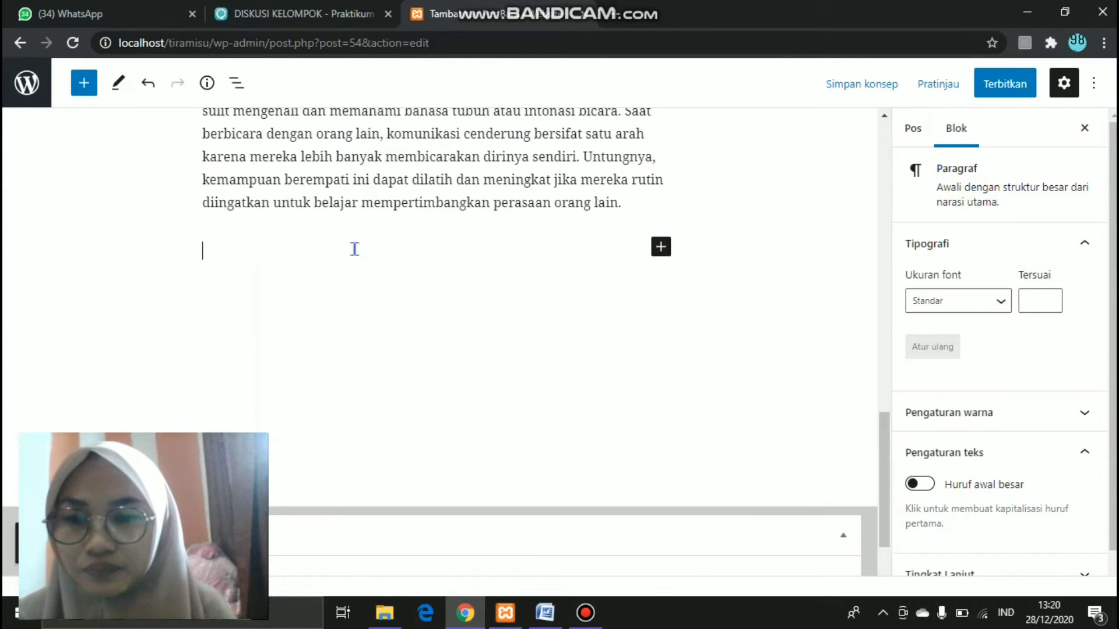
# - Paste the Tidak Suka Kontak Fisik heading and its 'Tak seperti' paragraph into the post
pyautogui.click(545, 614)
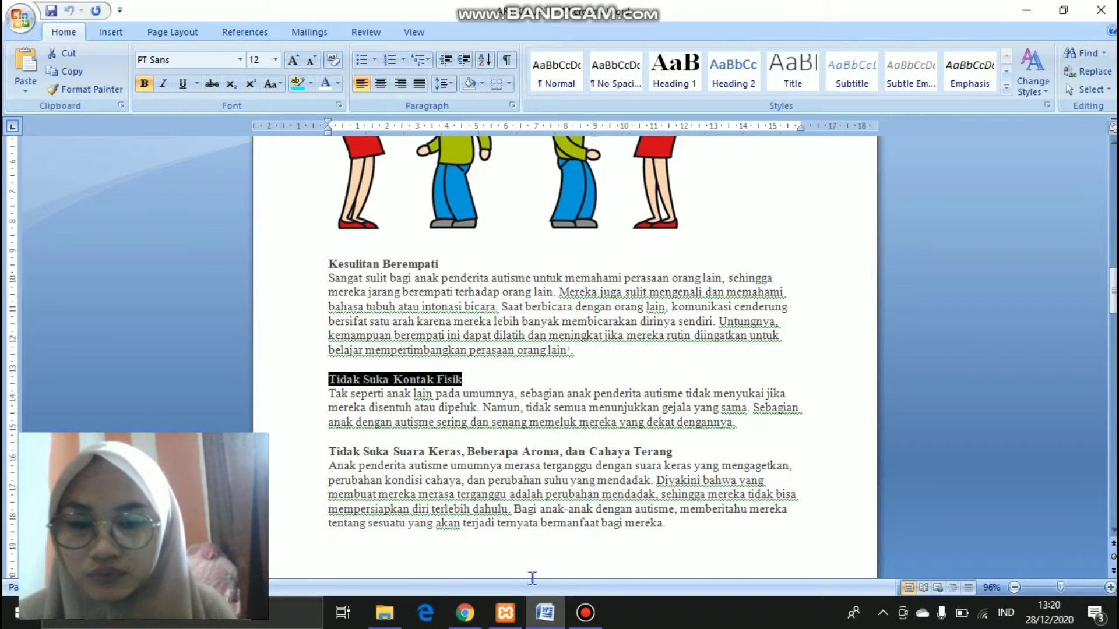
pyautogui.click(468, 620)
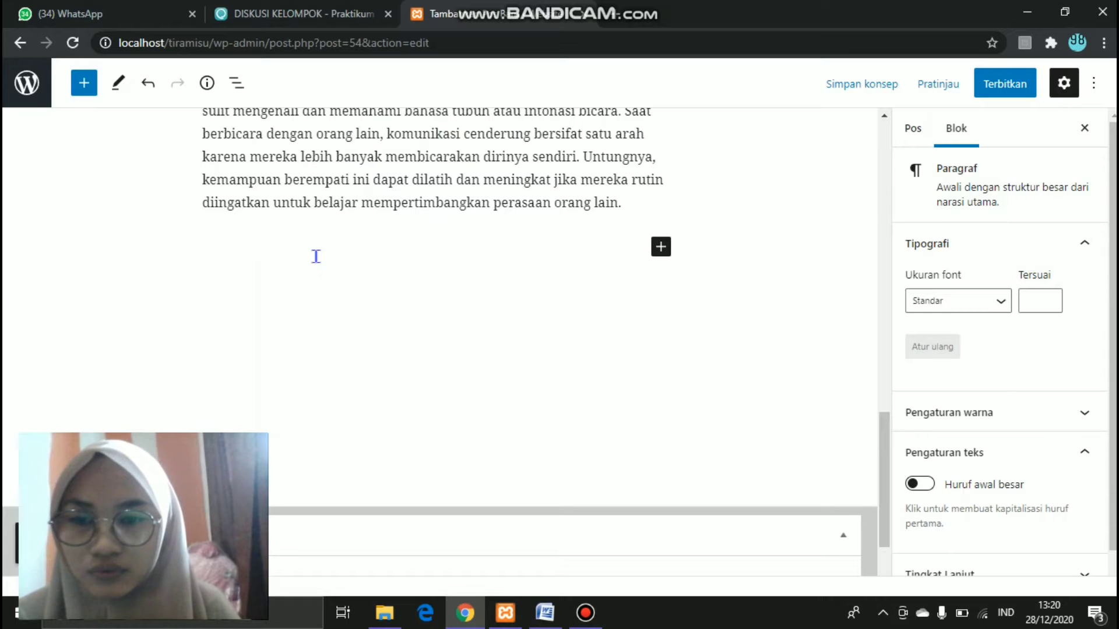
pyautogui.hotkey('ctrl', 'v')
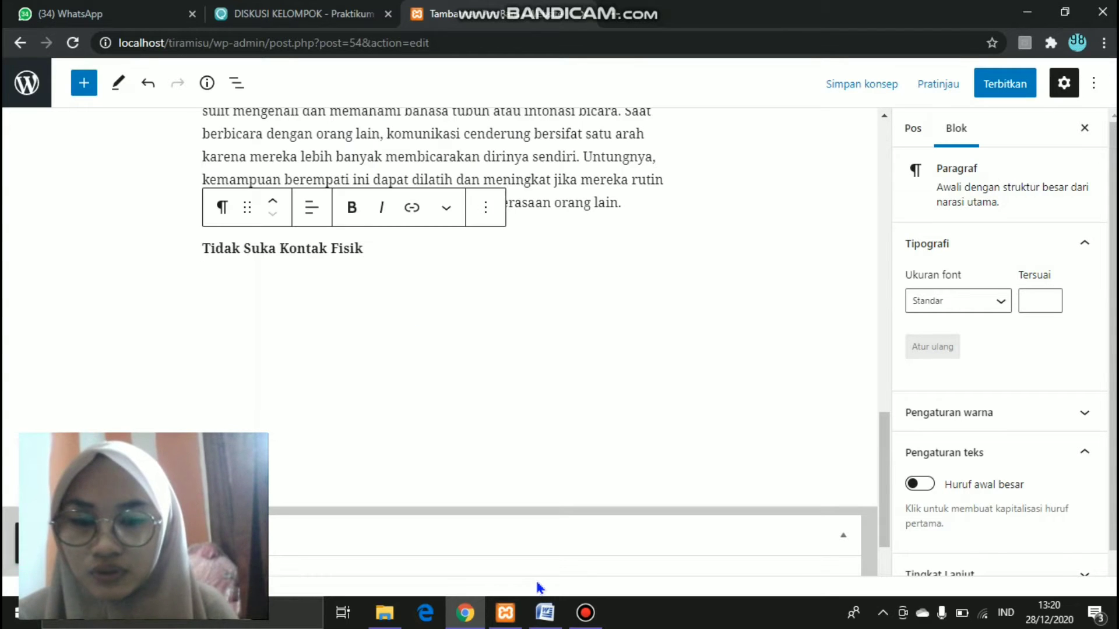
pyautogui.click(544, 612)
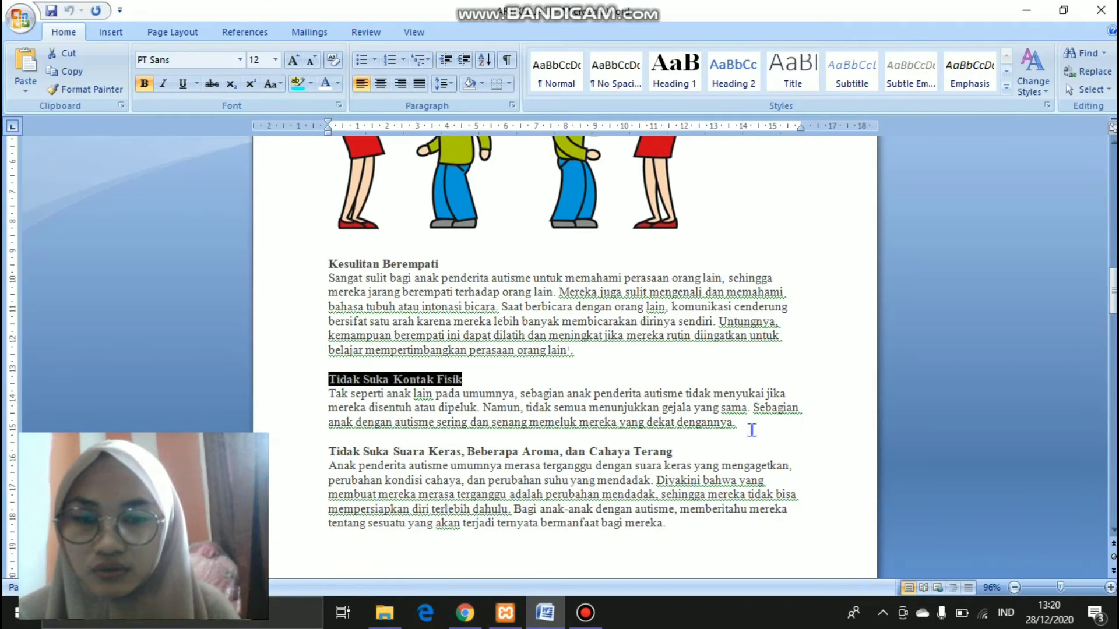
pyautogui.moveTo(752, 430); pyautogui.dragTo(344, 398)
pyautogui.hotkey('ctrl', 'c')
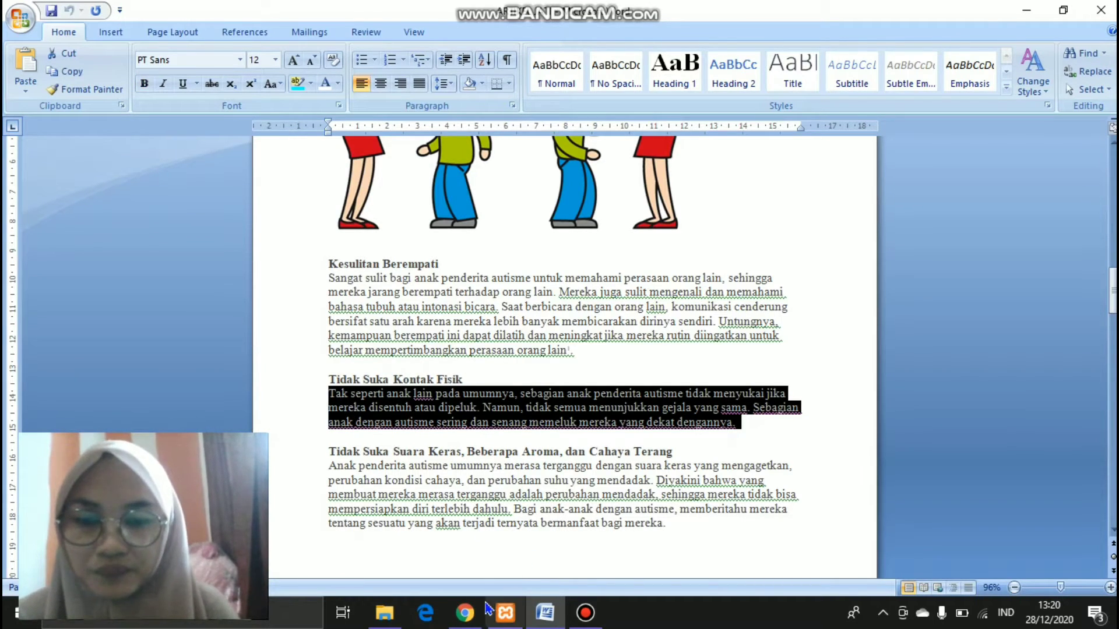
pyautogui.click(467, 612)
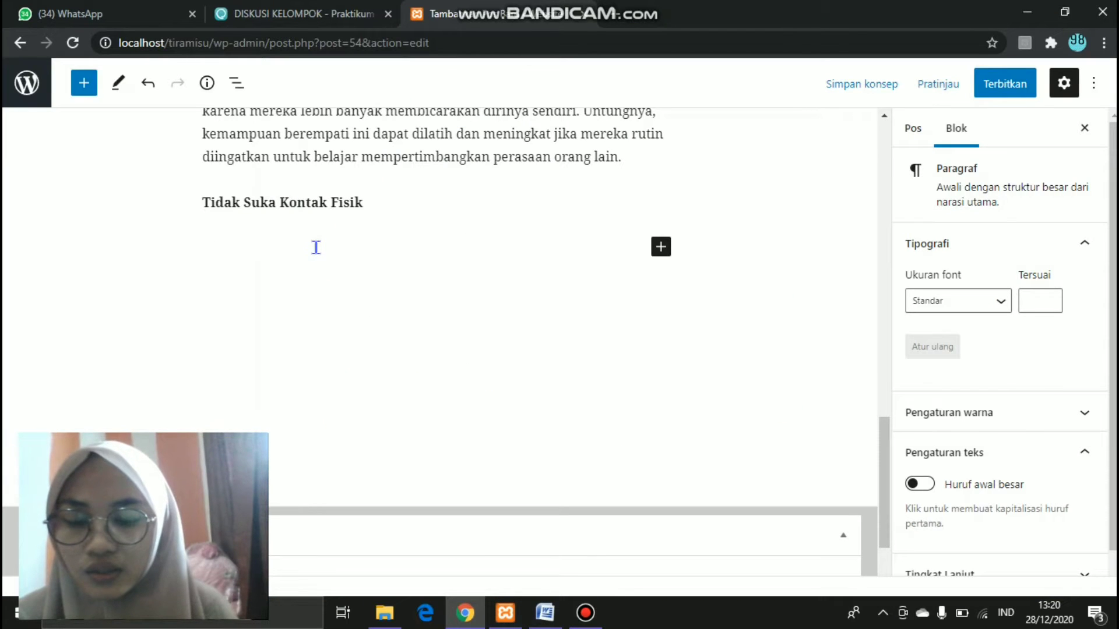
pyautogui.hotkey('ctrl', 'v')
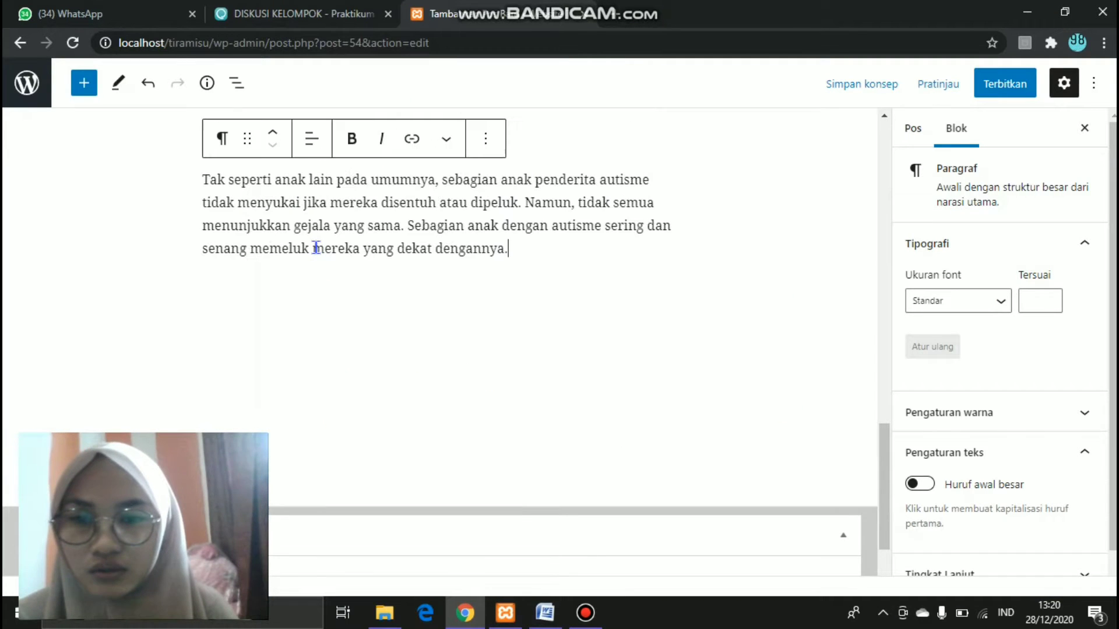
# - Add the final section on loud sounds, aromas and bright light, heading and paragraph together
pyautogui.click(547, 617)
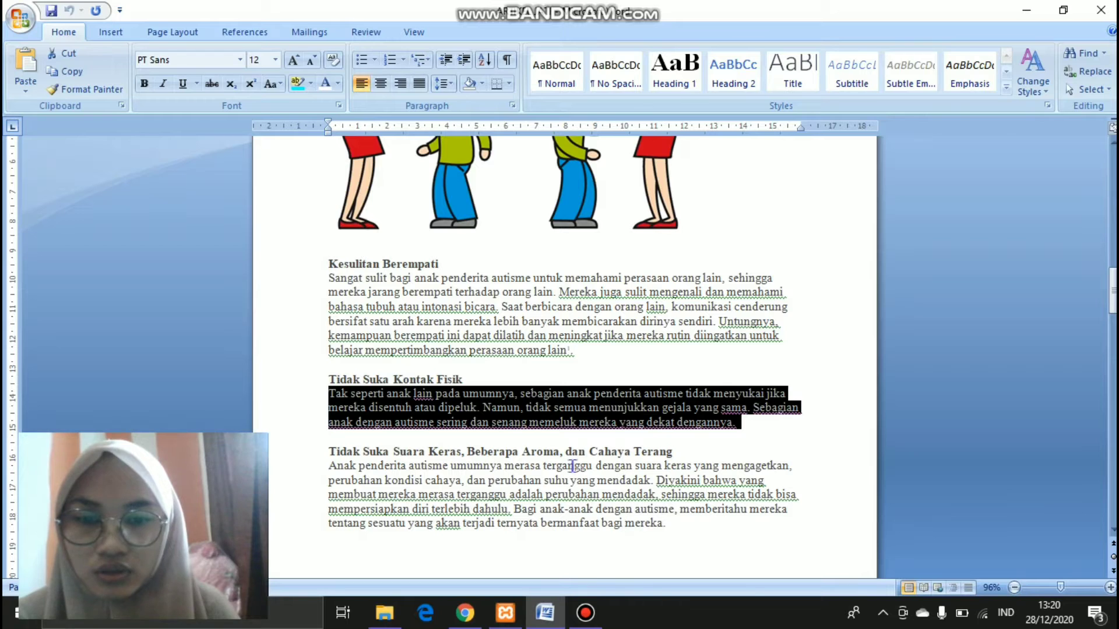
pyautogui.moveTo(666, 525); pyautogui.dragTo(338, 443)
pyautogui.hotkey('ctrl', 'c')
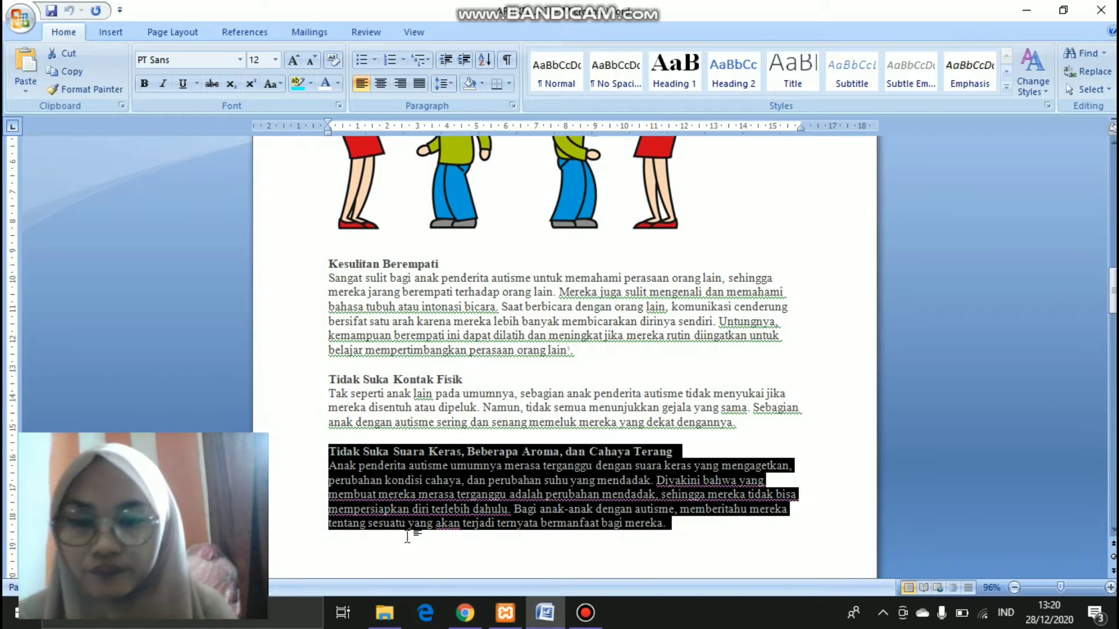
pyautogui.click(478, 615)
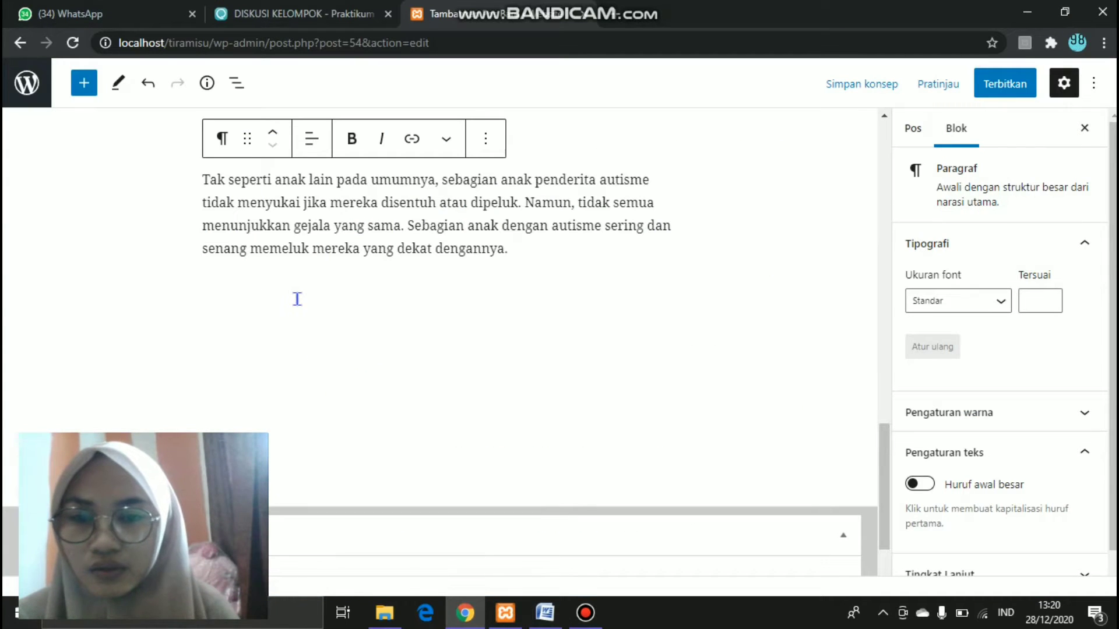
pyautogui.press('Return')
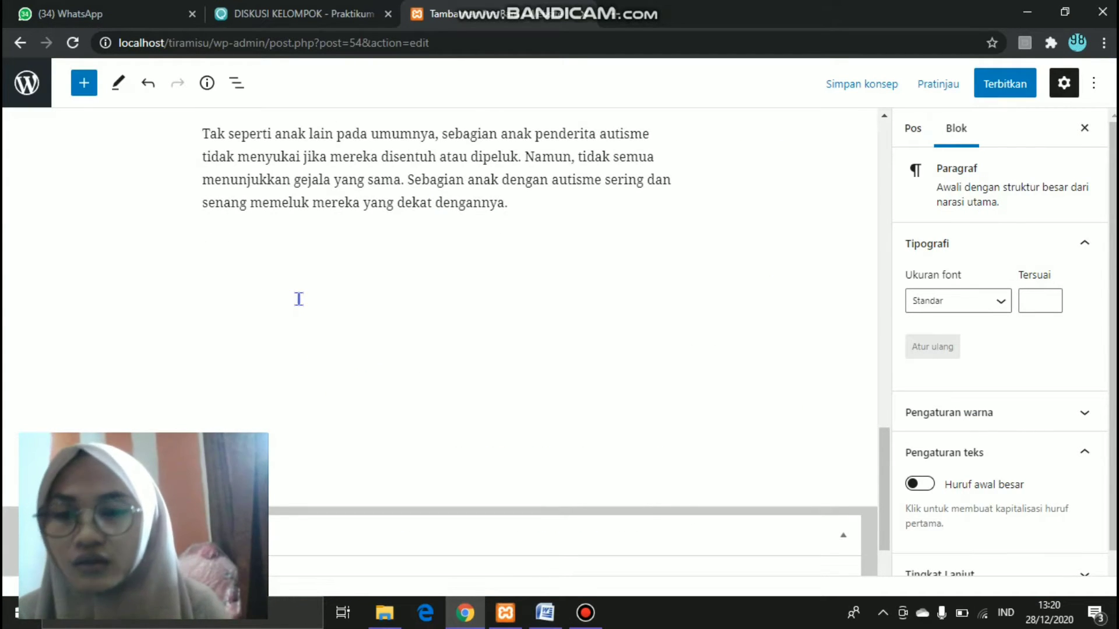
pyautogui.hotkey('ctrl', 'v')
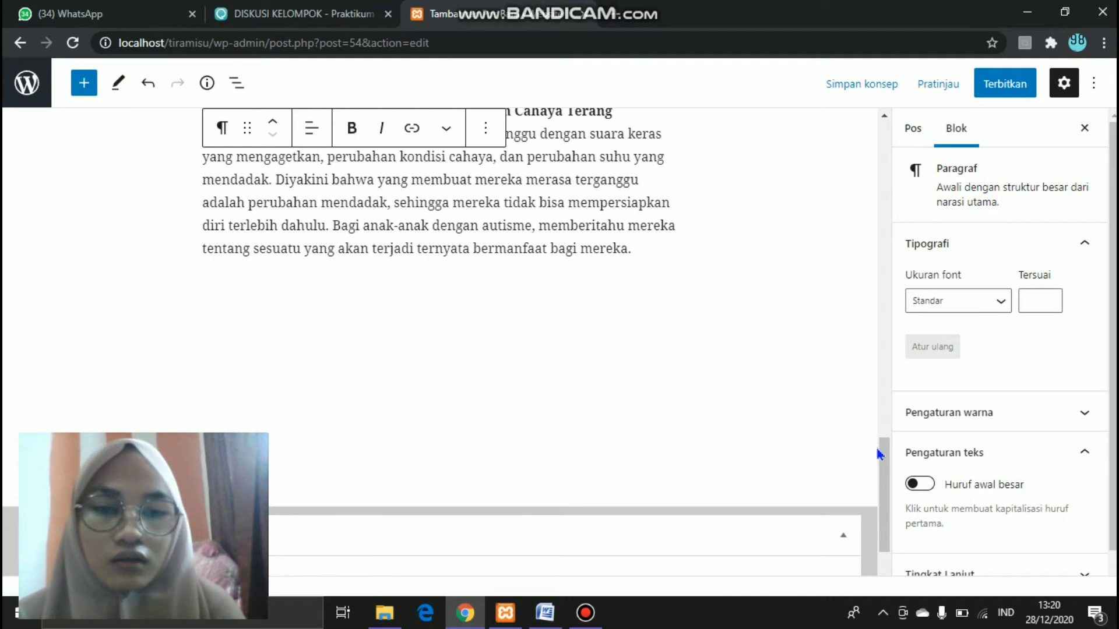
pyautogui.moveTo(883, 460); pyautogui.dragTo(883, 237)
pyautogui.click(872, 280)
# - Add the tags Autisme, Sejak Dini and Gejala to the post in the sidebar
pyautogui.moveTo(881, 306); pyautogui.dragTo(900, 148)
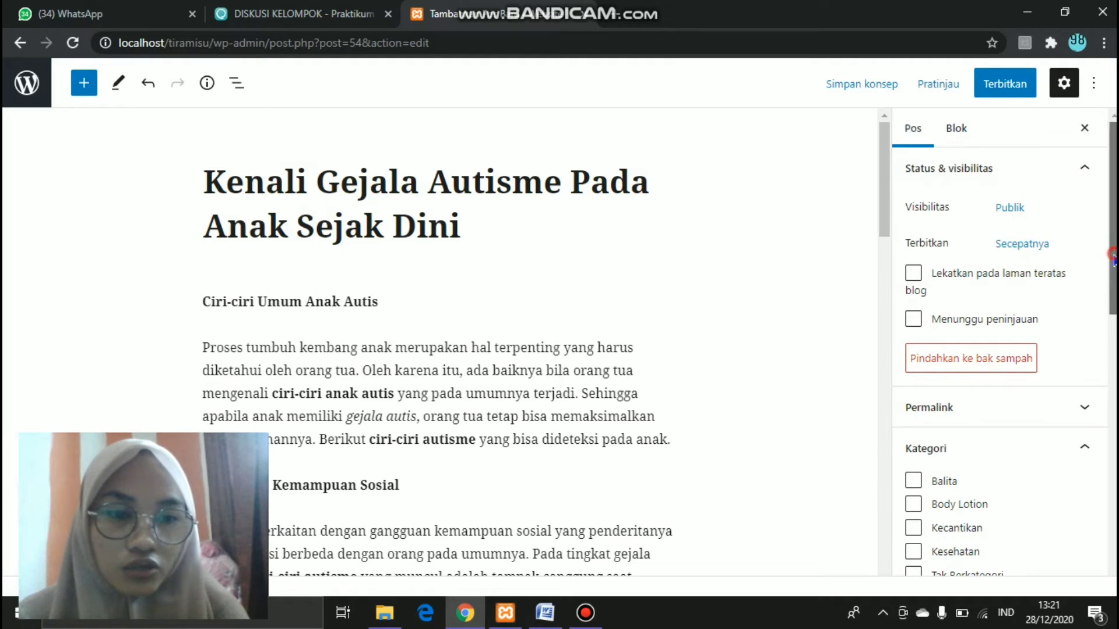
pyautogui.moveTo(1113, 257); pyautogui.dragTo(1115, 365)
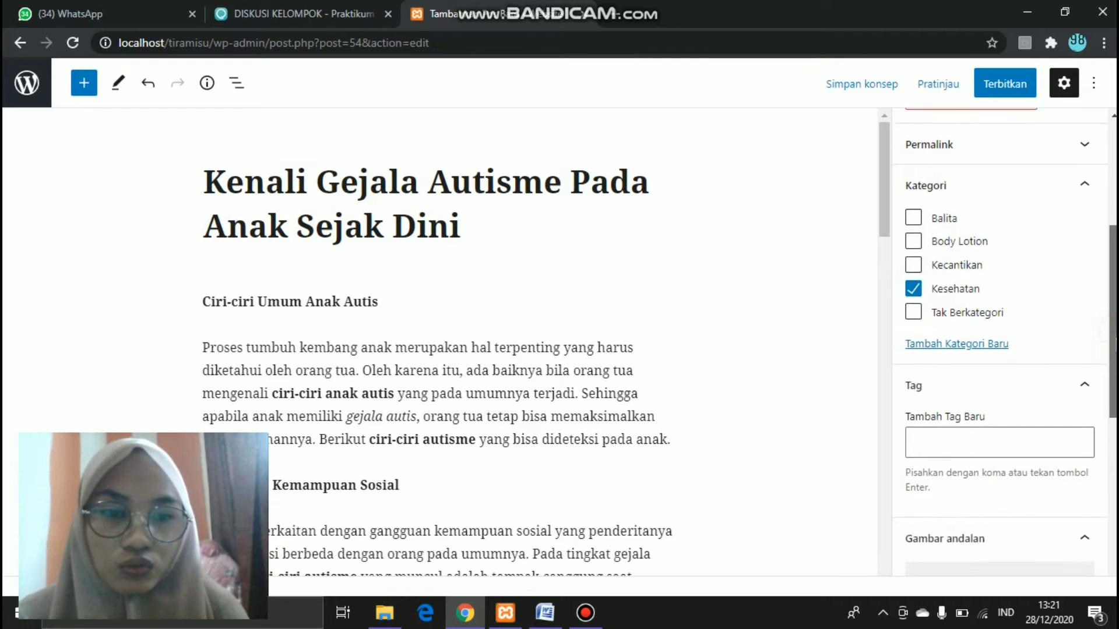
pyautogui.scroll(-3, 1025, 326)
pyautogui.click(988, 279)
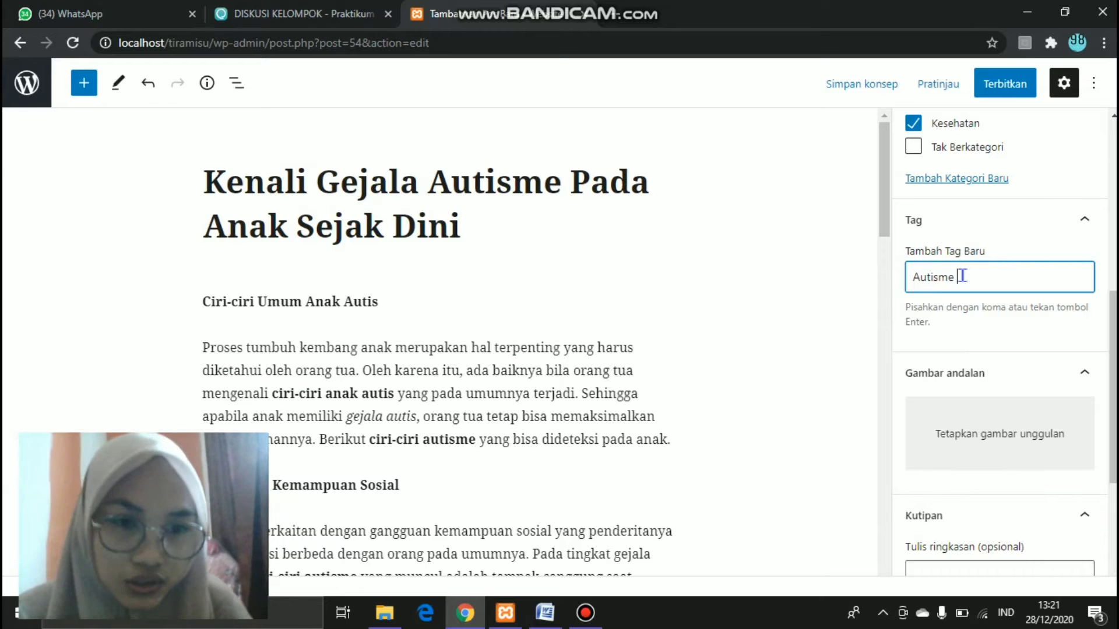
pyautogui.press('Return')
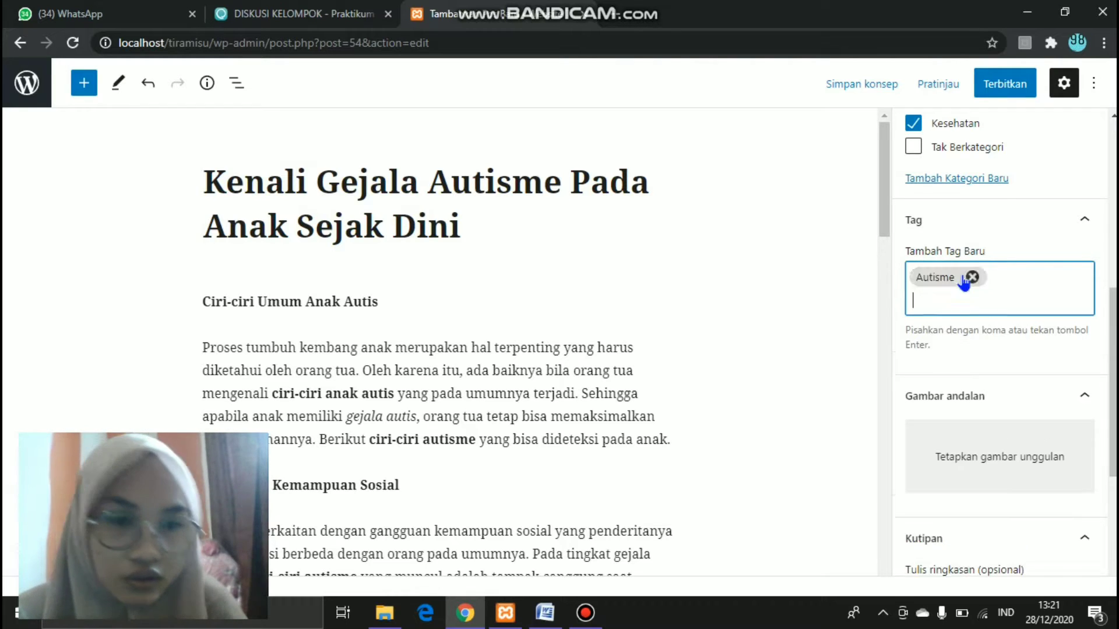
pyautogui.click(963, 276)
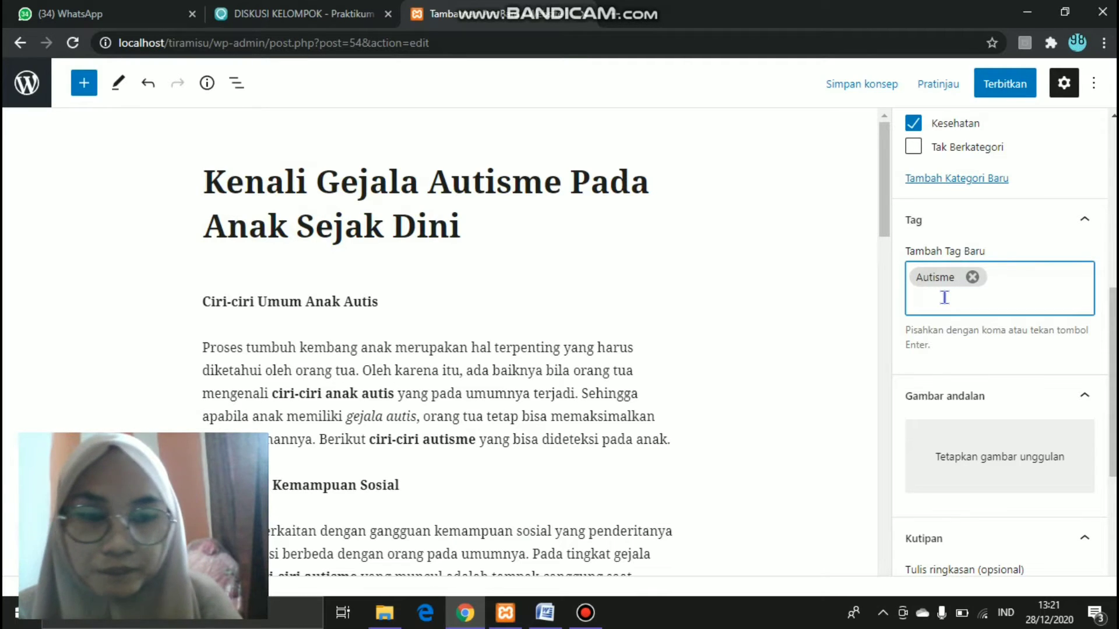
pyautogui.write('Sejak Dini')
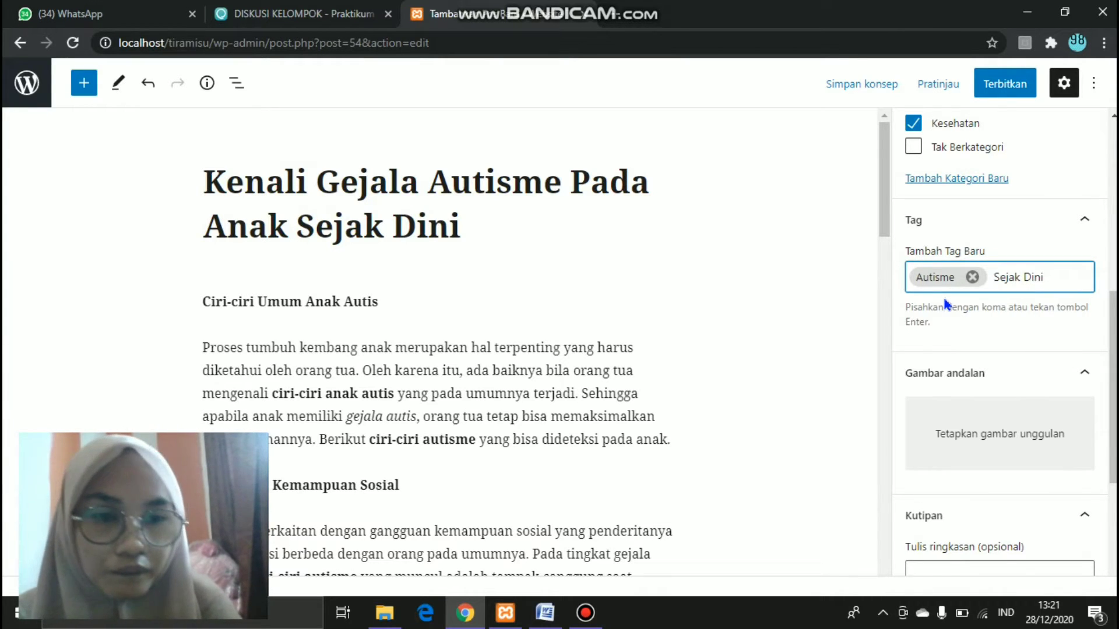
pyautogui.press('Return')
pyautogui.write('Gejala')
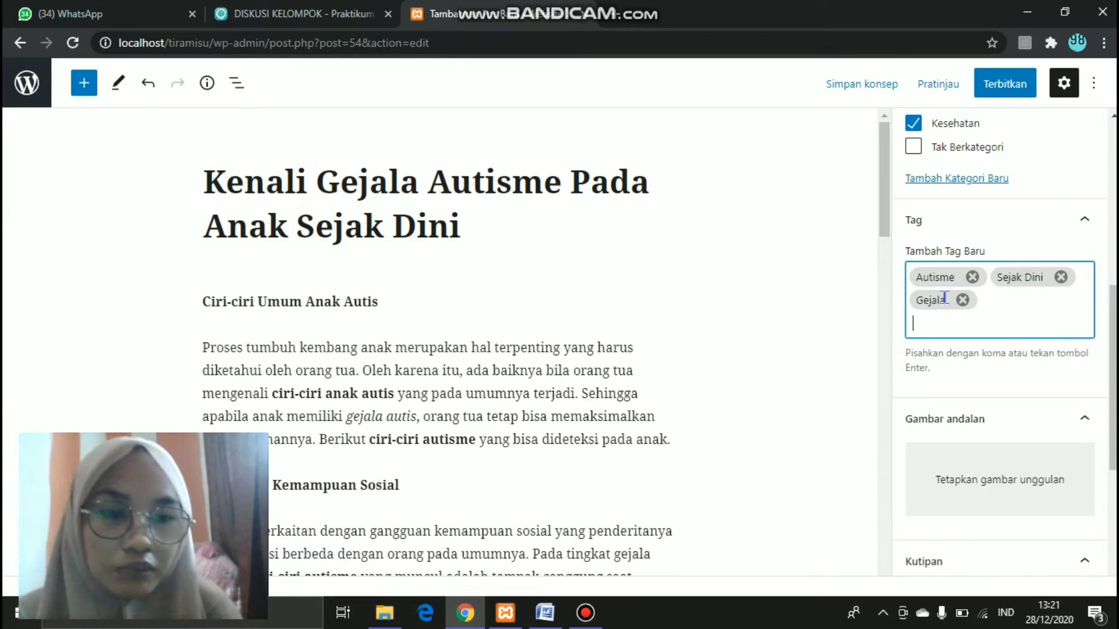
pyautogui.press('Return')
pyautogui.scroll(-2, 999, 344)
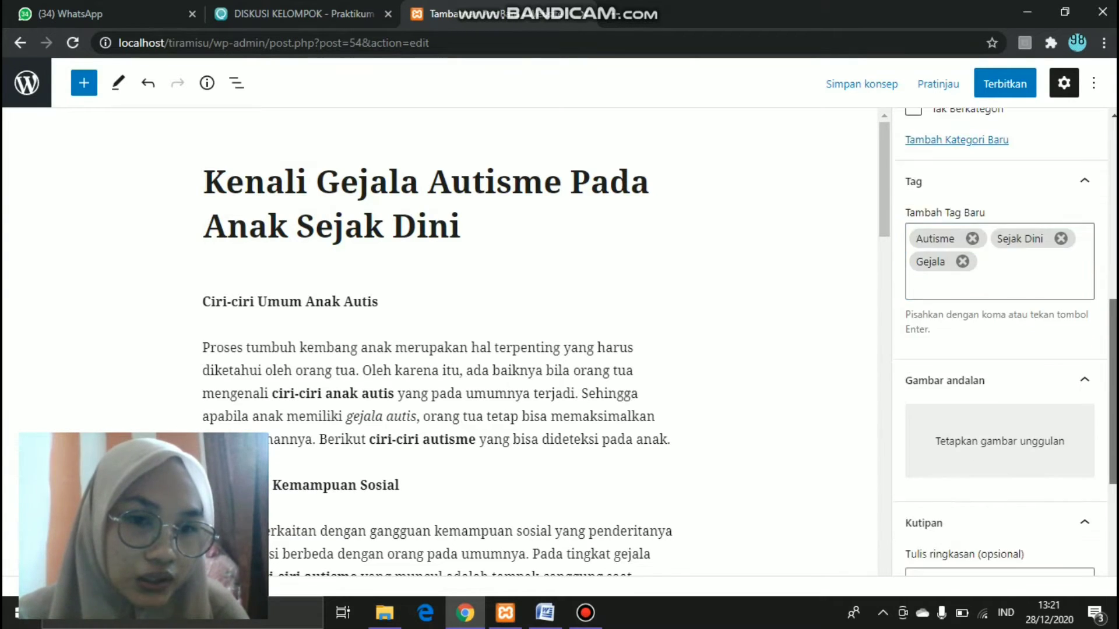
pyautogui.scroll(2, 1000, 344)
pyautogui.scroll(-3, 999, 344)
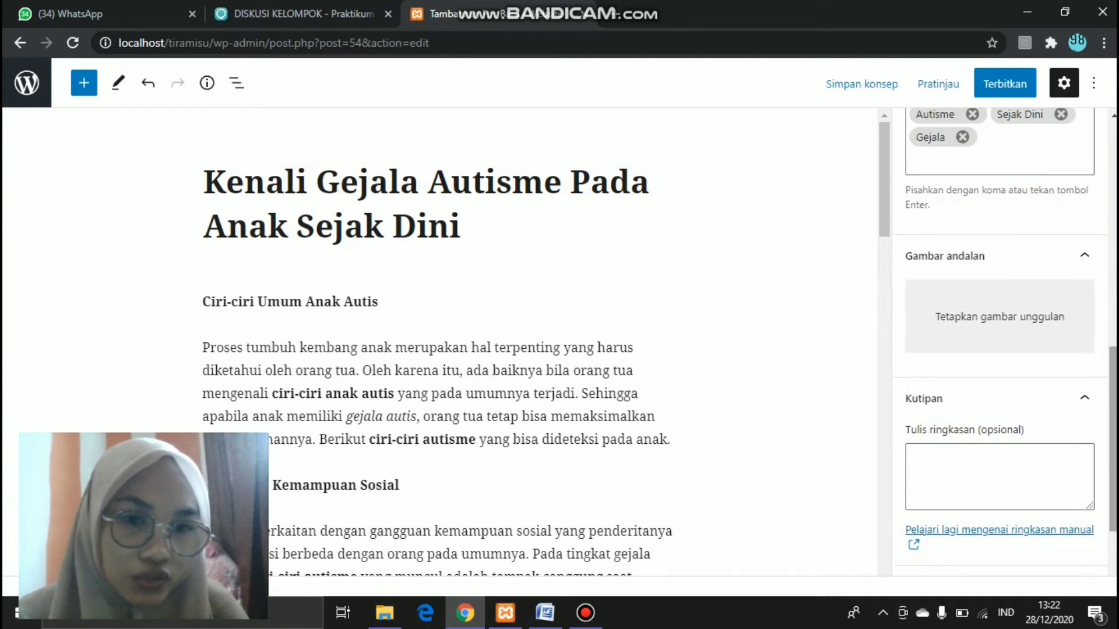
# - Upload the AUTISME image from Unduhan and set it as the post's featured image
pyautogui.click(1035, 320)
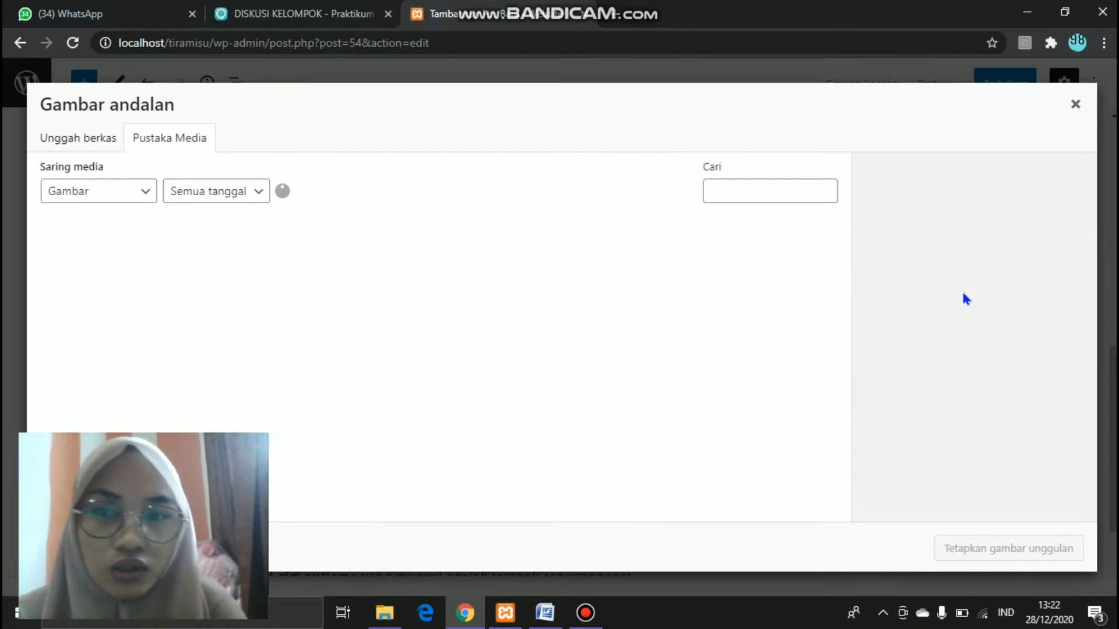
pyautogui.click(88, 146)
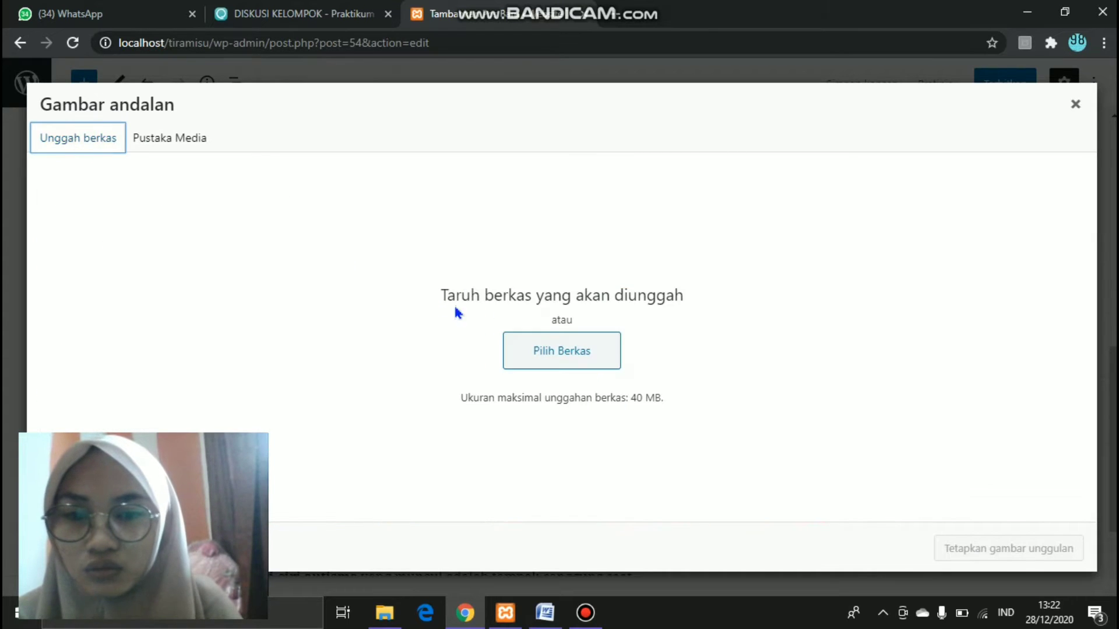
pyautogui.click(571, 358)
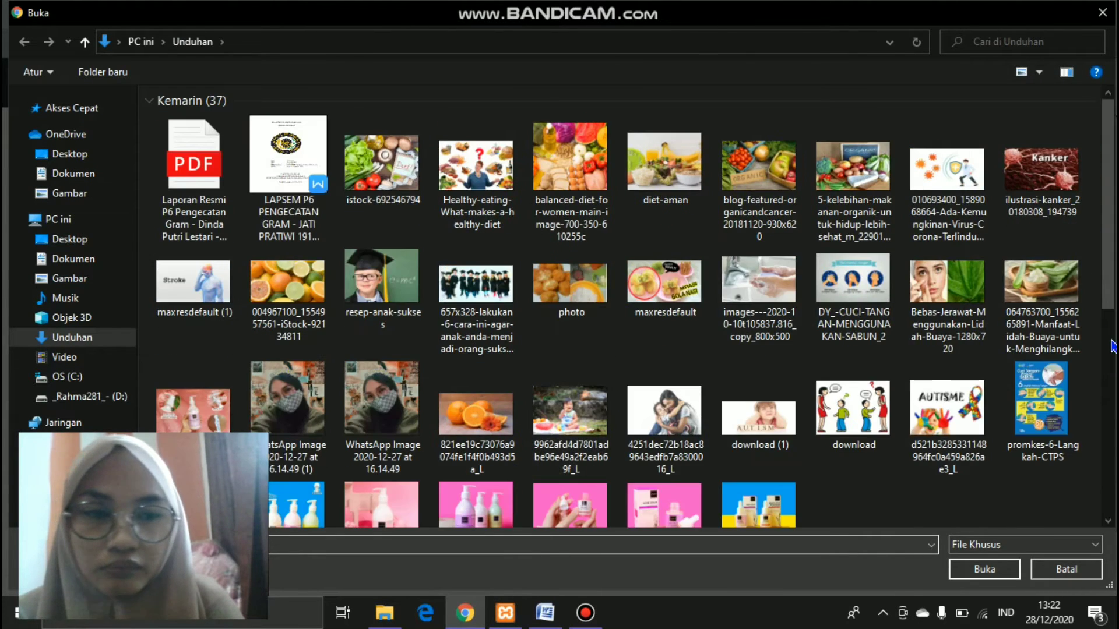
pyautogui.scroll(-3, 936, 274)
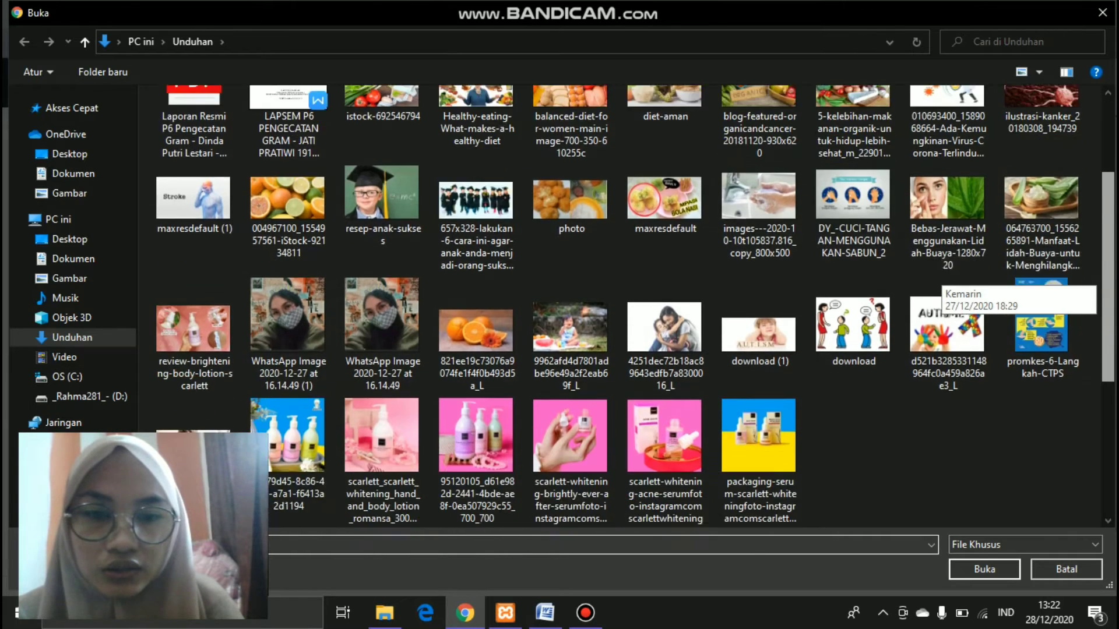
pyautogui.scroll(1, 936, 274)
pyautogui.click(963, 274)
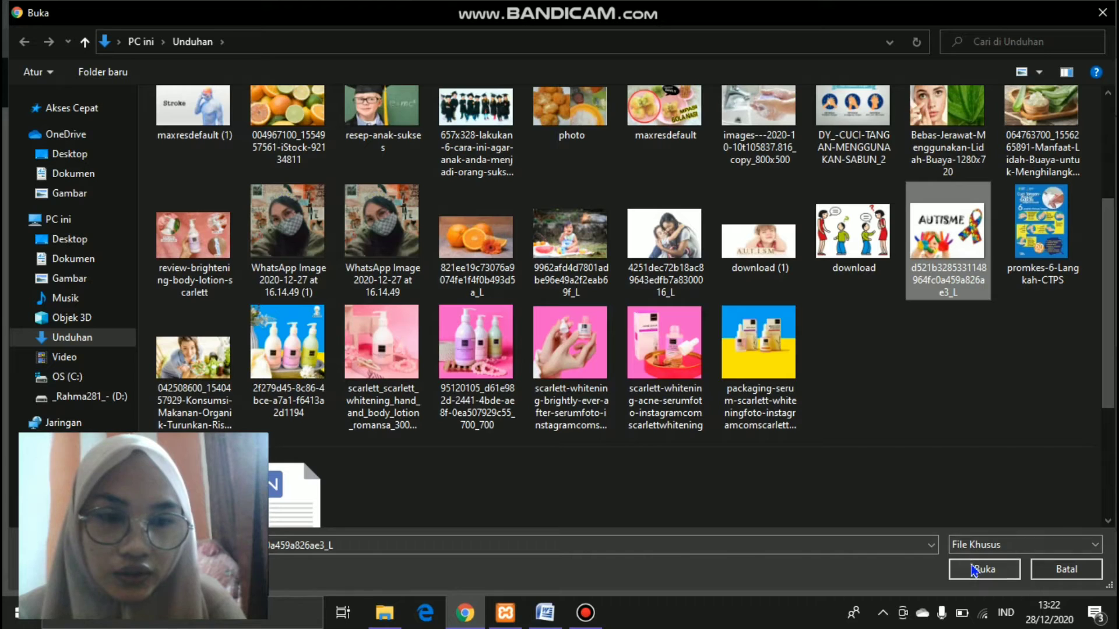
pyautogui.click(974, 571)
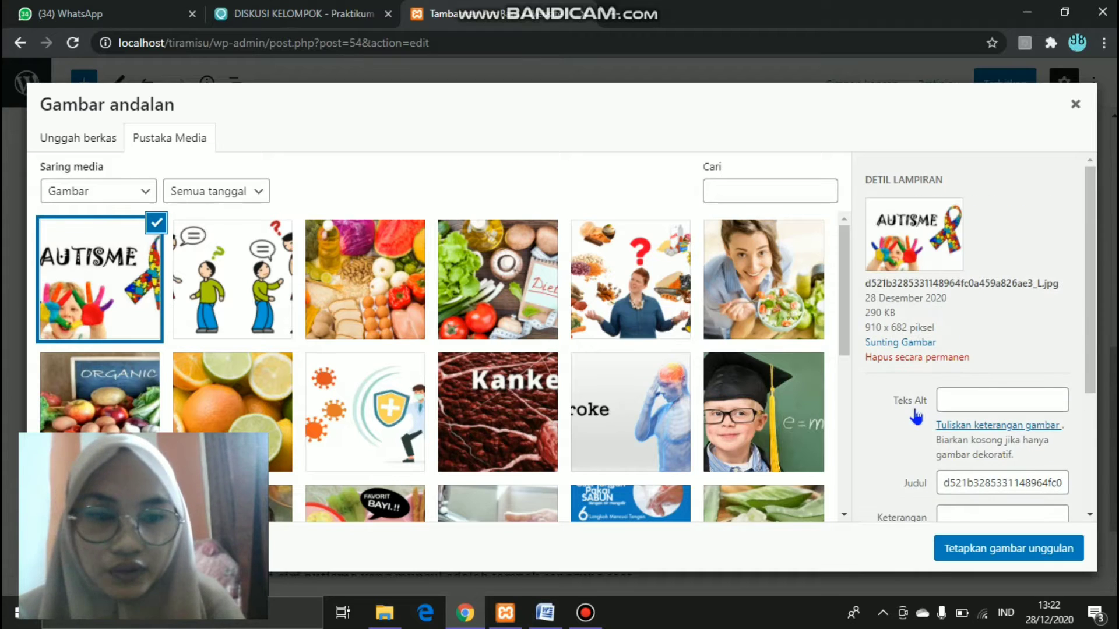
pyautogui.click(1045, 558)
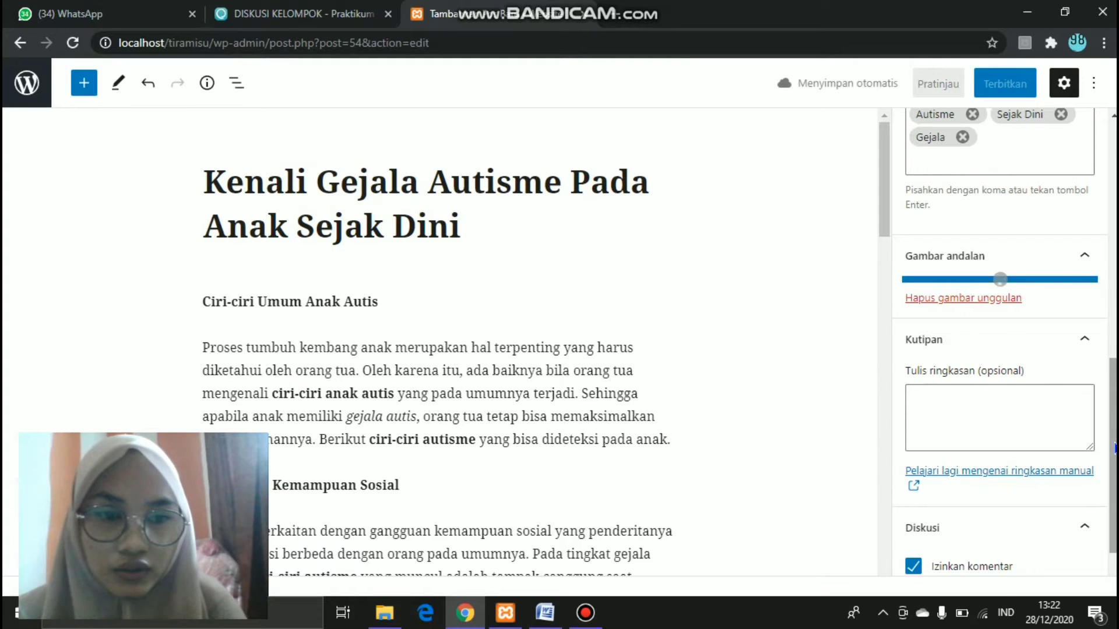
pyautogui.scroll(-4, 945, 358)
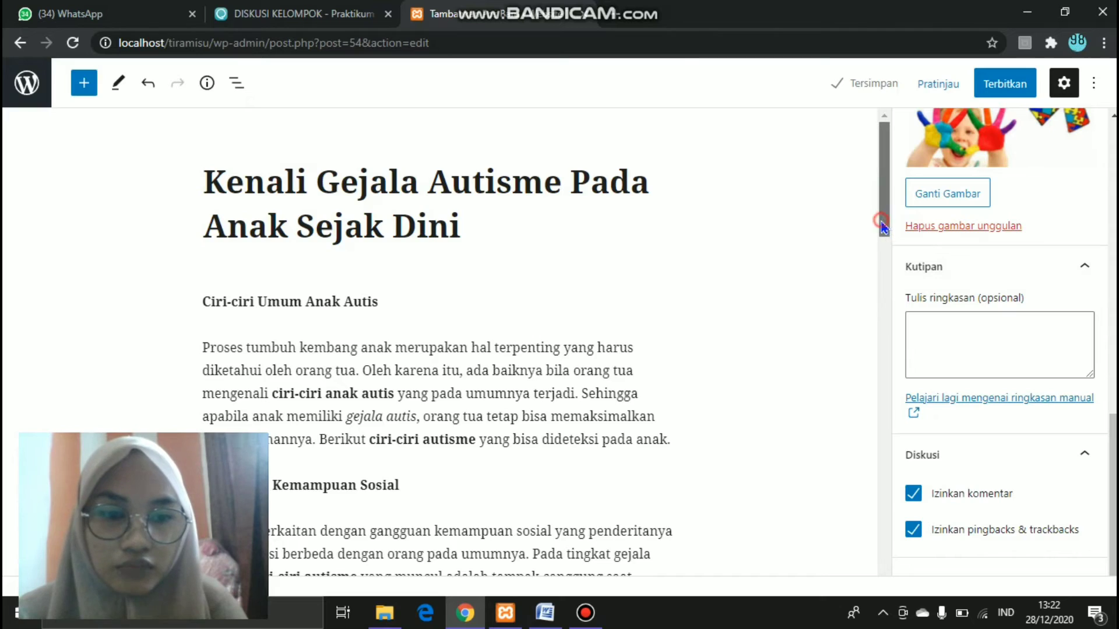
pyautogui.moveTo(881, 220); pyautogui.dragTo(869, 195)
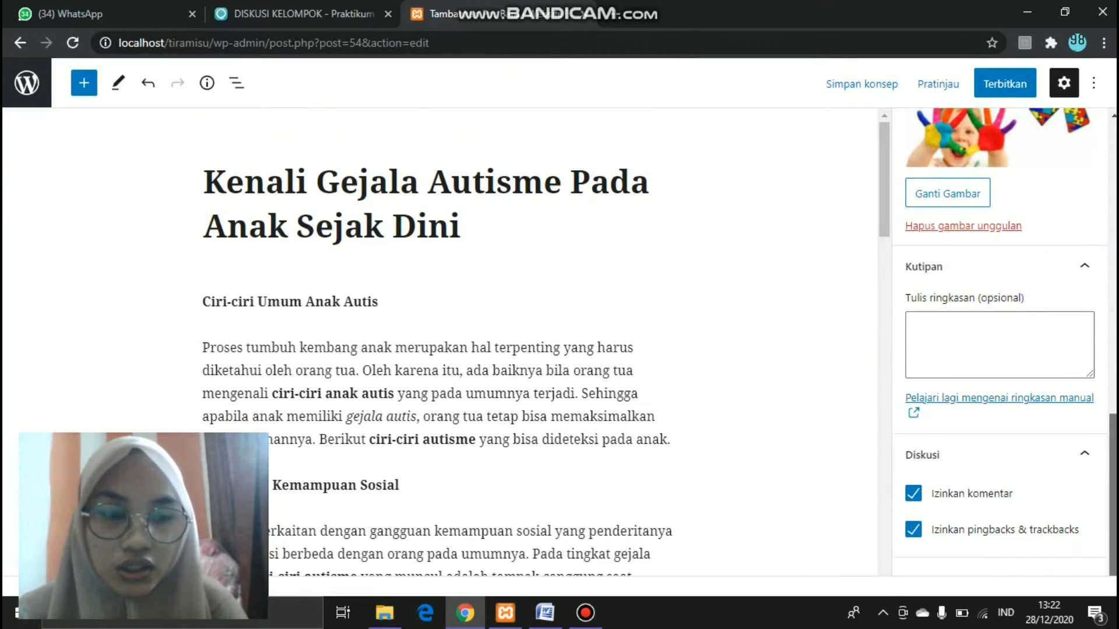
pyautogui.moveTo(1110, 415); pyautogui.dragTo(1113, 225)
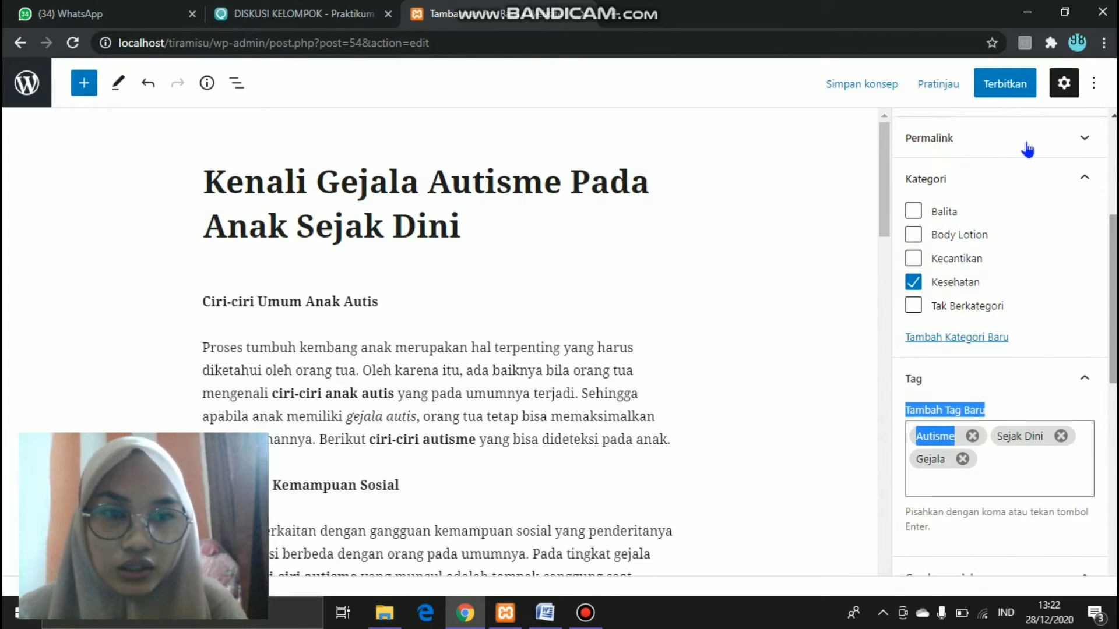
# - Preview the draft in a new tab, scroll through it, then return to the editor
pyautogui.click(938, 85)
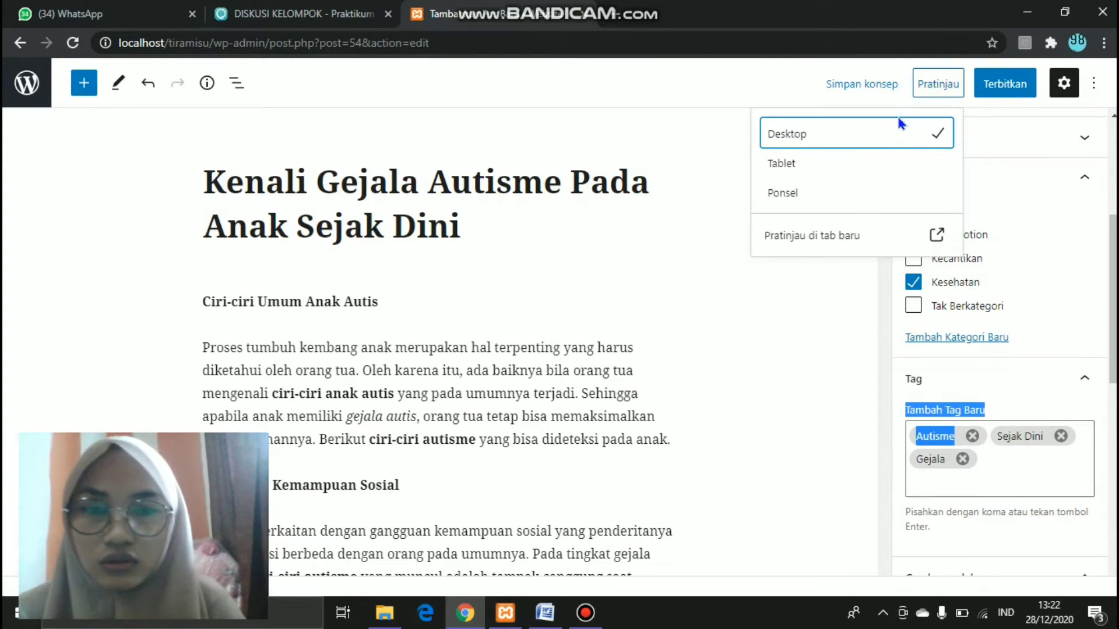
pyautogui.click(855, 234)
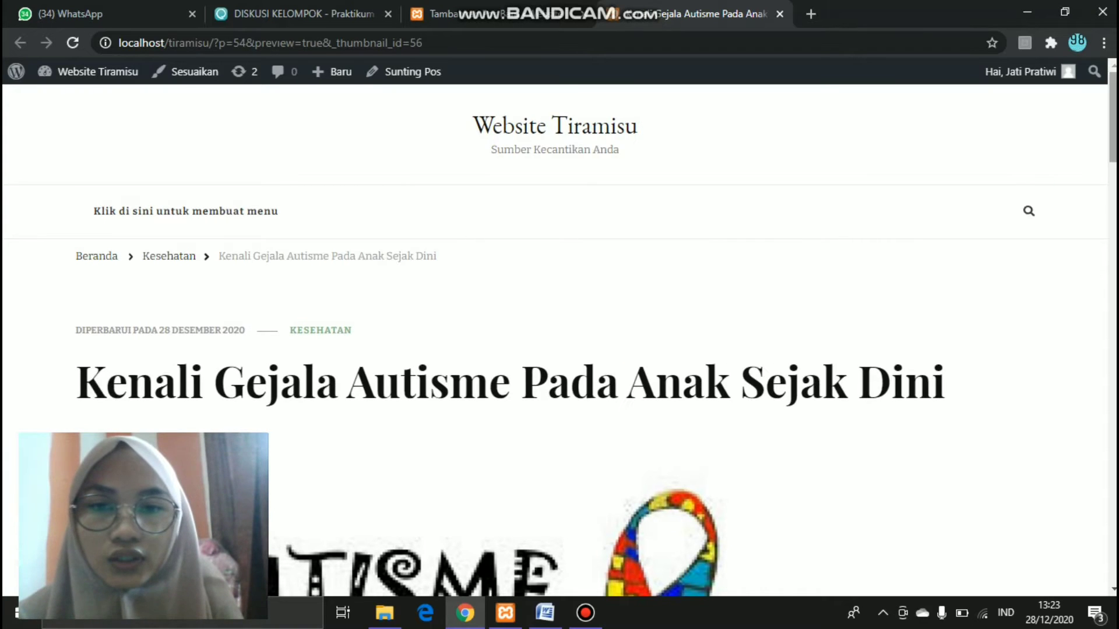
pyautogui.scroll(-9, 560, 338)
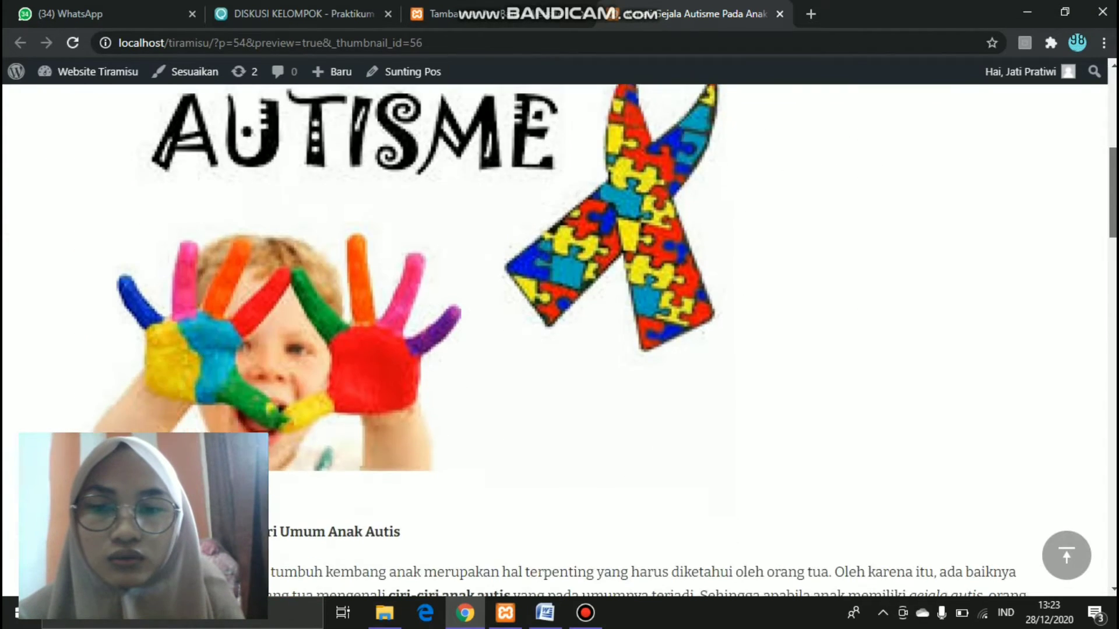
pyautogui.scroll(5, 560, 338)
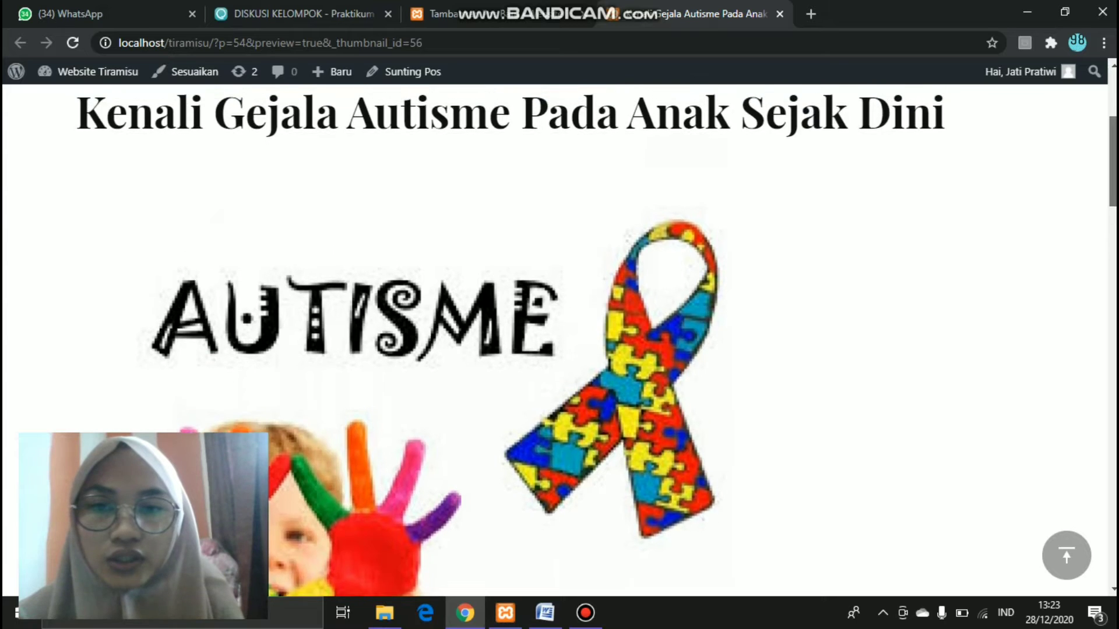
pyautogui.scroll(-12, 559, 338)
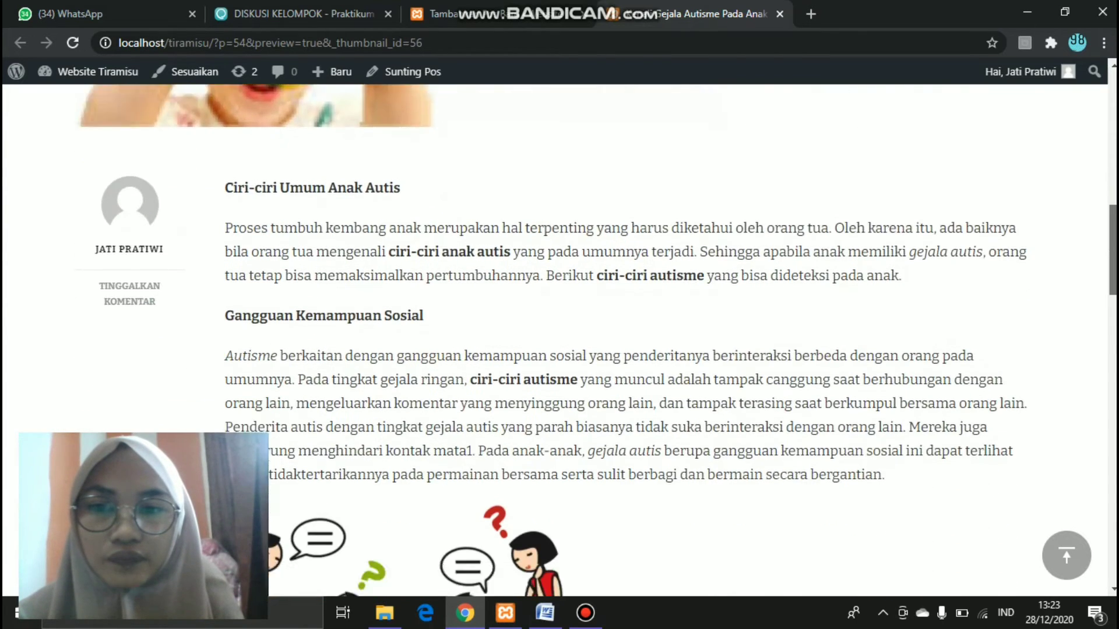
pyautogui.scroll(-15, 559, 338)
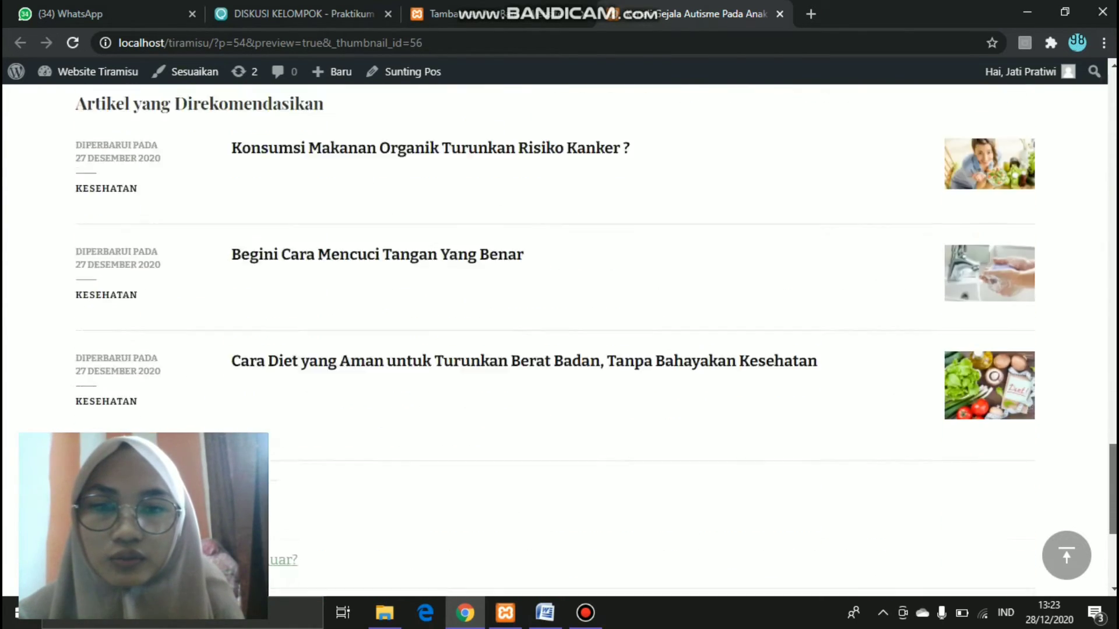
pyautogui.scroll(5, 560, 338)
pyautogui.scroll(2, 560, 338)
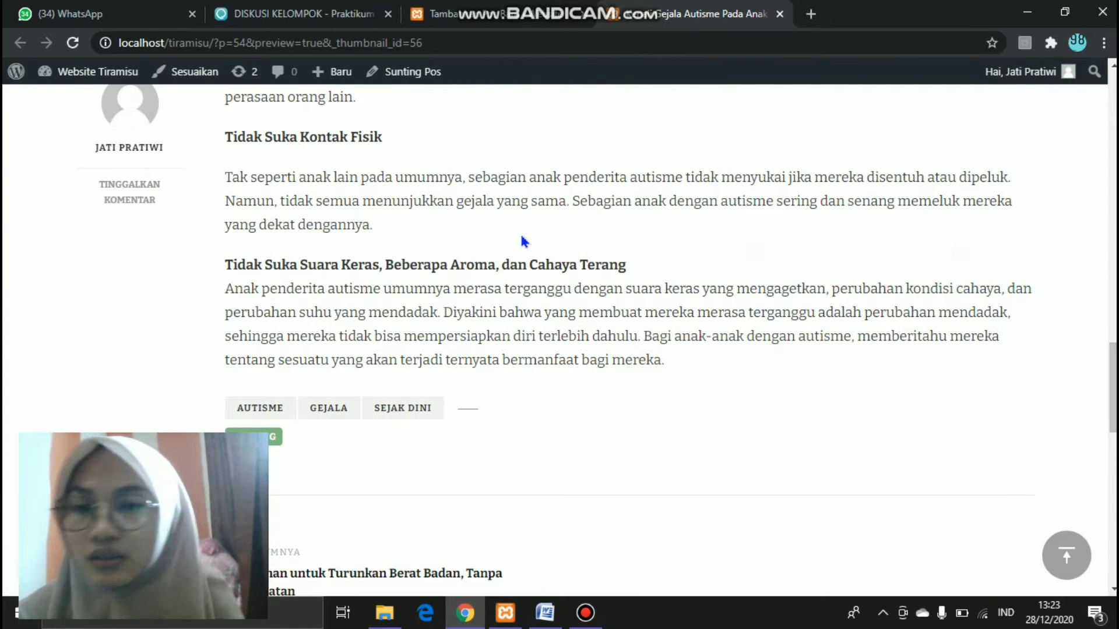
pyautogui.click(449, 18)
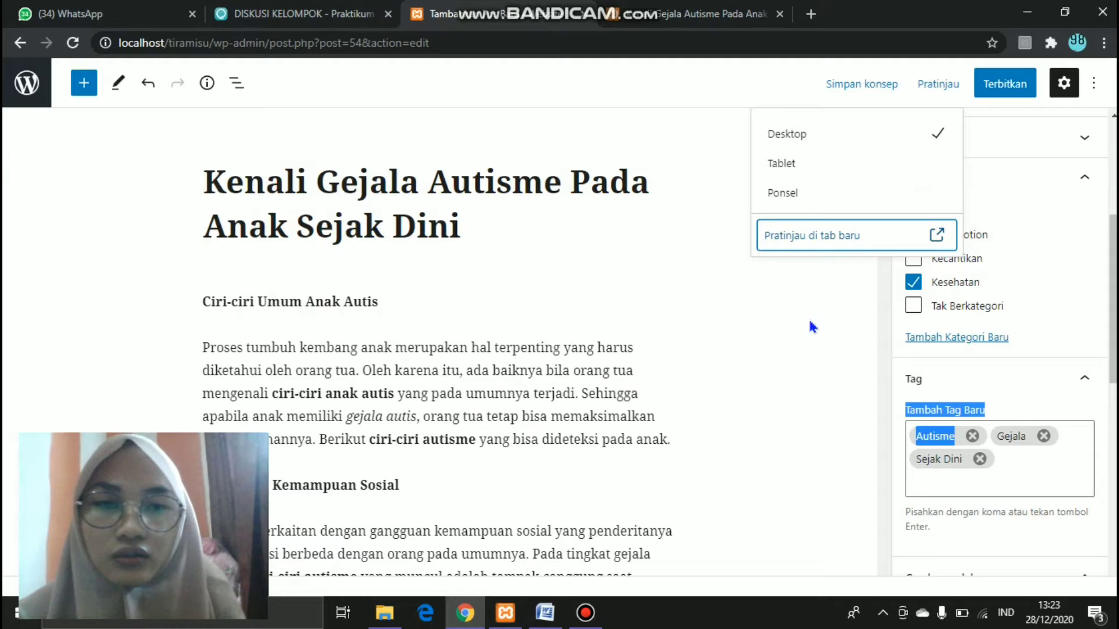
# - Publish the autism post after confirming, then return to the all-posts list
pyautogui.click(1005, 87)
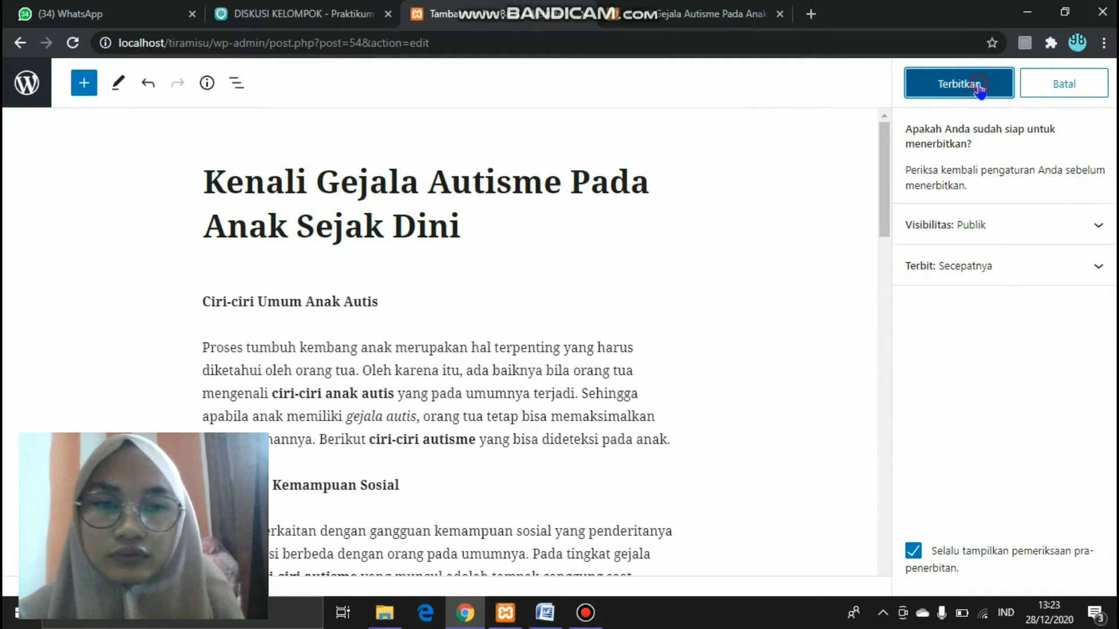
pyautogui.click(980, 87)
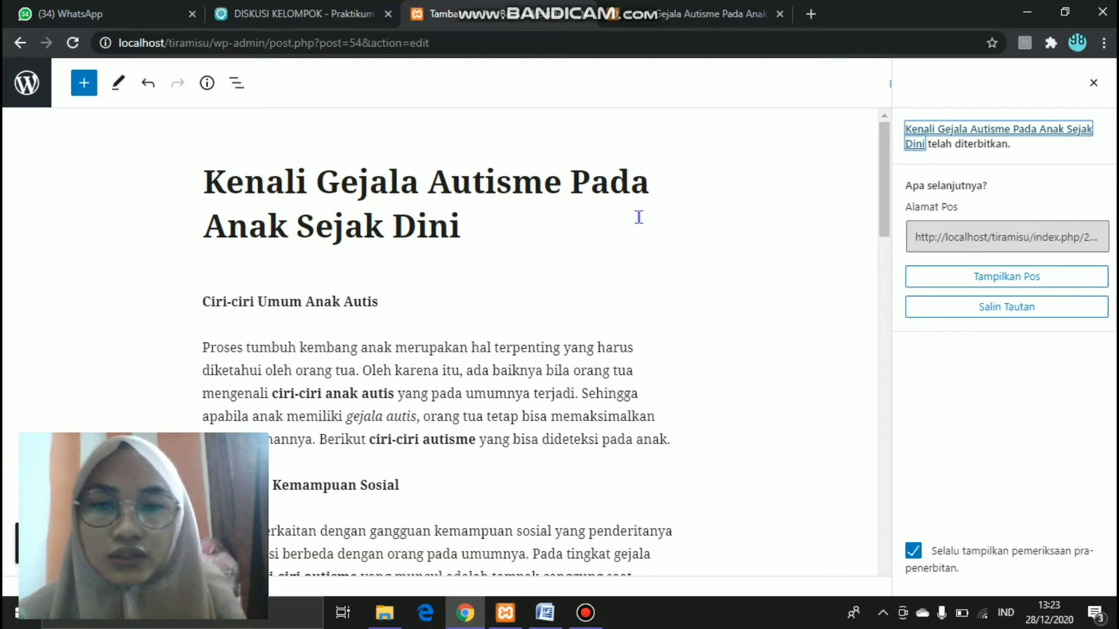
pyautogui.click(26, 86)
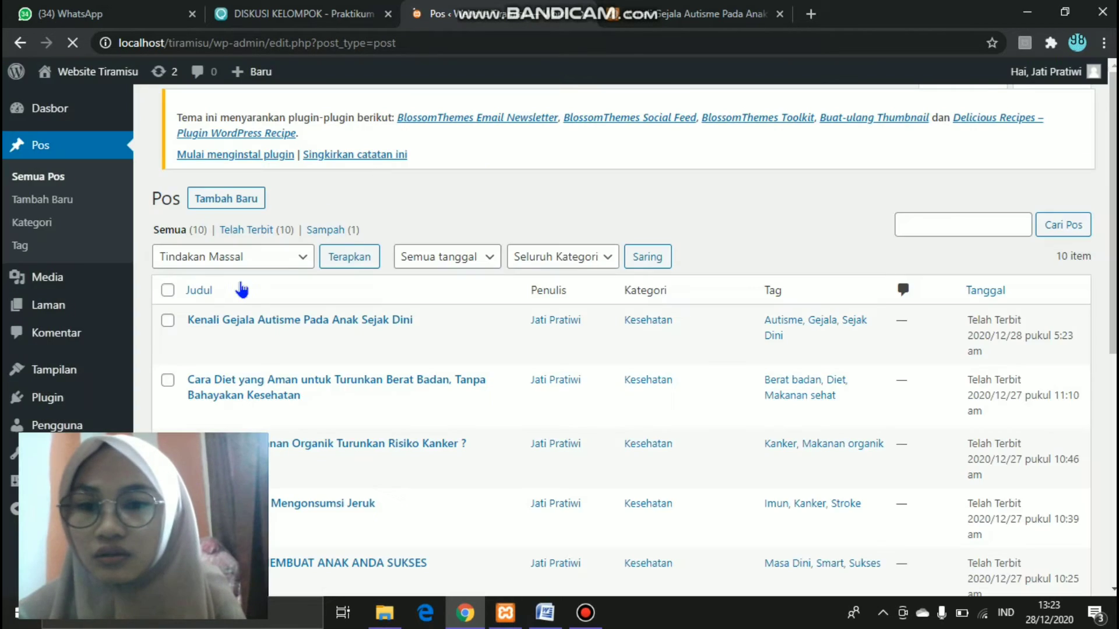
# - Scroll through the all-posts list to review the newly published post
pyautogui.scroll(-7, 621, 341)
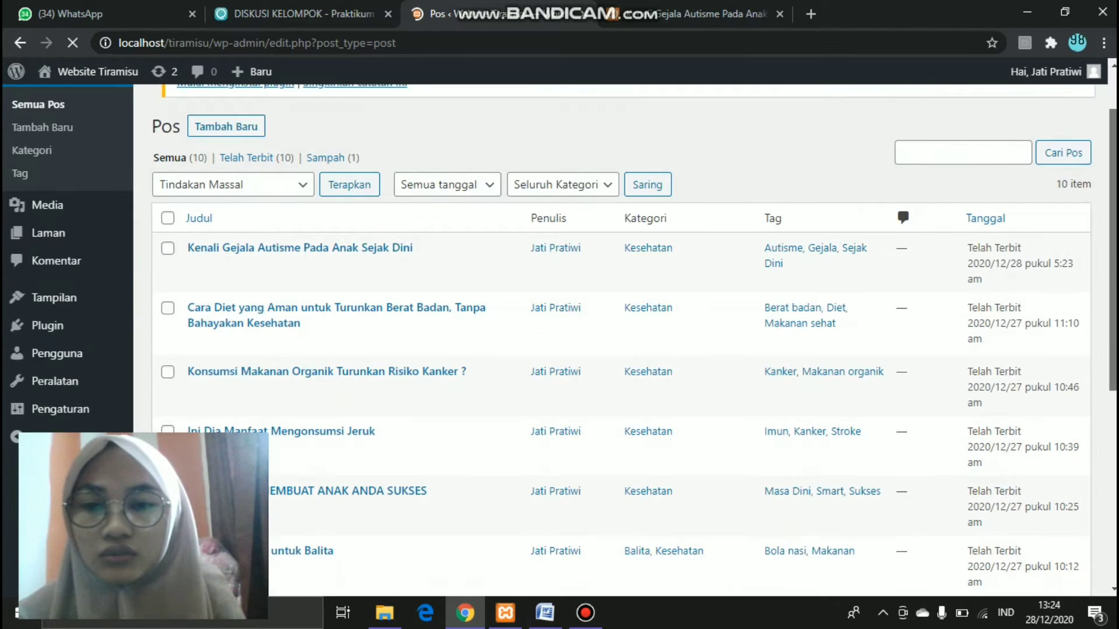
pyautogui.scroll(5, 621, 341)
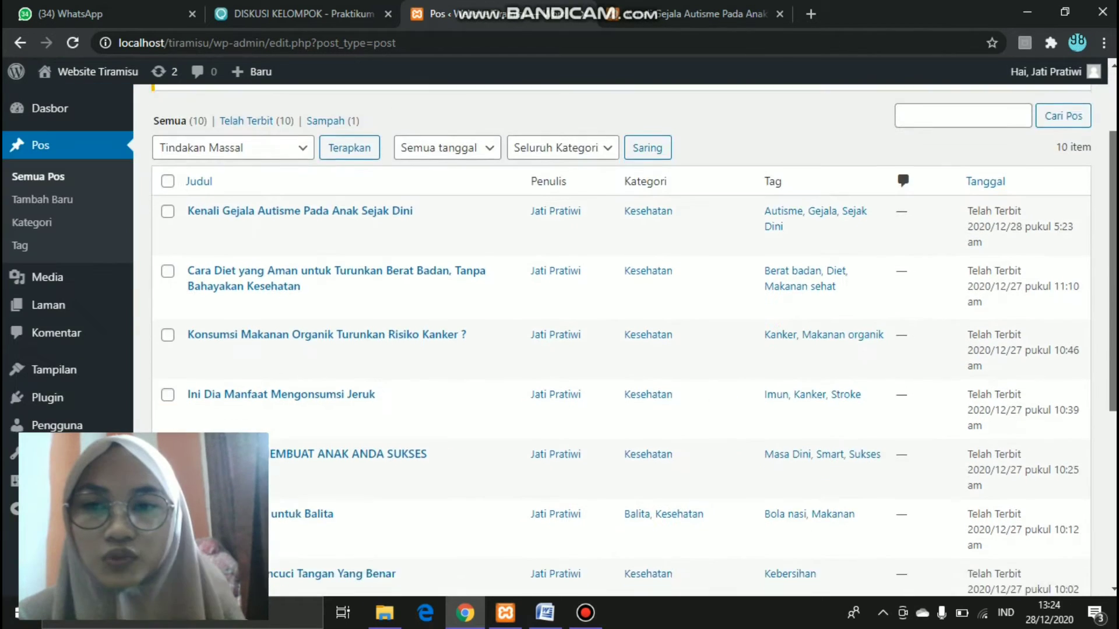
pyautogui.scroll(-3, 622, 341)
pyautogui.scroll(-3, 621, 341)
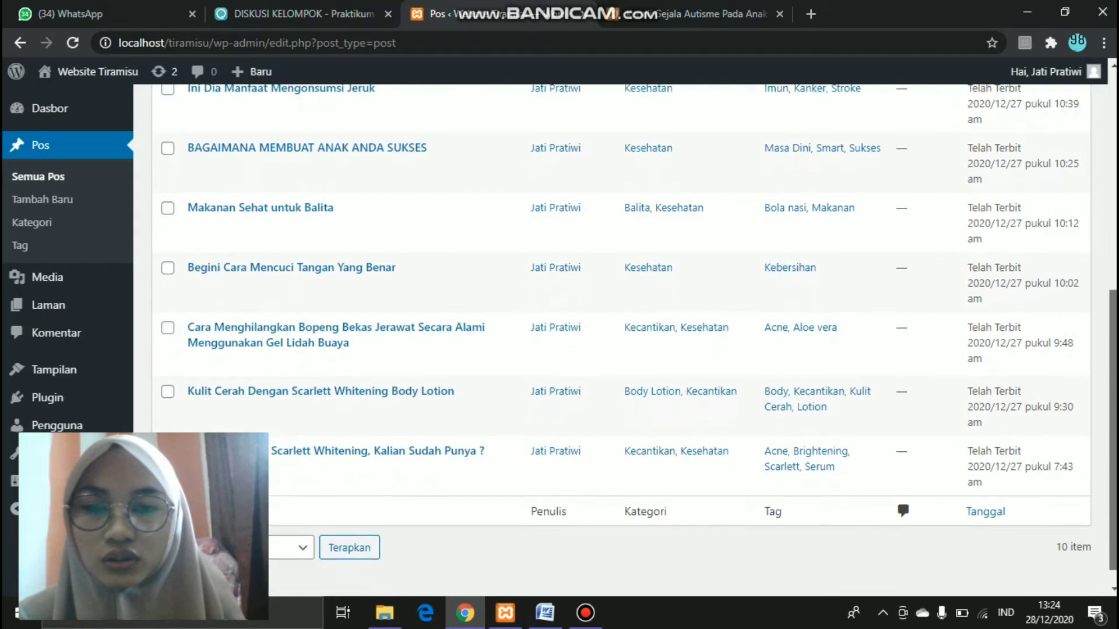
pyautogui.scroll(5, 622, 341)
pyautogui.scroll(1, 303, 246)
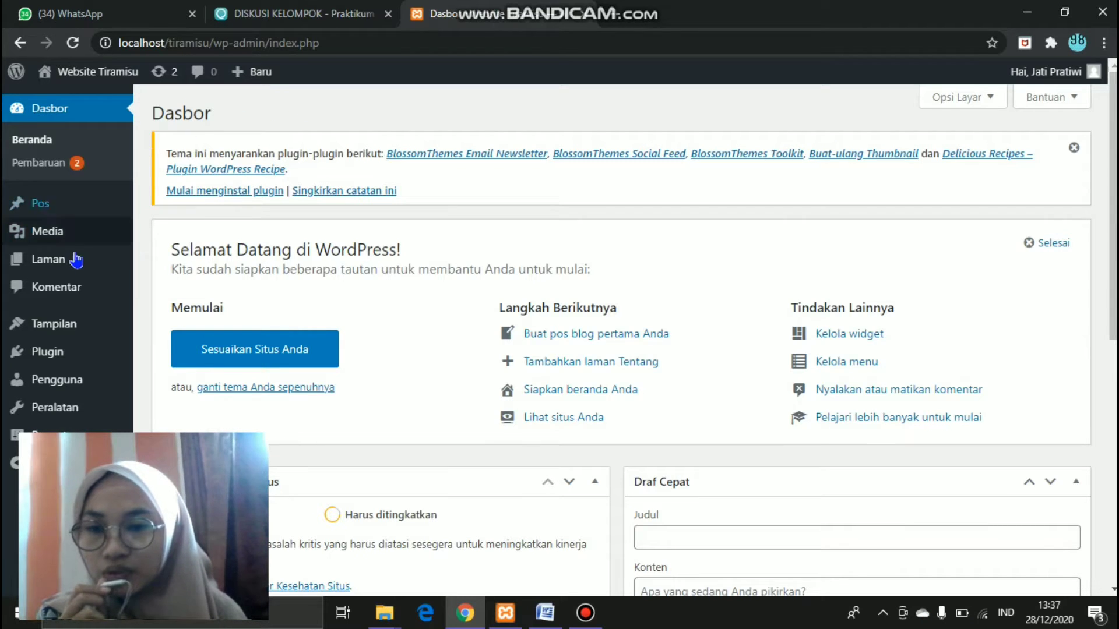
# - Open the Customizer from Tampilan > Sesuaikan and browse the nine installed themes
pyautogui.moveTo(84, 337)
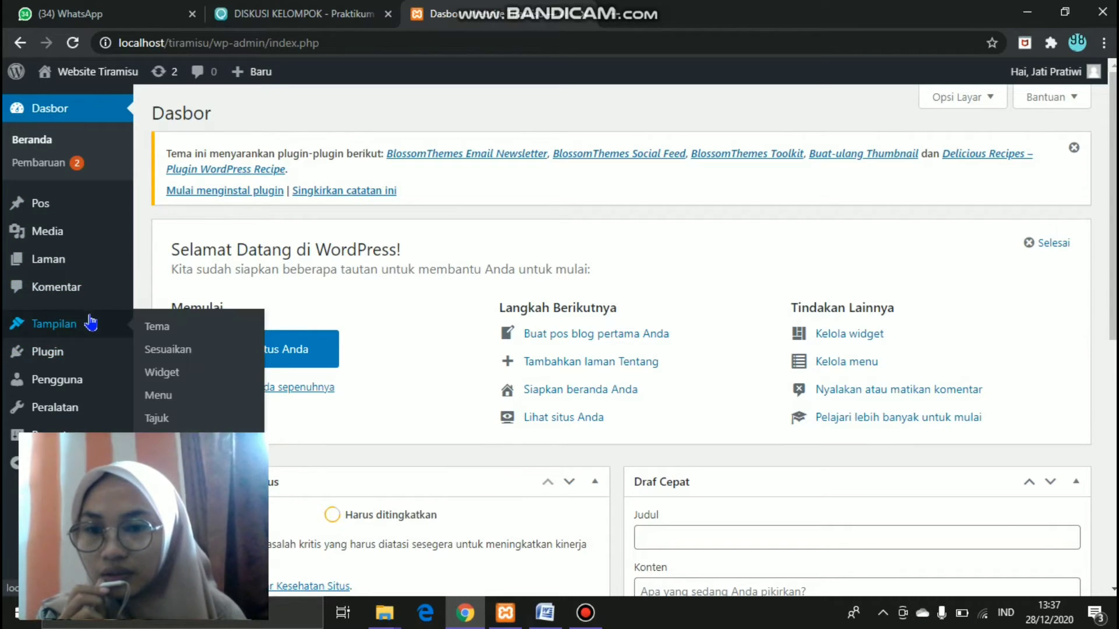
pyautogui.click(181, 352)
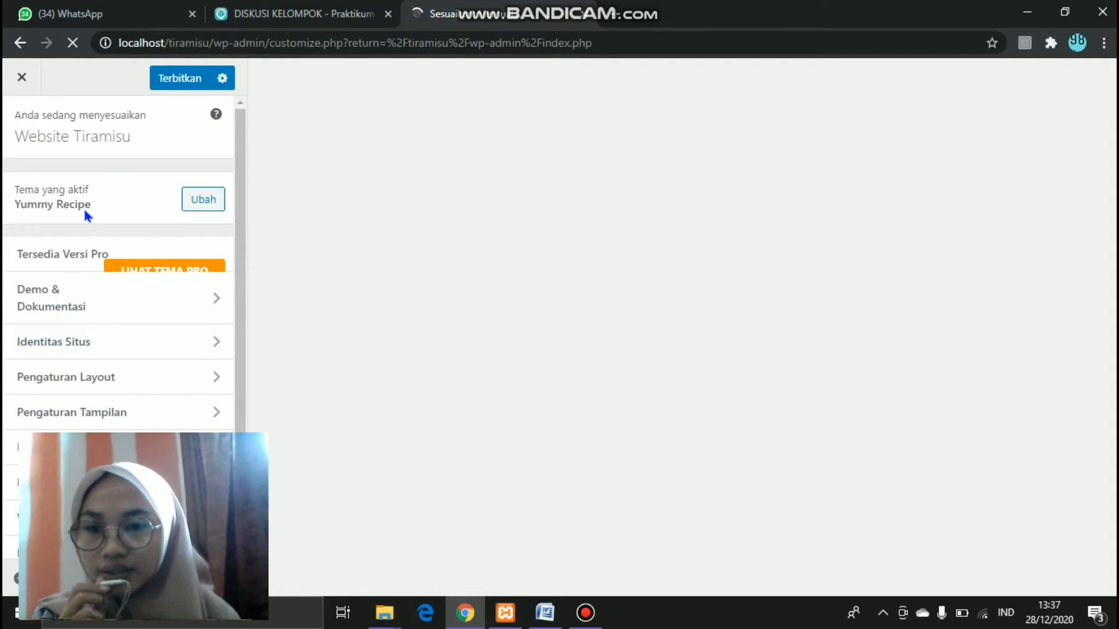
pyautogui.click(203, 207)
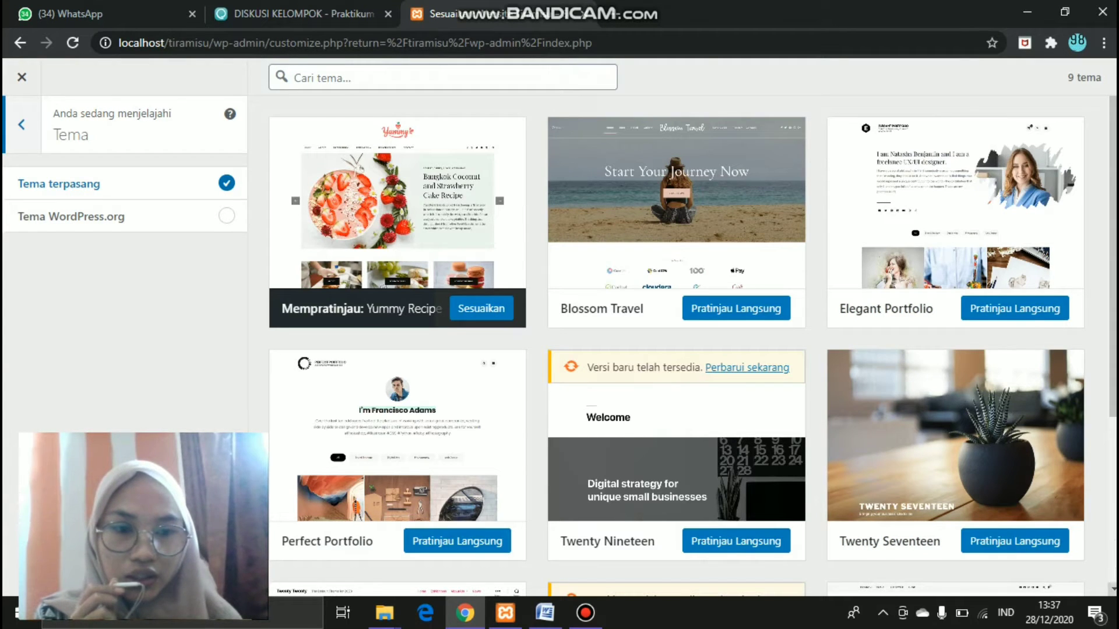
pyautogui.scroll(-3, 676, 346)
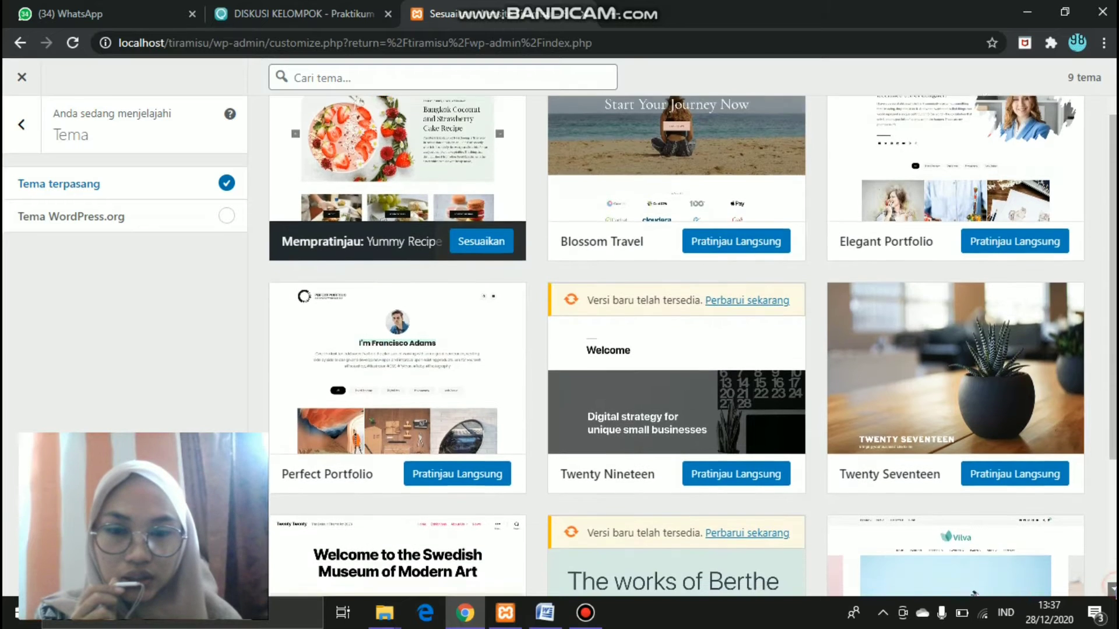
pyautogui.scroll(-1, 676, 346)
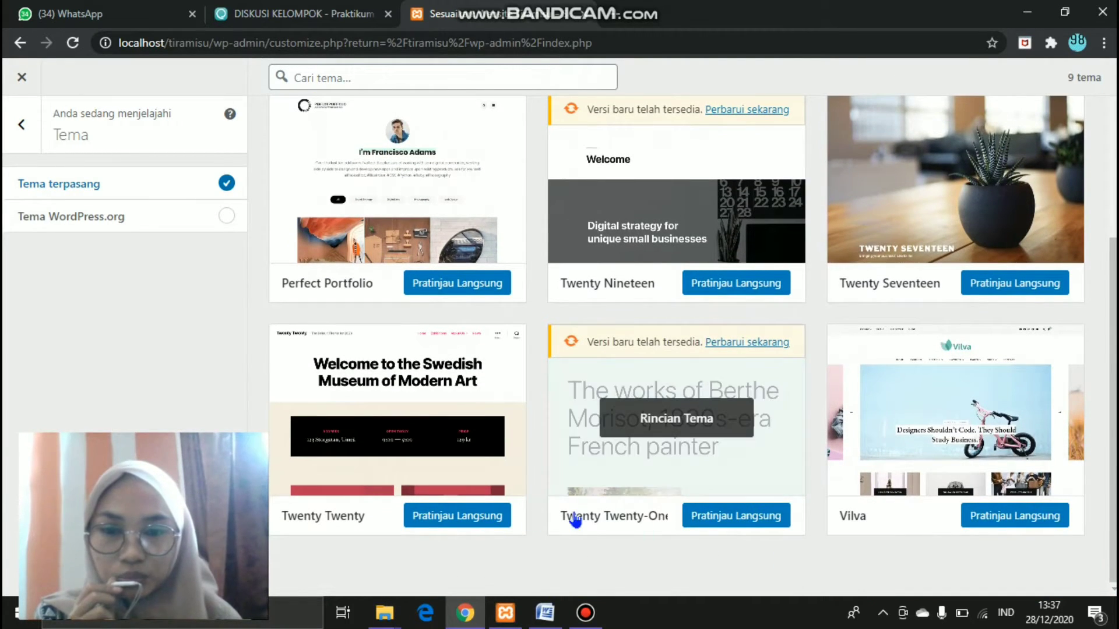
pyautogui.click(475, 516)
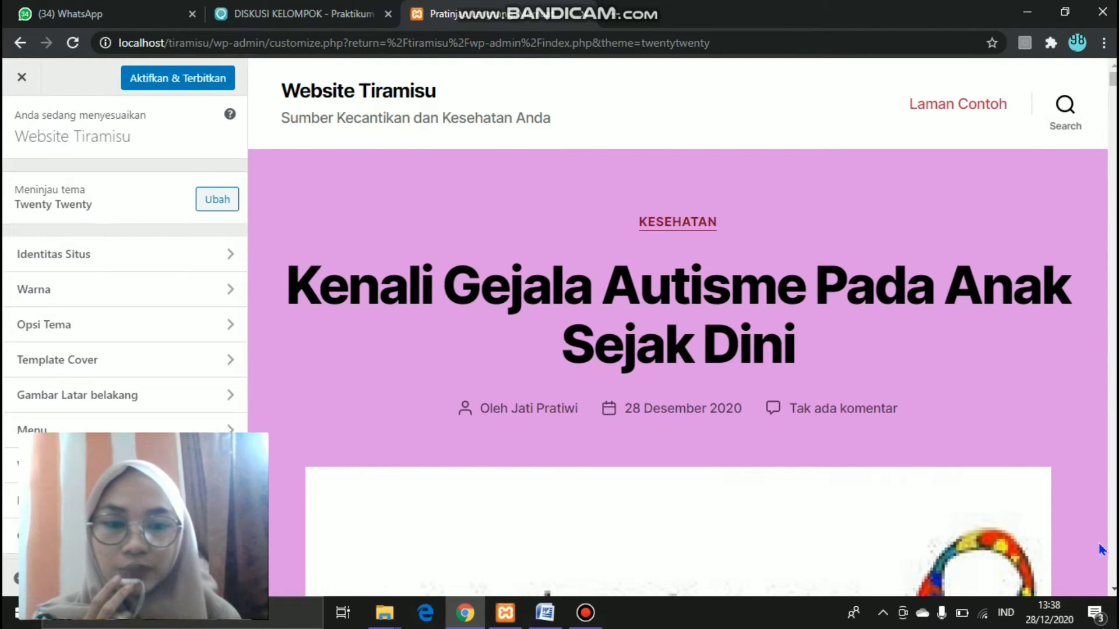
pyautogui.scroll(-10, 1114, 580)
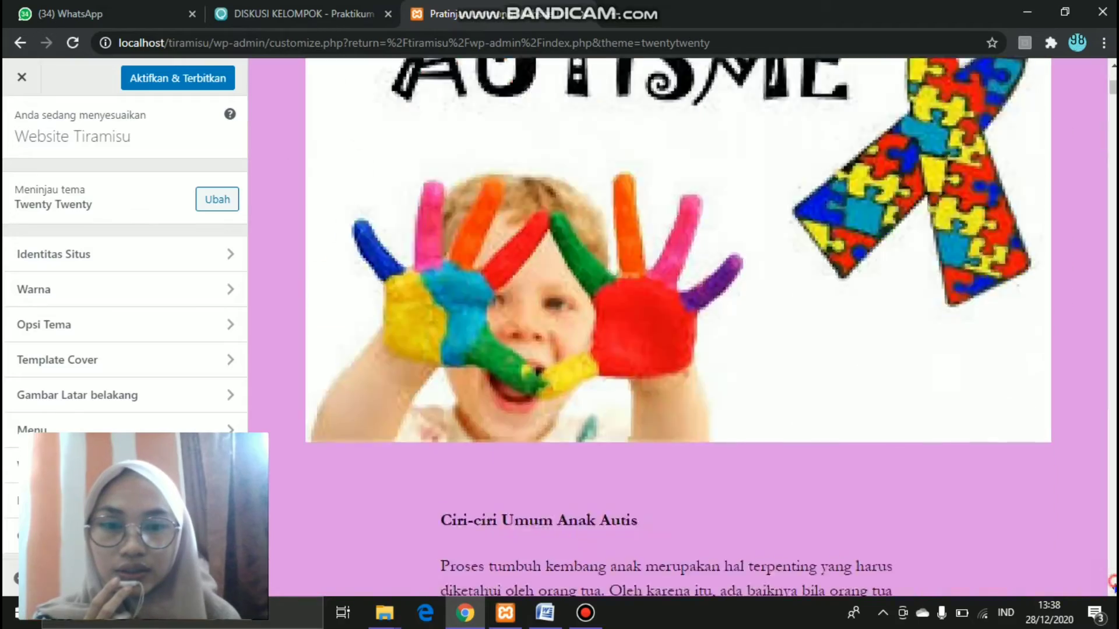
pyautogui.scroll(-15, 1114, 587)
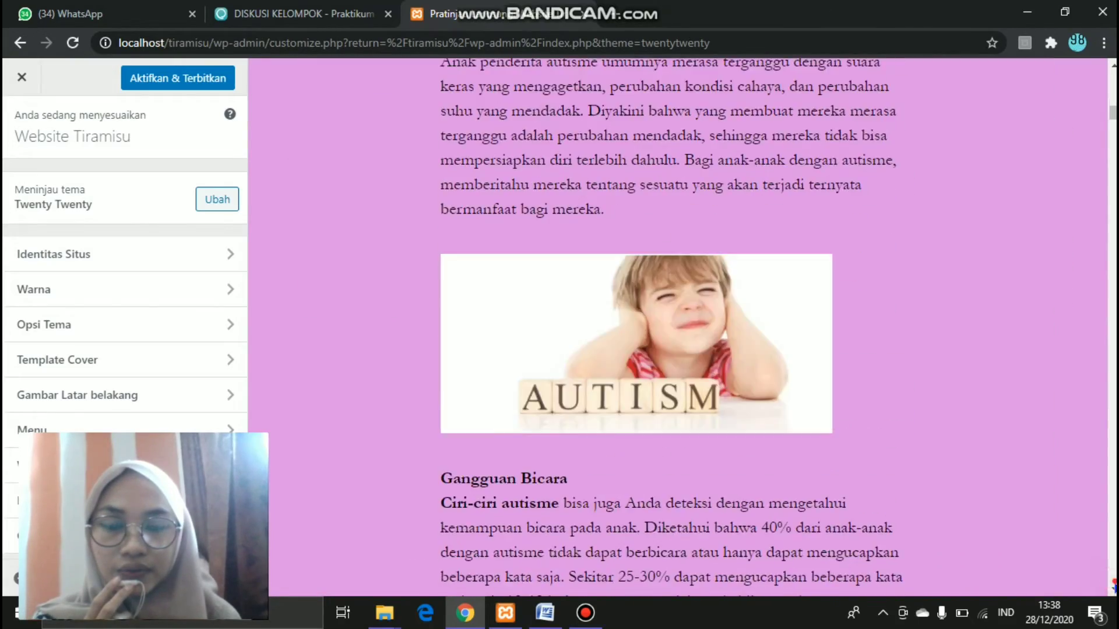
pyautogui.scroll(-15, 1114, 587)
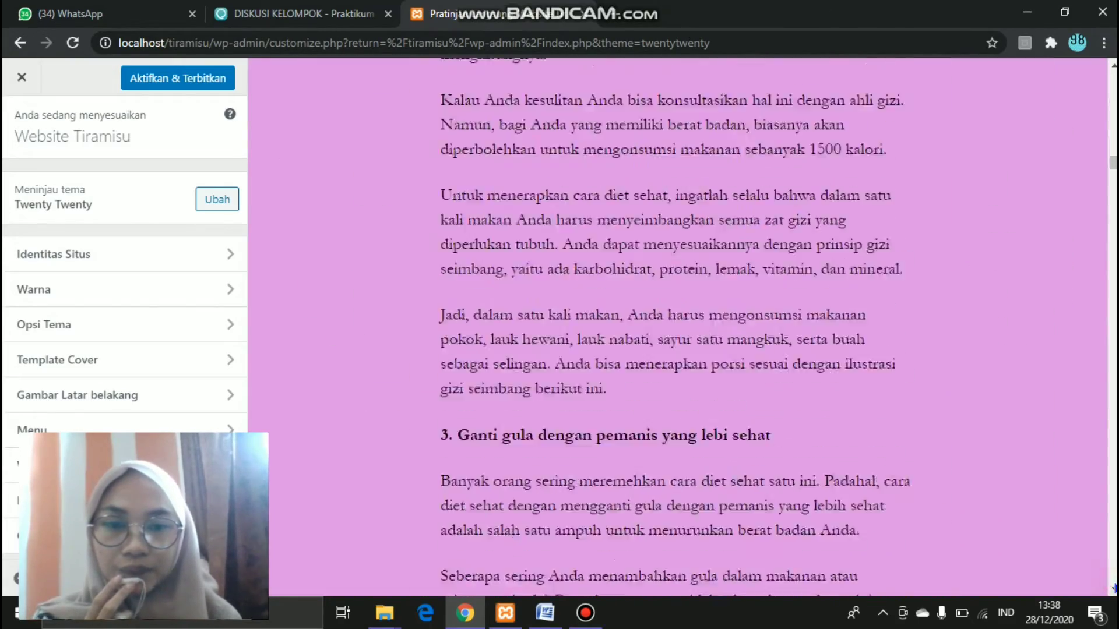
pyautogui.scroll(-15, 1114, 589)
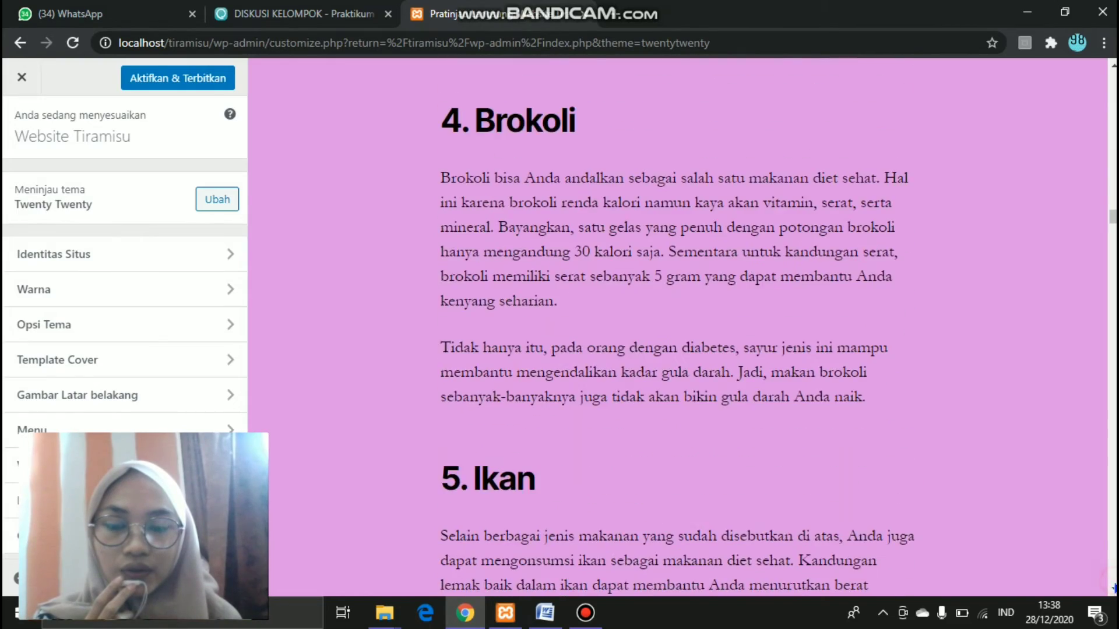
pyautogui.scroll(-15, 1114, 589)
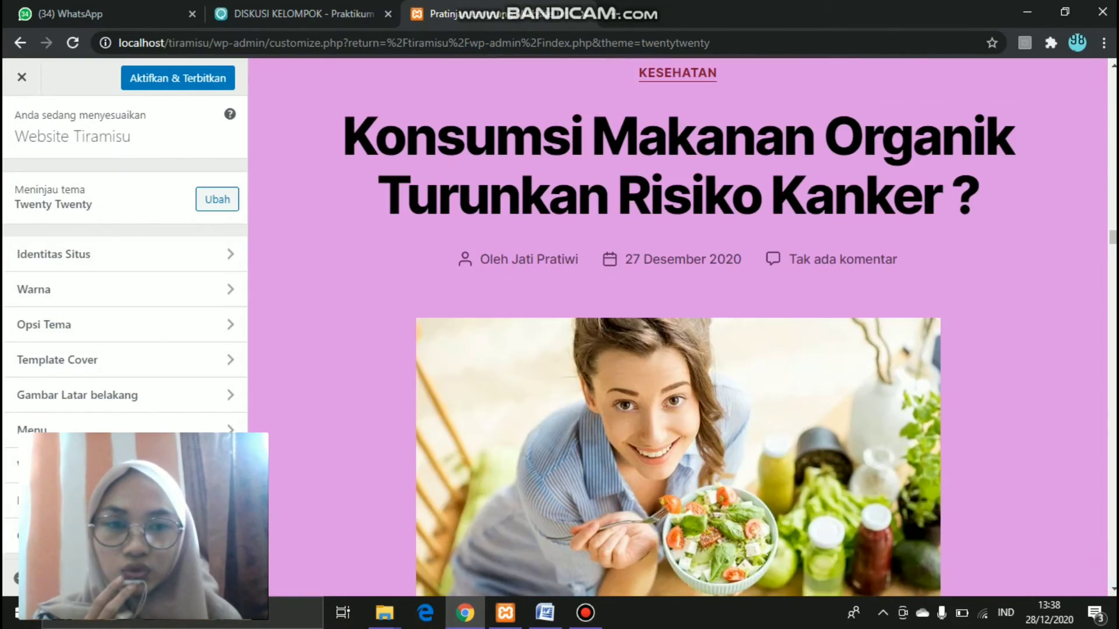
pyautogui.scroll(-9, 1114, 589)
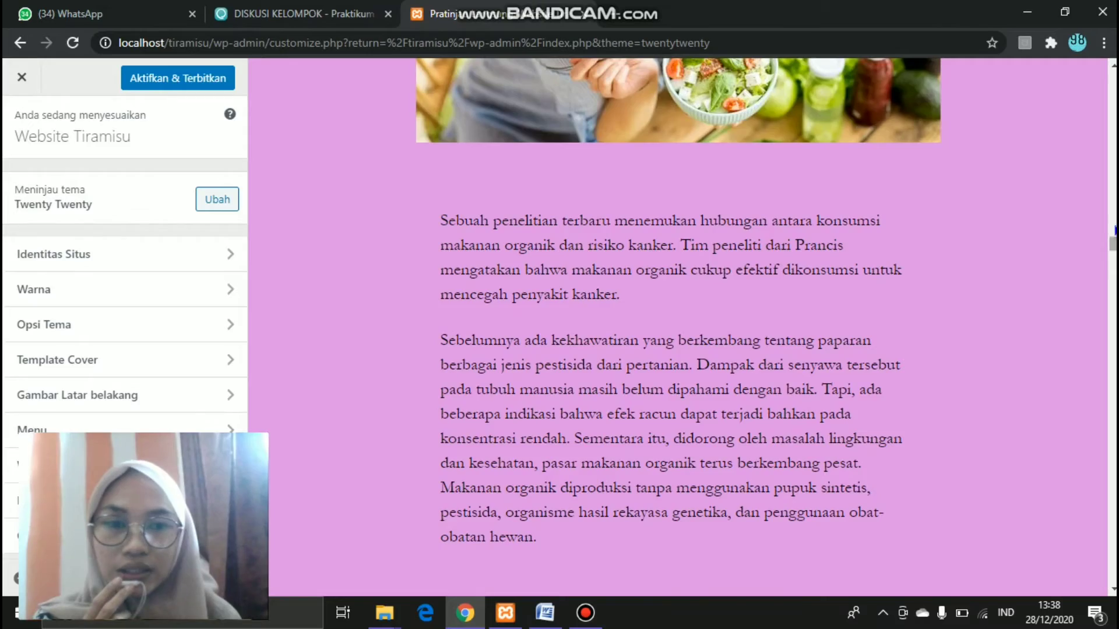
pyautogui.scroll(20, 1114, 230)
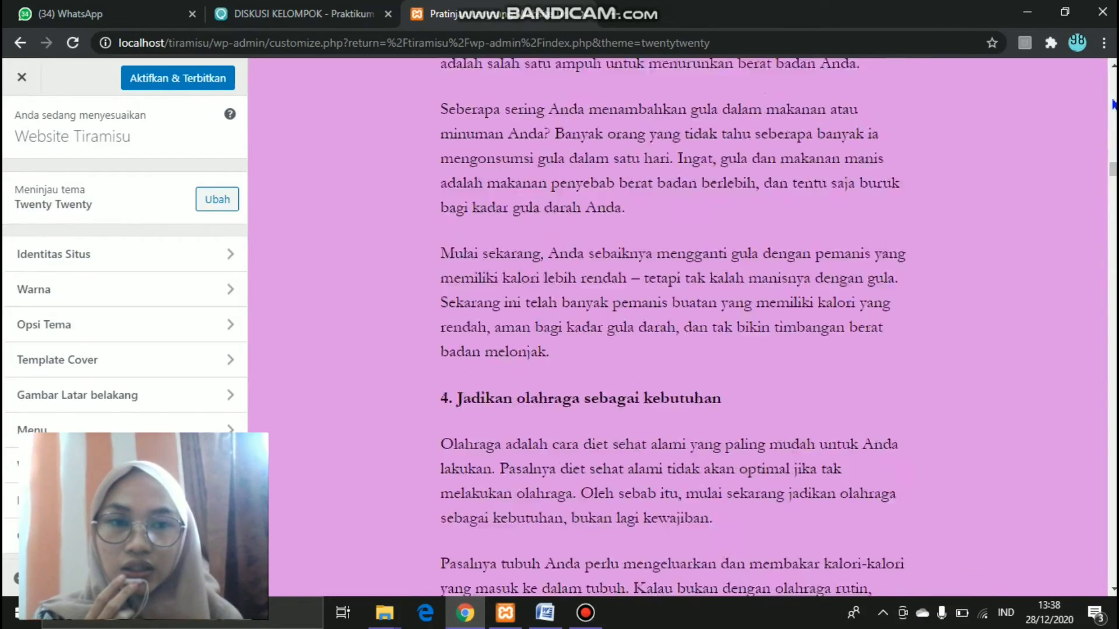
pyautogui.scroll(20, 1113, 105)
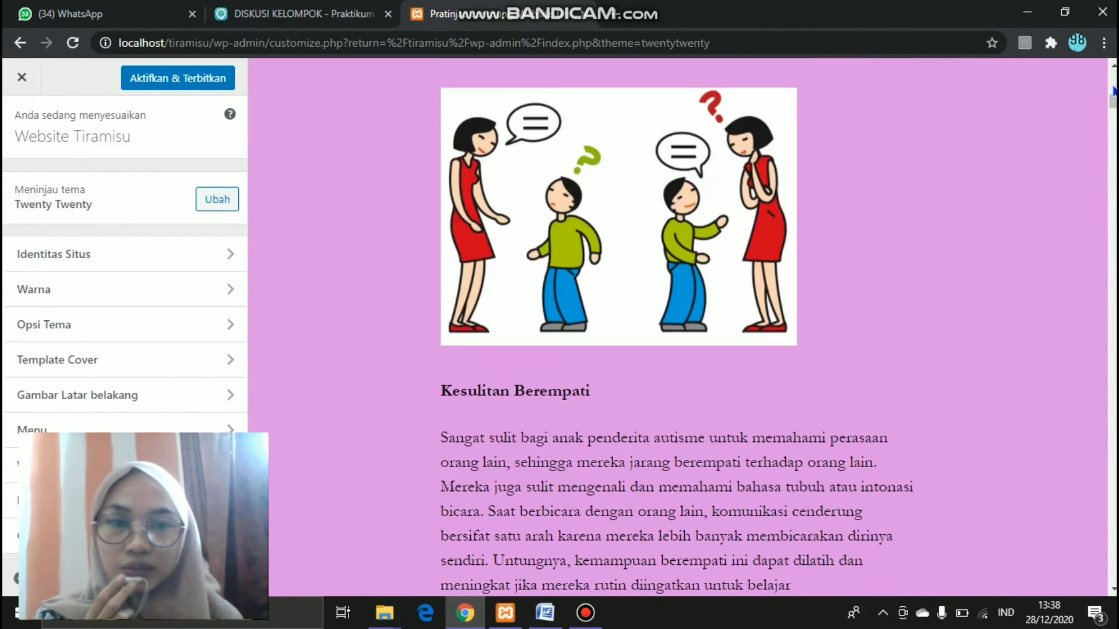
# - Find Yummy Recipe among the WordPress.org themes and start its live preview for Website Tiramisu
pyautogui.click(215, 204)
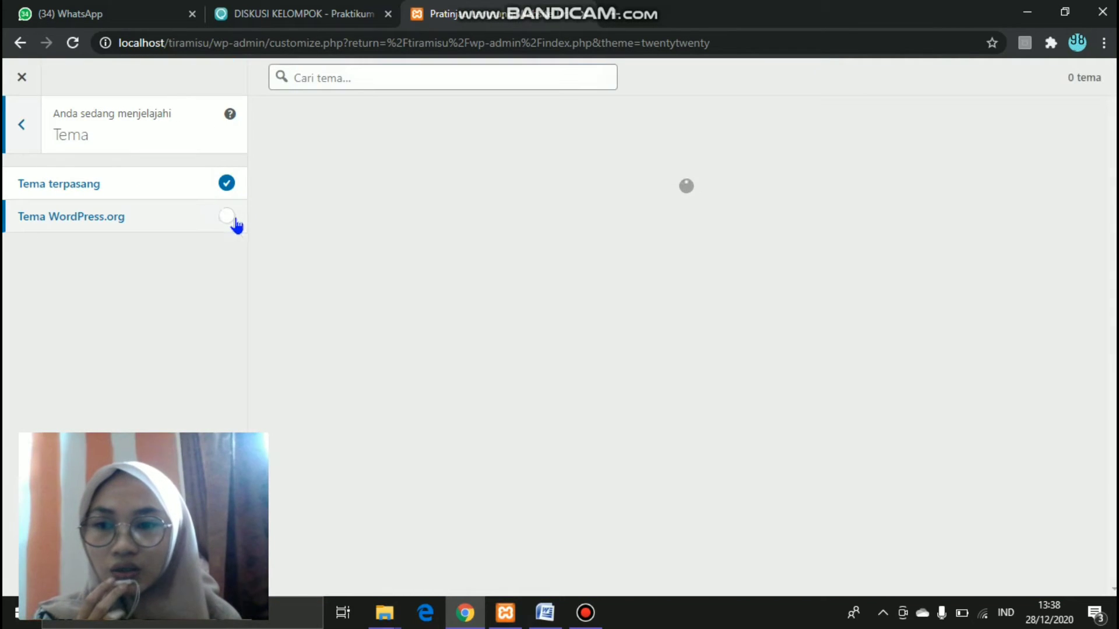
pyautogui.click(223, 218)
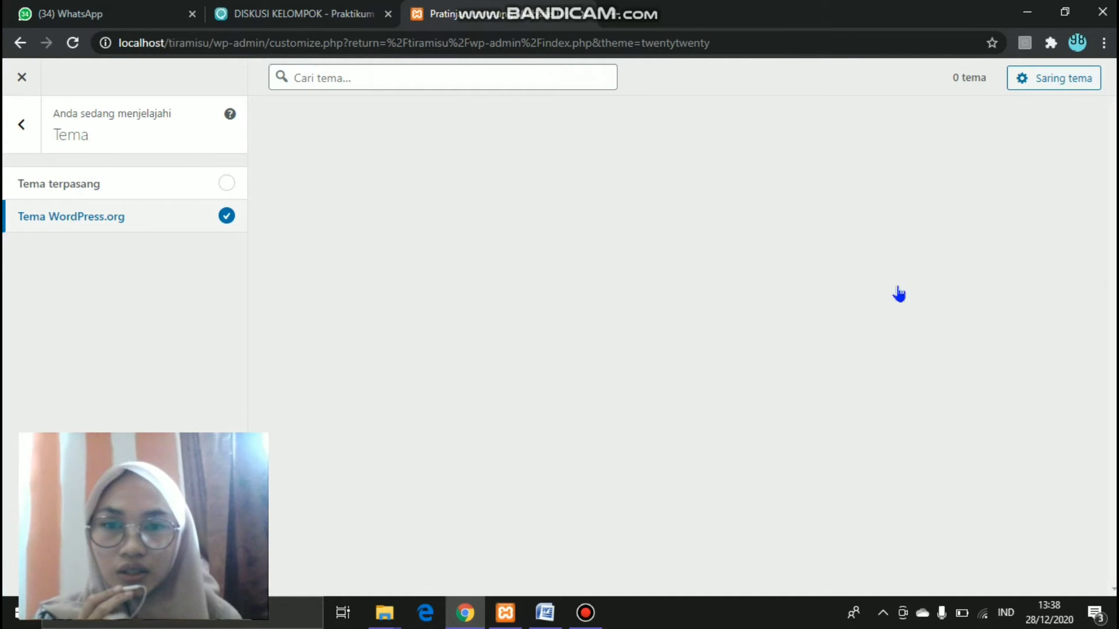
pyautogui.scroll(-8, 1003, 402)
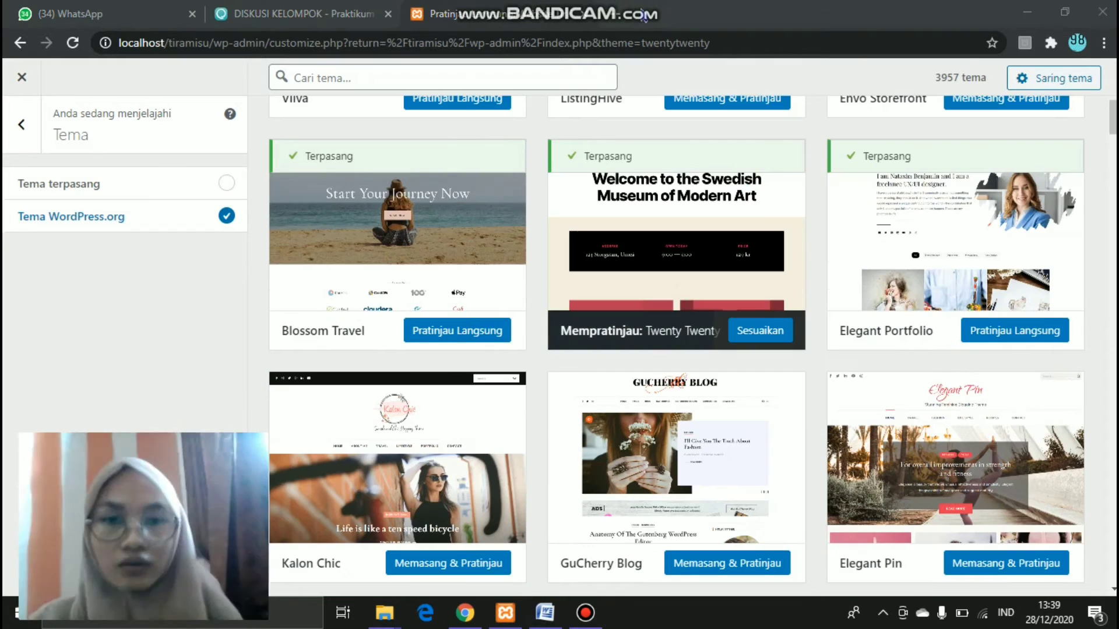
pyautogui.scroll(8, 1113, 114)
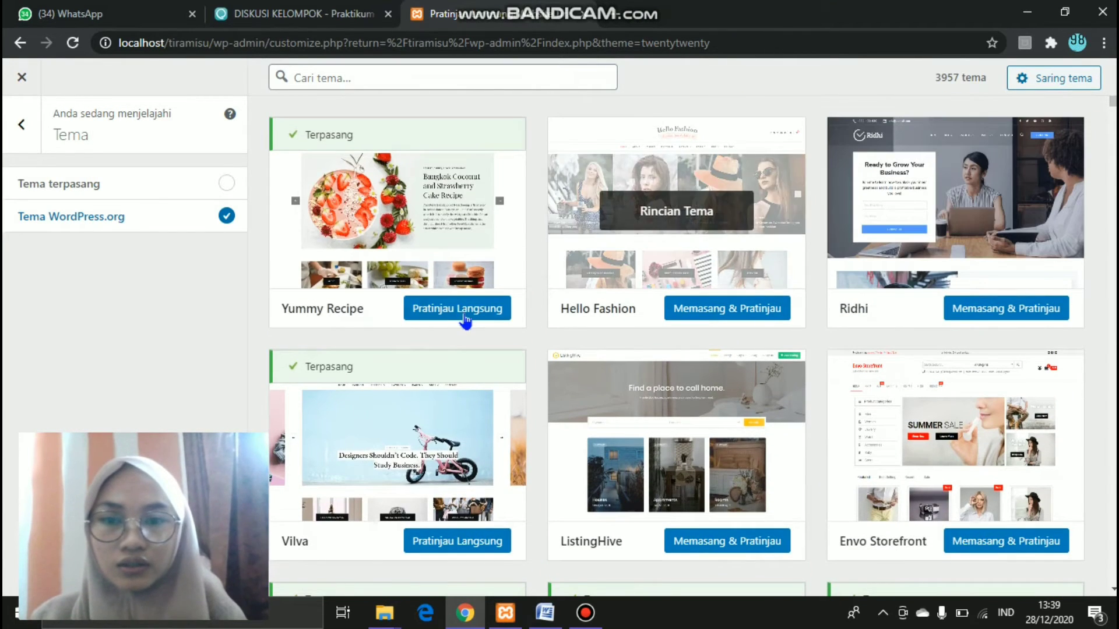
pyautogui.click(450, 312)
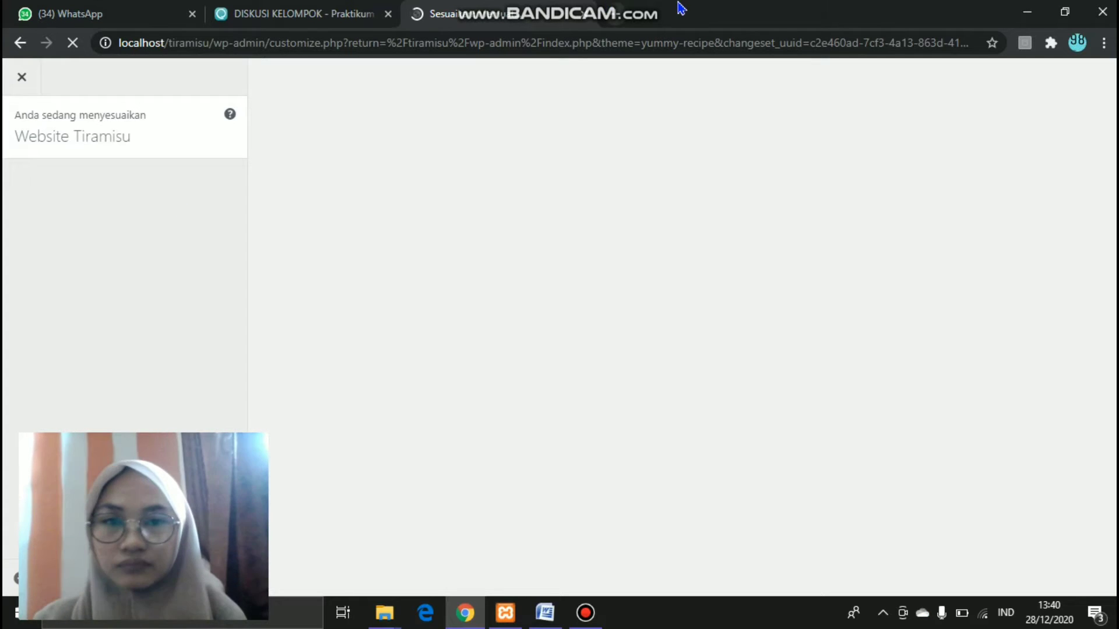
# - Scroll through the Customizer sidebar to review the Yummy Recipe preview's sections
pyautogui.moveTo(641, 12)
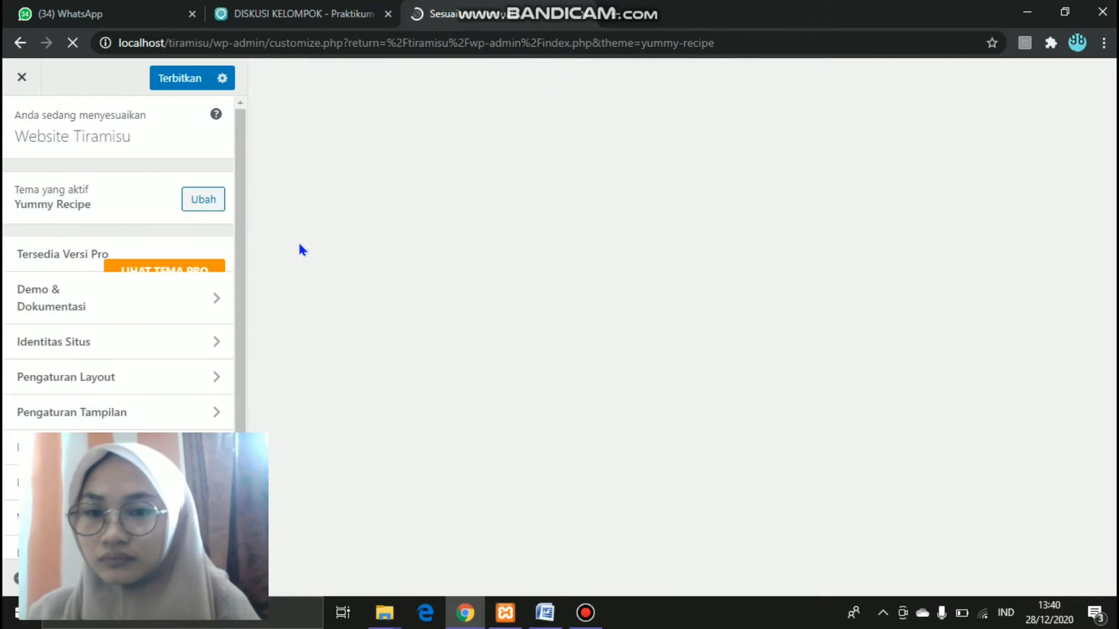
pyautogui.moveTo(241, 174); pyautogui.dragTo(244, 282)
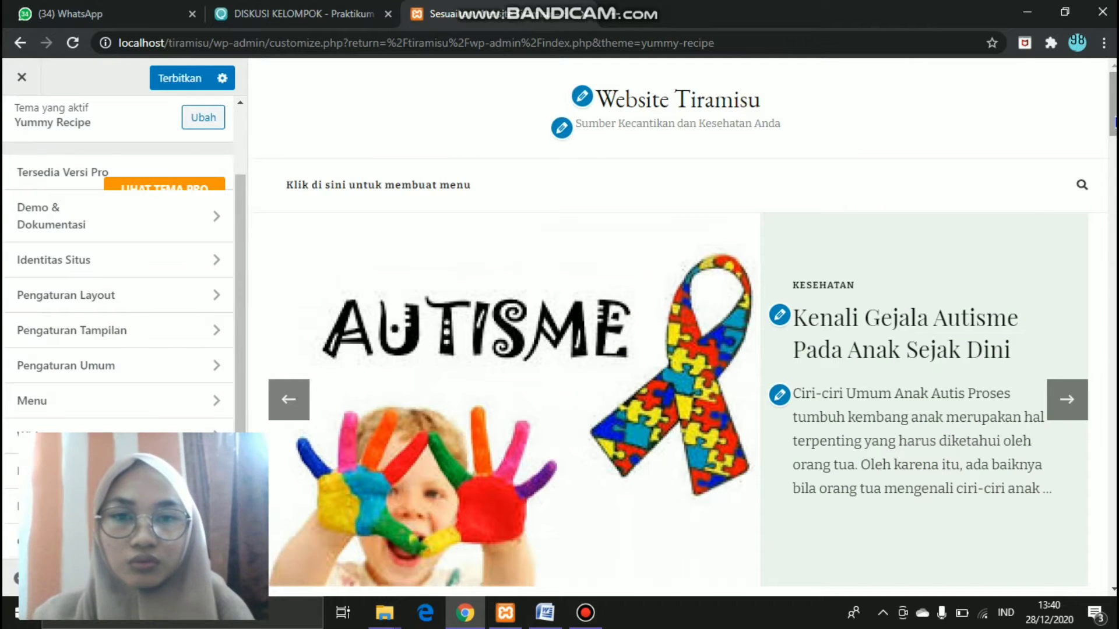
pyautogui.moveTo(1115, 124)
pyautogui.mouseDown()
pyautogui.moveTo(1114, 211)
pyautogui.moveTo(1115, 136)
pyautogui.mouseUp()
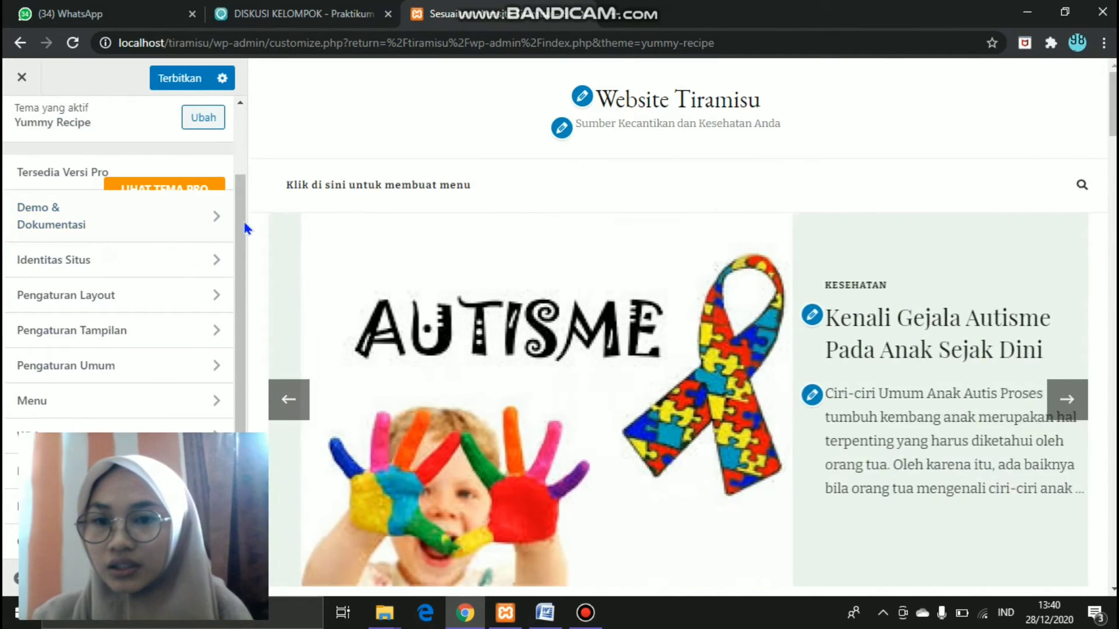
pyautogui.moveTo(240, 209); pyautogui.dragTo(242, 354)
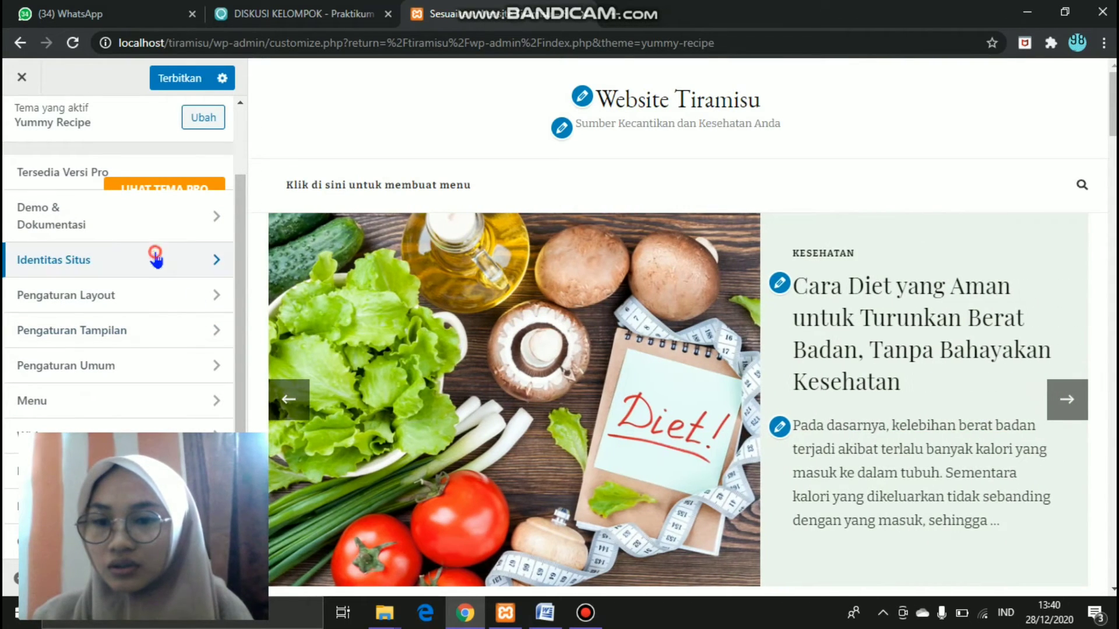
# - In Site Identity, check the 'Website Tiramisu' title, tagline and their display toggle
pyautogui.click(156, 257)
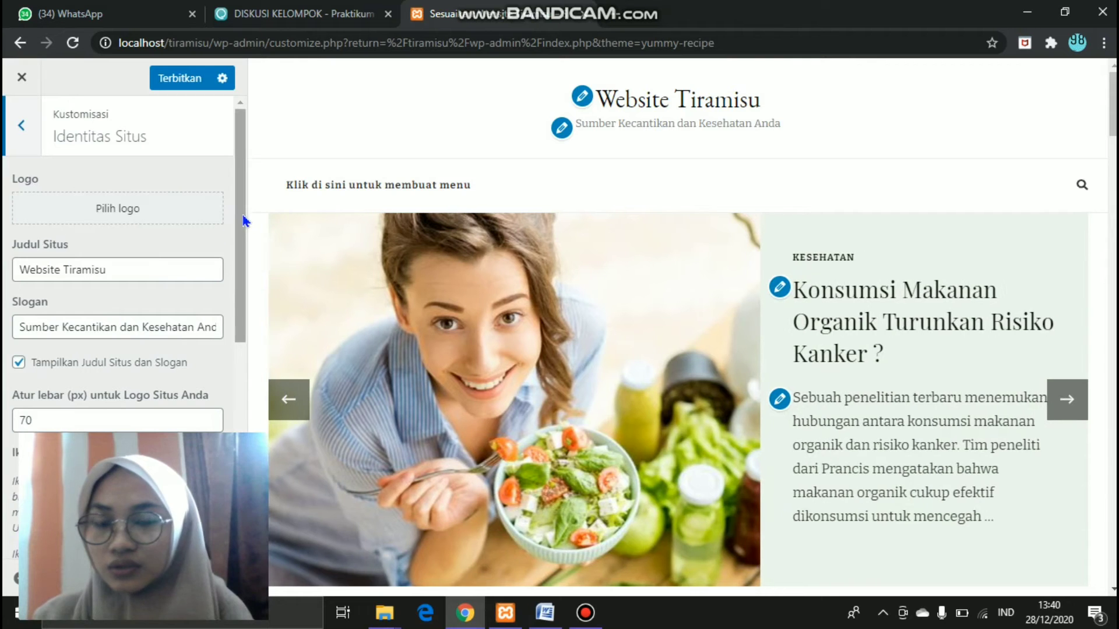
pyautogui.moveTo(240, 216); pyautogui.dragTo(250, 194)
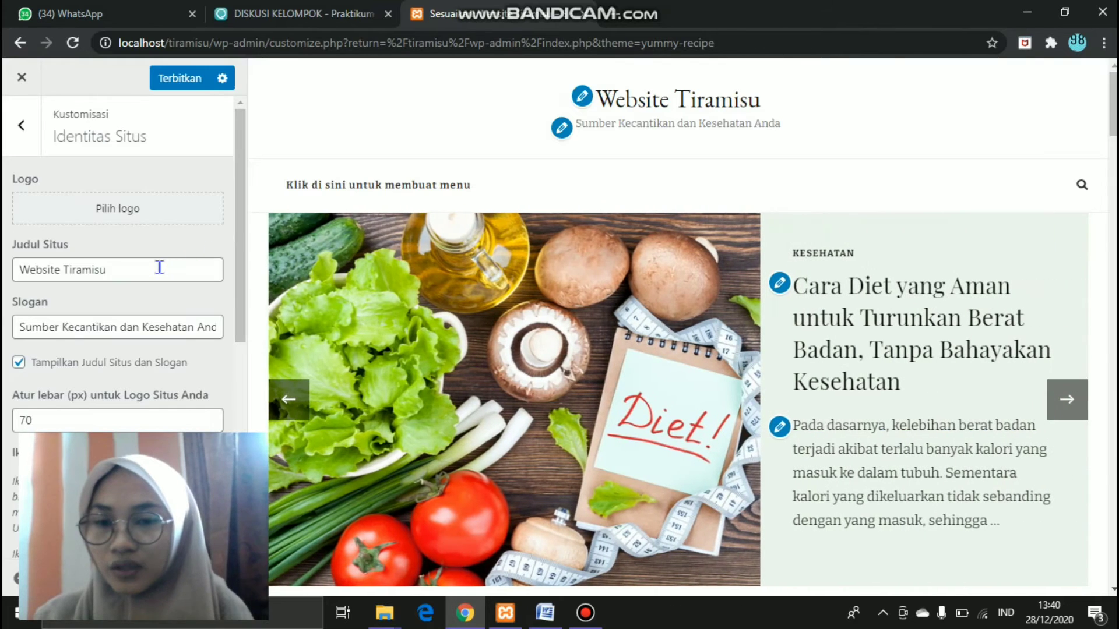
pyautogui.click(158, 267)
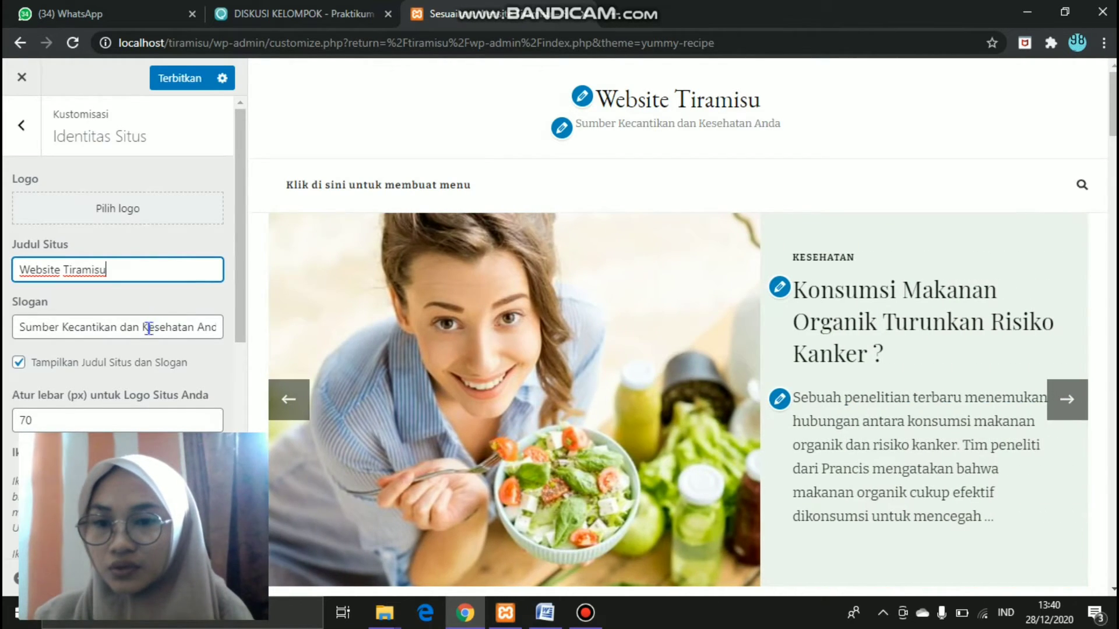
pyautogui.click(149, 328)
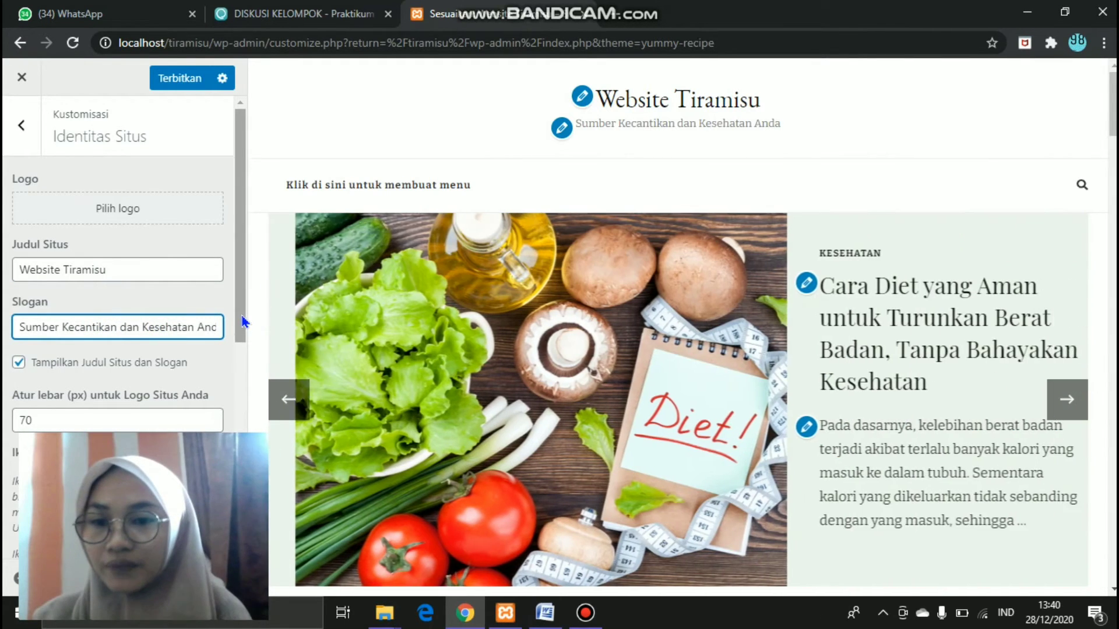
pyautogui.click(241, 315)
pyautogui.moveTo(242, 316); pyautogui.dragTo(246, 395)
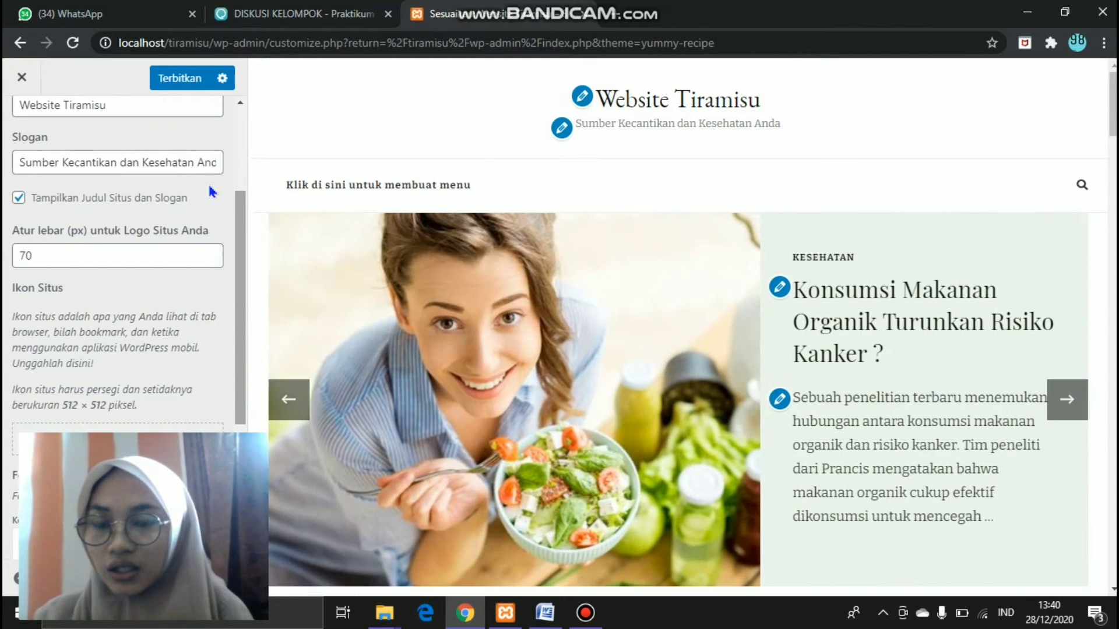
pyautogui.click(20, 198)
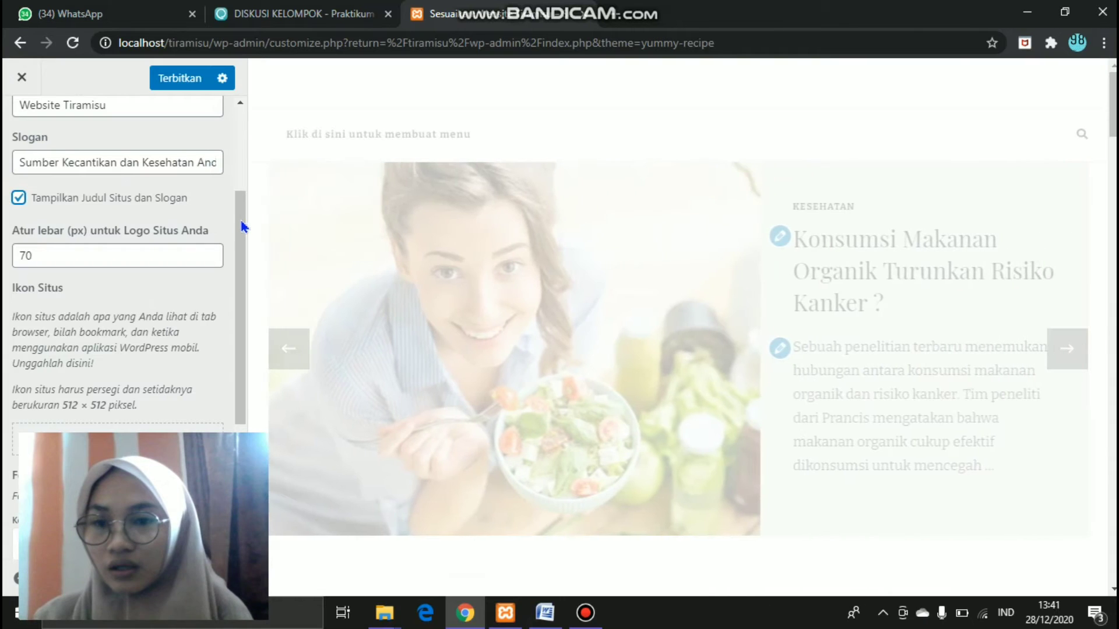
# - Scroll to Site Icon and the title font settings, leaving EB Garamond at Normal 400
pyautogui.moveTo(242, 220); pyautogui.dragTo(242, 298)
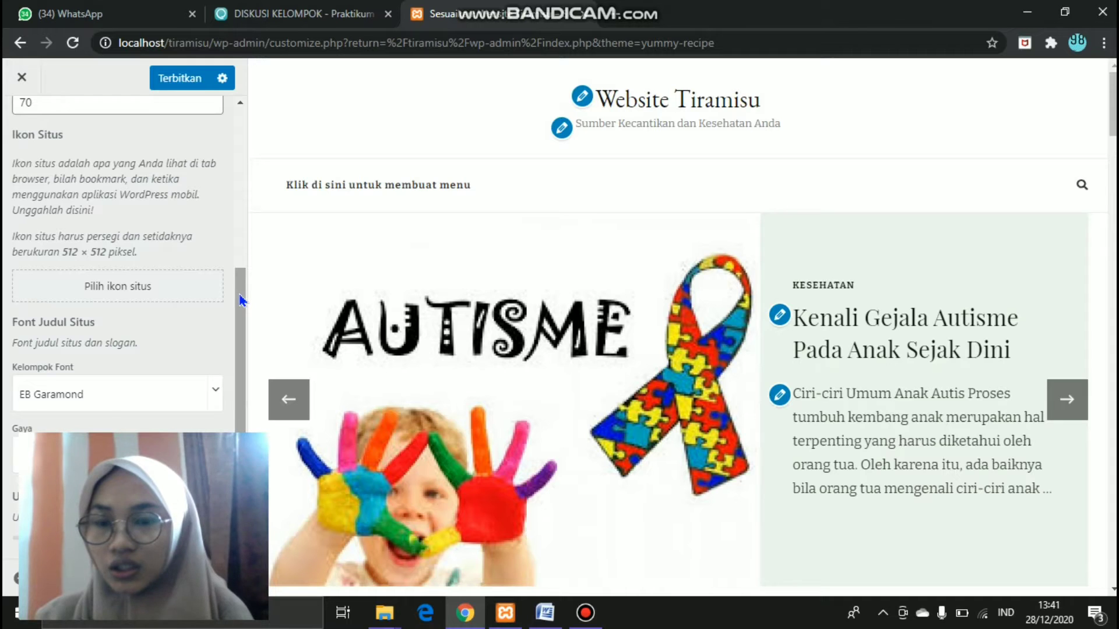
pyautogui.moveTo(242, 300); pyautogui.dragTo(237, 334)
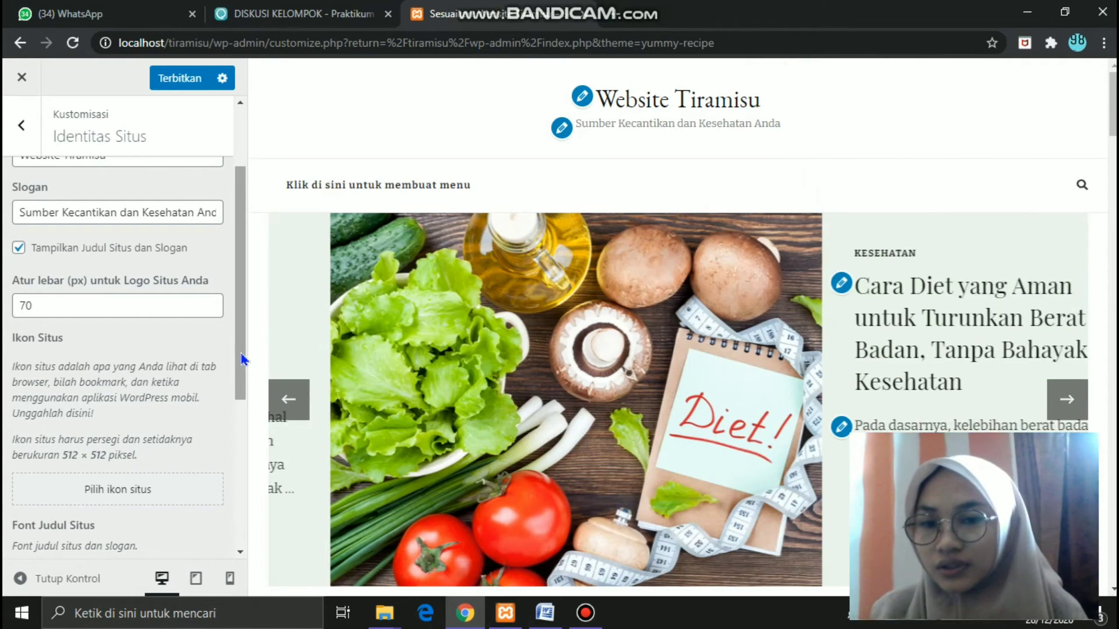
pyautogui.moveTo(241, 355); pyautogui.dragTo(239, 489)
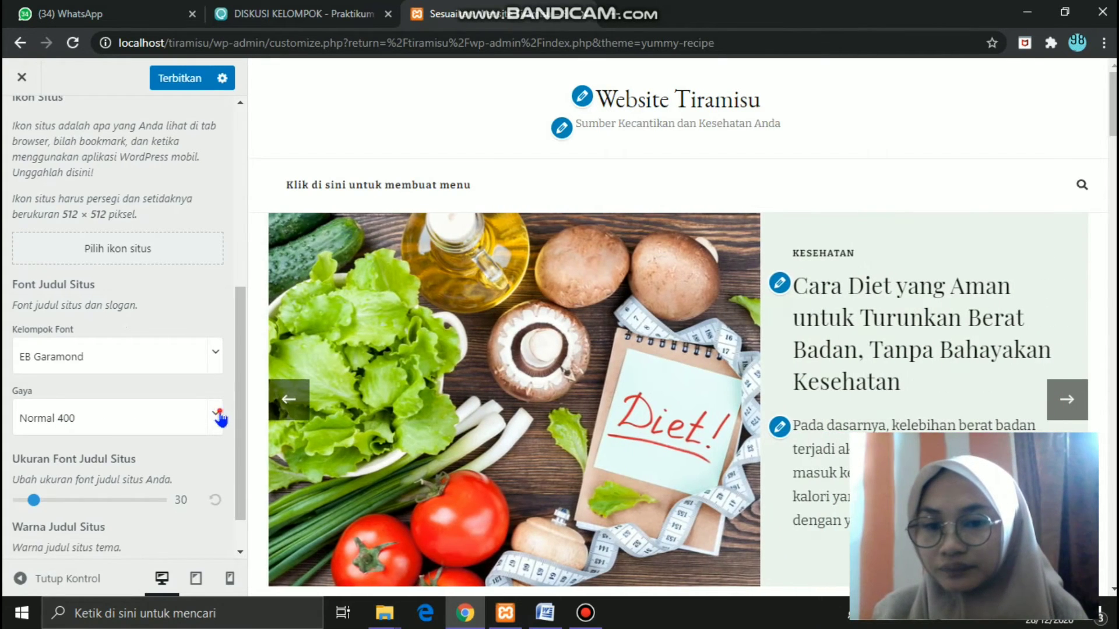
pyautogui.click(218, 412)
pyautogui.click(219, 413)
pyautogui.click(219, 412)
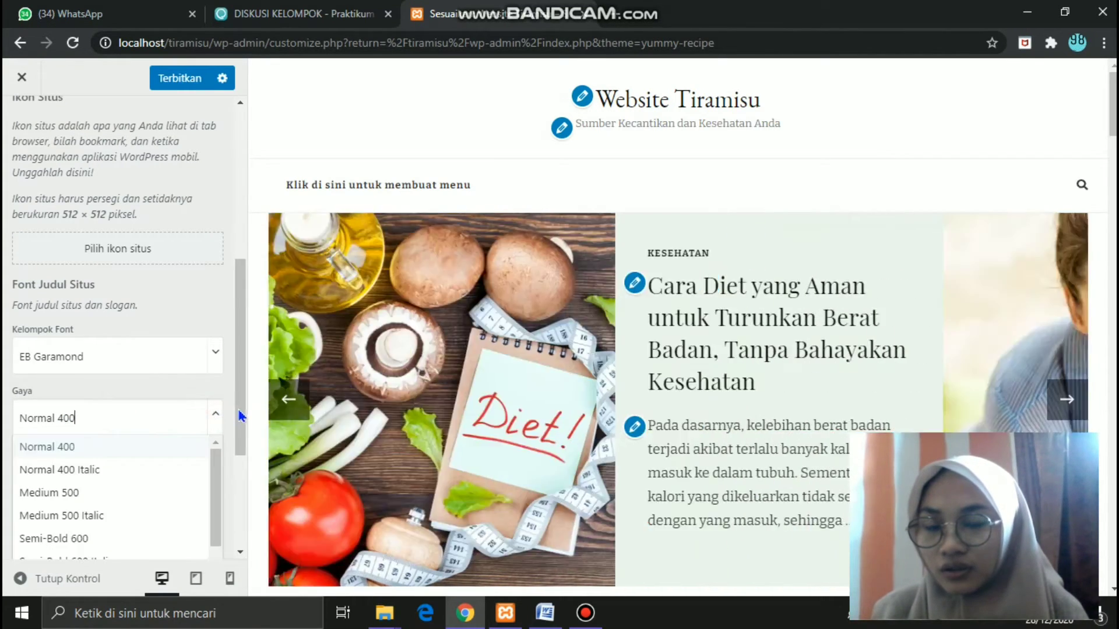
pyautogui.moveTo(239, 411); pyautogui.dragTo(235, 371)
pyautogui.scroll(2, 234, 376)
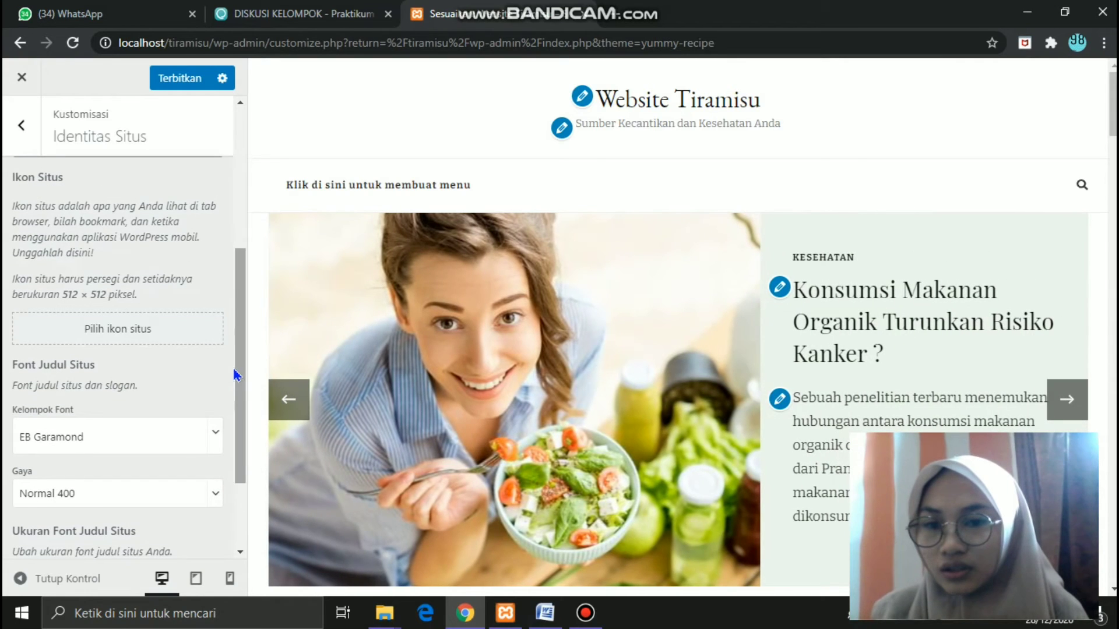
# - Choose the masked selfie photo from the Media Library as site icon and crop it
pyautogui.click(162, 343)
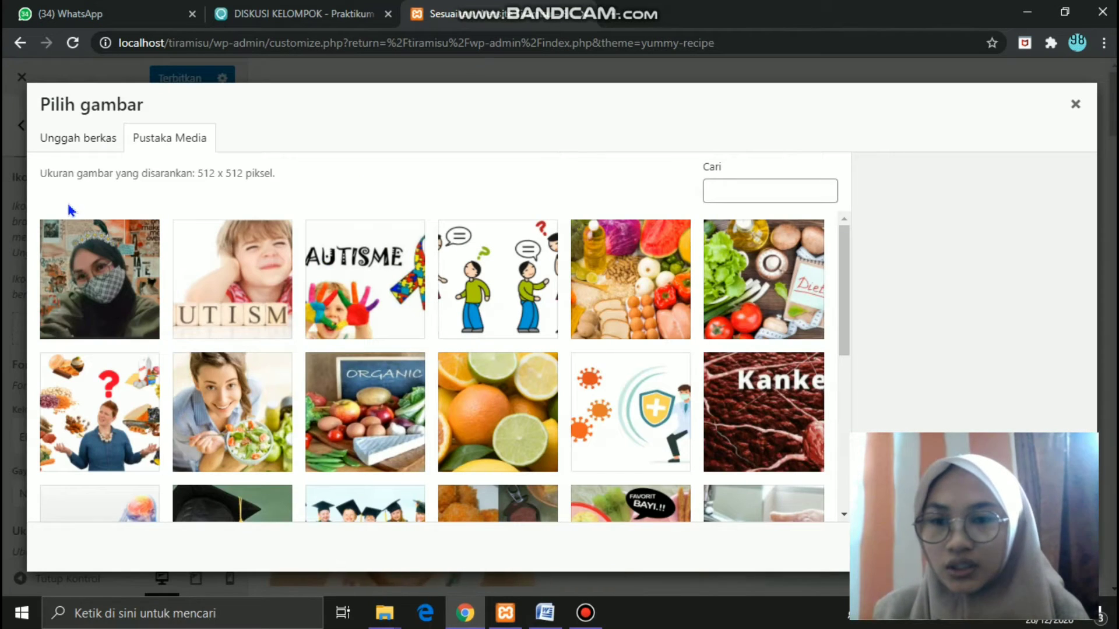
pyautogui.click(71, 140)
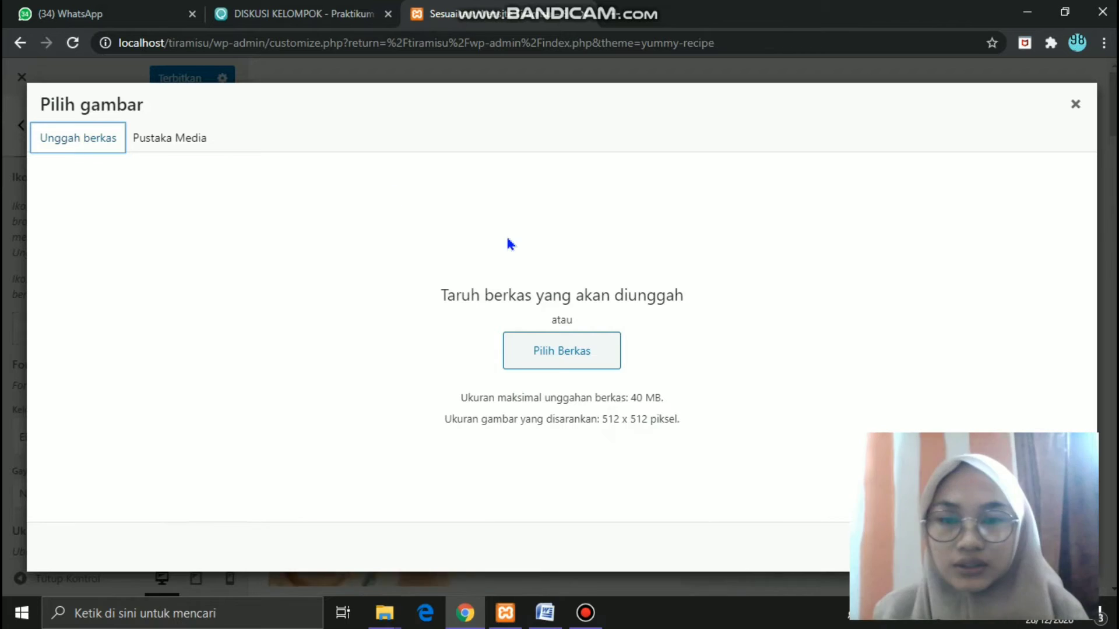
pyautogui.click(523, 359)
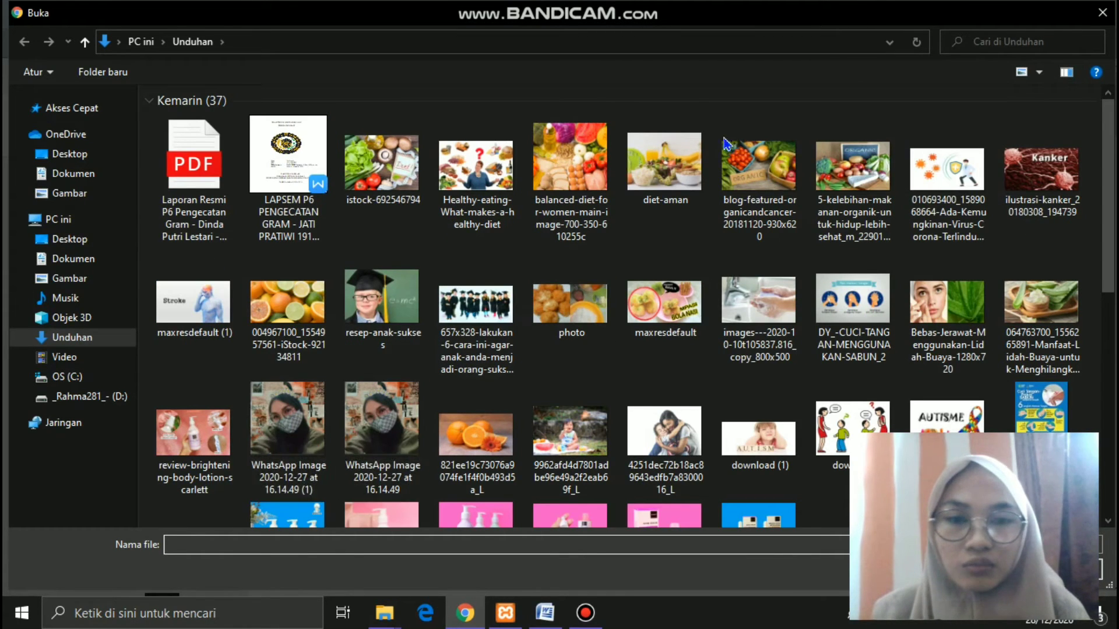
pyautogui.click(1102, 12)
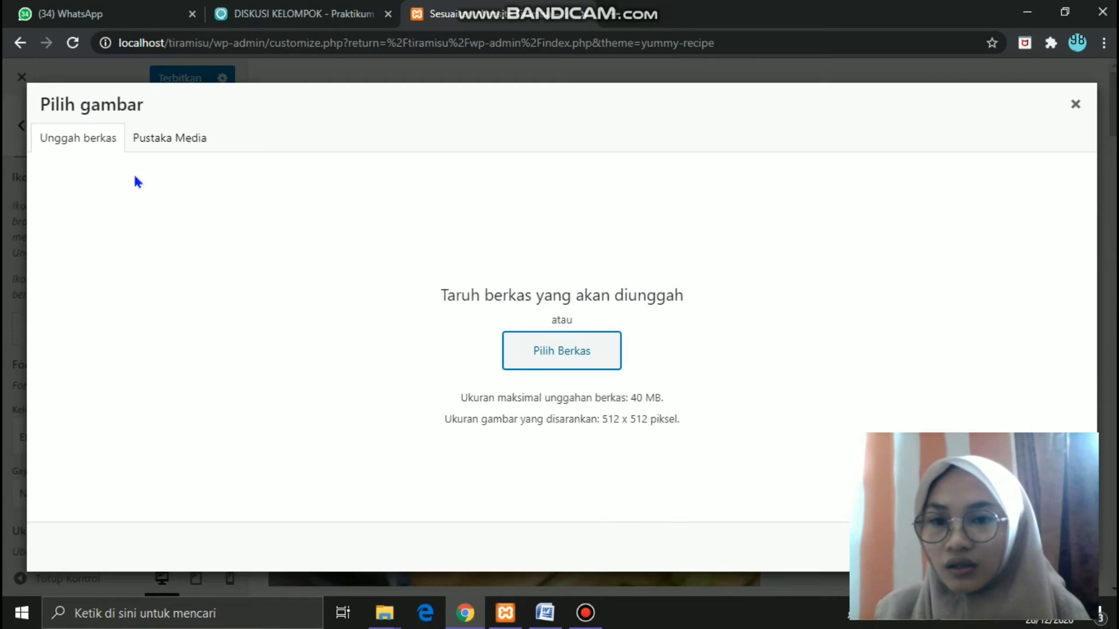
pyautogui.click(168, 140)
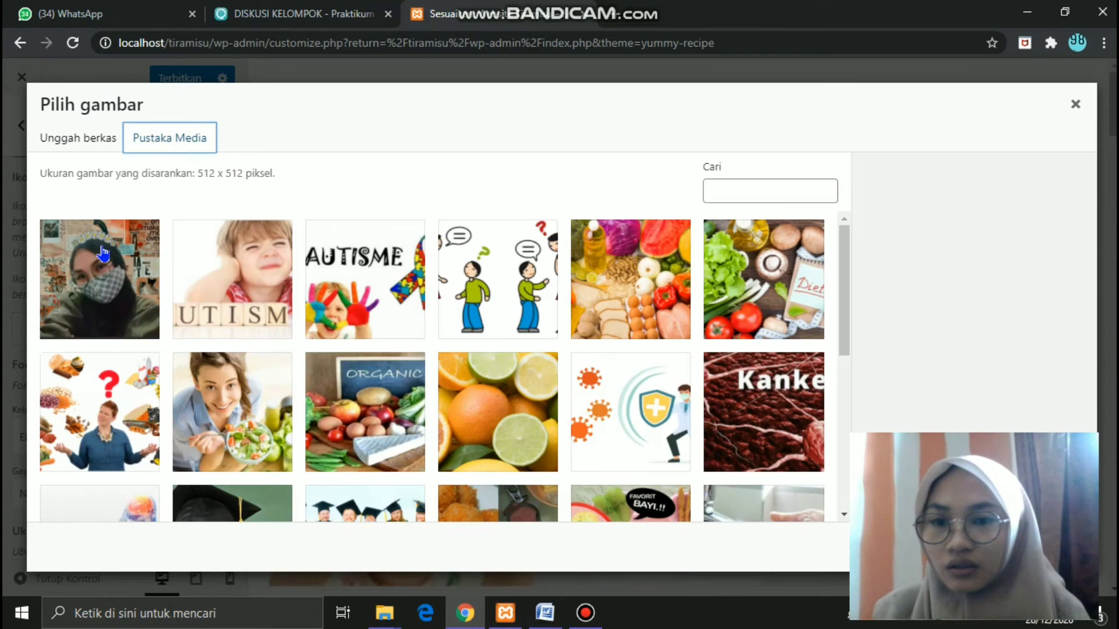
pyautogui.click(104, 277)
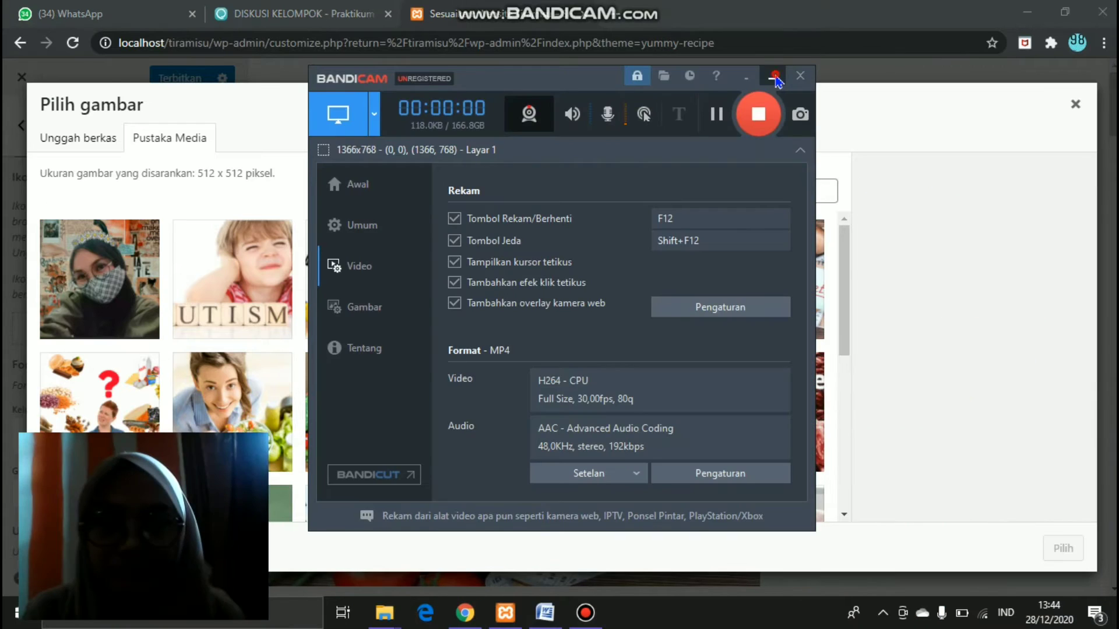
pyautogui.click(775, 79)
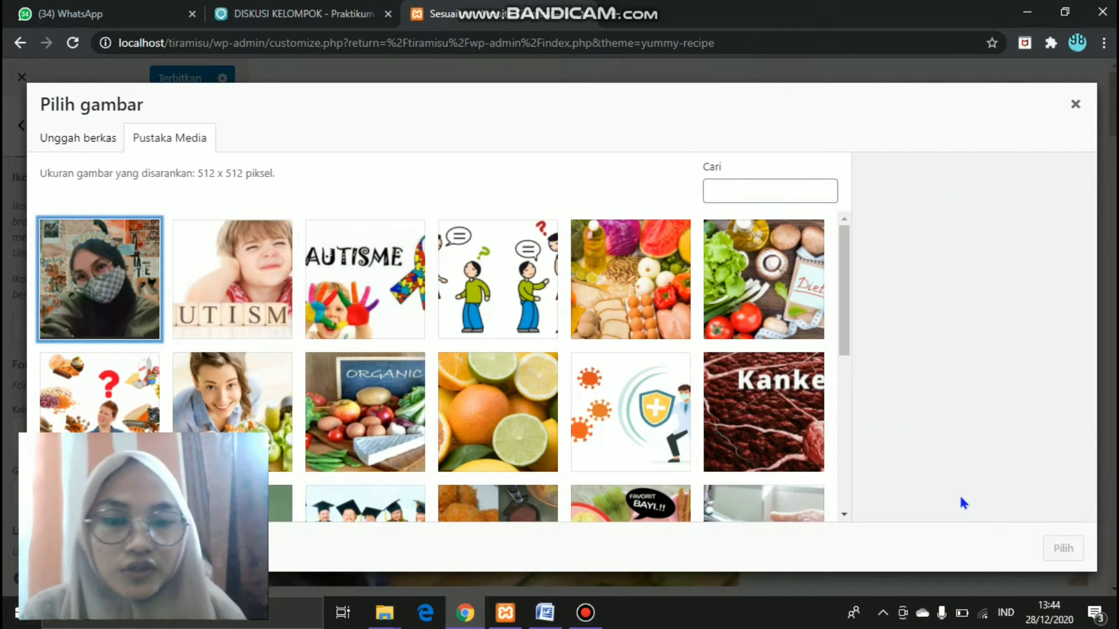
pyautogui.click(109, 262)
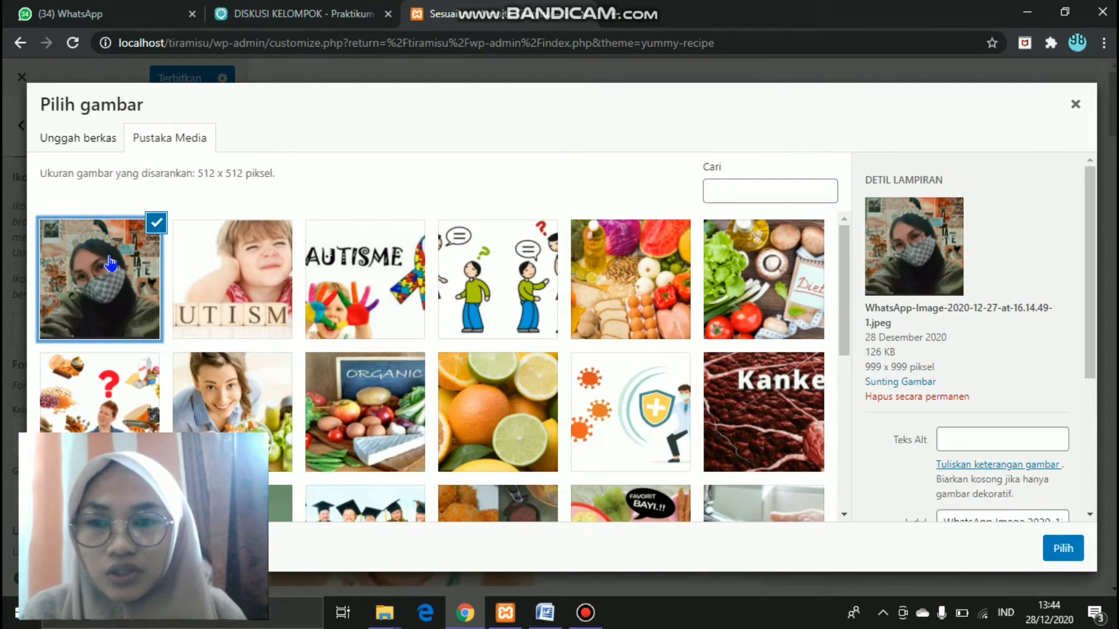
pyautogui.click(1063, 548)
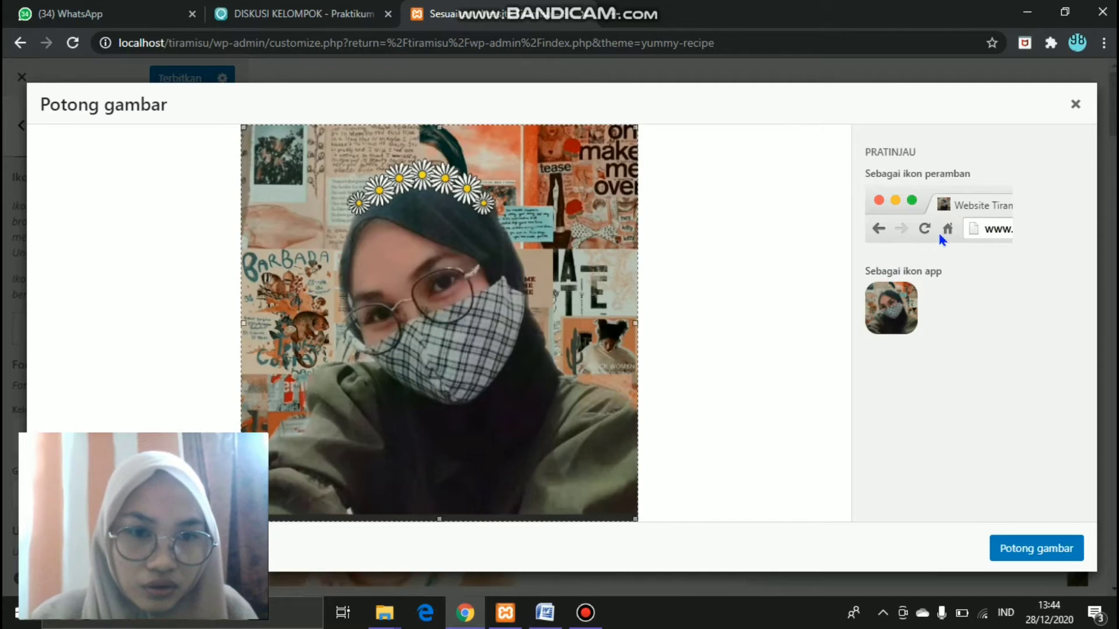
pyautogui.click(1041, 555)
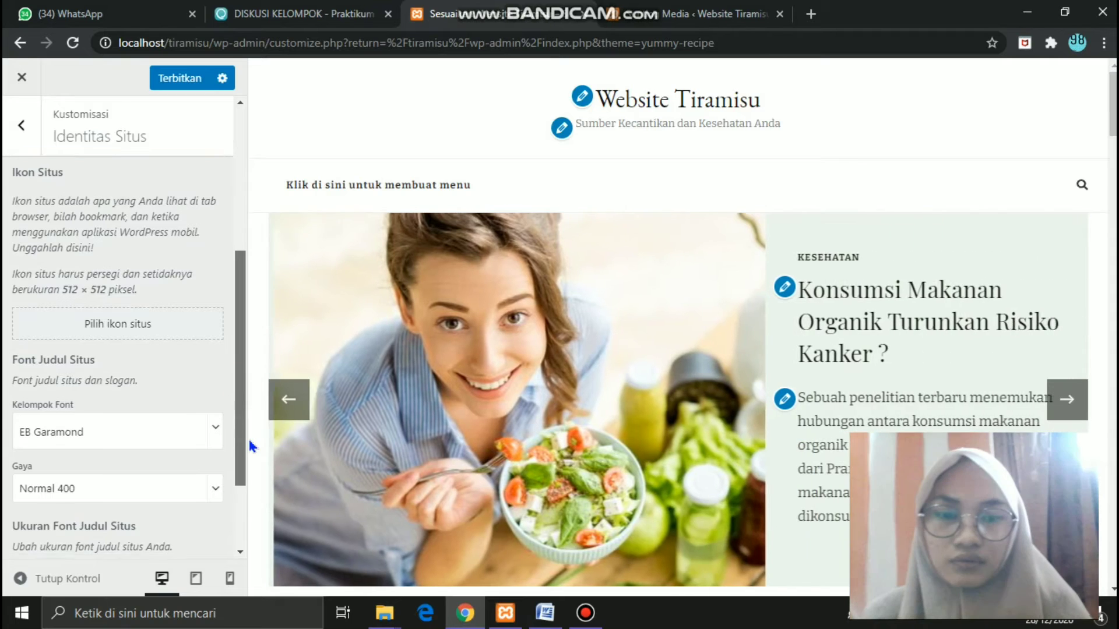
# - Raise the site title font size from 30 to 50 and check the #121212 title colour
pyautogui.scroll(-1, 249, 440)
pyautogui.scroll(-1, 249, 441)
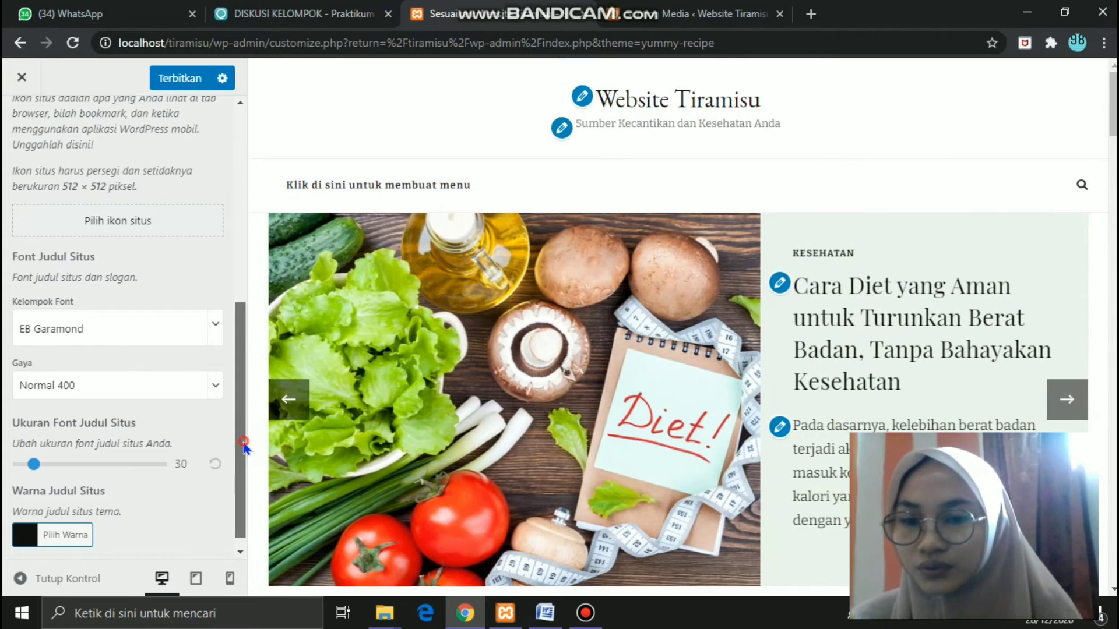
pyautogui.scroll(-1, 243, 472)
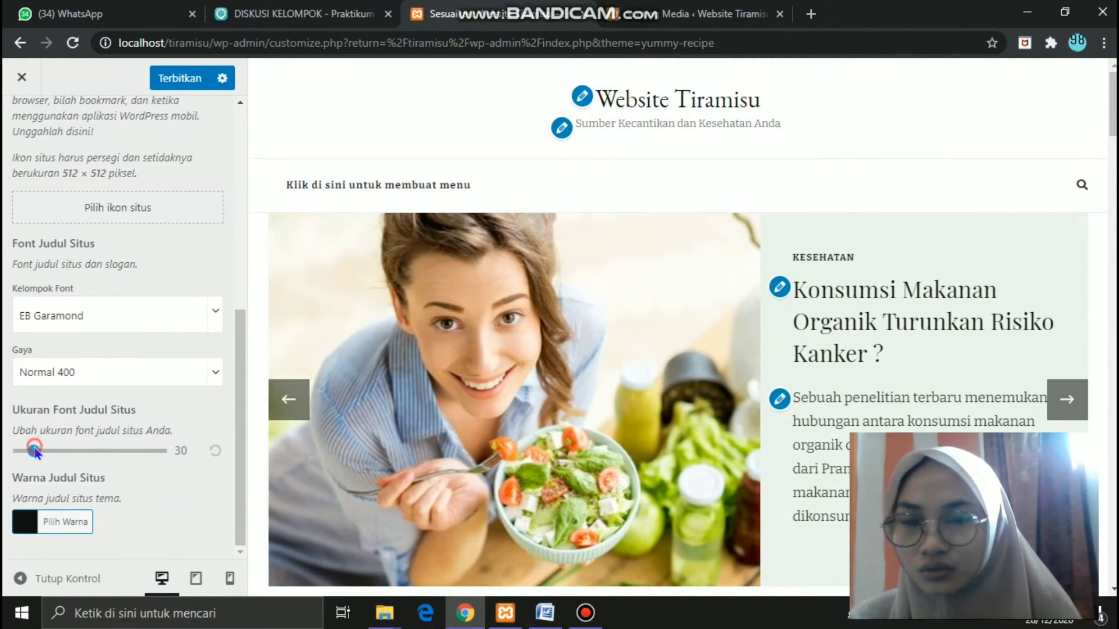
pyautogui.moveTo(49, 456); pyautogui.dragTo(65, 455)
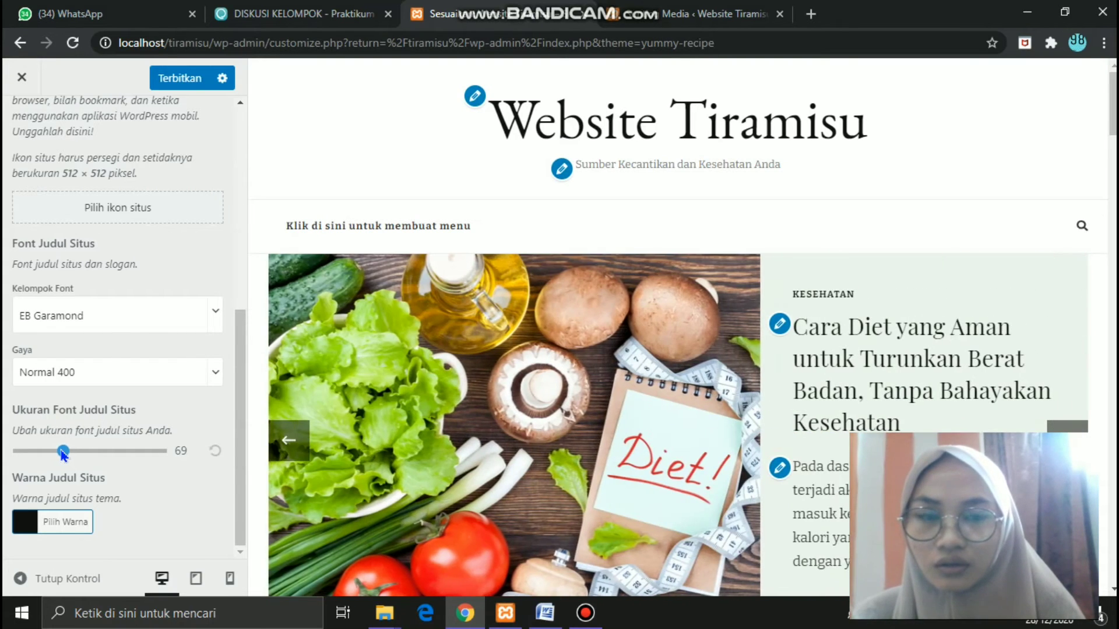
pyautogui.moveTo(63, 452); pyautogui.dragTo(60, 455)
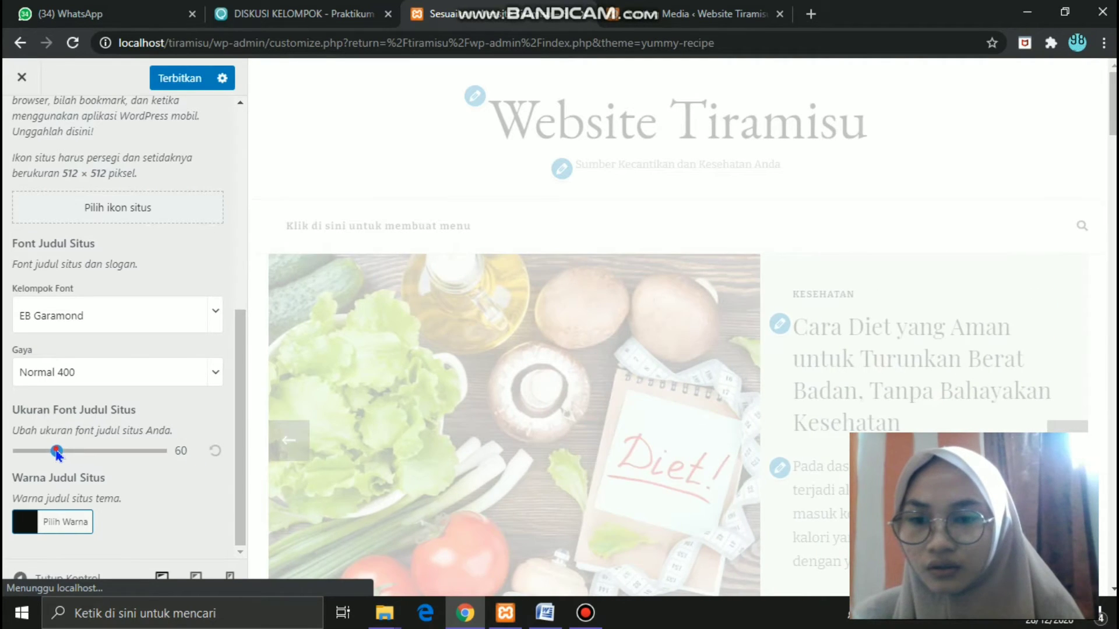
pyautogui.moveTo(56, 455); pyautogui.dragTo(50, 455)
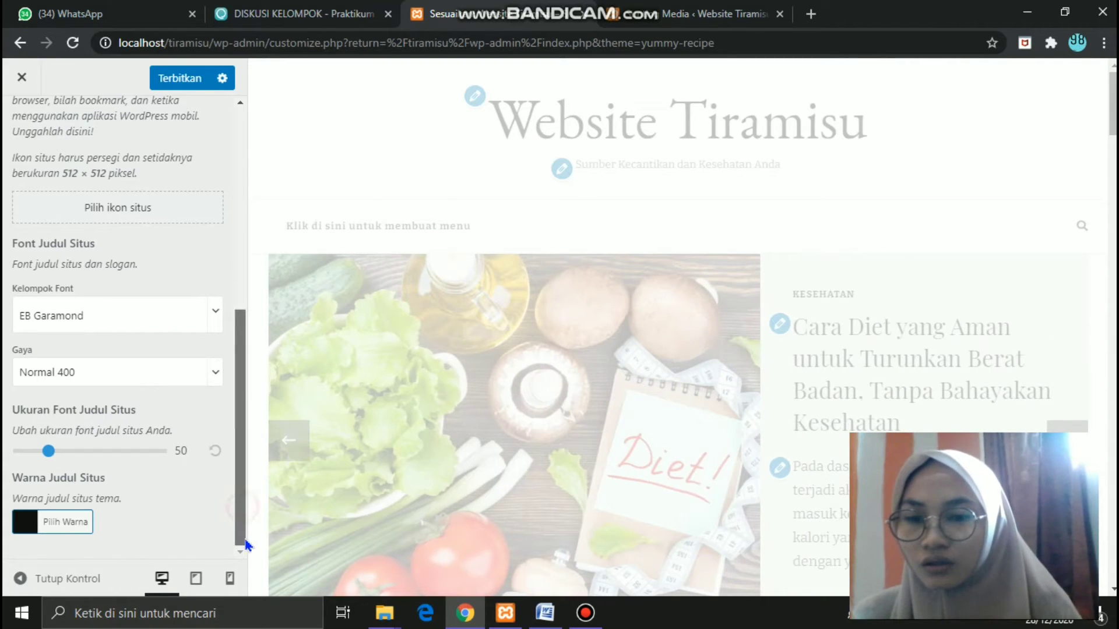
pyautogui.click(34, 526)
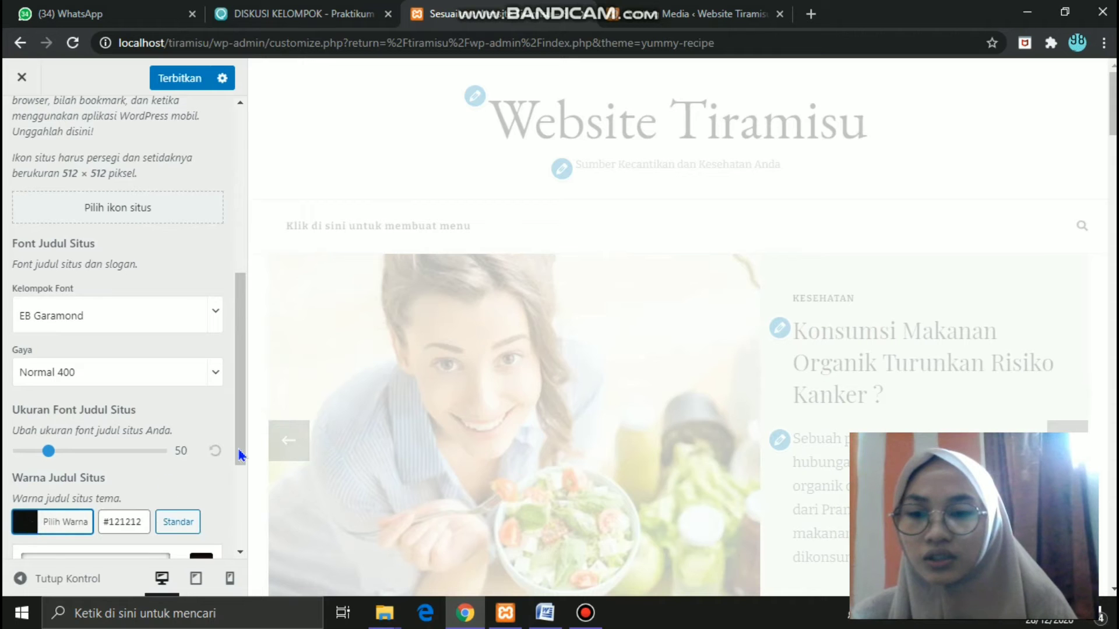
pyautogui.moveTo(240, 455); pyautogui.dragTo(241, 532)
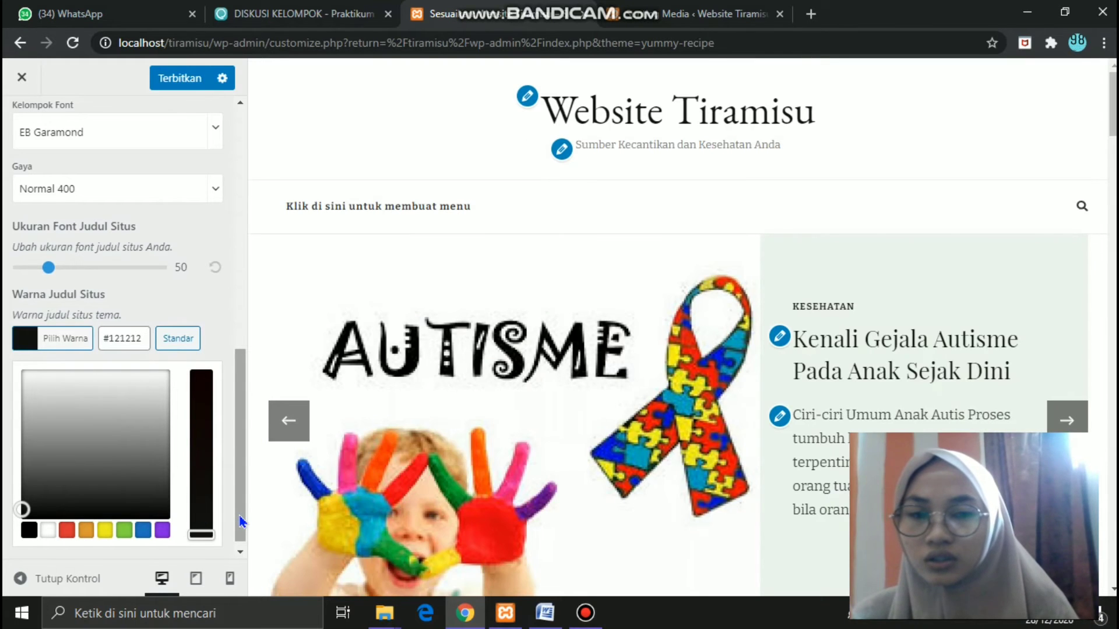
pyautogui.moveTo(240, 520); pyautogui.dragTo(247, 215)
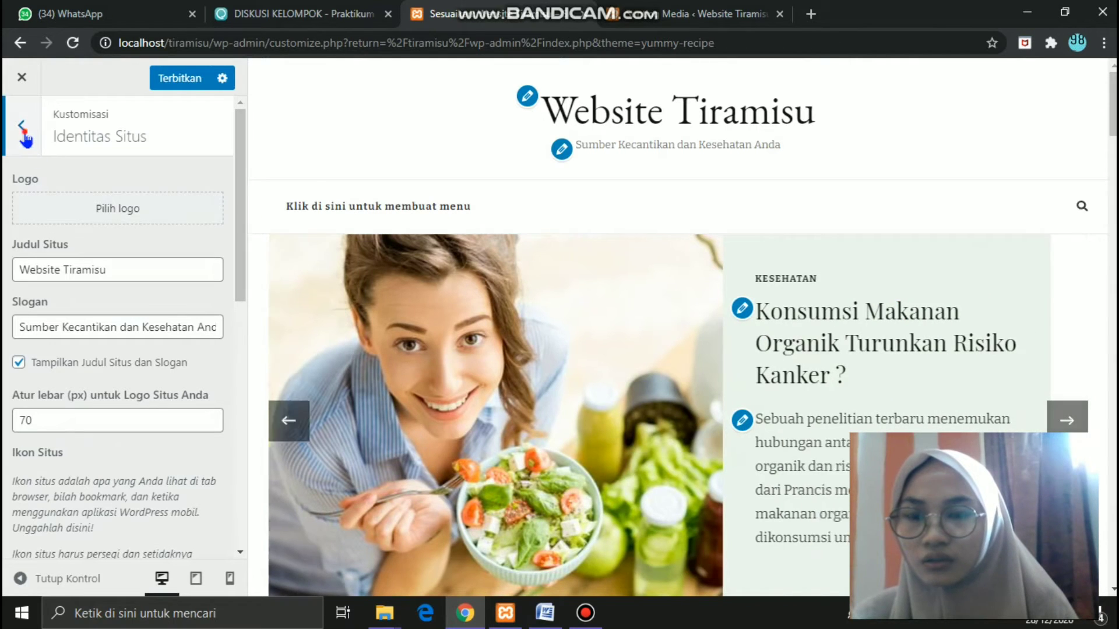
# - In Layout Header, try the top-bar layout, then reapply the centred-title single-menu-bar layout
pyautogui.click(23, 129)
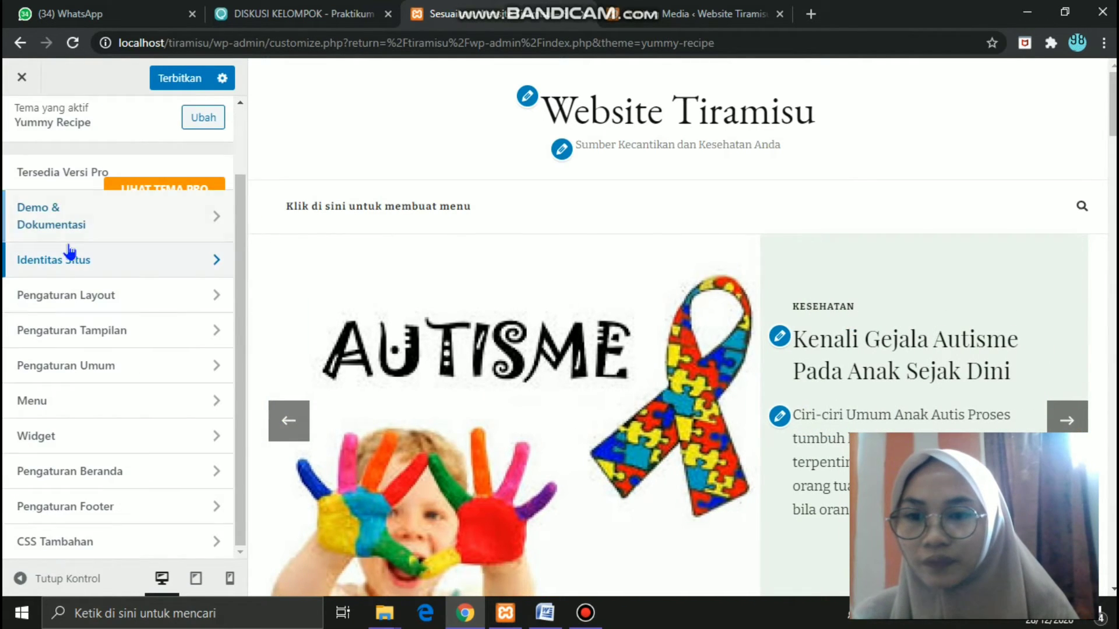
pyautogui.click(85, 295)
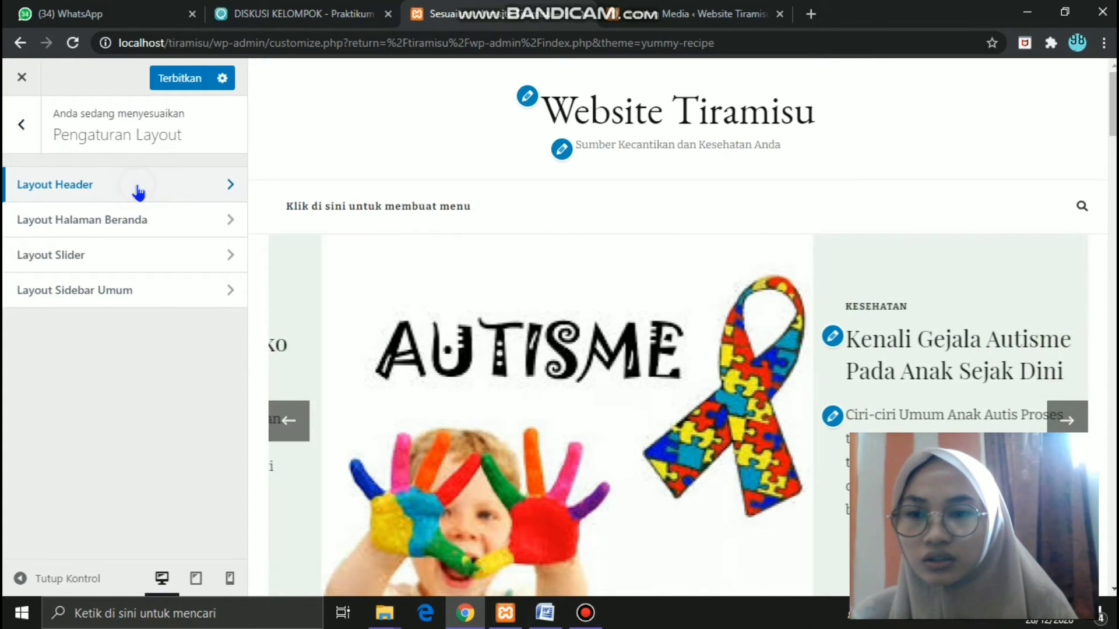
pyautogui.click(138, 192)
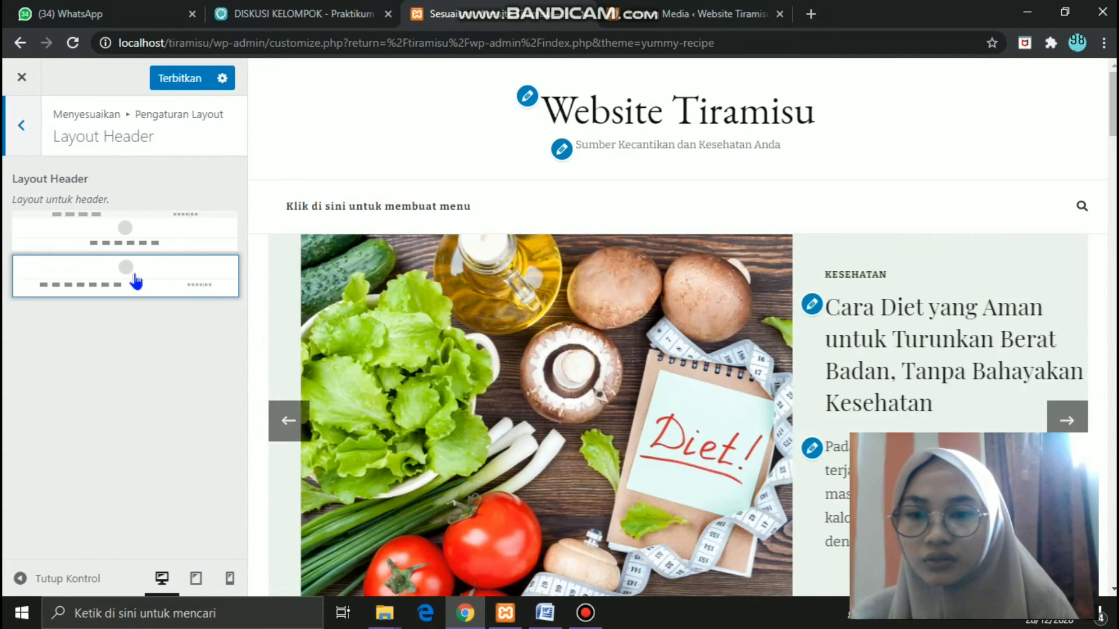
pyautogui.click(136, 280)
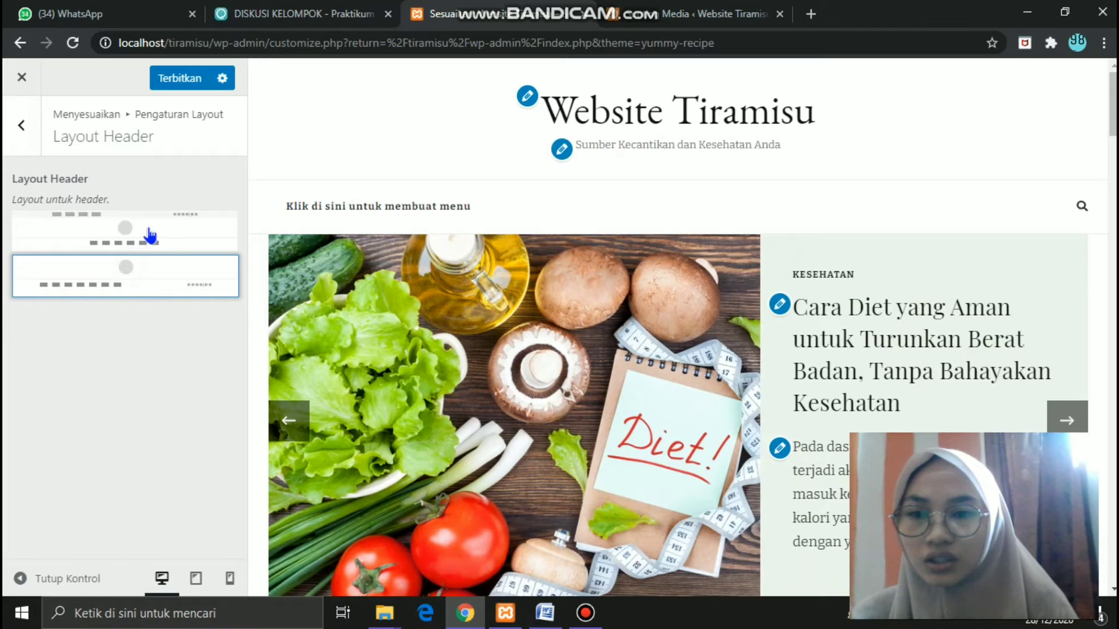
pyautogui.click(149, 235)
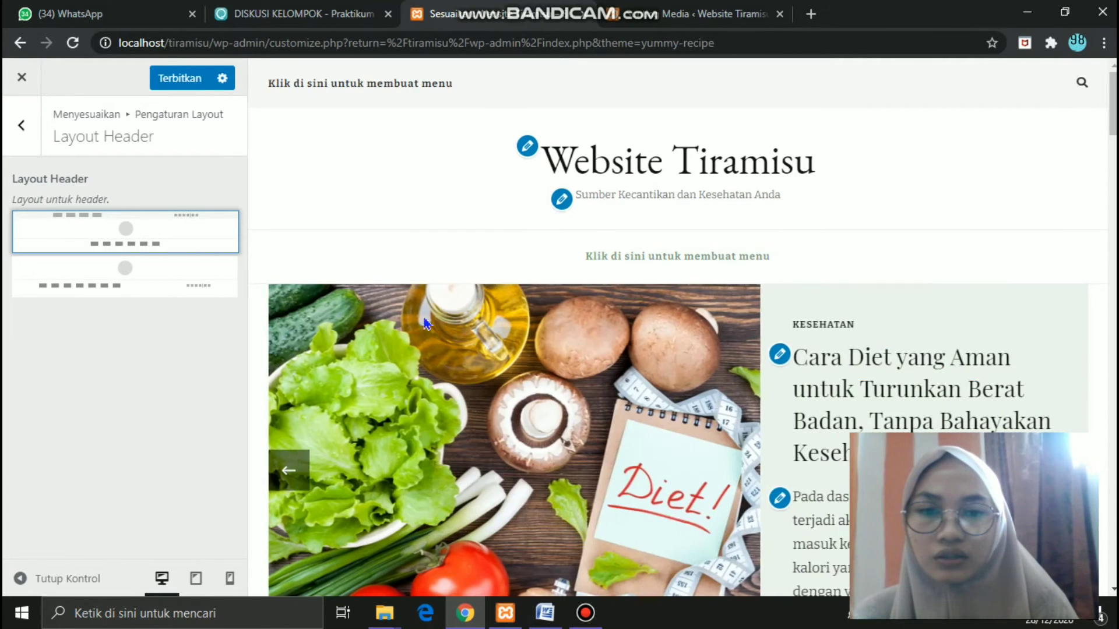
pyautogui.click(154, 282)
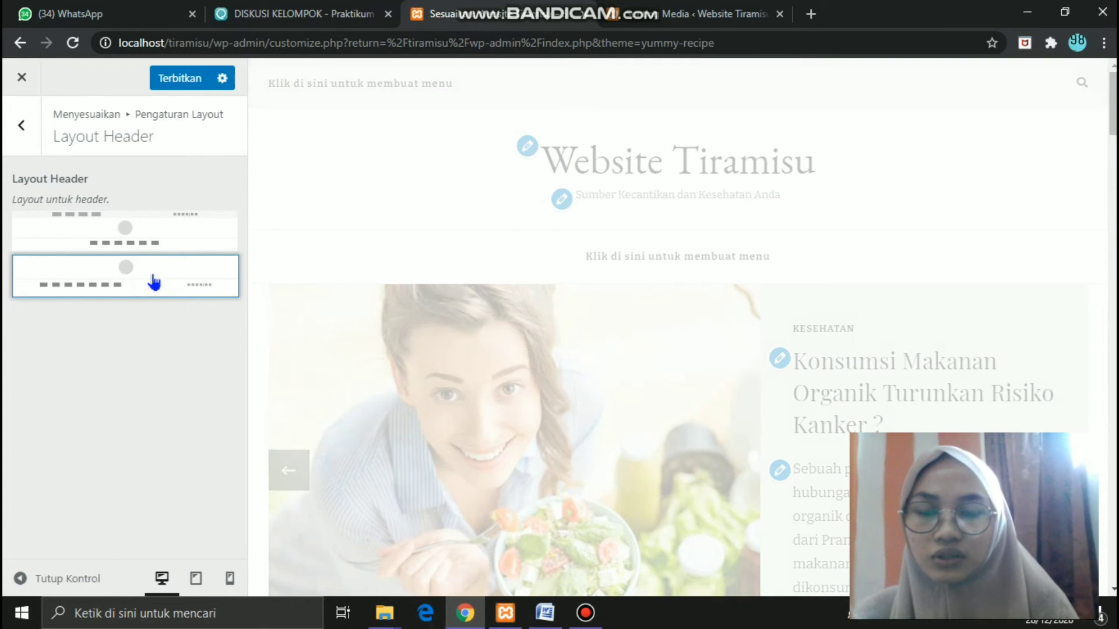
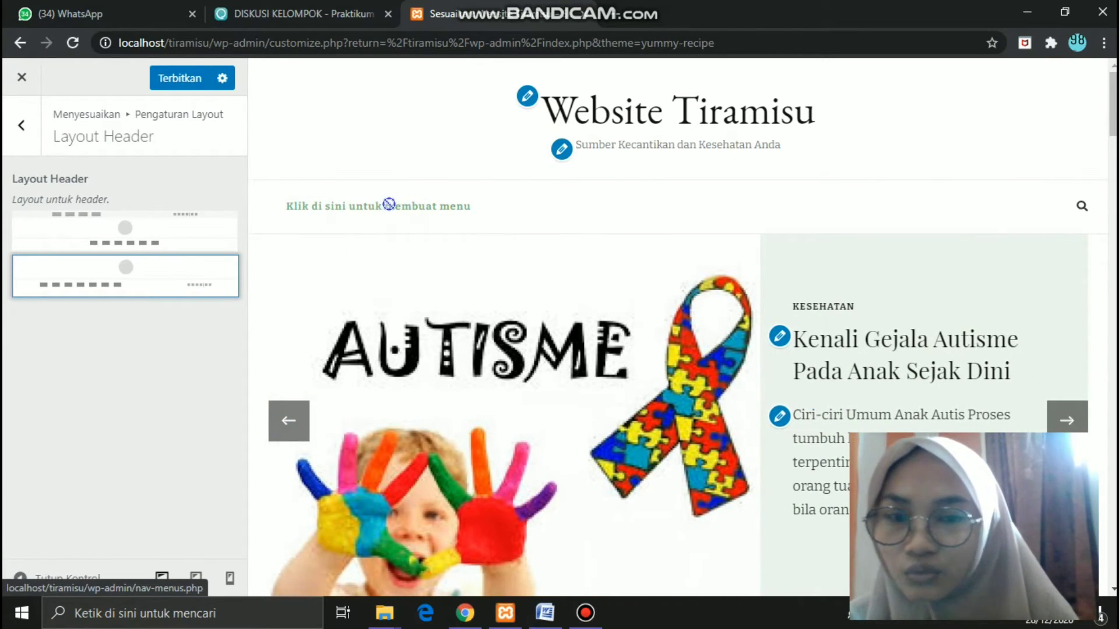
# - Return from Layout Header to the Pengaturan Layout list of header, homepage, slider and sidebar sections
pyautogui.click(22, 133)
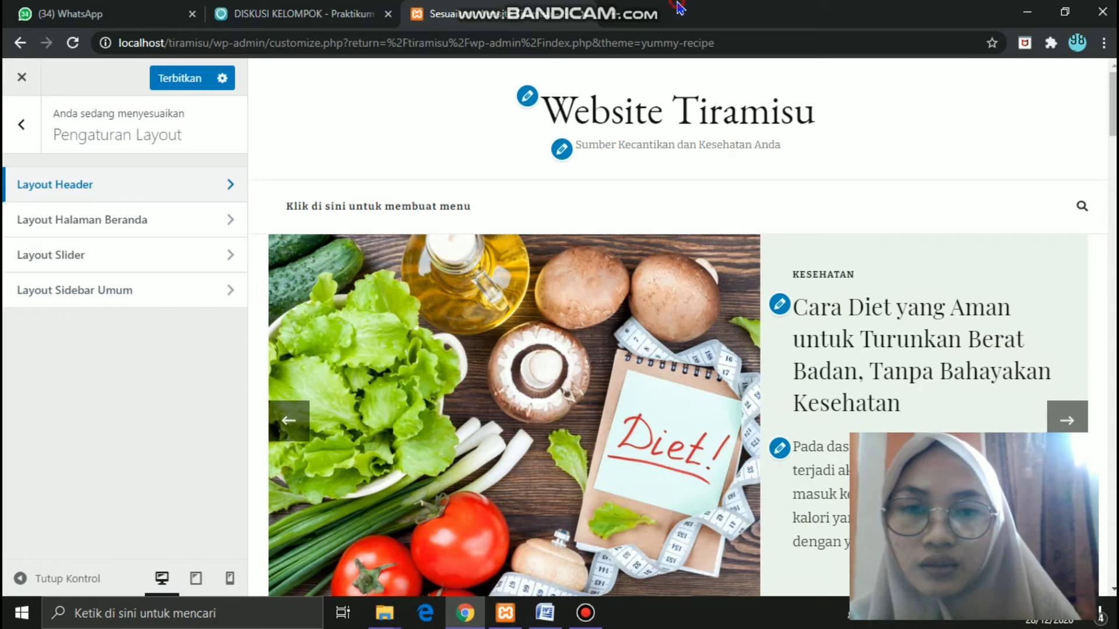
pyautogui.moveTo(681, 7)
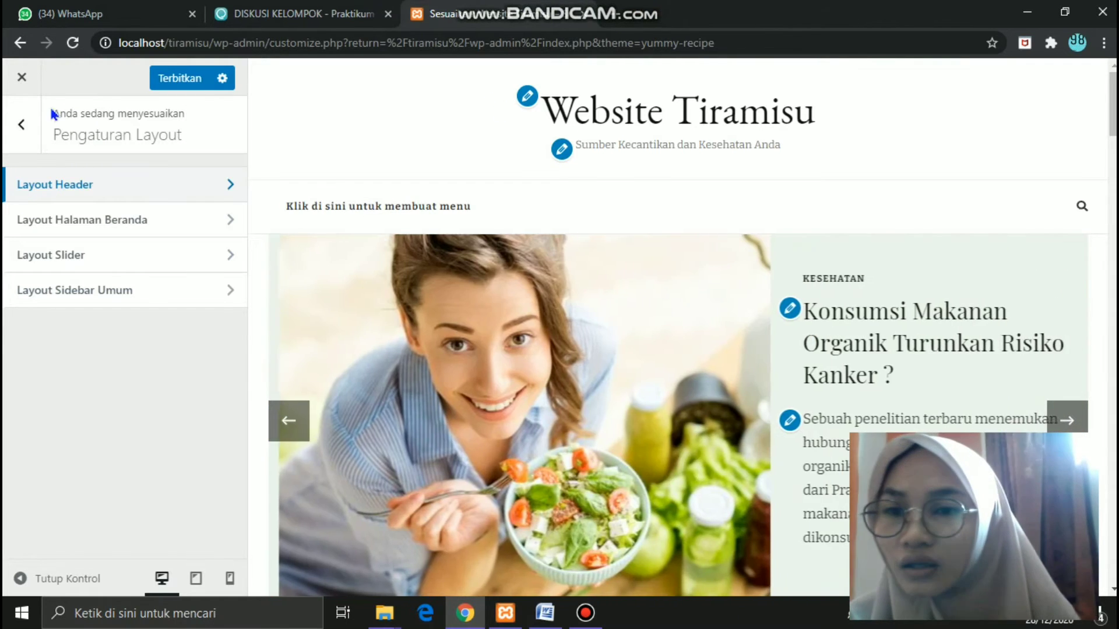
# - Look at the Gambar Latar belakang options in Pengaturan Tampilan but leave the background image unset
pyautogui.click(14, 138)
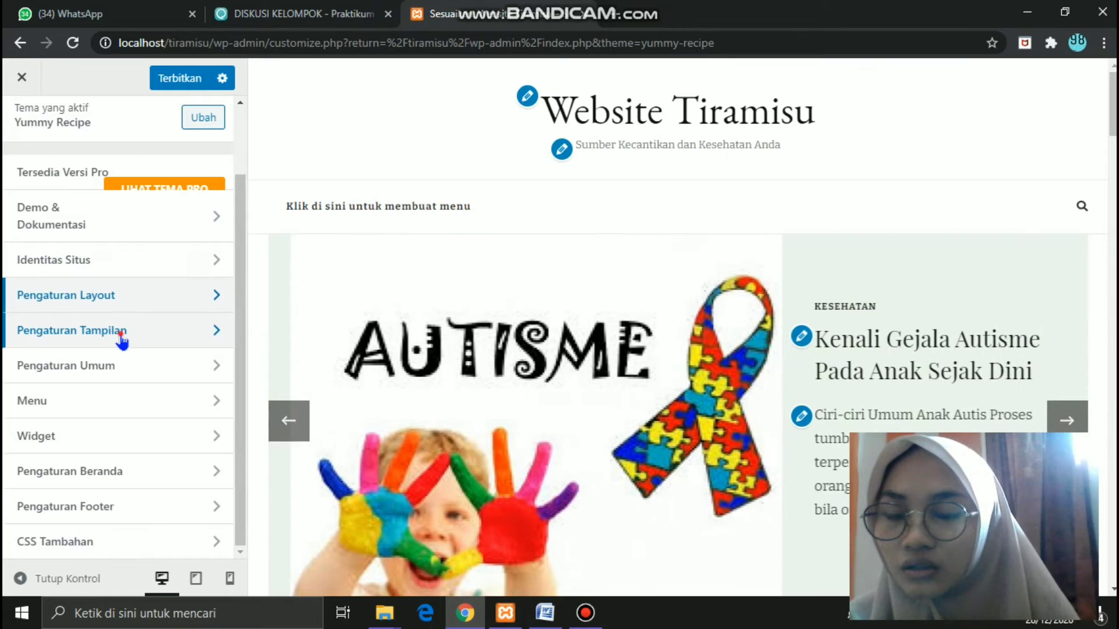
pyautogui.click(121, 341)
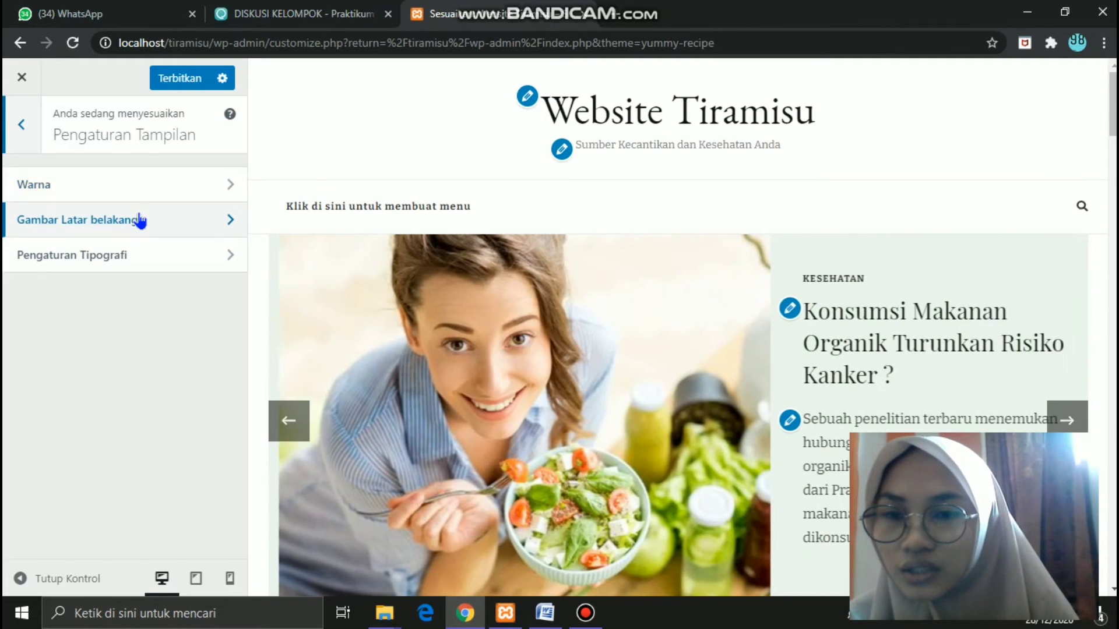
pyautogui.click(139, 216)
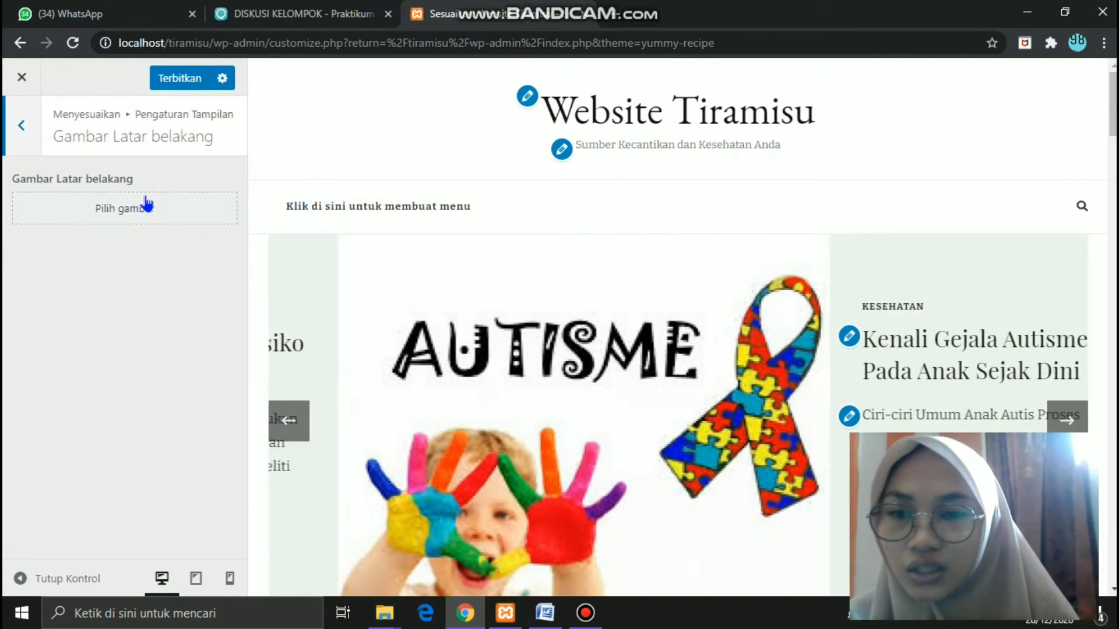
pyautogui.click(147, 219)
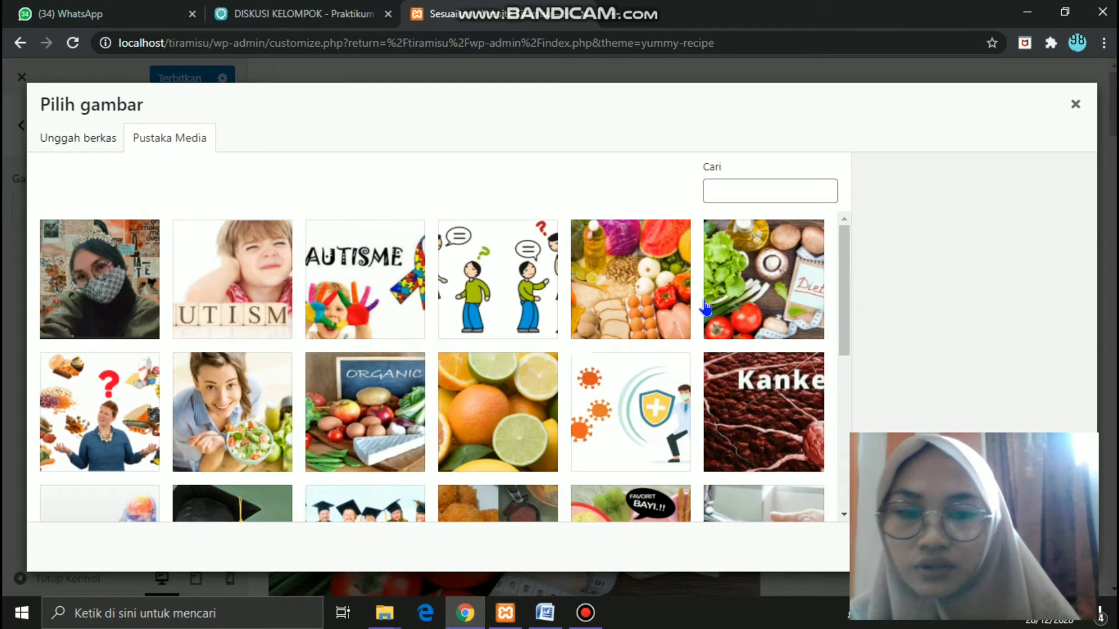
pyautogui.click(1076, 105)
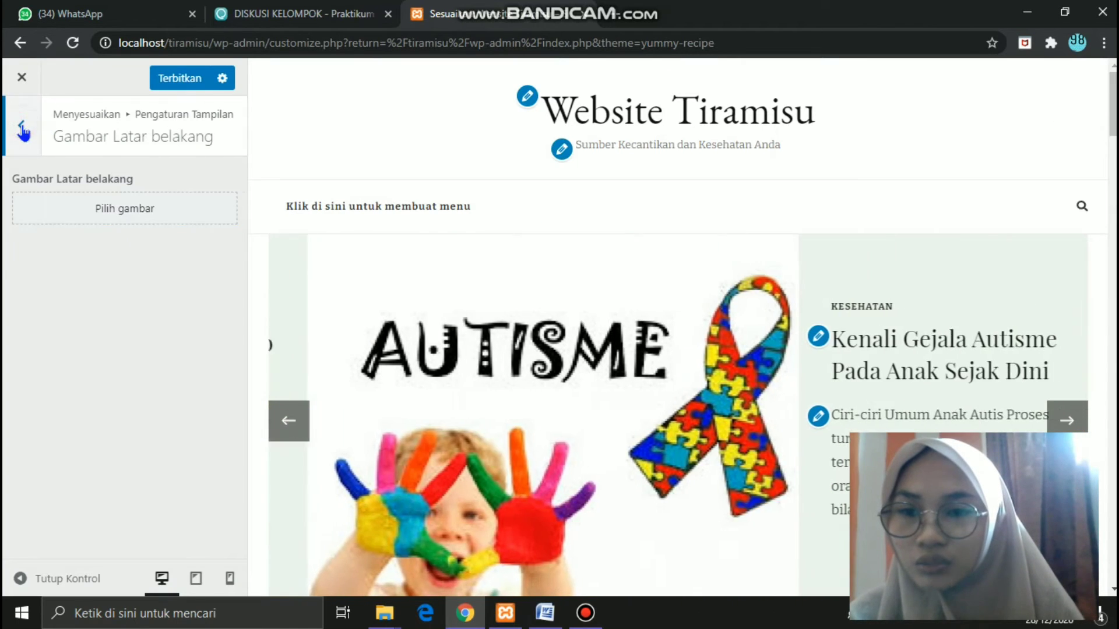
pyautogui.click(23, 130)
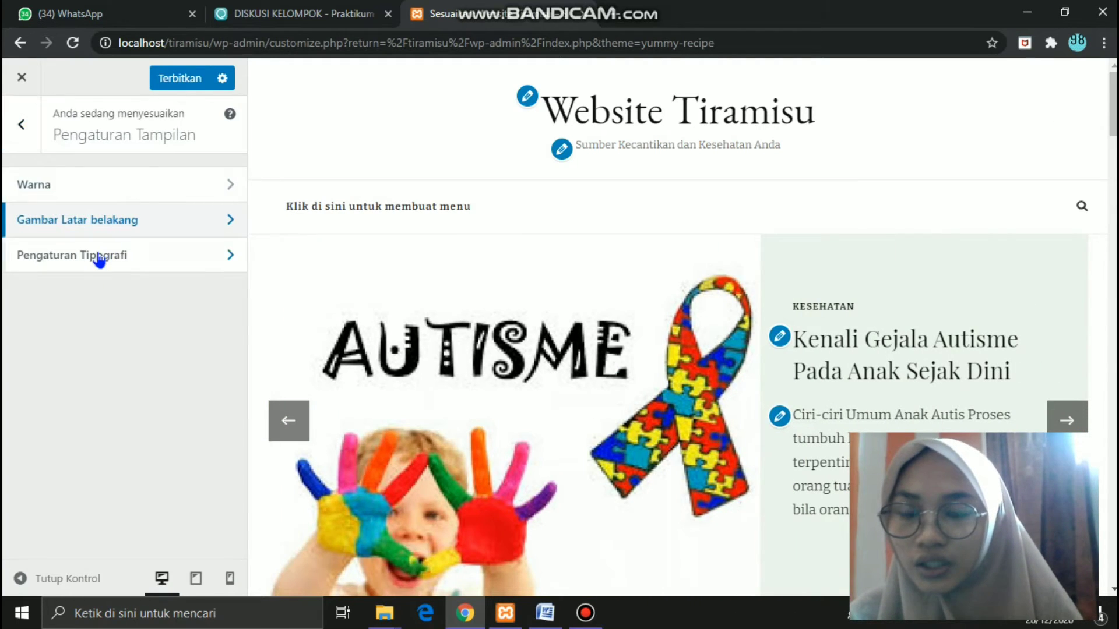
# - Set the site background colour in Warna to light purple #b588e2
pyautogui.click(103, 181)
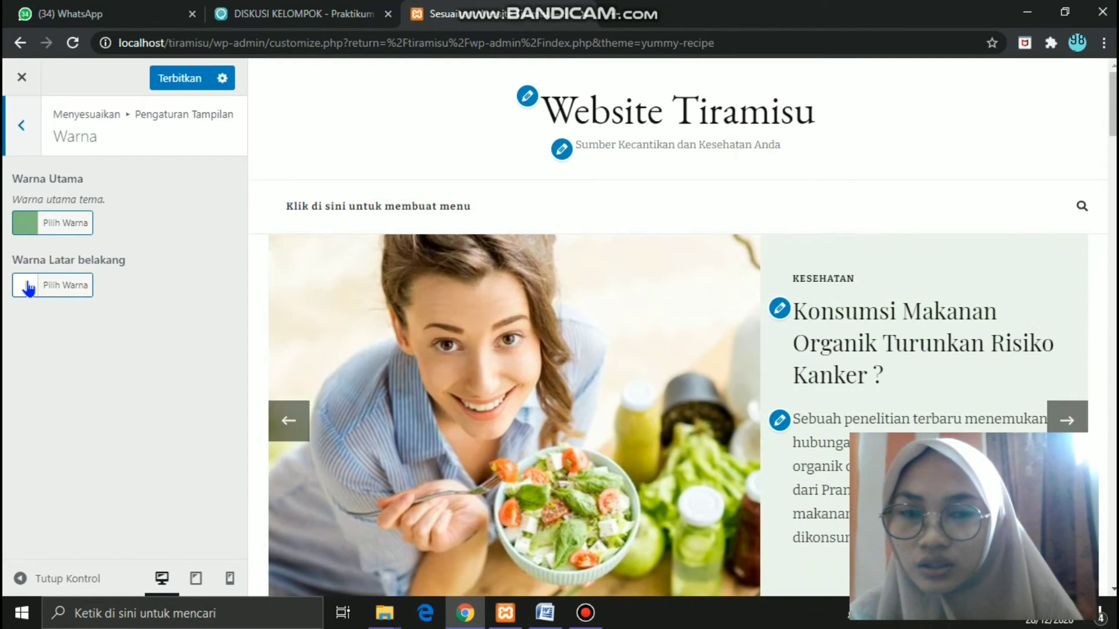
pyautogui.click(28, 288)
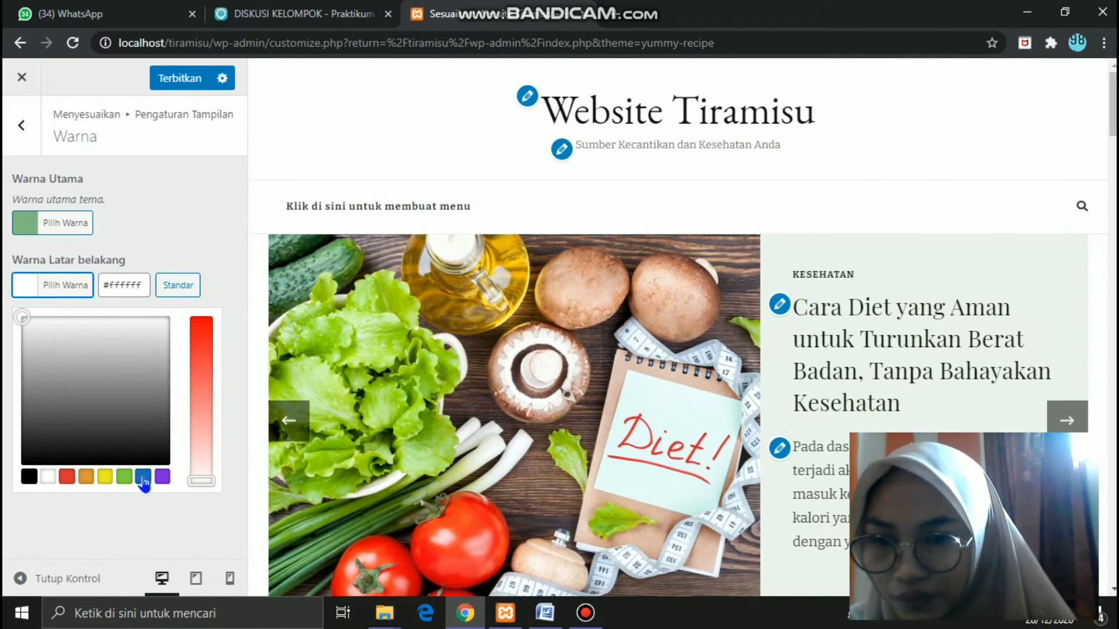
pyautogui.click(162, 476)
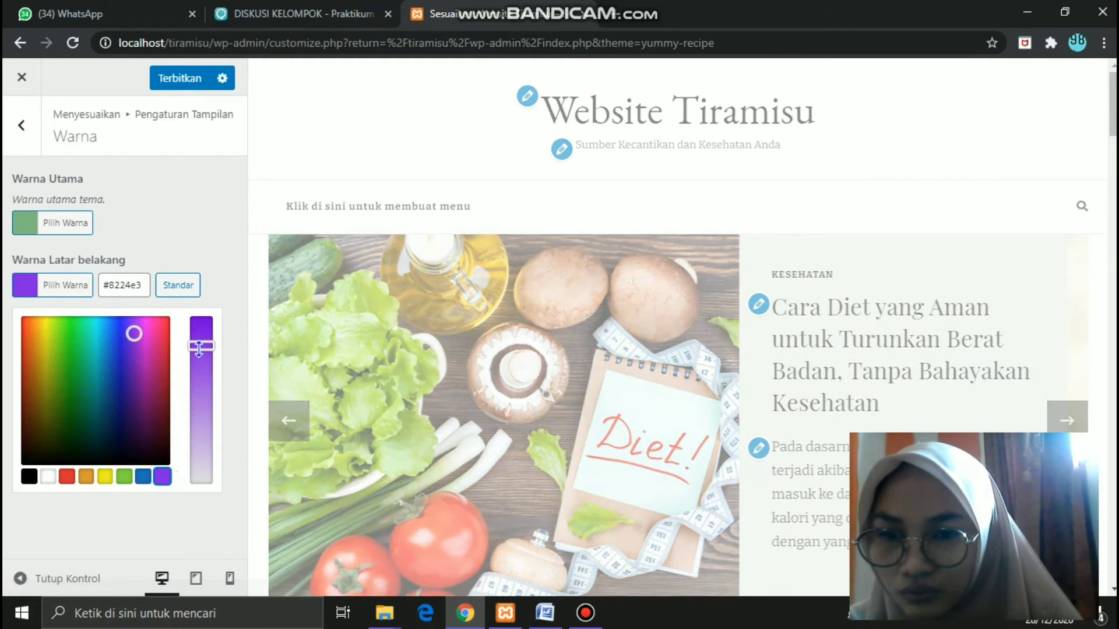
pyautogui.moveTo(200, 369); pyautogui.dragTo(200, 410)
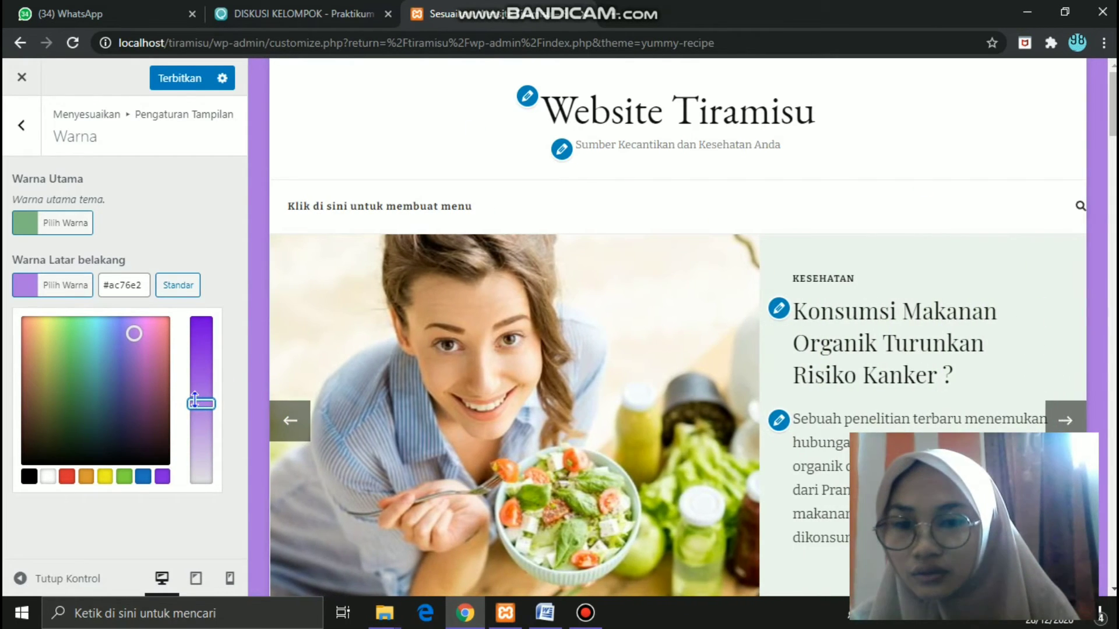
pyautogui.moveTo(198, 411); pyautogui.dragTo(198, 423)
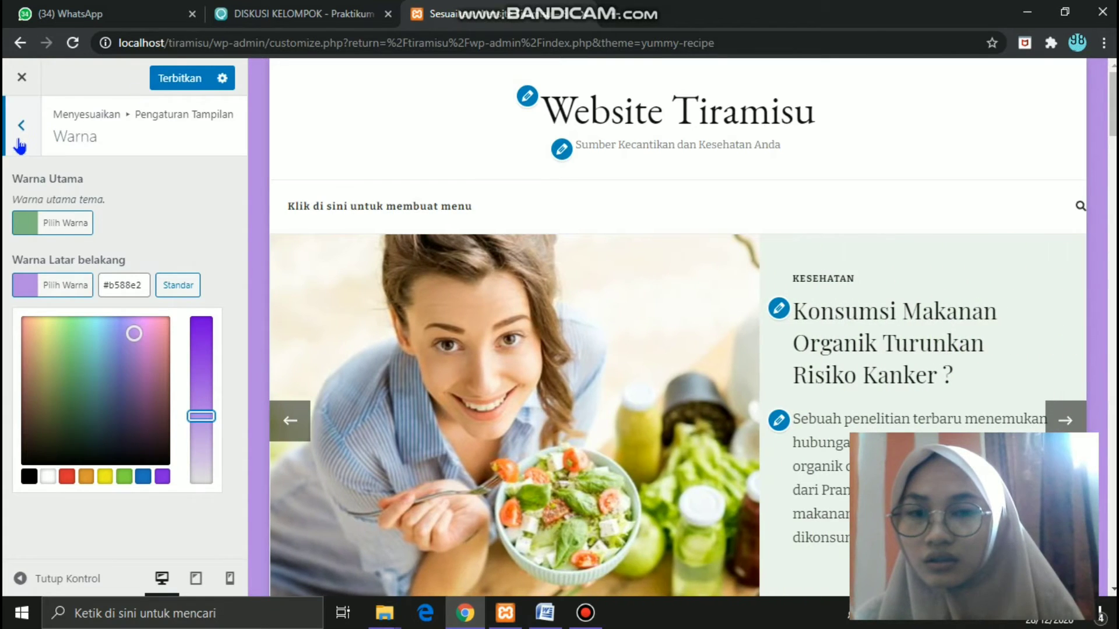
pyautogui.click(20, 145)
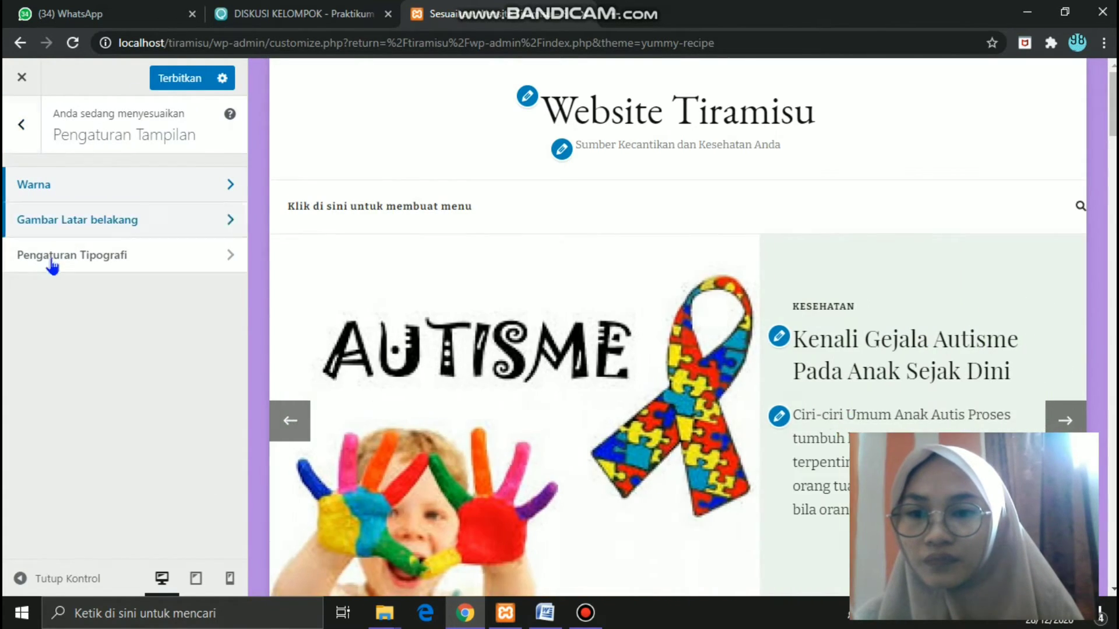
# - Review the general settings in the preview and publish all customizer changes
pyautogui.click(16, 124)
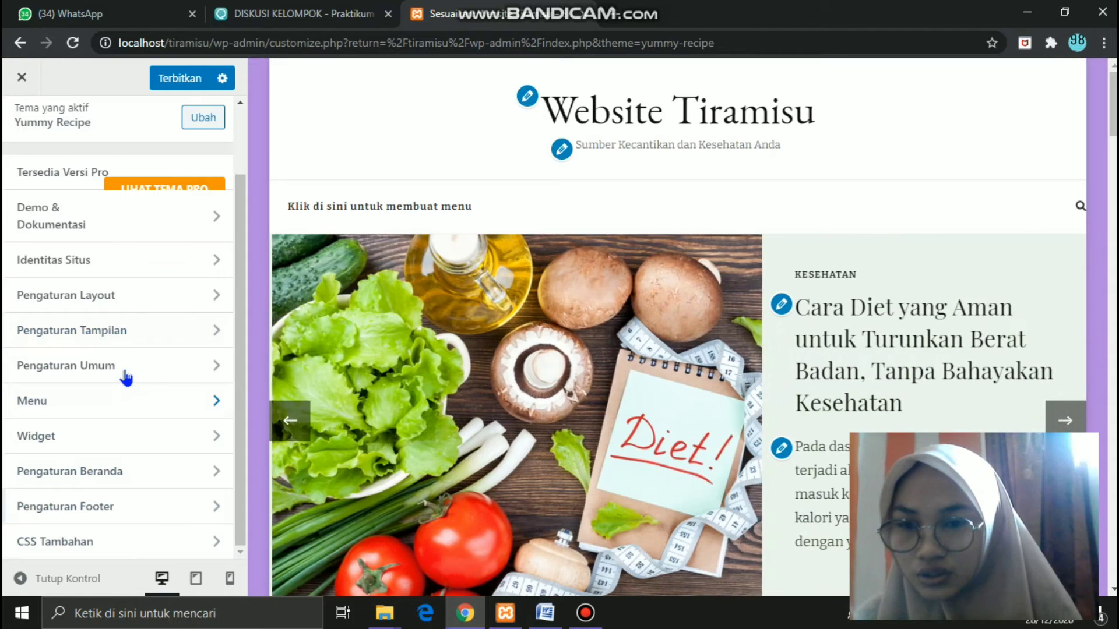
pyautogui.click(126, 376)
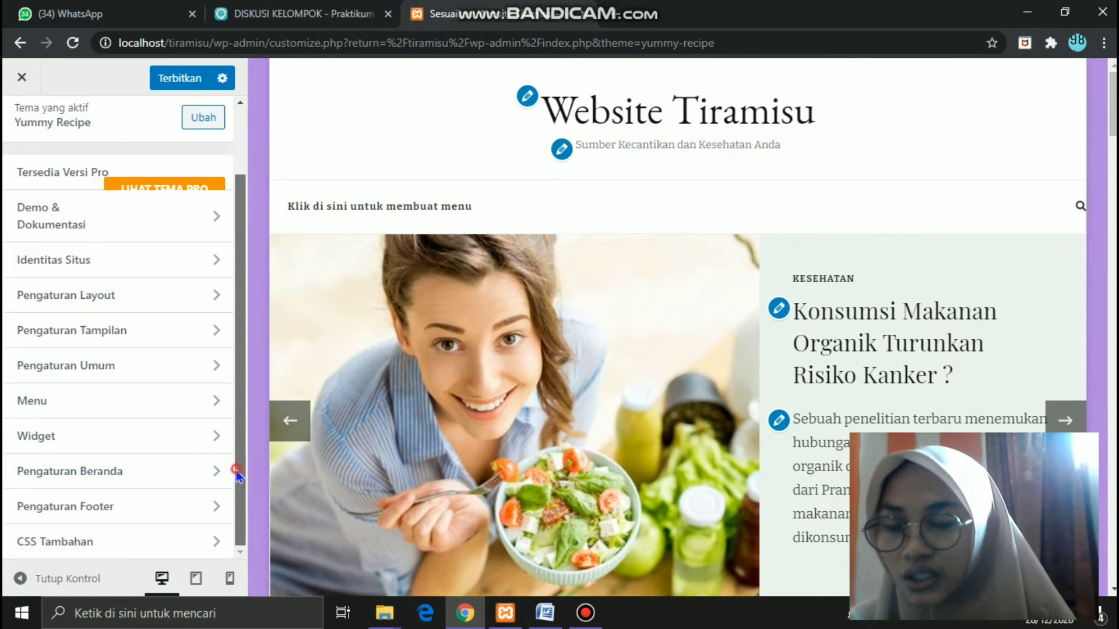
pyautogui.scroll(1, 232, 366)
pyautogui.scroll(1, 232, 366)
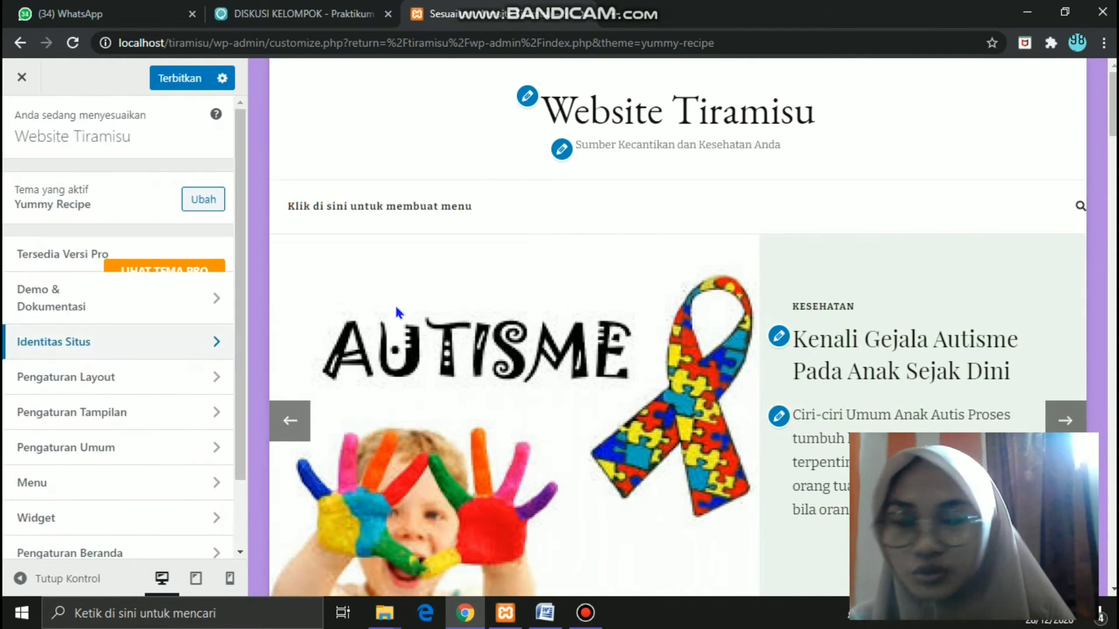
pyautogui.scroll(-6, 658, 124)
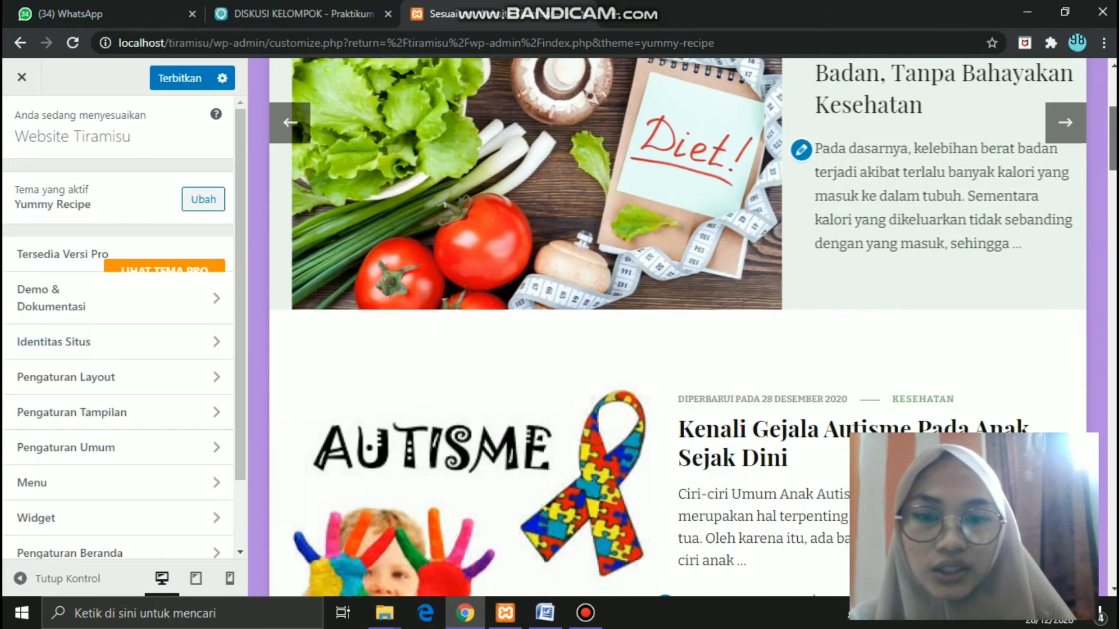
pyautogui.scroll(6, 658, 124)
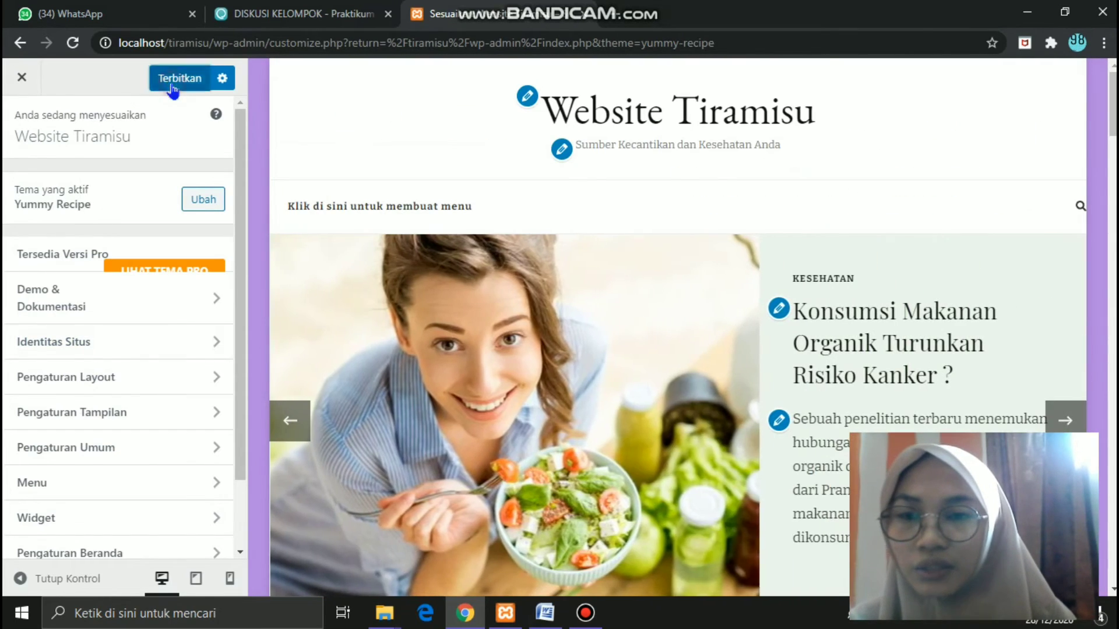
pyautogui.click(172, 85)
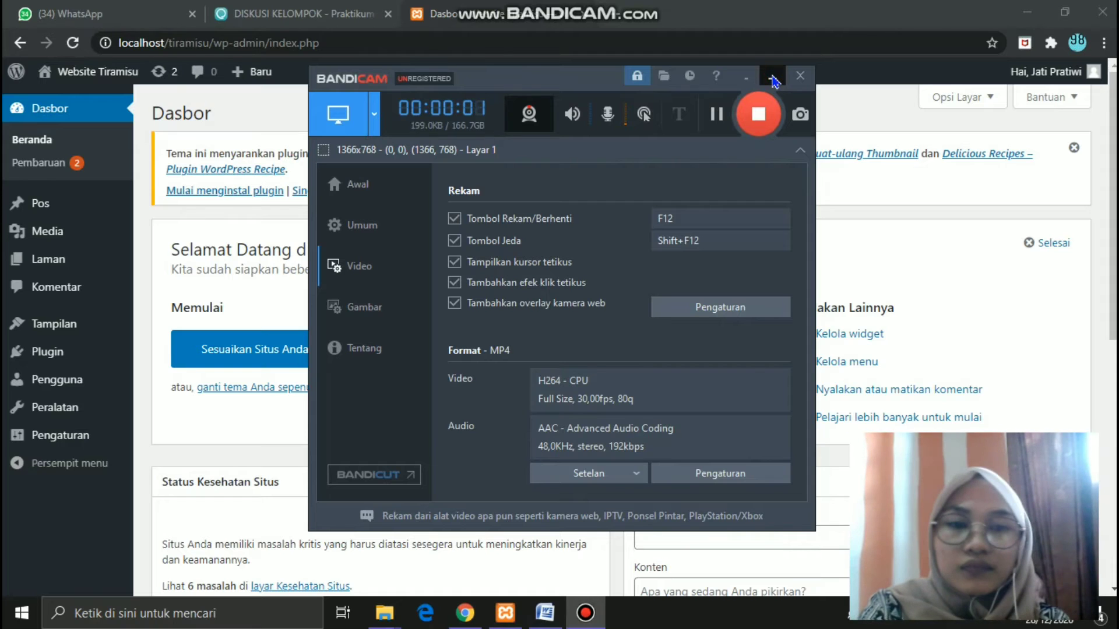
# - Start installing the Yoast SEO plugin from the Populer list in Plugin > Tambah Baru
pyautogui.click(772, 77)
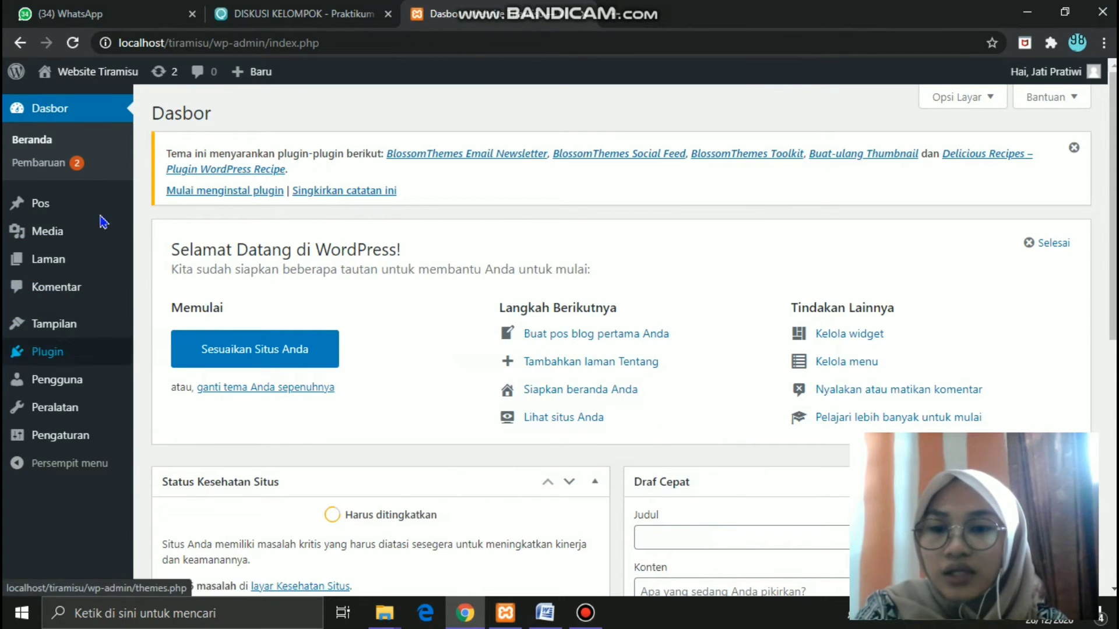
pyautogui.moveTo(50, 362)
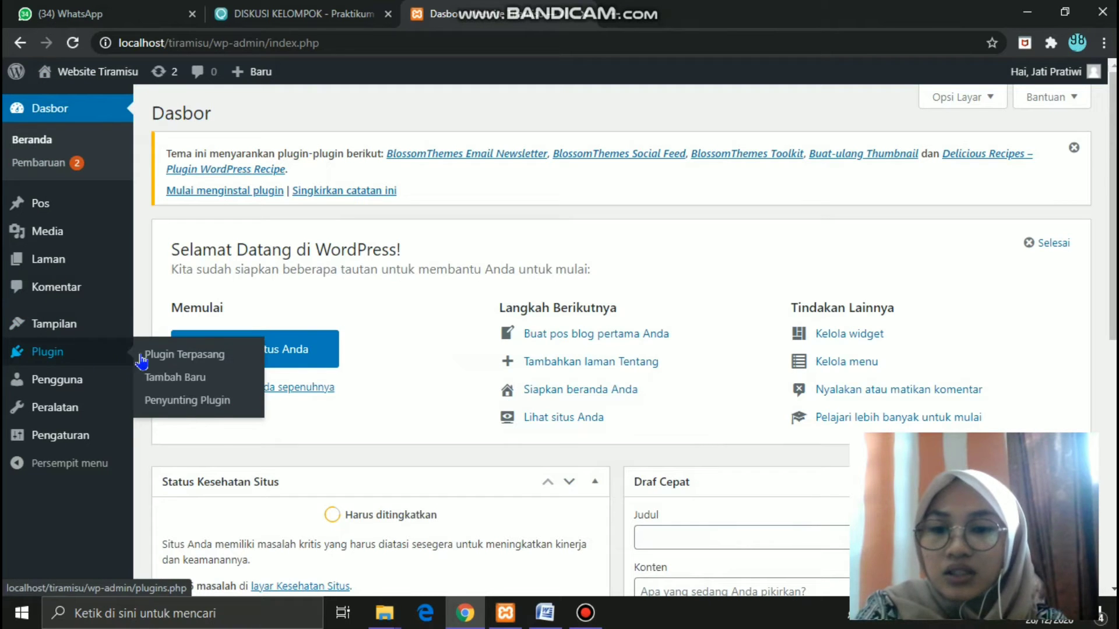
pyautogui.click(170, 380)
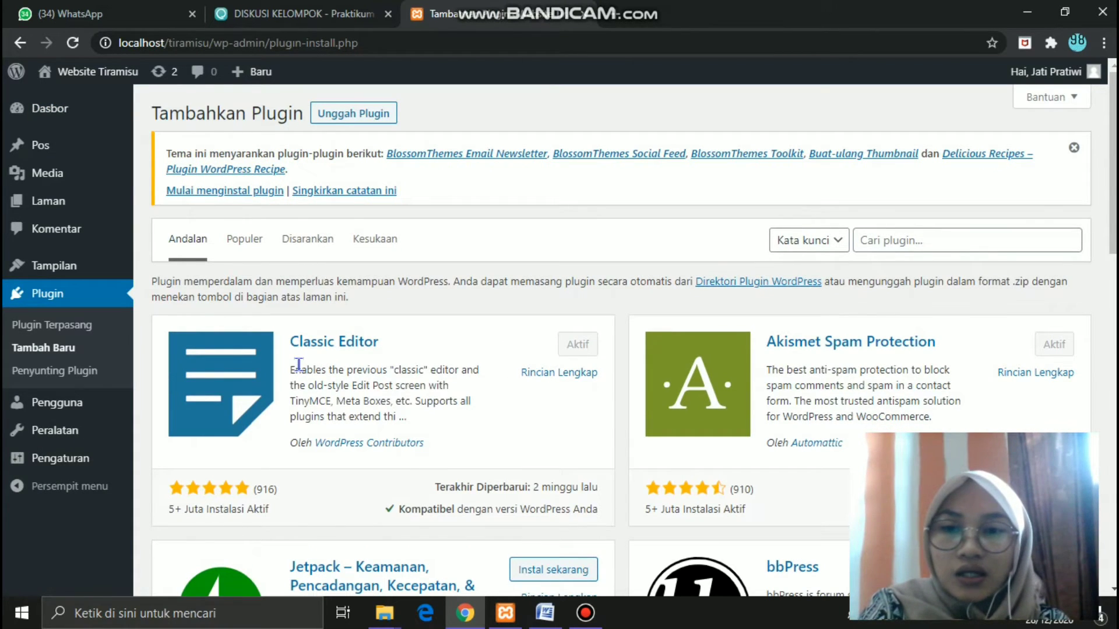
pyautogui.click(246, 242)
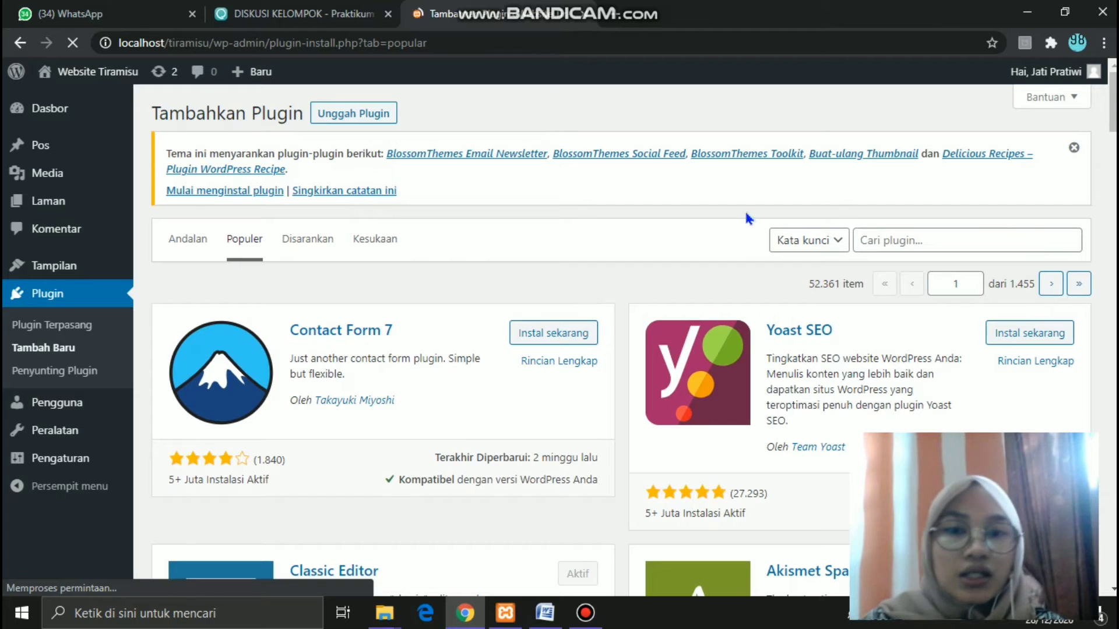
pyautogui.scroll(-3, 932, 341)
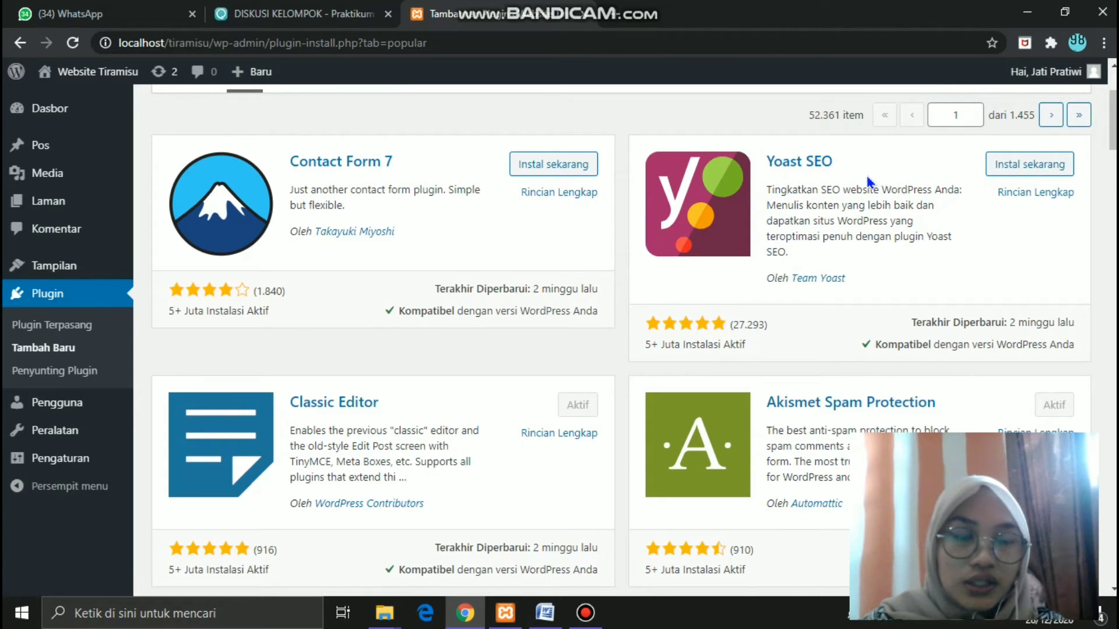
pyautogui.click(1002, 170)
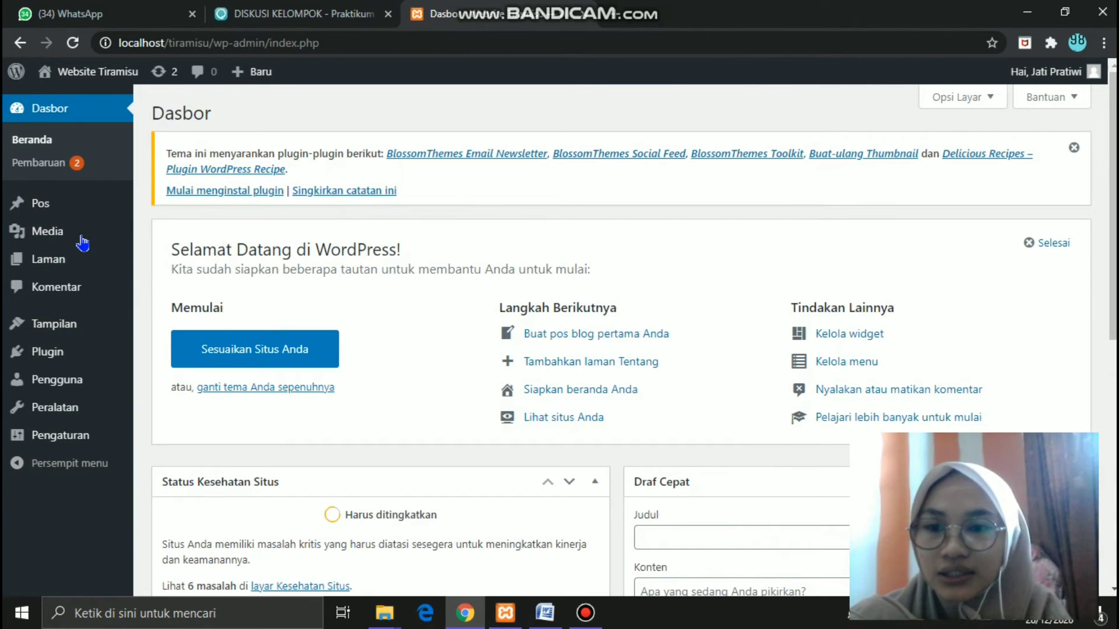
pyautogui.moveTo(28, 208)
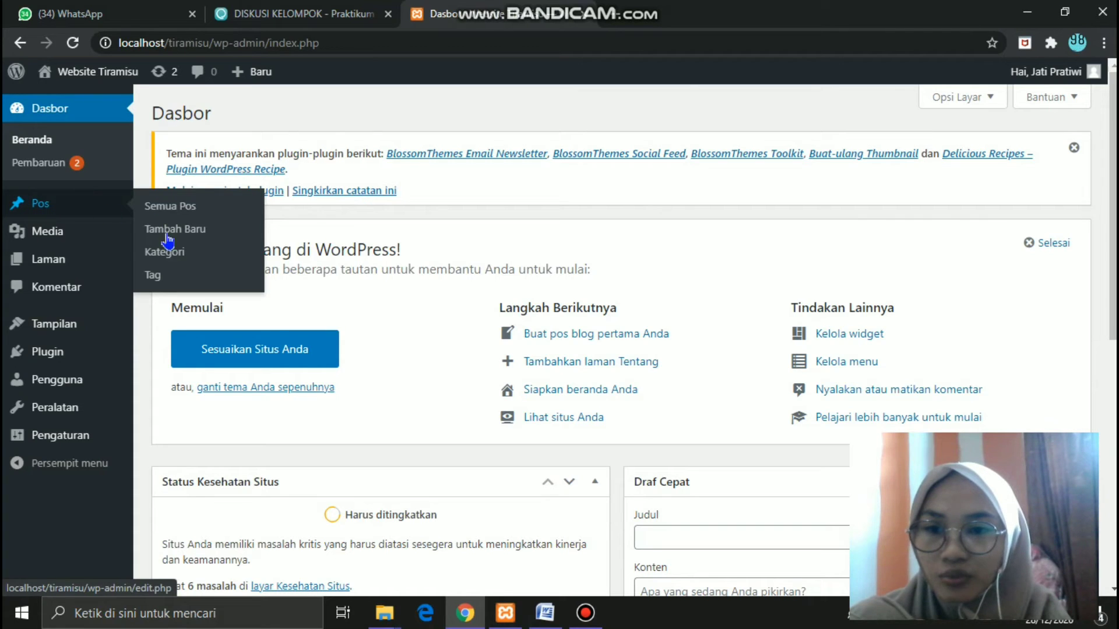
# - On the Kategori page, enter the slug serum-wajah_kecantikan and choose Kecantikan as parent
pyautogui.click(170, 254)
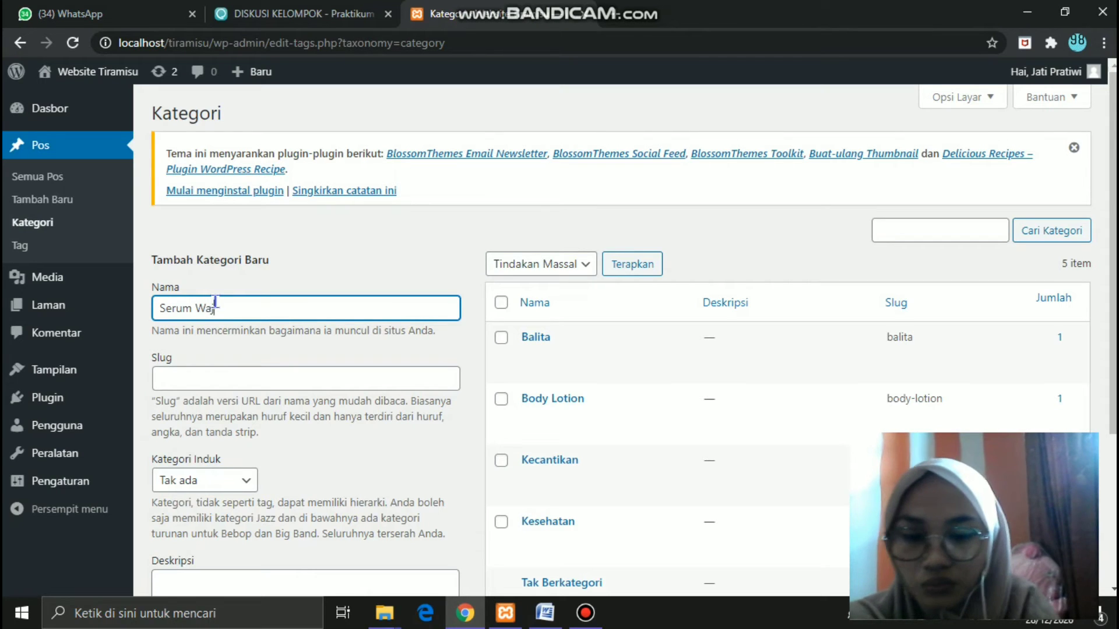
pyautogui.click(202, 380)
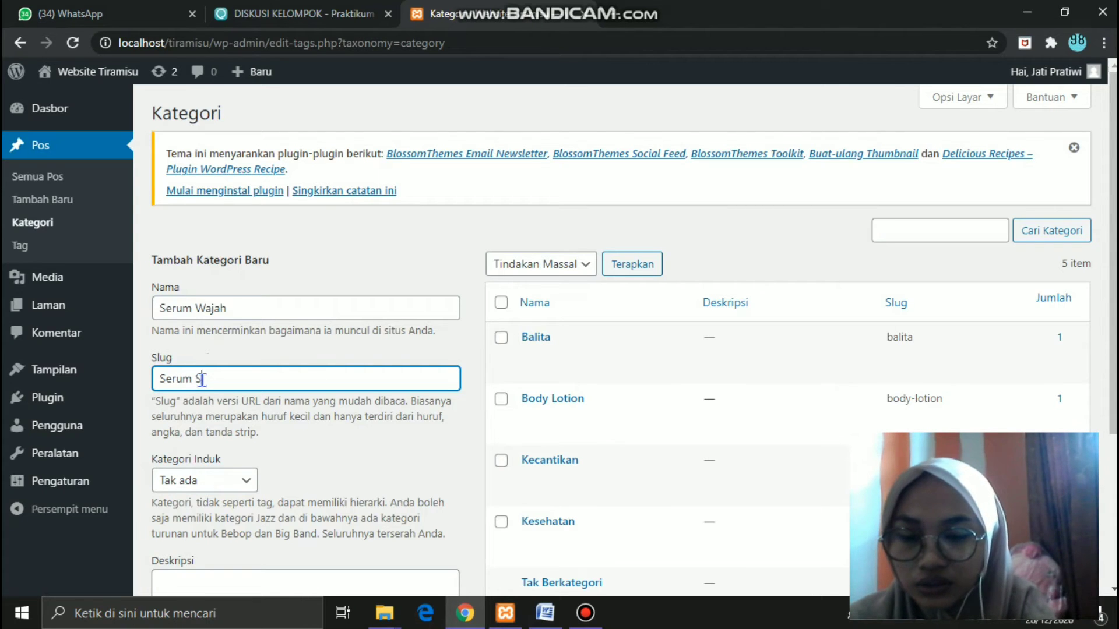
pyautogui.write('Serum Serum')
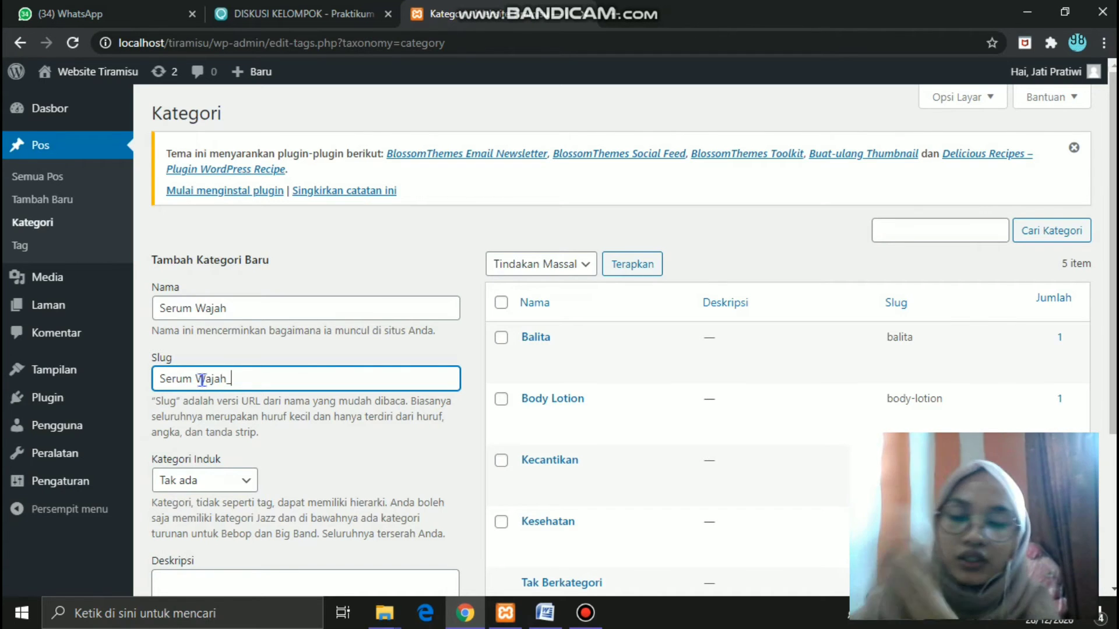
pyautogui.write('ecan')
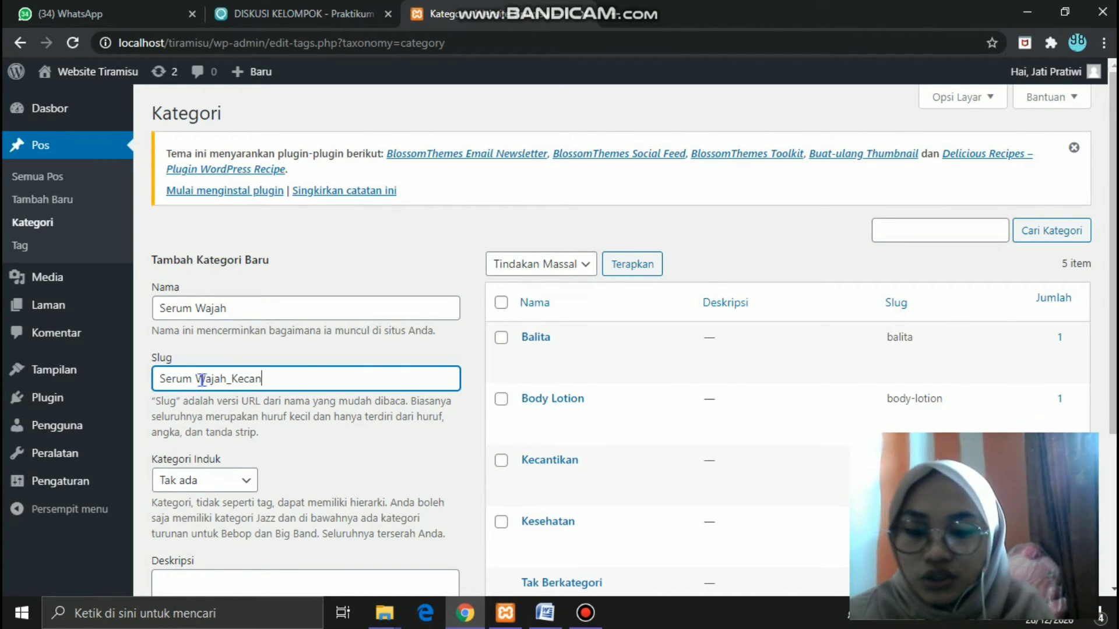
pyautogui.write('tikan')
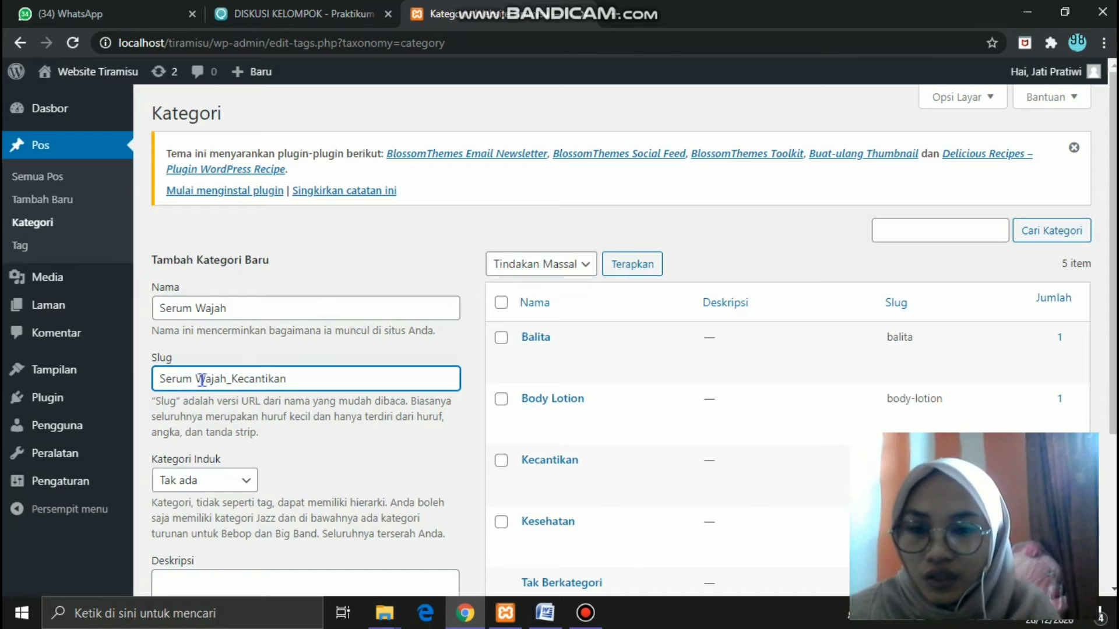
pyautogui.click(245, 484)
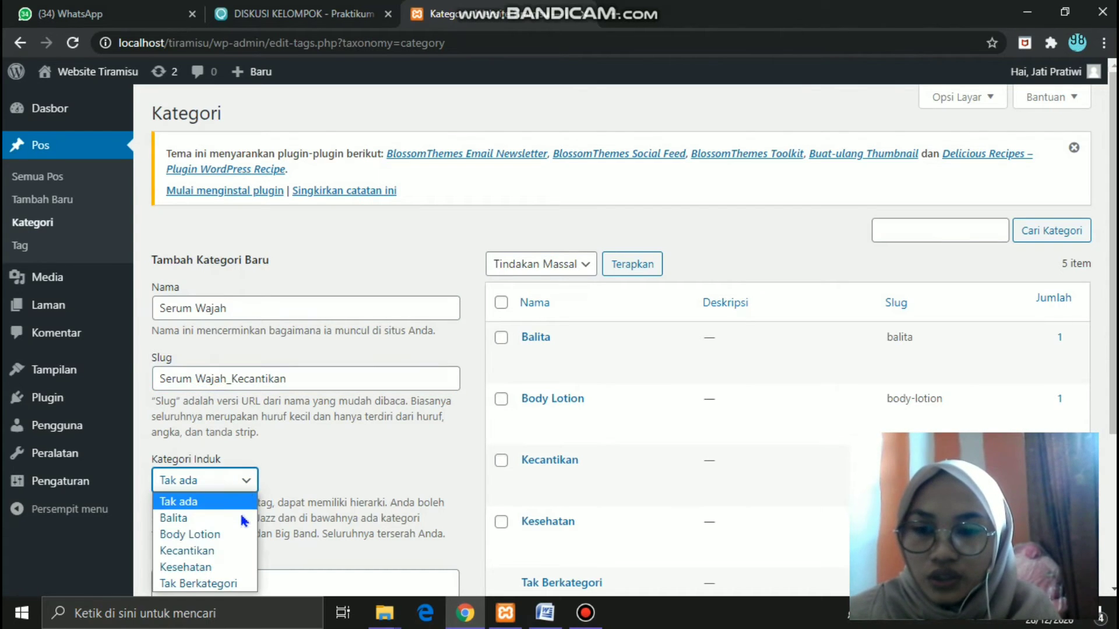
pyautogui.click(200, 556)
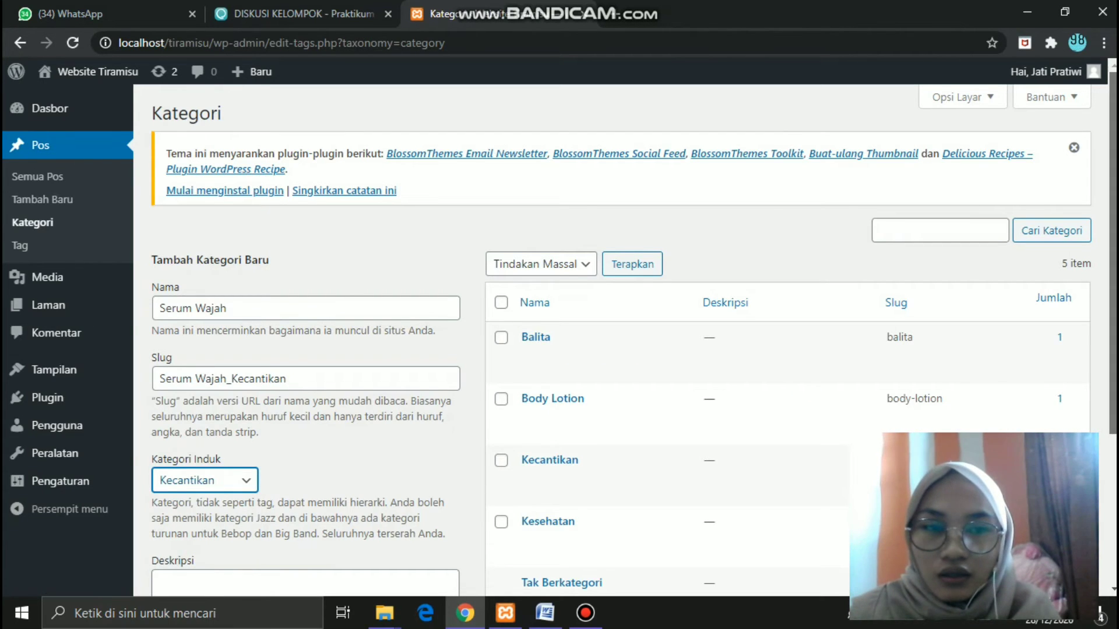
# - Describe Serum Wajah as a face-whitening serum and add the new category
pyautogui.scroll(-2, 335, 460)
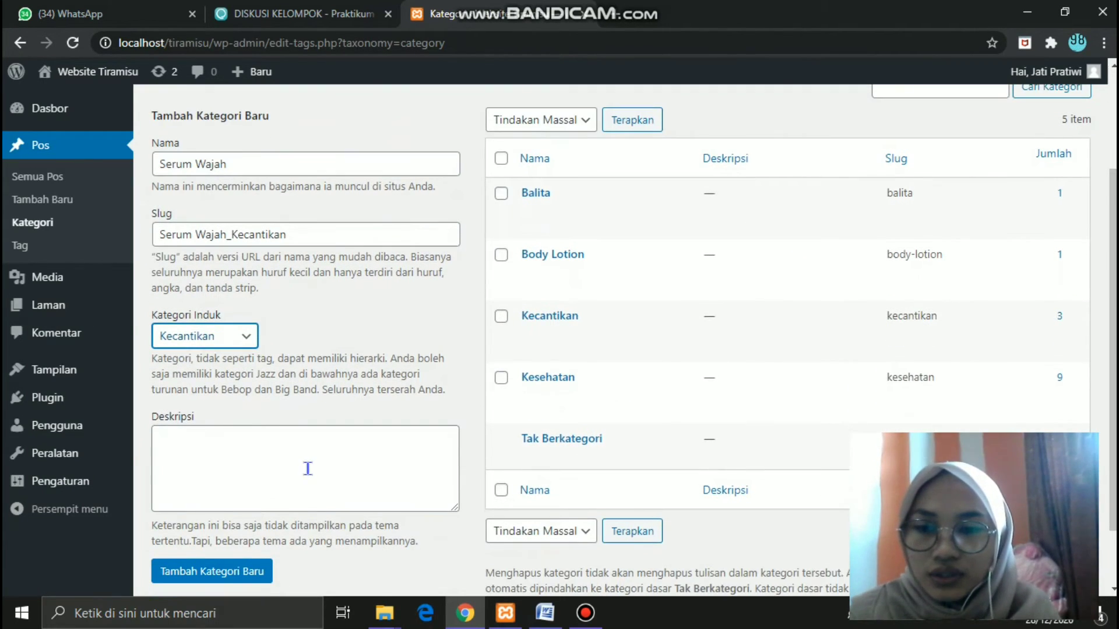
pyautogui.click(308, 469)
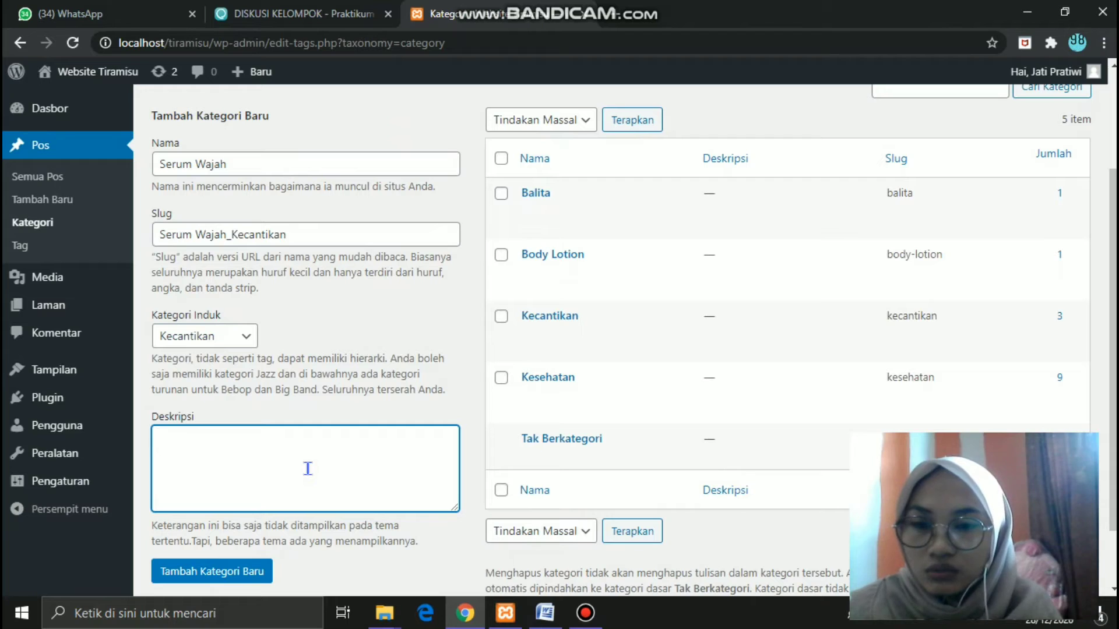
pyautogui.write('Menje')
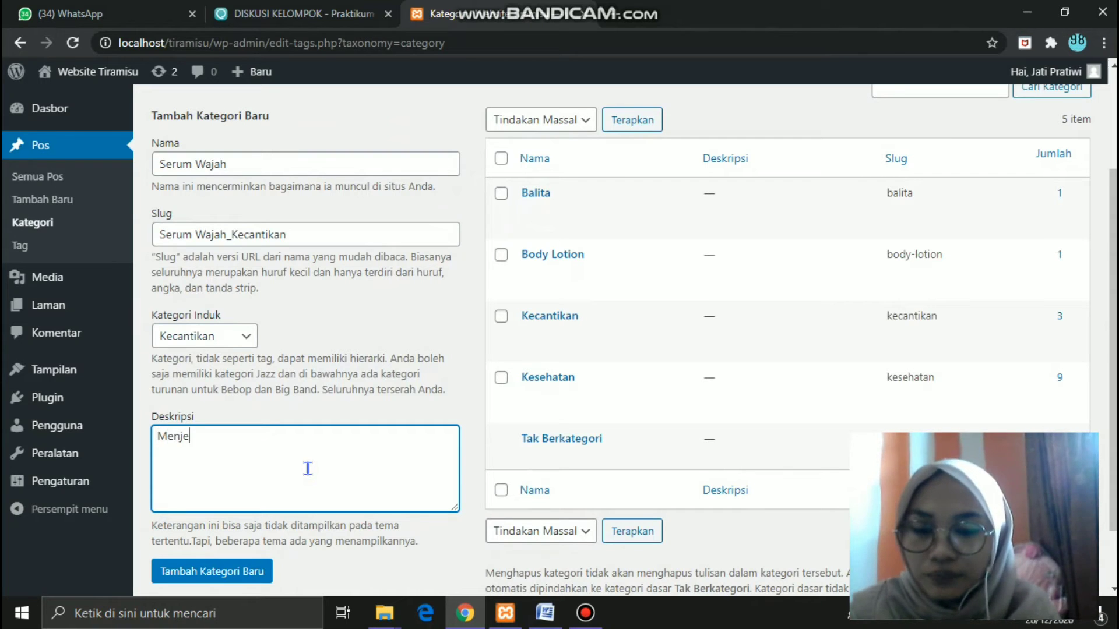
pyautogui.write('laskan ')
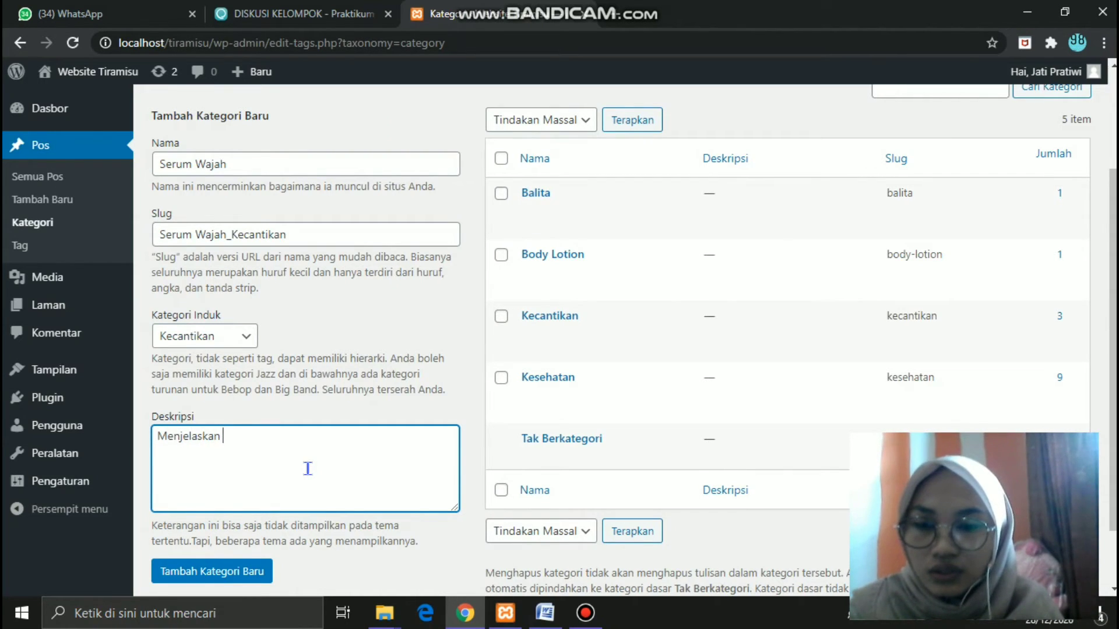
pyautogui.write('tentang ser')
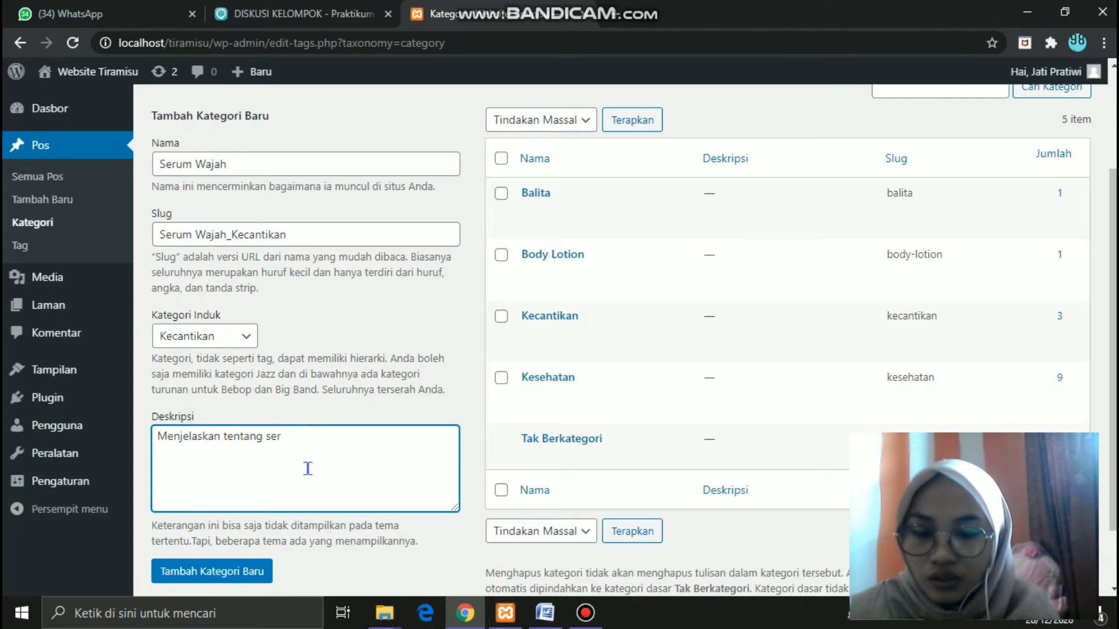
pyautogui.write('um waj')
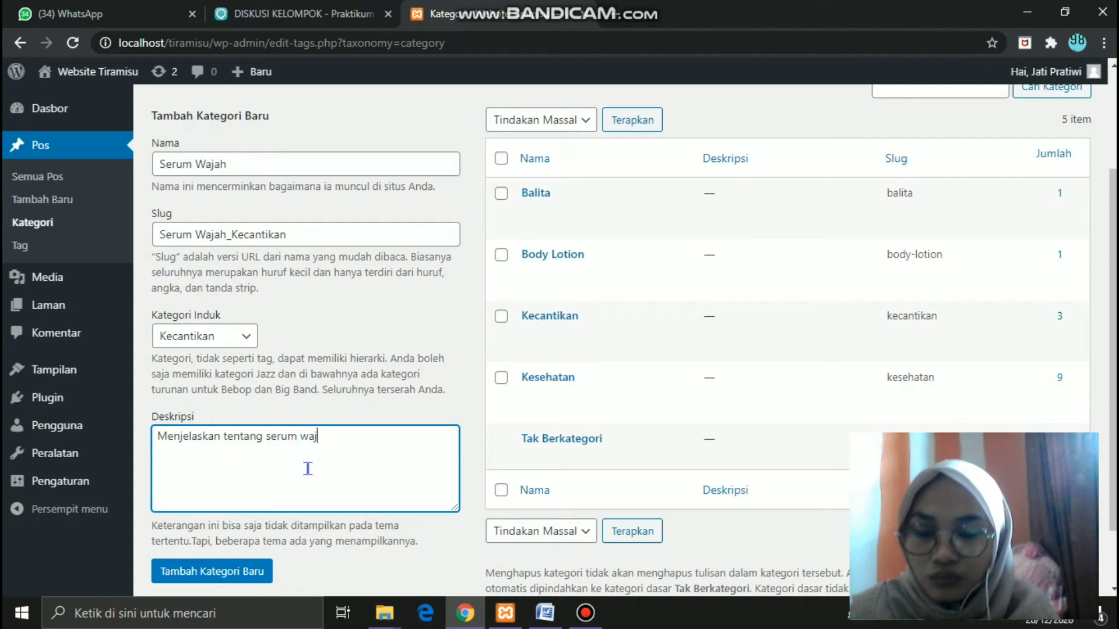
pyautogui.write('ah untuk')
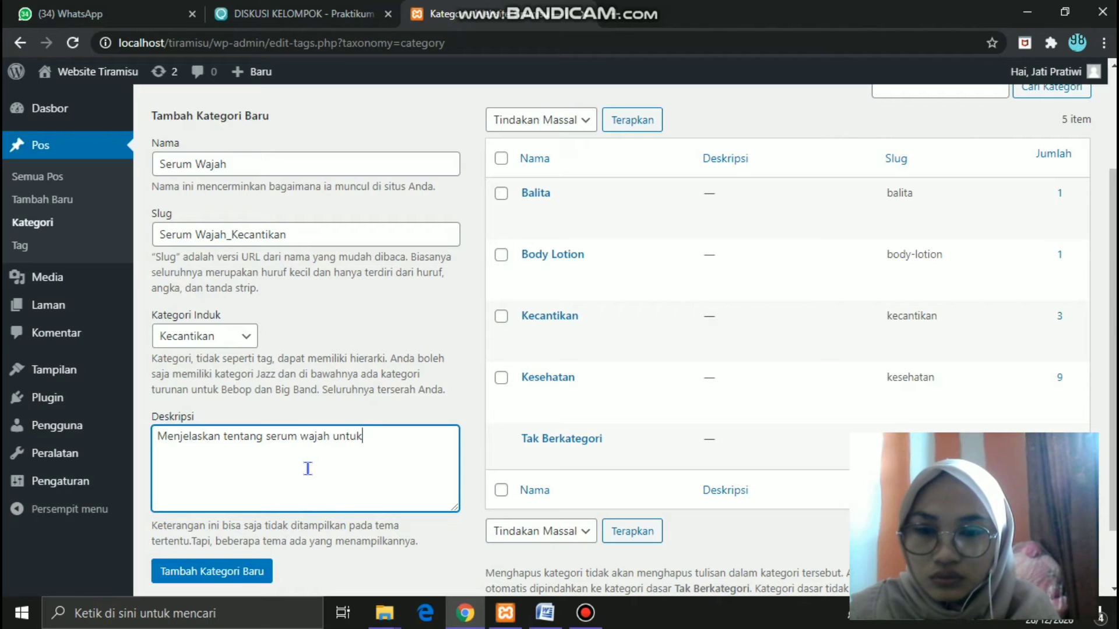
pyautogui.write('memutih')
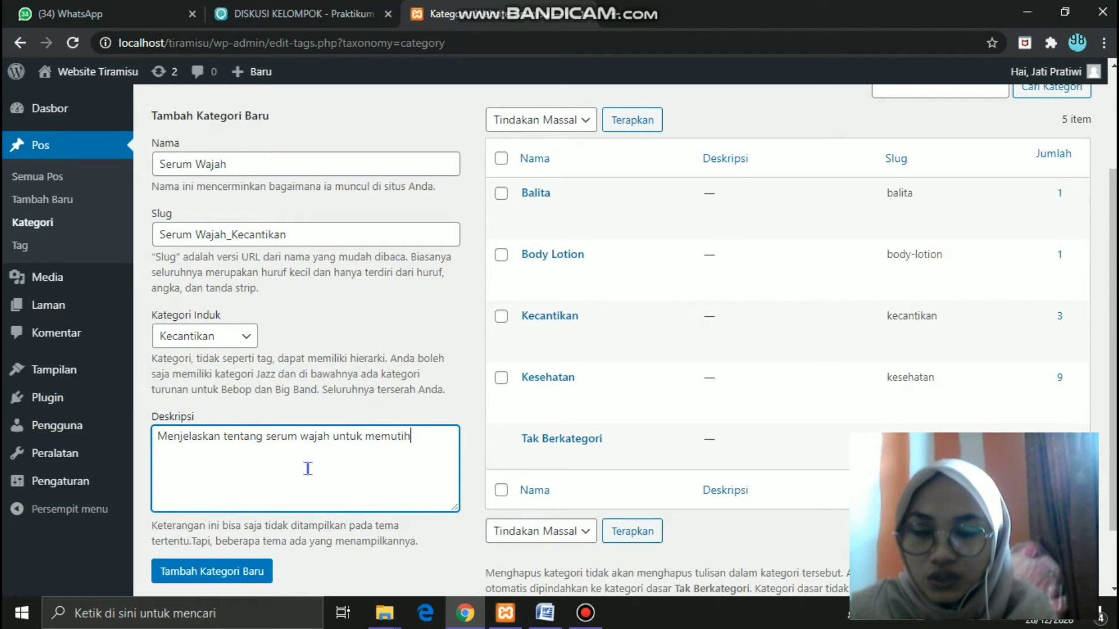
pyautogui.write('kan')
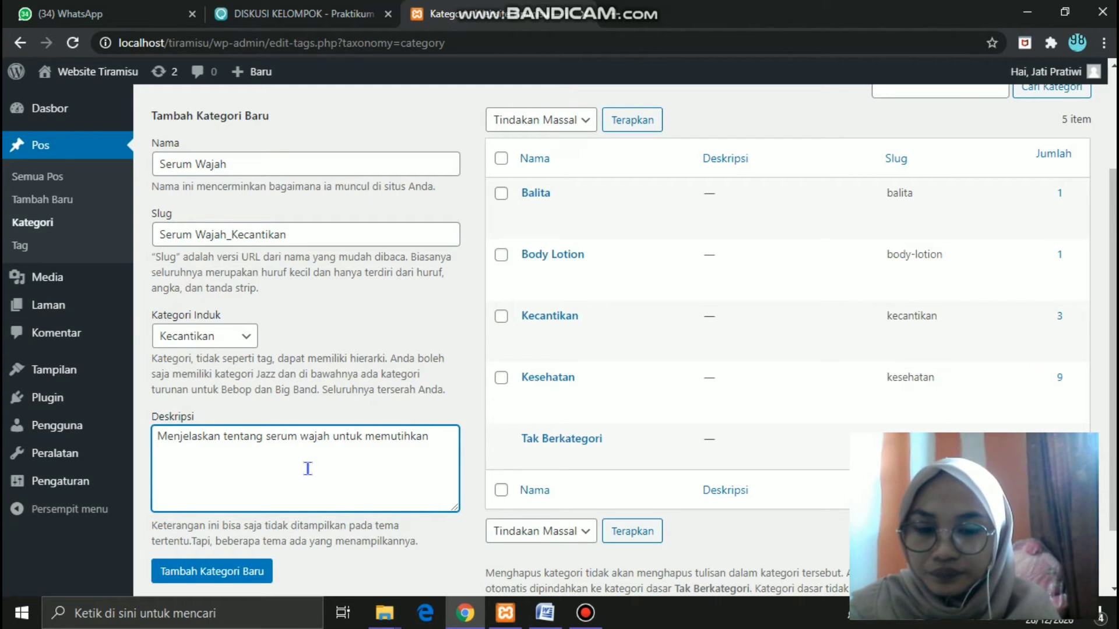
pyautogui.write(' wajah.')
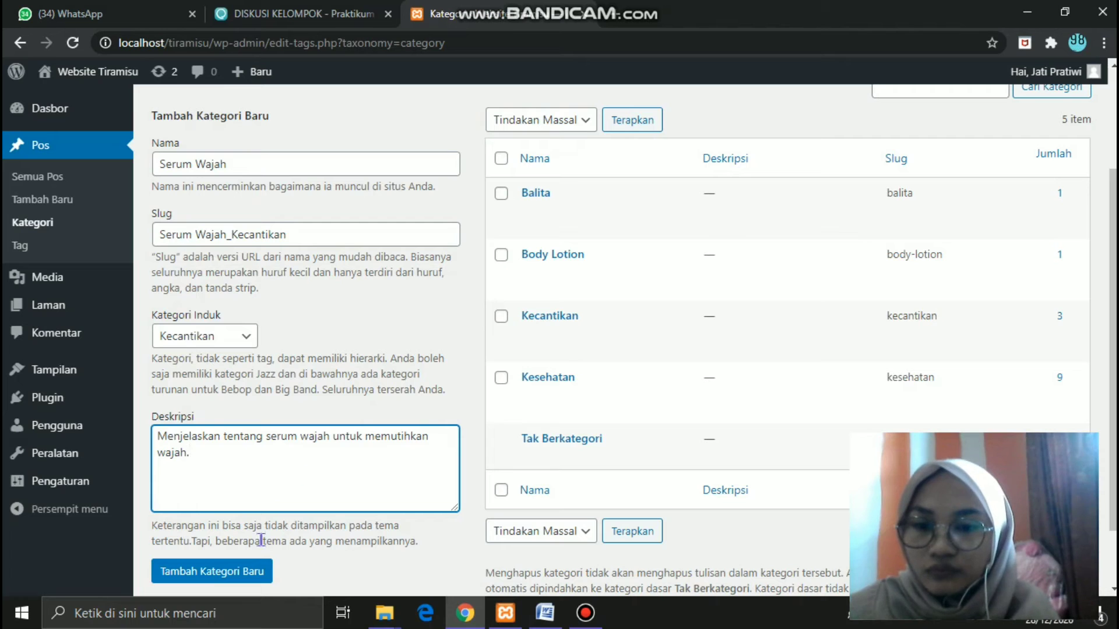
pyautogui.click(237, 574)
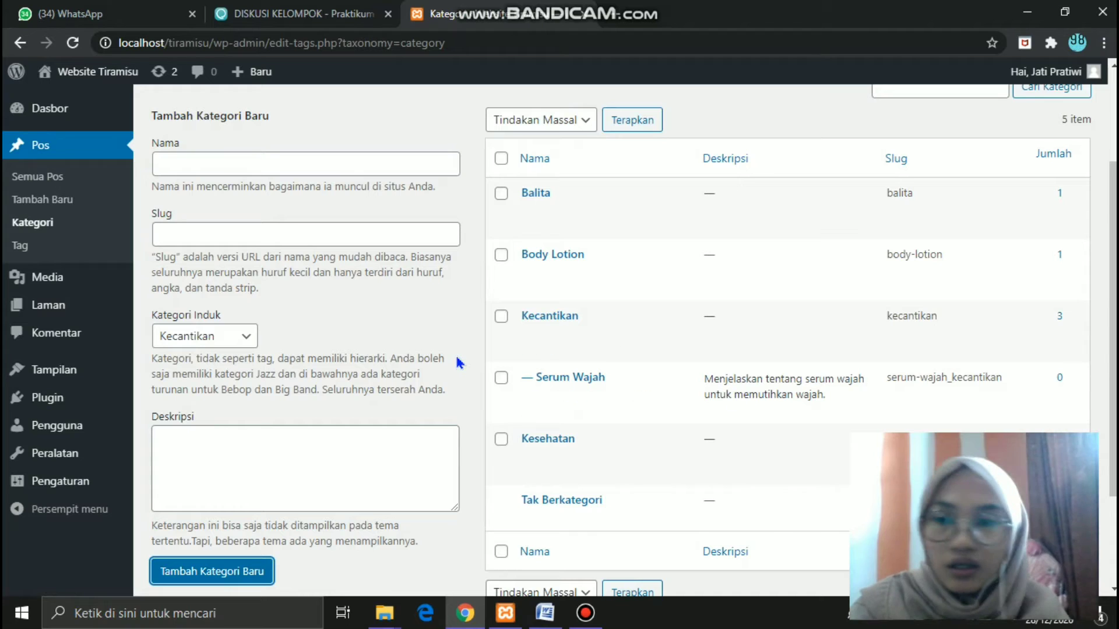
# - On the Tag page, name a new tag Acne with slug acne_kesehatan
pyautogui.click(22, 249)
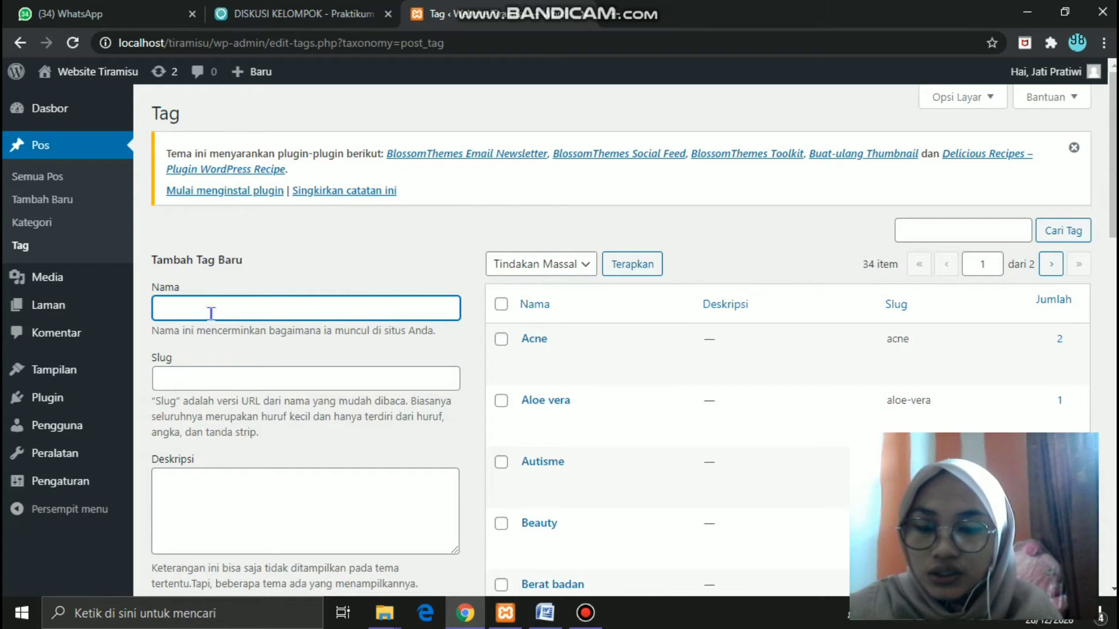
pyautogui.write('Acne')
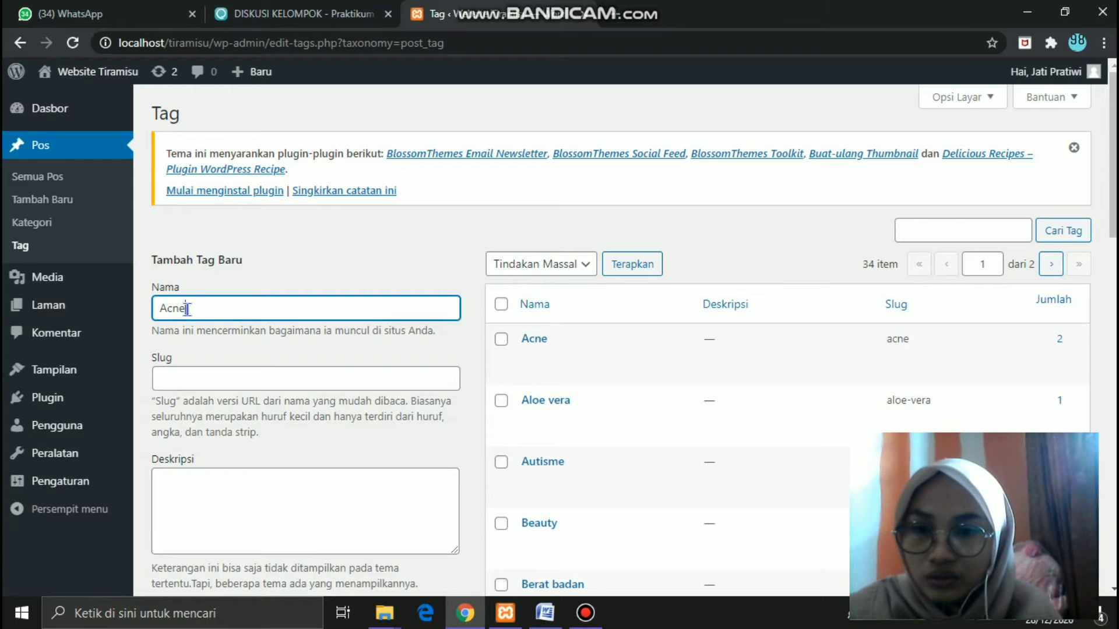
pyautogui.click(179, 379)
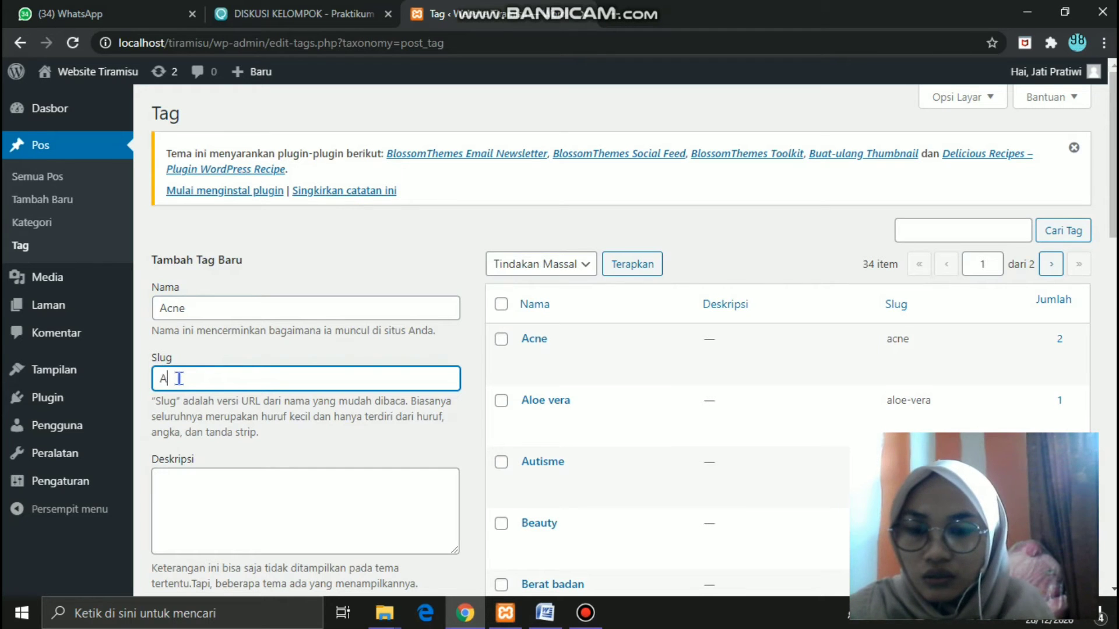
pyautogui.write('Acne_kesehatan')
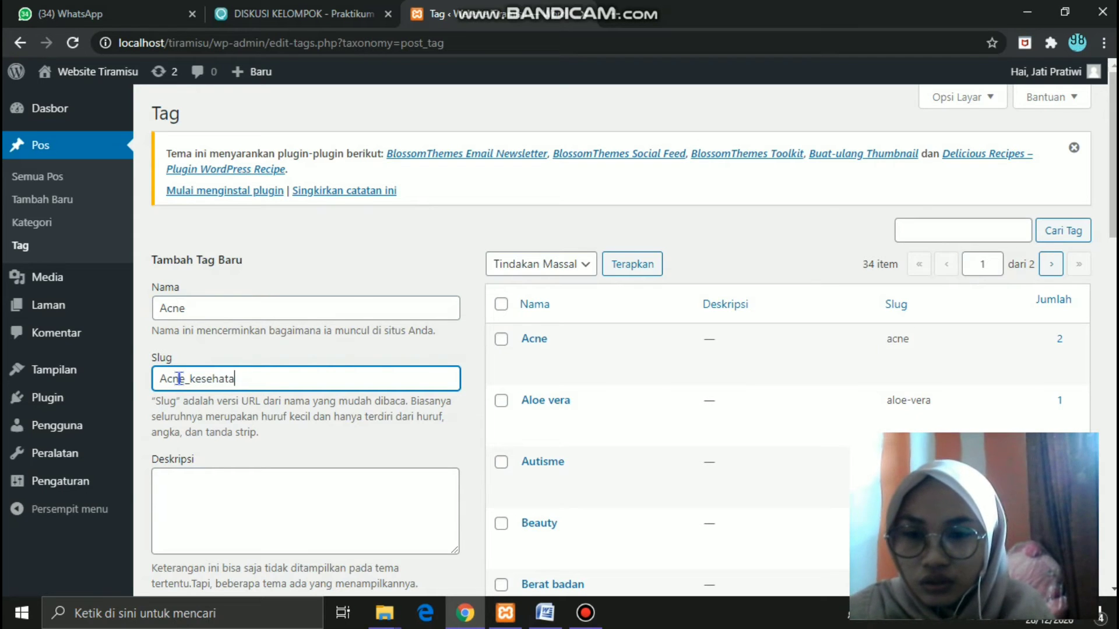
# - Give the Acne tag an acne-skin description, save it, and return to the Dasbor
pyautogui.click(174, 486)
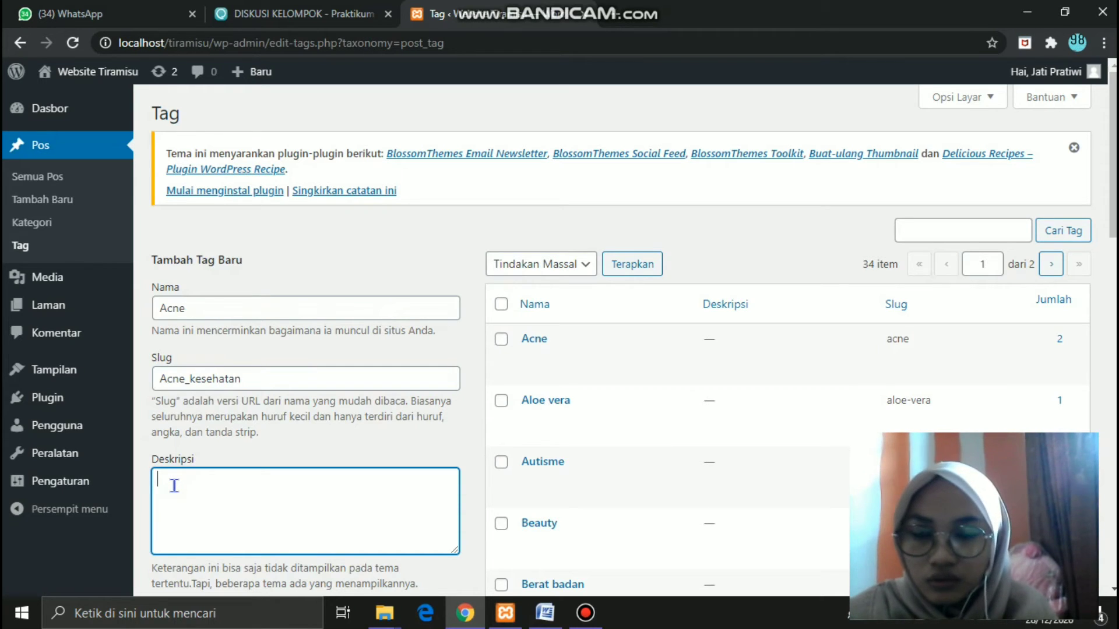
pyautogui.write('Menje')
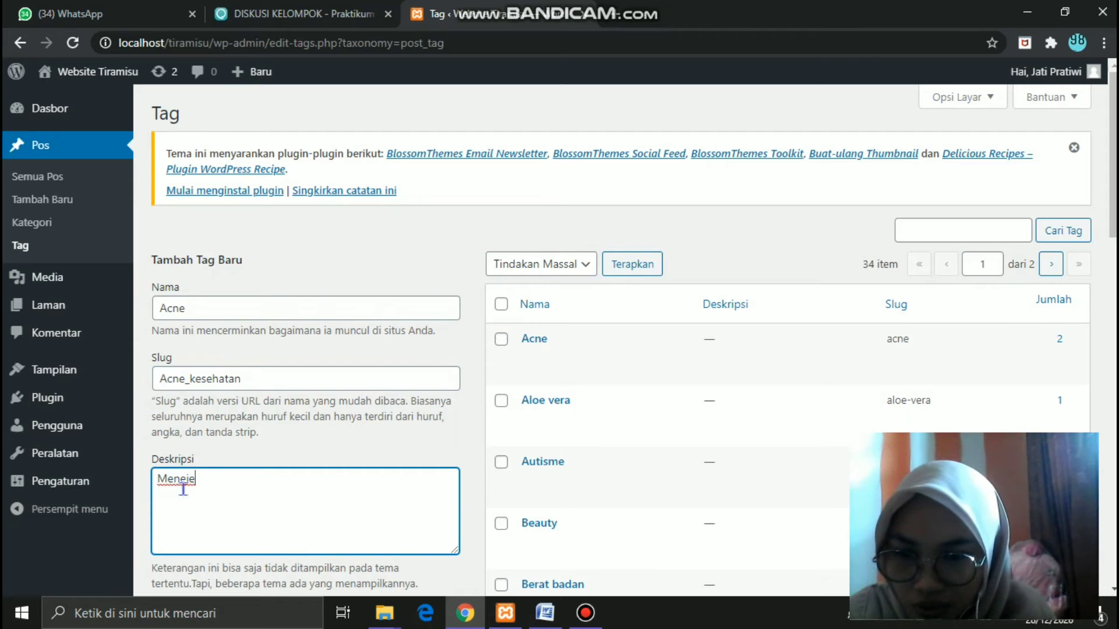
pyautogui.press('BackSpace')
pyautogui.press('BackSpace')
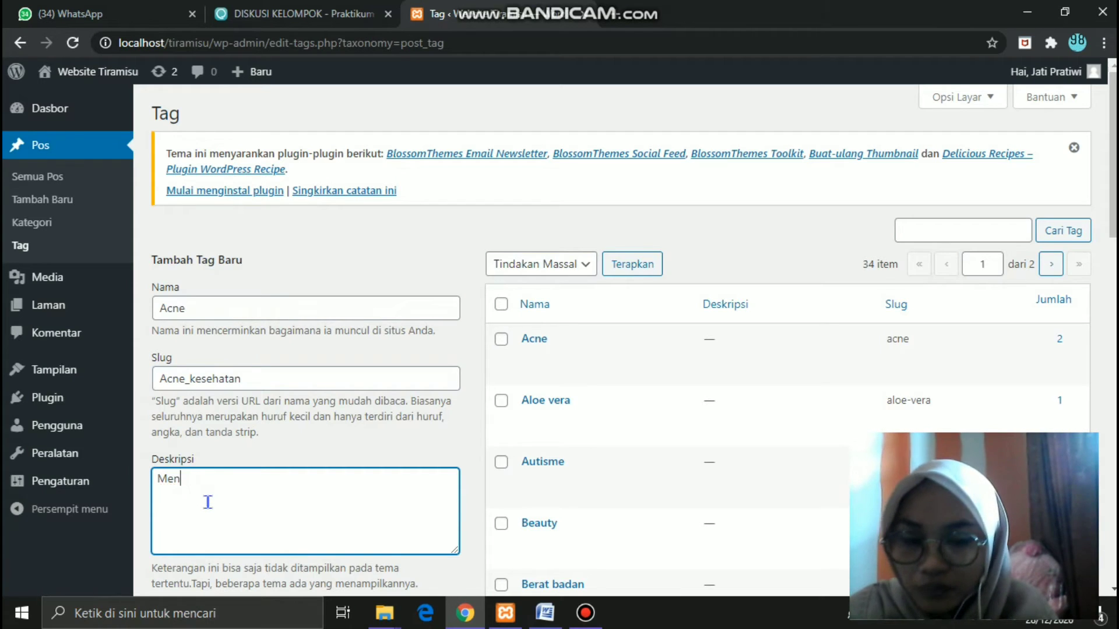
pyautogui.write('elaskan tentang masalah kulit yang ber')
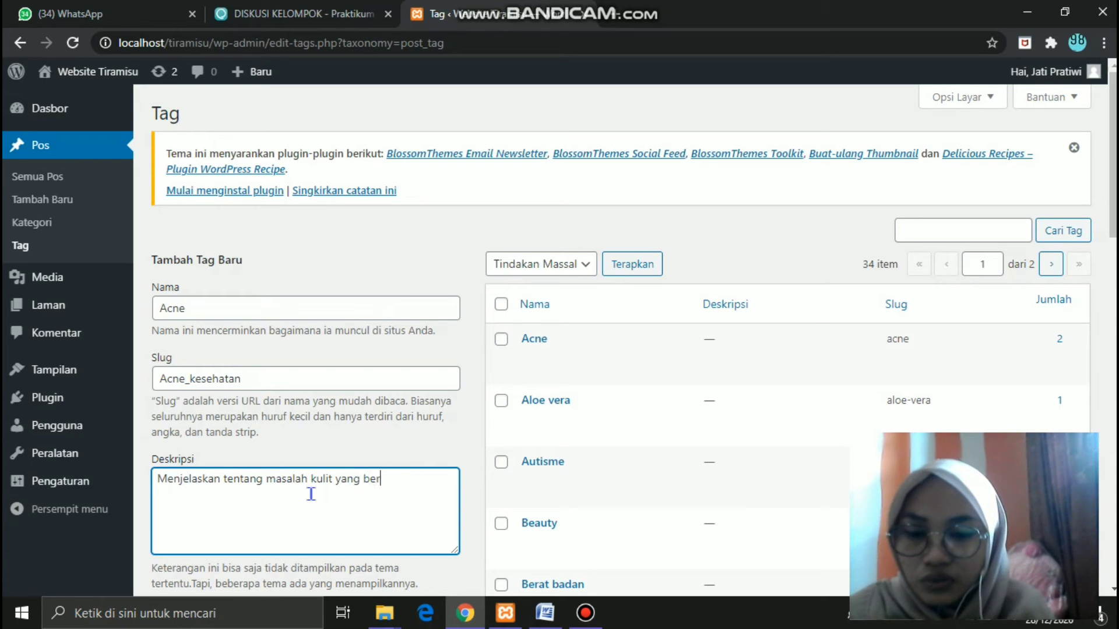
pyautogui.write('wat')
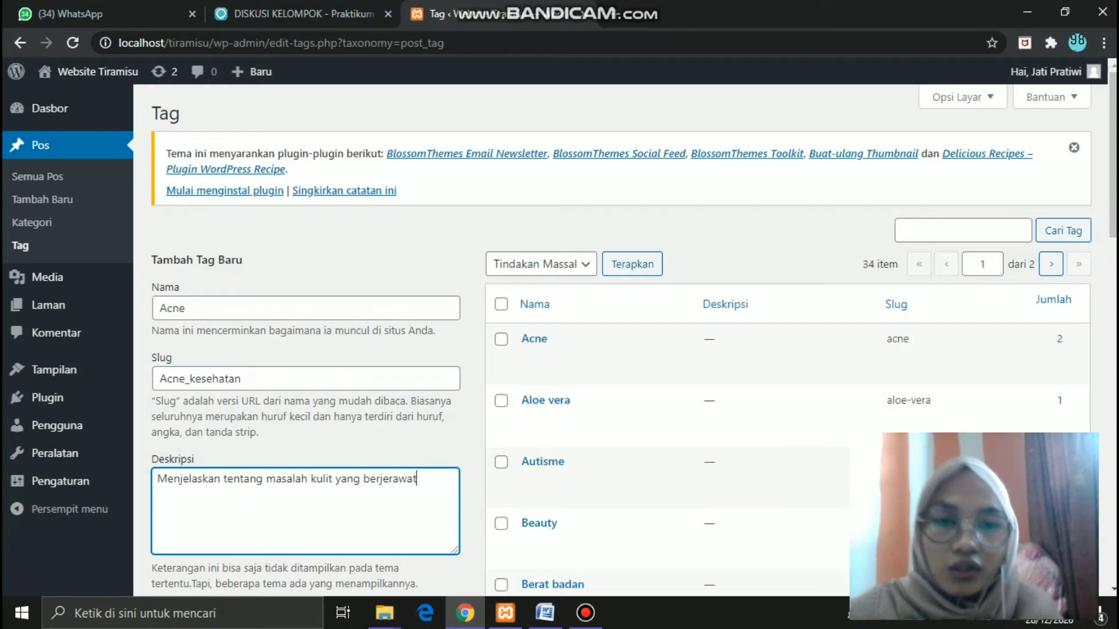
pyautogui.scroll(-9, 235, 284)
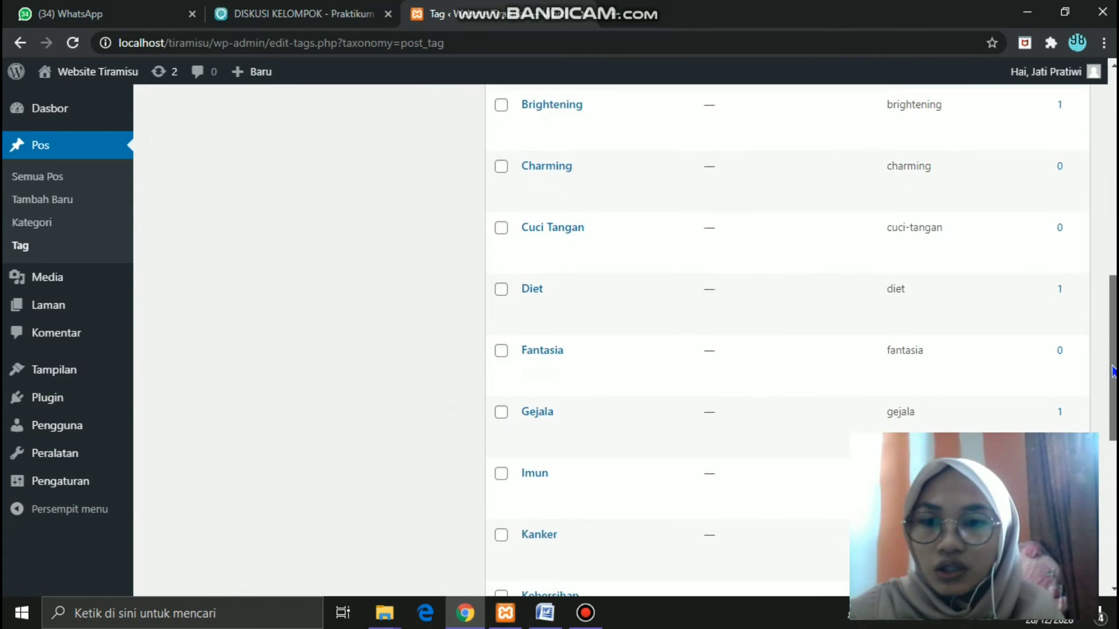
pyautogui.scroll(5, 235, 284)
pyautogui.click(226, 286)
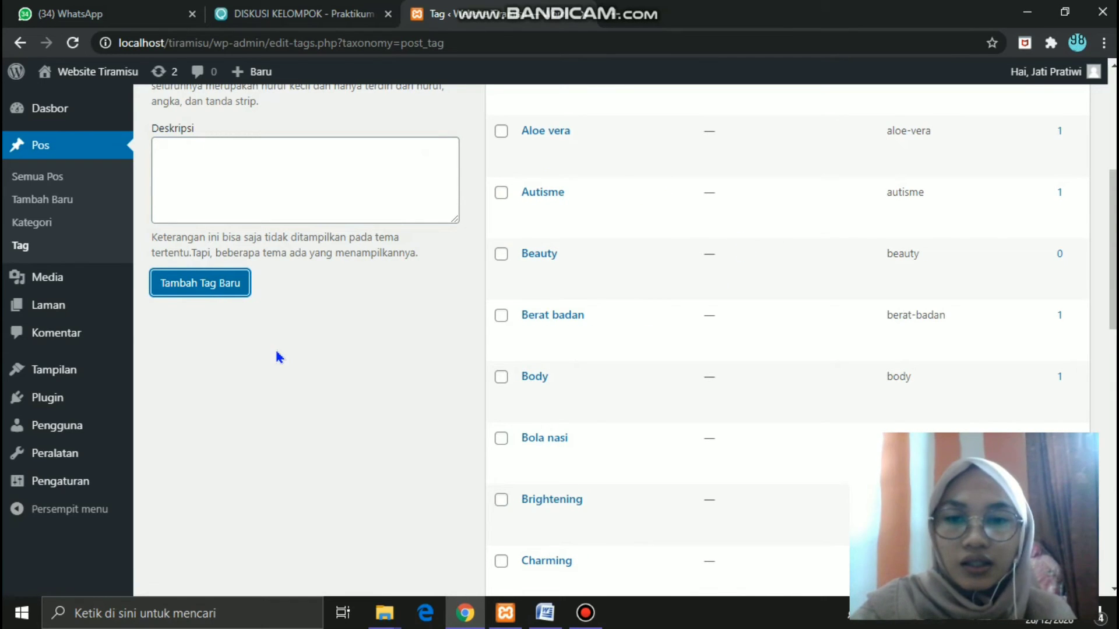
pyautogui.moveTo(1112, 285); pyautogui.dragTo(1116, 194)
pyautogui.moveTo(617, 268)
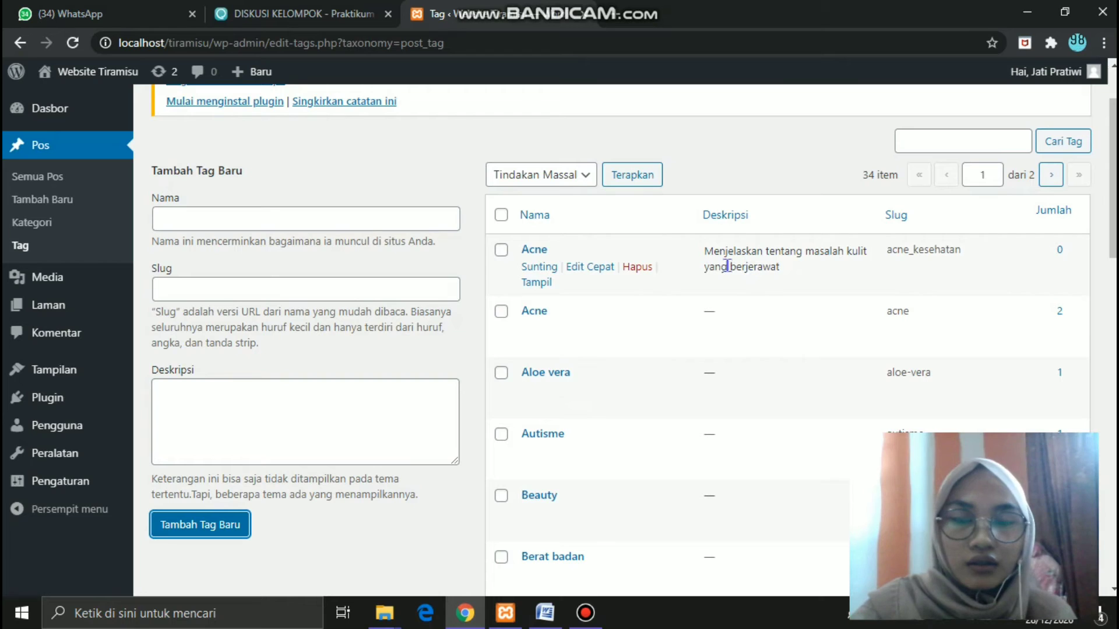
pyautogui.moveTo(668, 9)
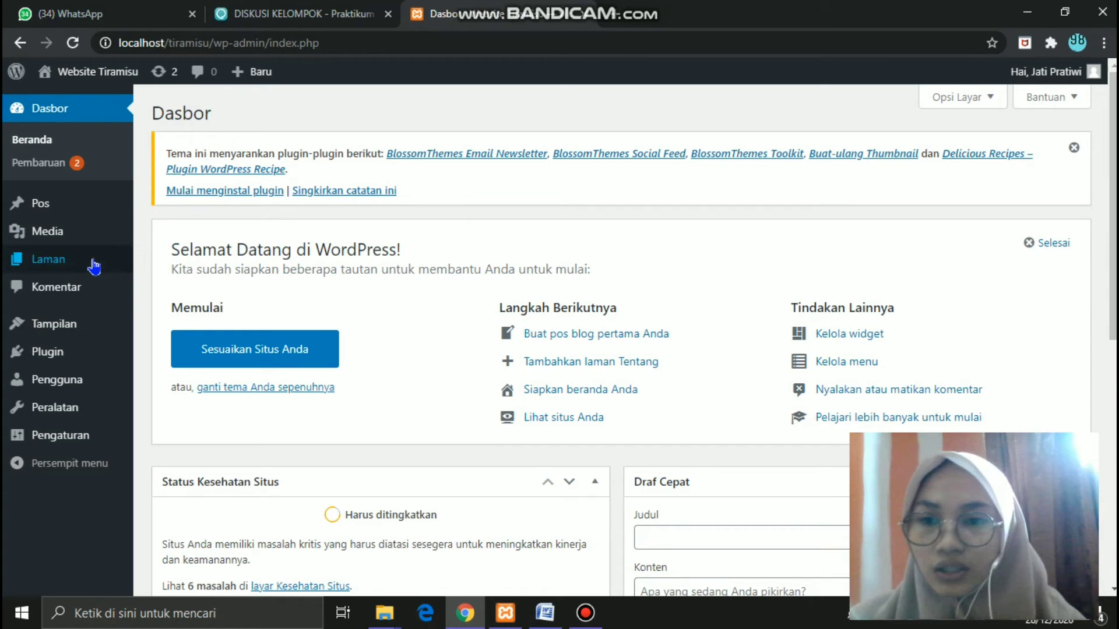
# - Create a new page titled 'About Us' and start an empty body paragraph
pyautogui.moveTo(63, 268)
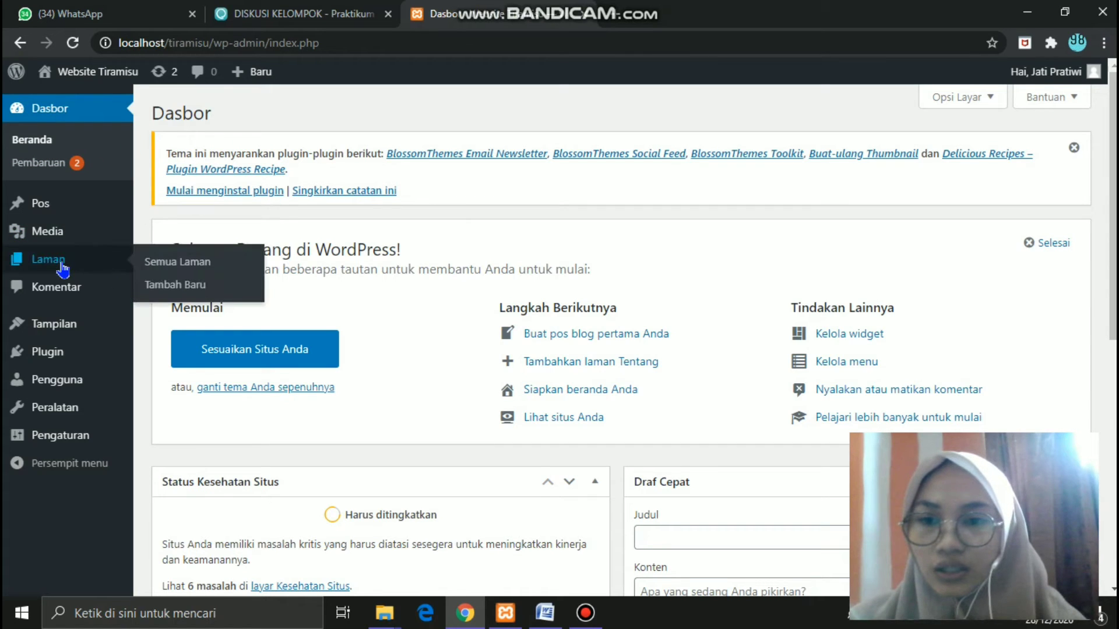
pyautogui.click(177, 286)
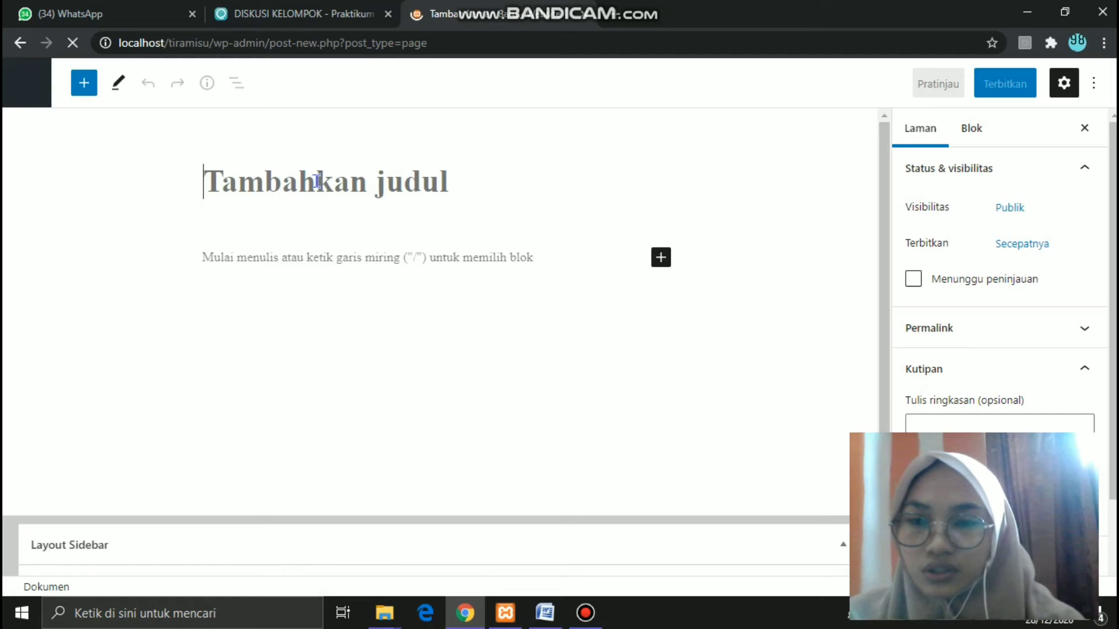
pyautogui.write('Ab')
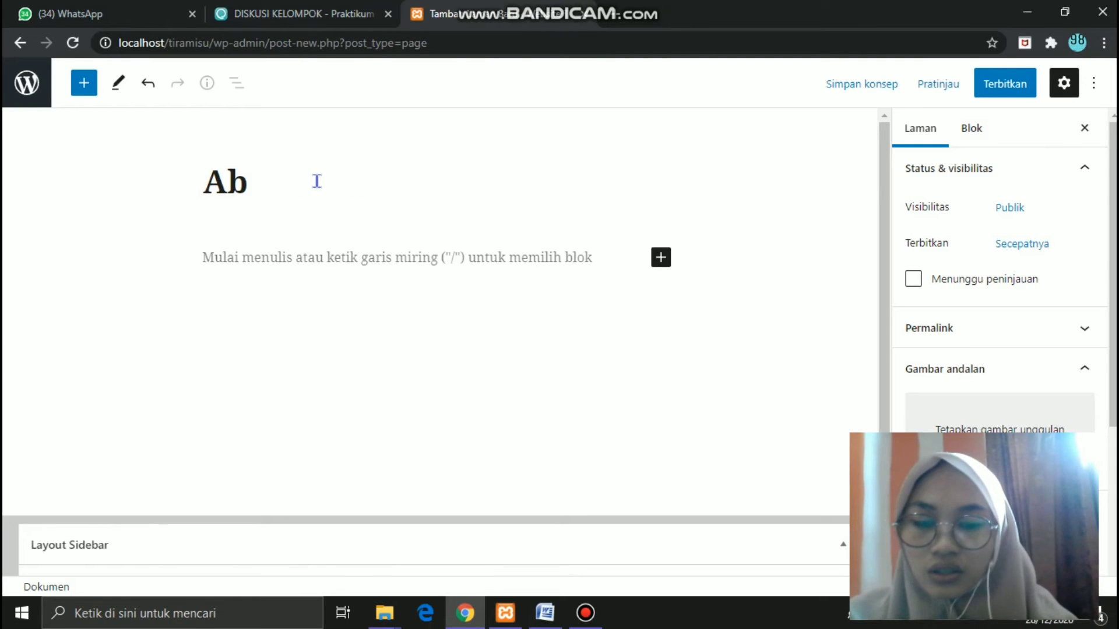
pyautogui.write('out ')
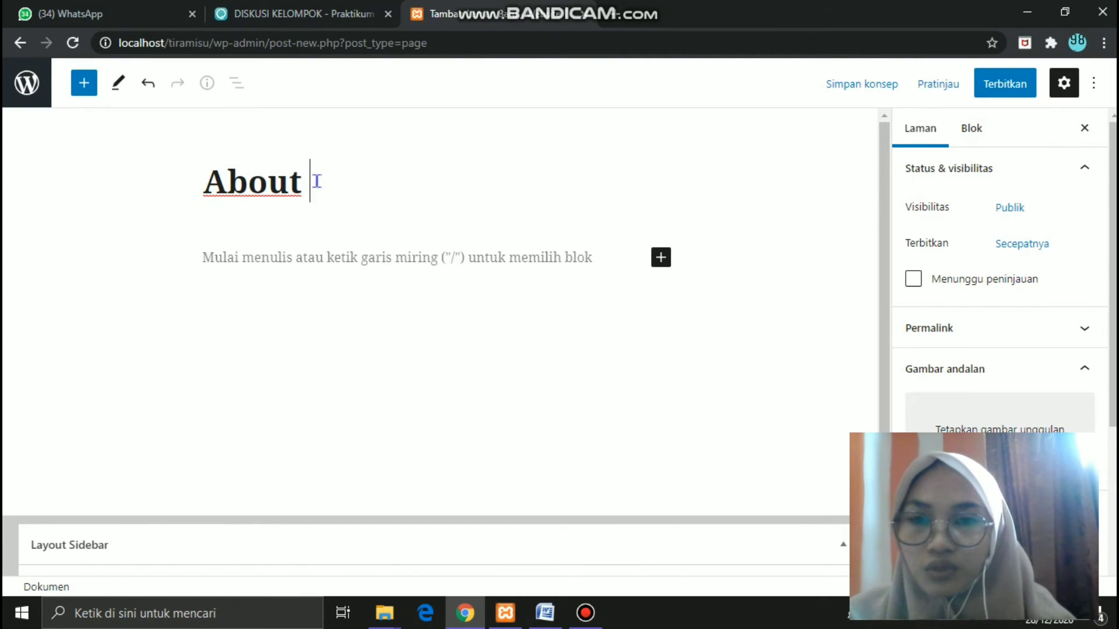
pyautogui.write('Us')
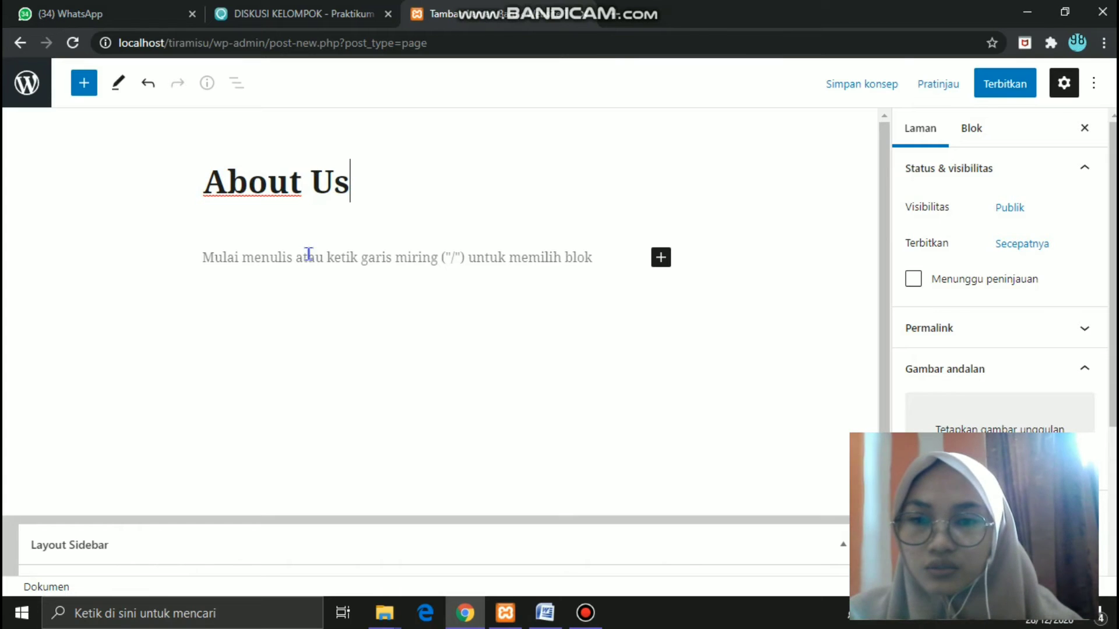
pyautogui.click(309, 256)
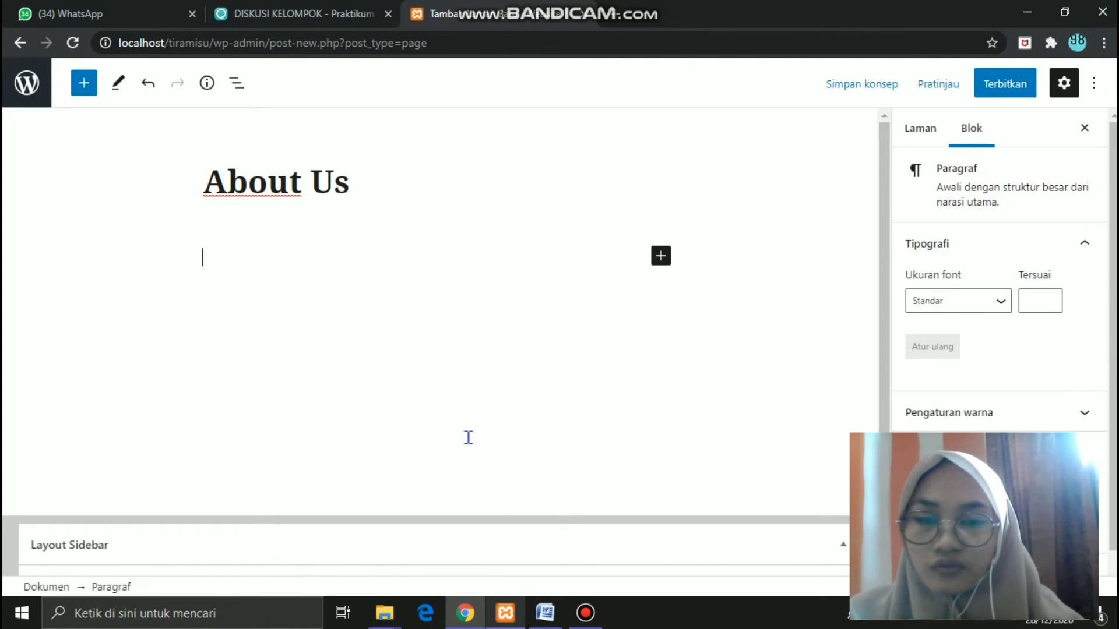
pyautogui.click(548, 618)
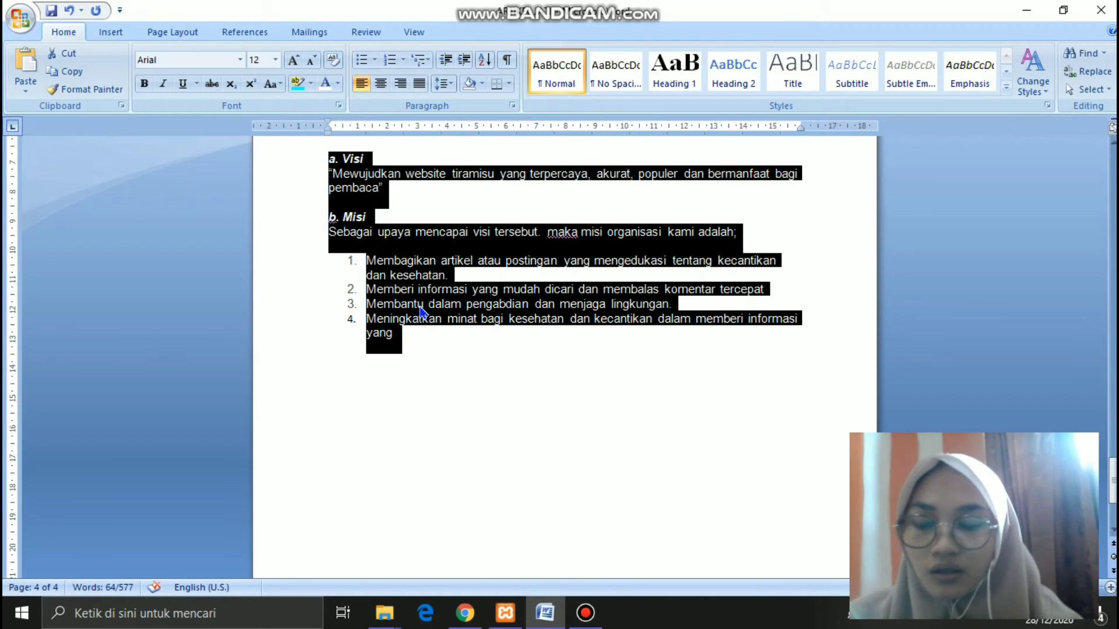
# - Paste the copied Visi and Misi text into the About Us page body
pyautogui.click(465, 613)
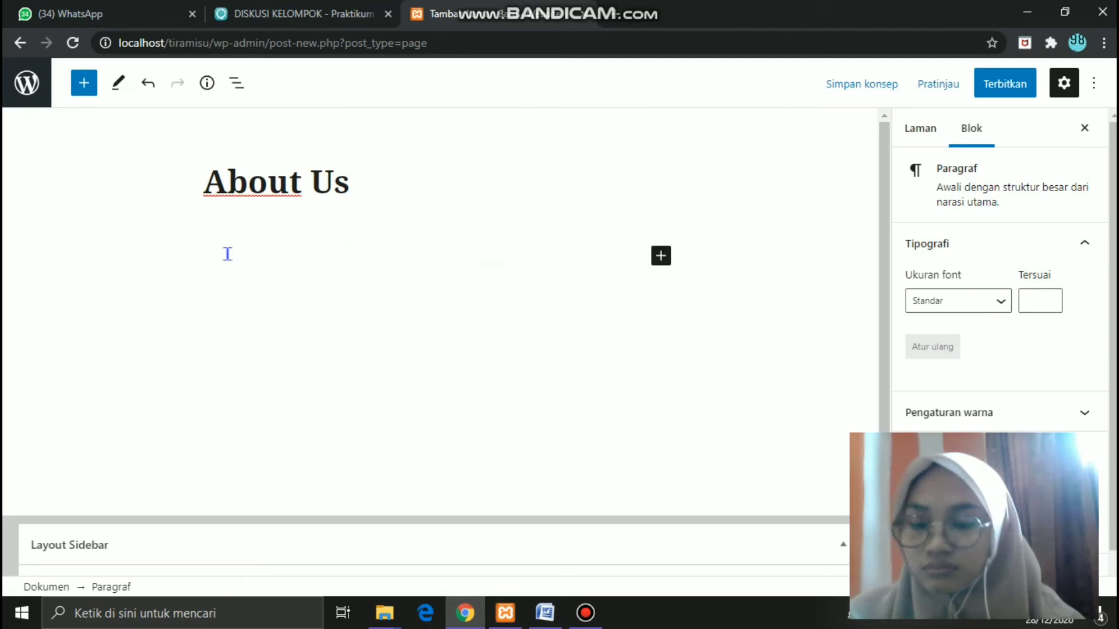
pyautogui.hotkey('ctrl', 'v')
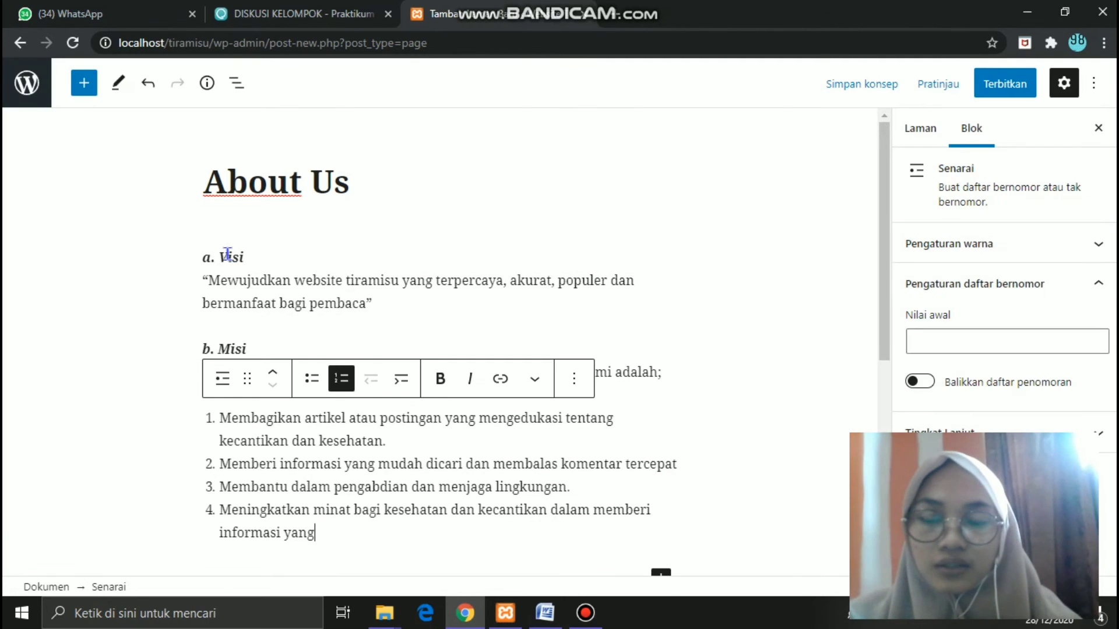
pyautogui.moveTo(885, 307); pyautogui.dragTo(889, 252)
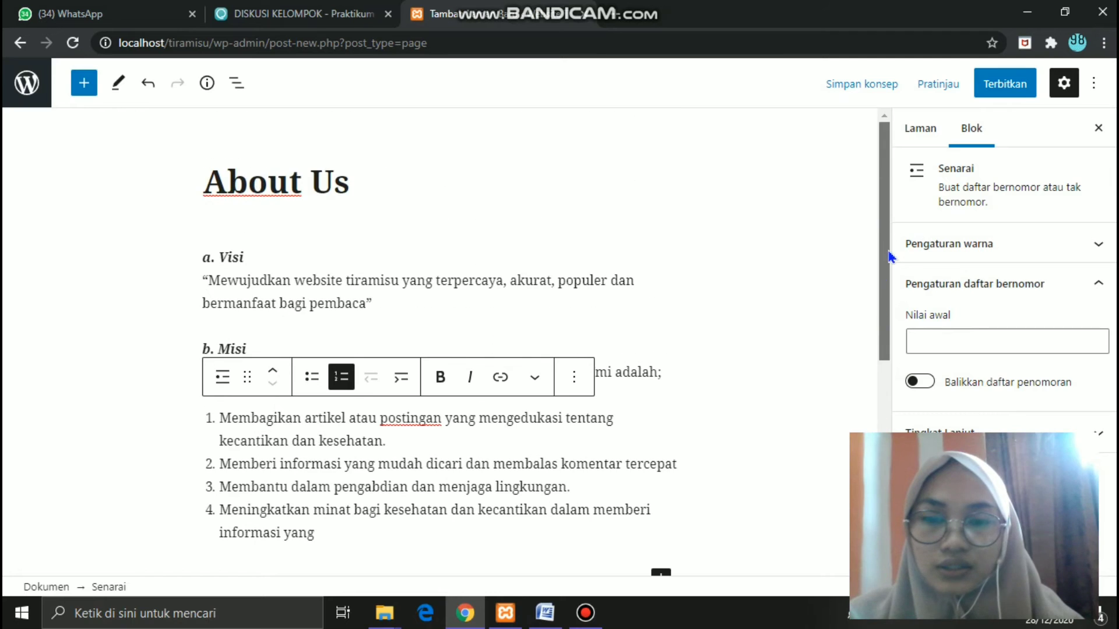
pyautogui.click(715, 315)
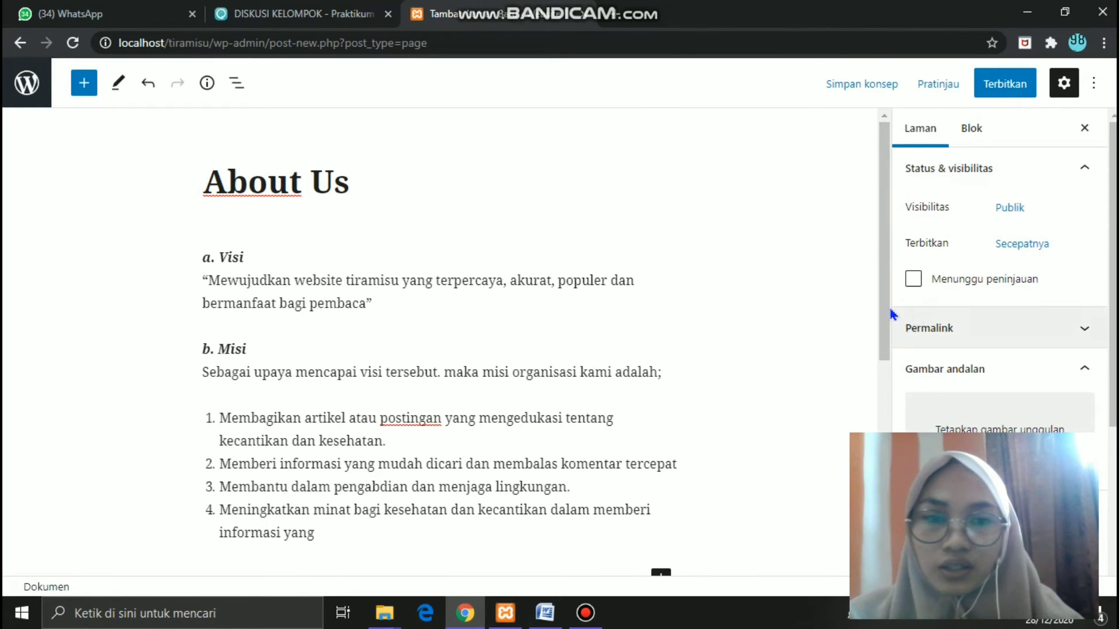
pyautogui.moveTo(886, 313); pyautogui.dragTo(879, 282)
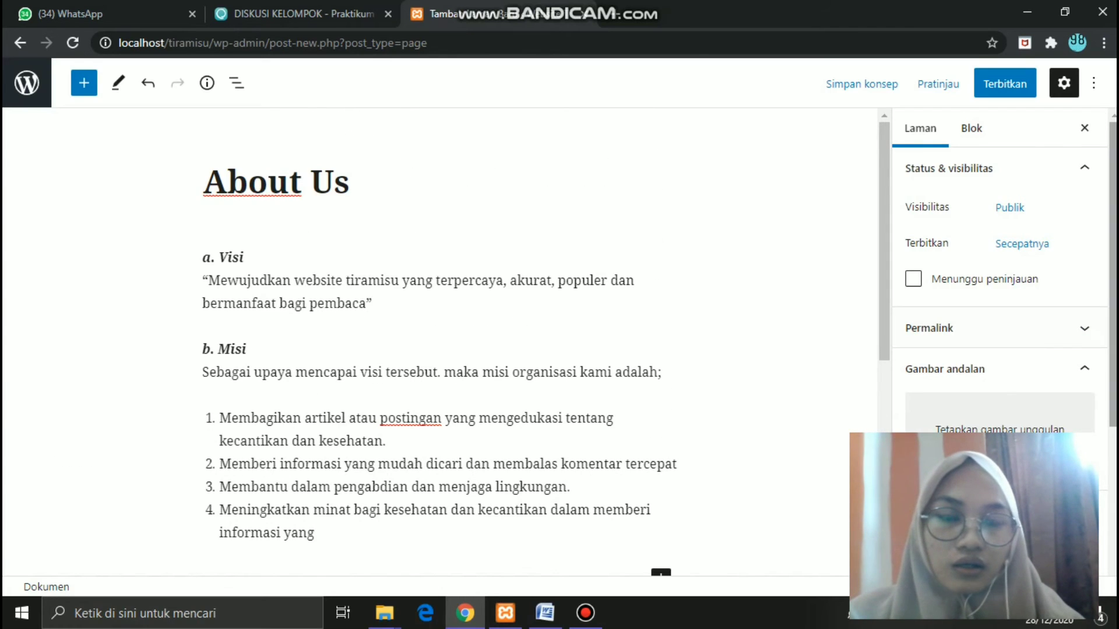
pyautogui.scroll(-3, 1000, 326)
pyautogui.scroll(-1, 1000, 327)
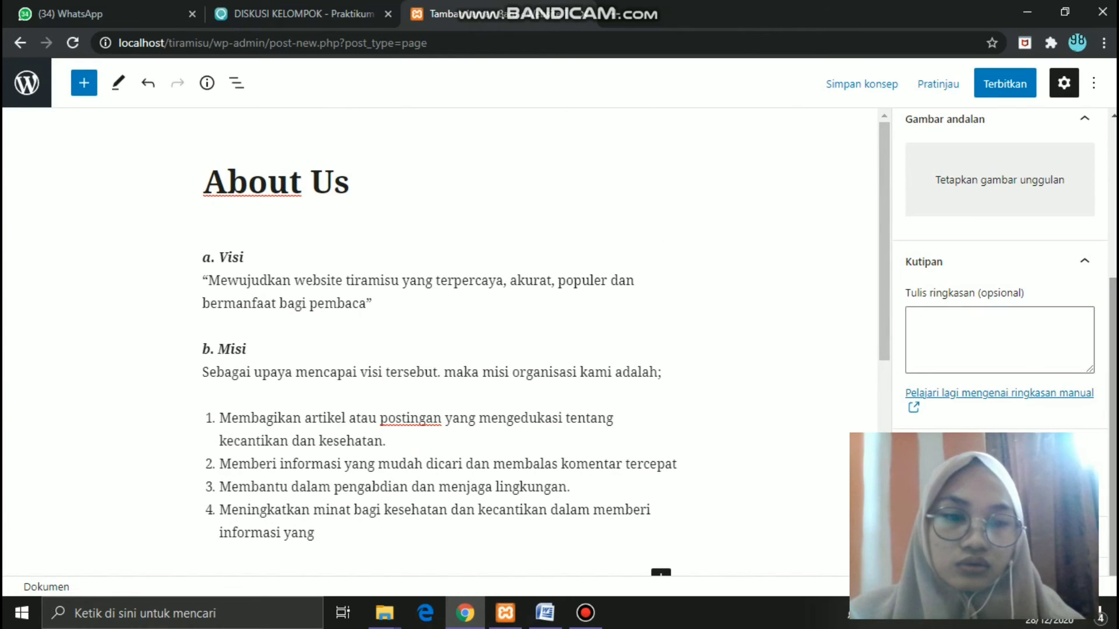
pyautogui.scroll(3, 1015, 362)
pyautogui.scroll(-3, 1014, 363)
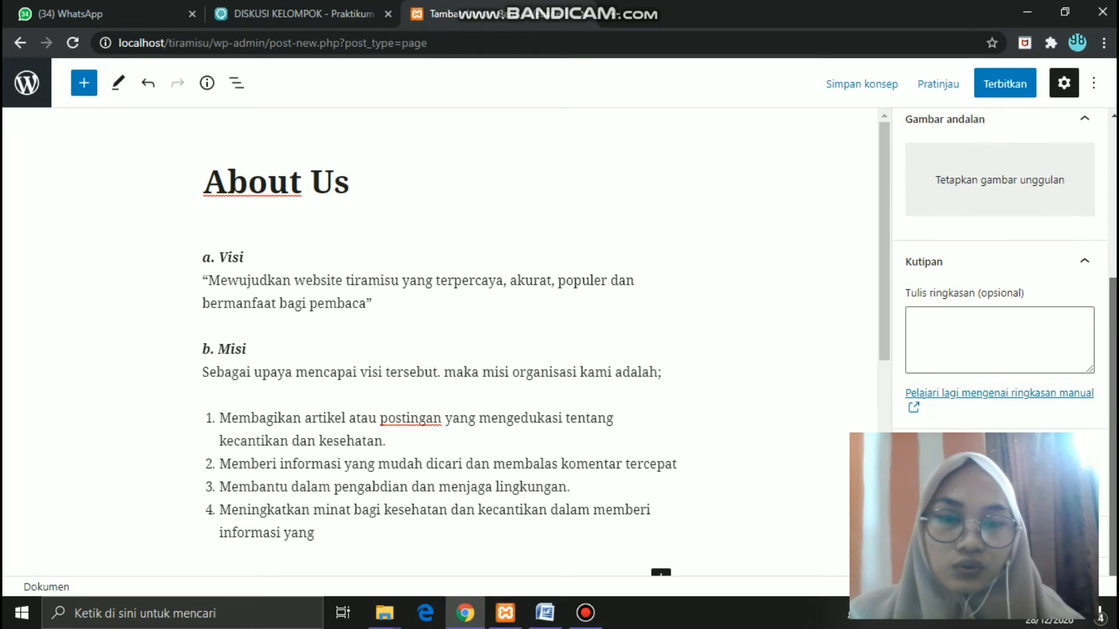
# - Set the page excerpt to 'Semoga Website Tiramisu Selalu Membantu & Bermanfaat' and begin publishing
pyautogui.click(986, 334)
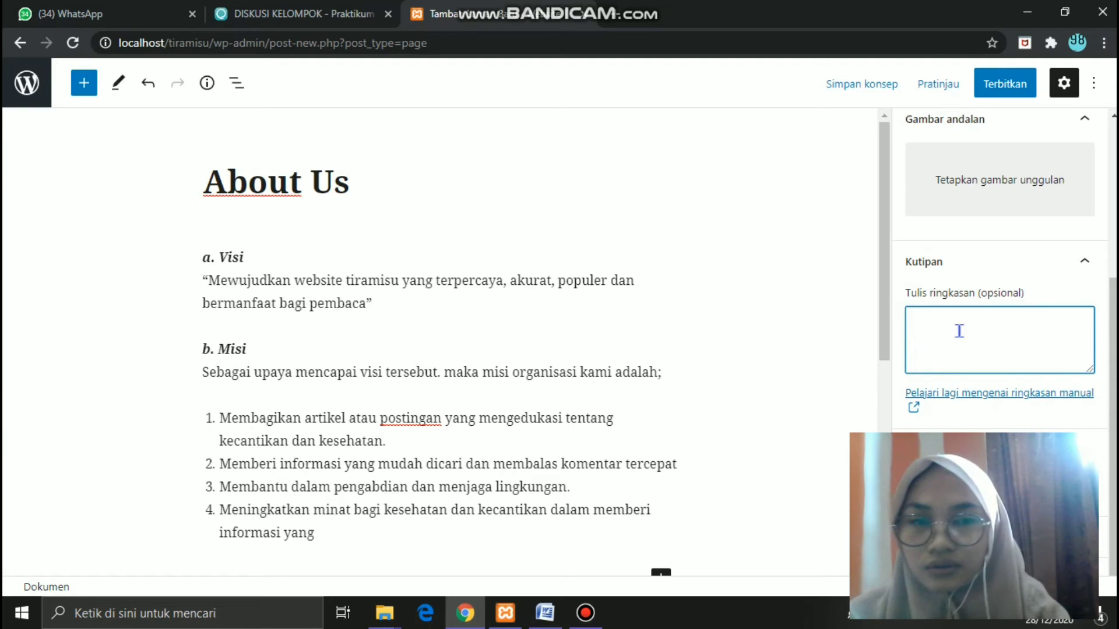
pyautogui.write('Semoga')
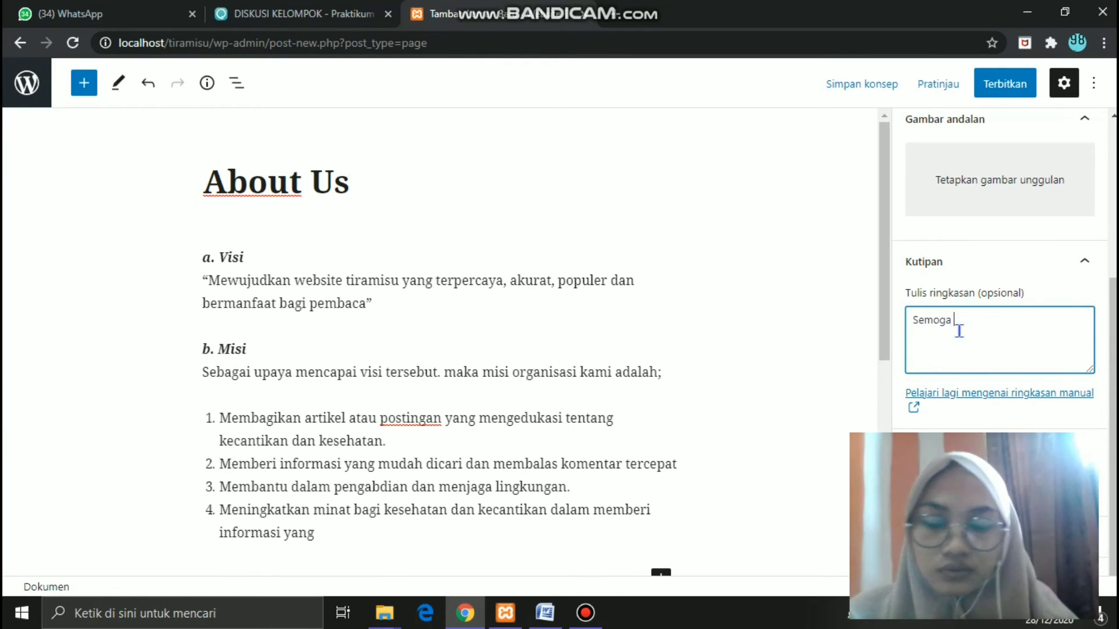
pyautogui.write(' We')
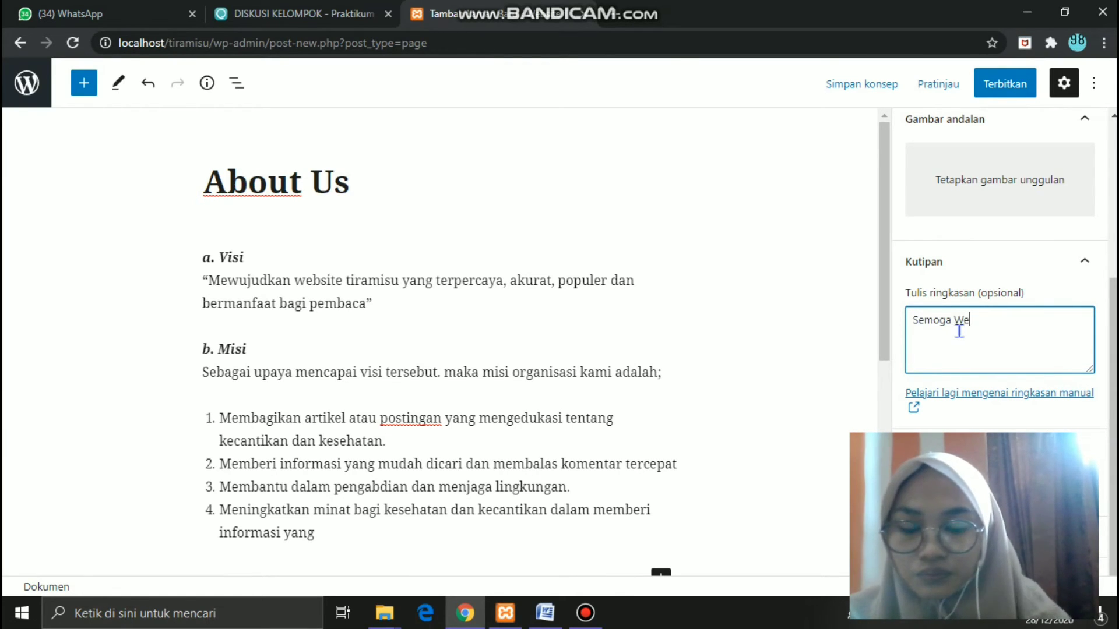
pyautogui.write('bsite Ti')
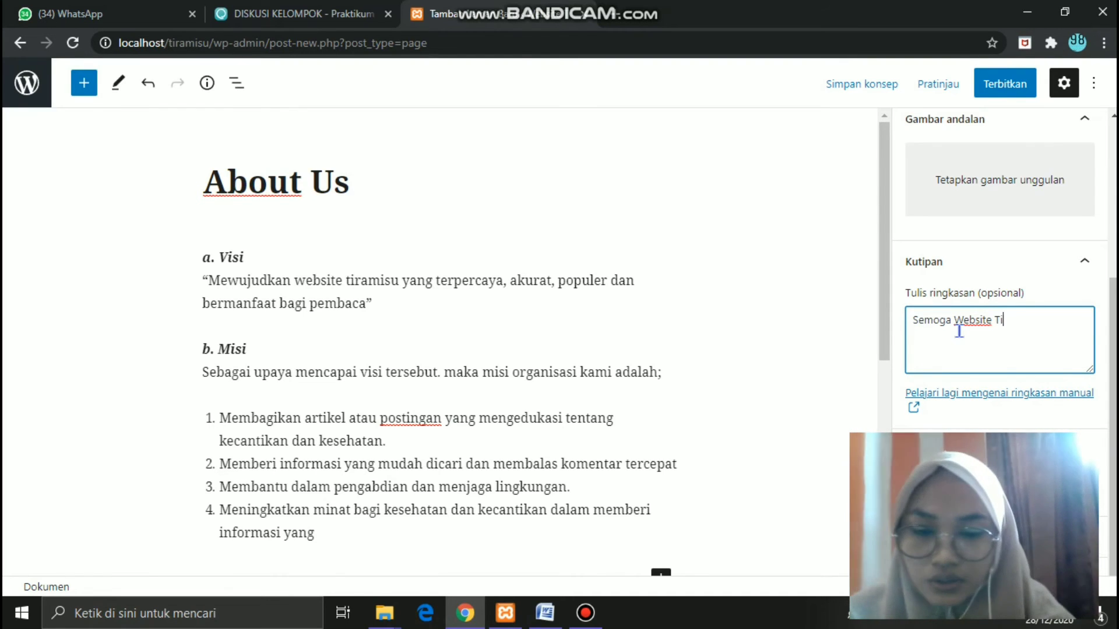
pyautogui.write('ramisu Sela')
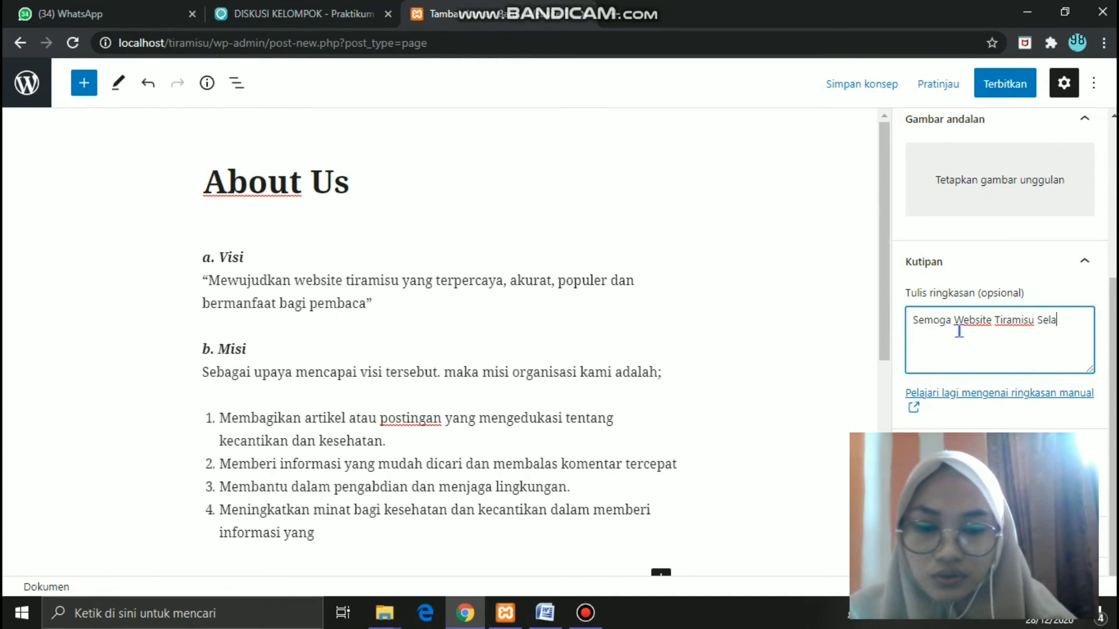
pyautogui.write('lu membantu ')
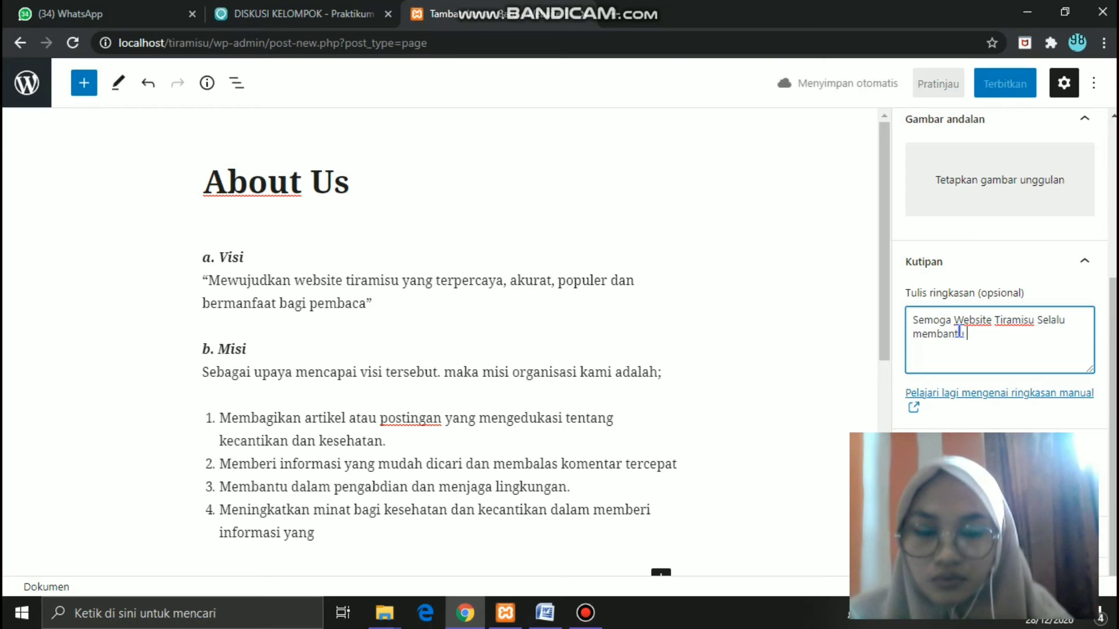
pyautogui.write('& Bermanfaat')
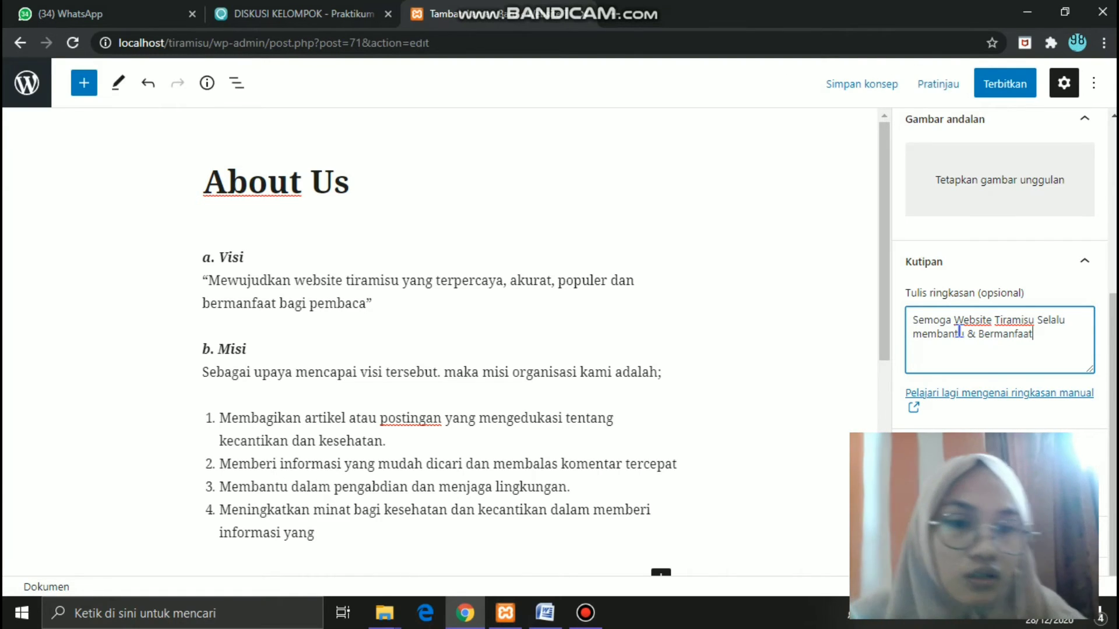
pyautogui.click(923, 337)
pyautogui.press('BackSpace')
pyautogui.write('M')
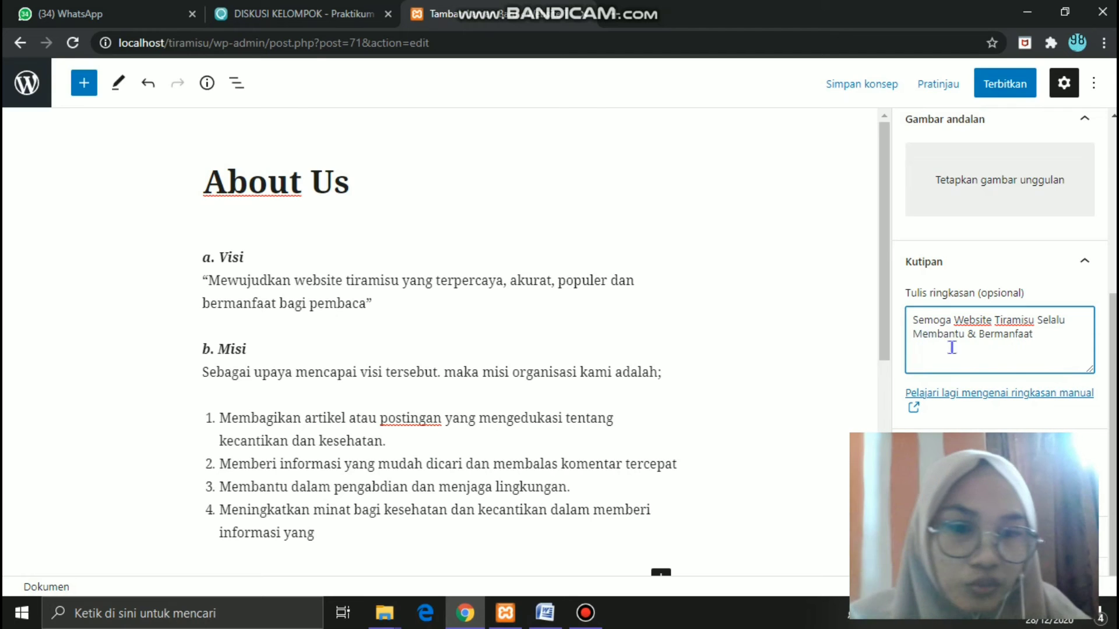
pyautogui.click(1039, 345)
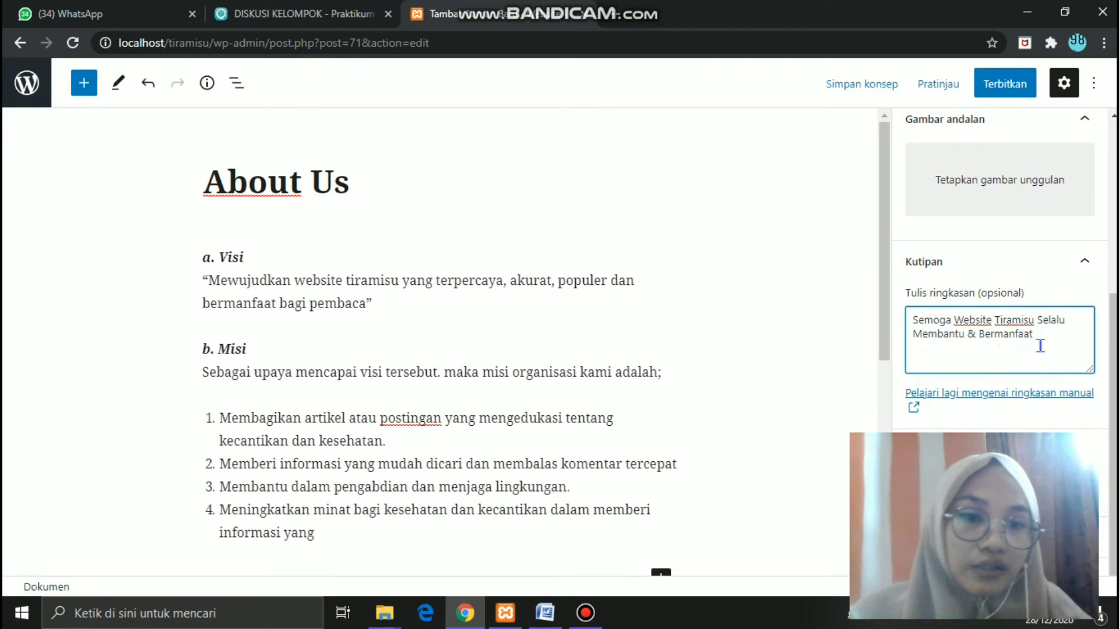
pyautogui.click(1047, 339)
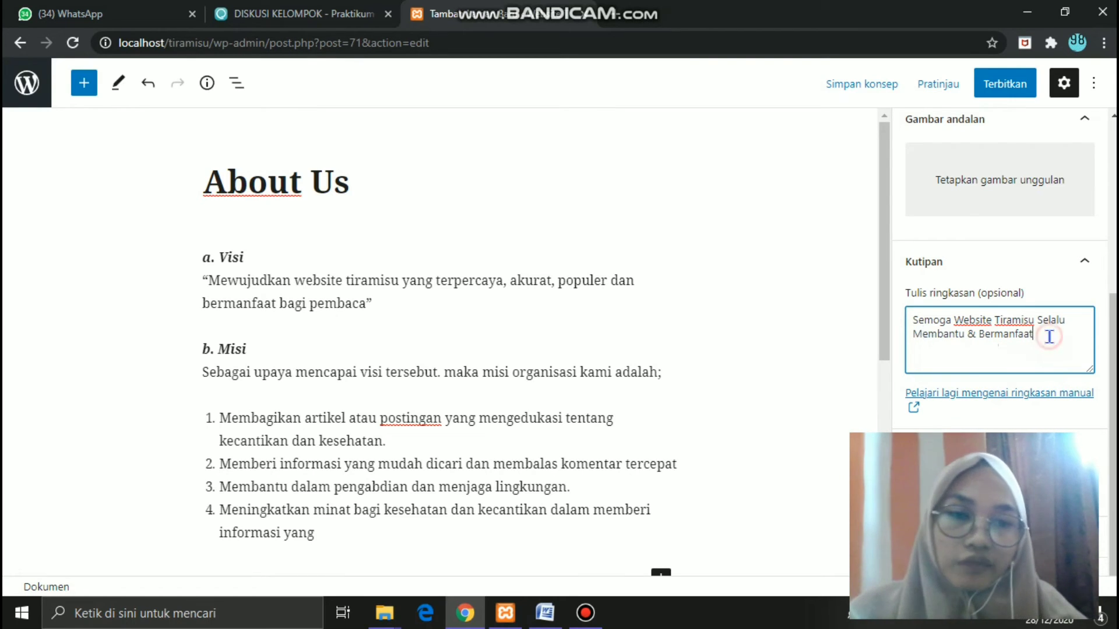
pyautogui.click(1003, 85)
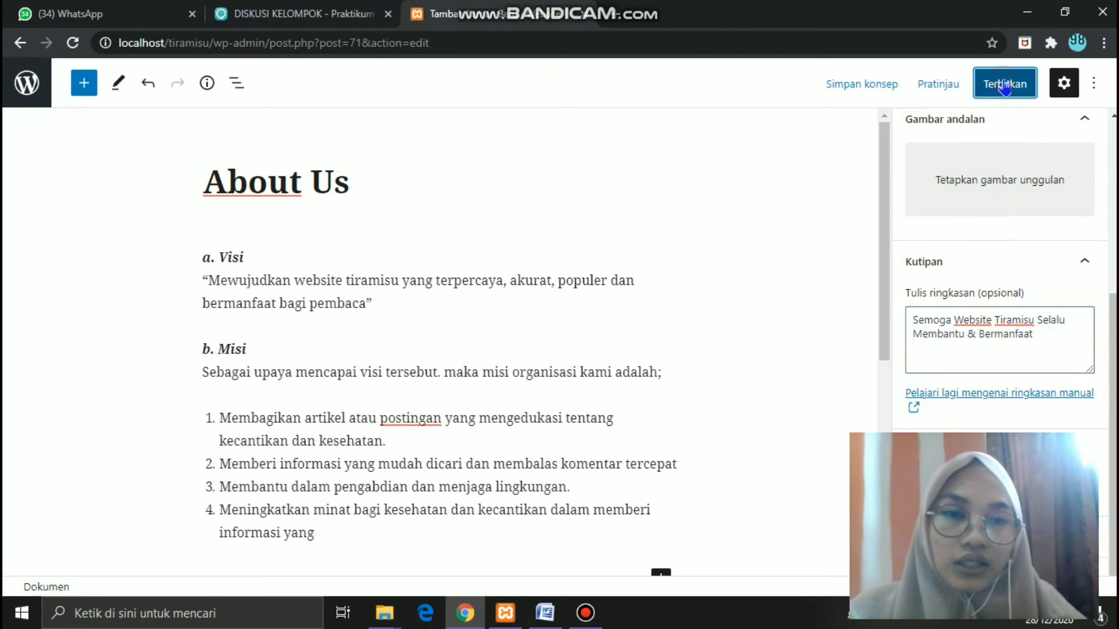
# - Confirm publishing the About Us page and view it live on Website Tiramisu
pyautogui.click(984, 85)
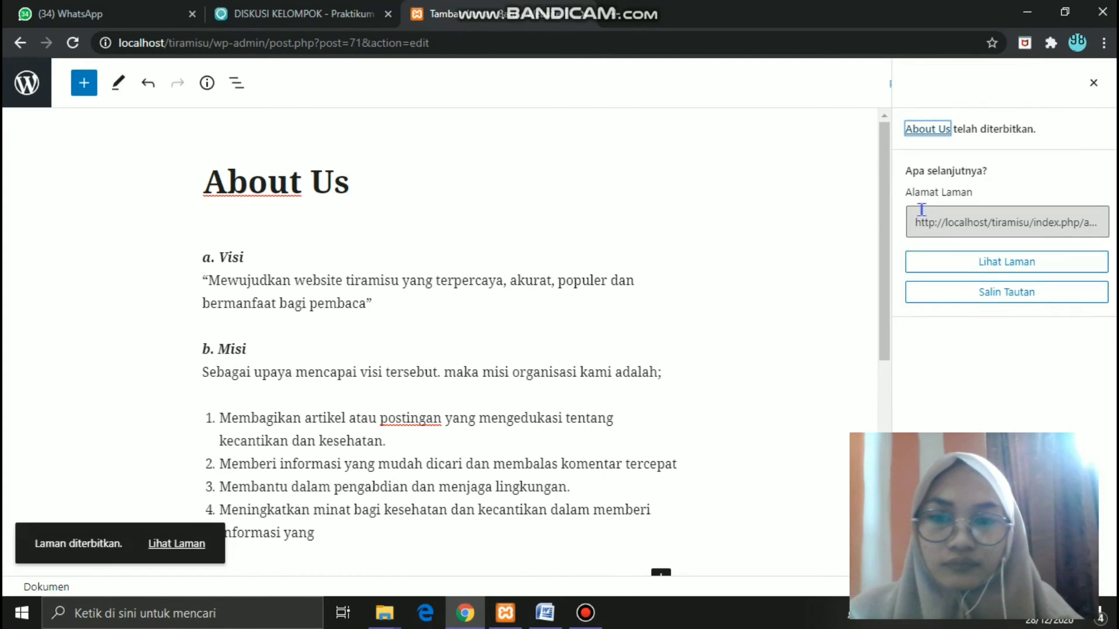
pyautogui.click(193, 552)
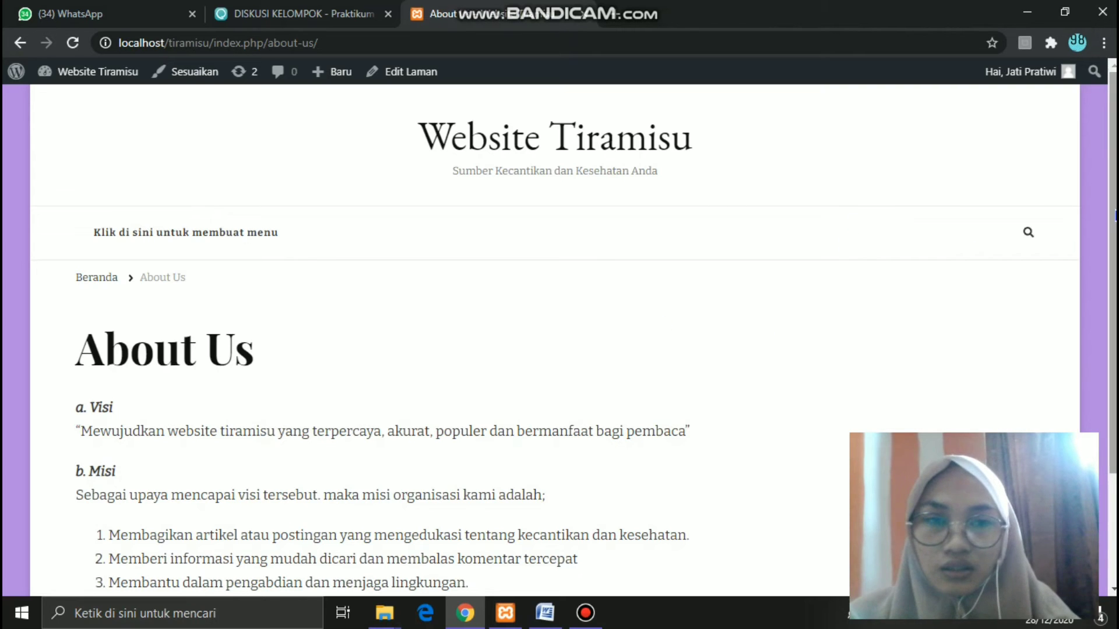
pyautogui.scroll(-3, 559, 333)
pyautogui.scroll(2, 560, 332)
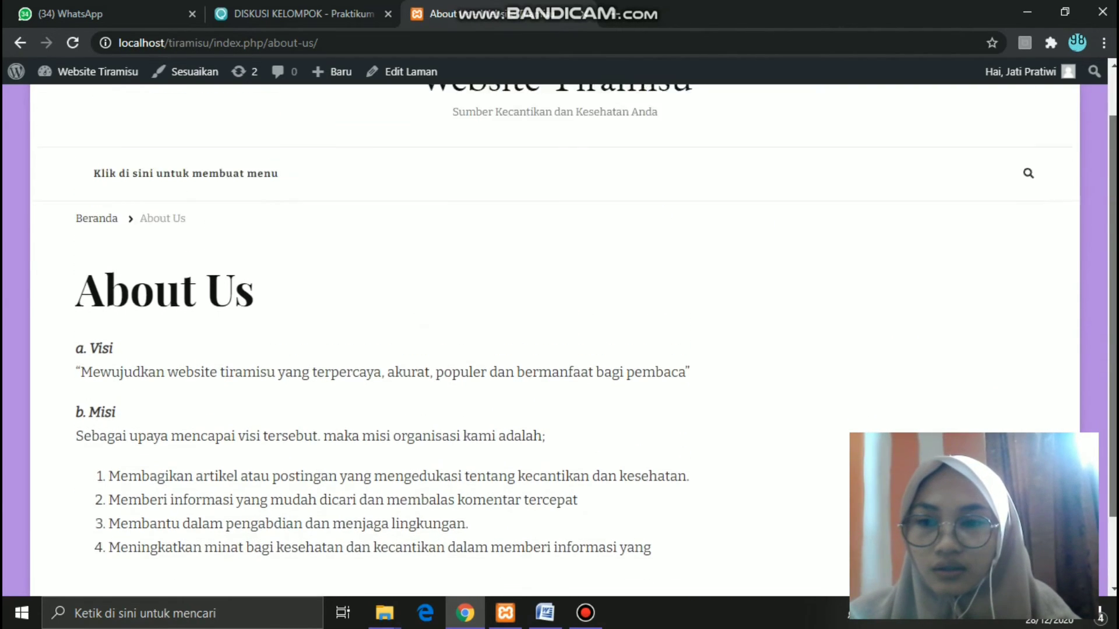
pyautogui.scroll(1, 559, 332)
pyautogui.scroll(-2, 559, 332)
pyautogui.scroll(2, 559, 333)
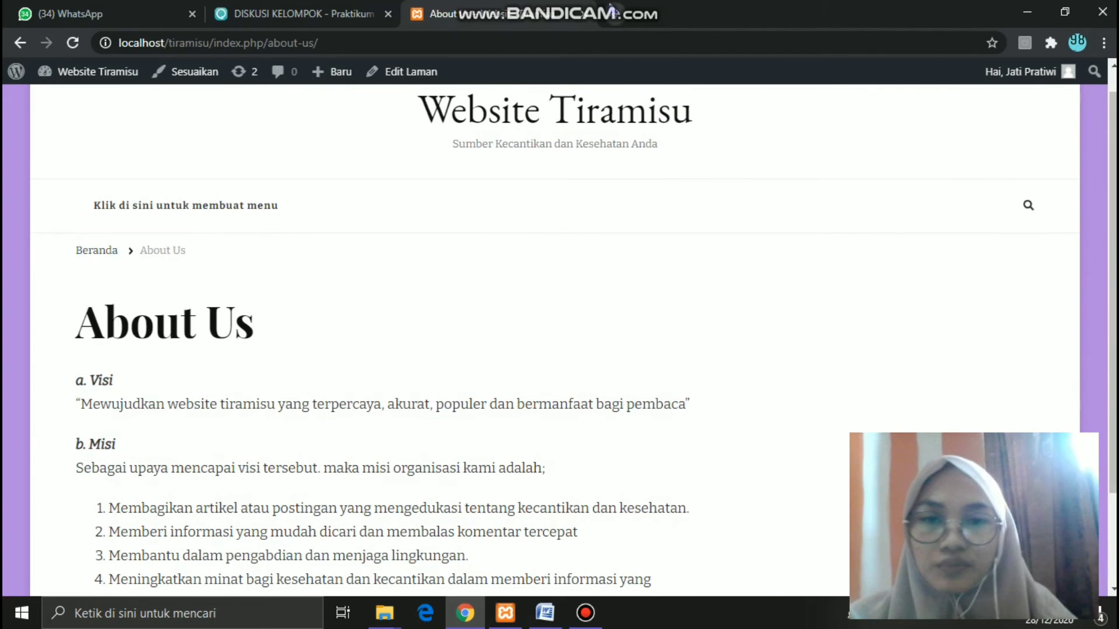
pyautogui.moveTo(685, 8)
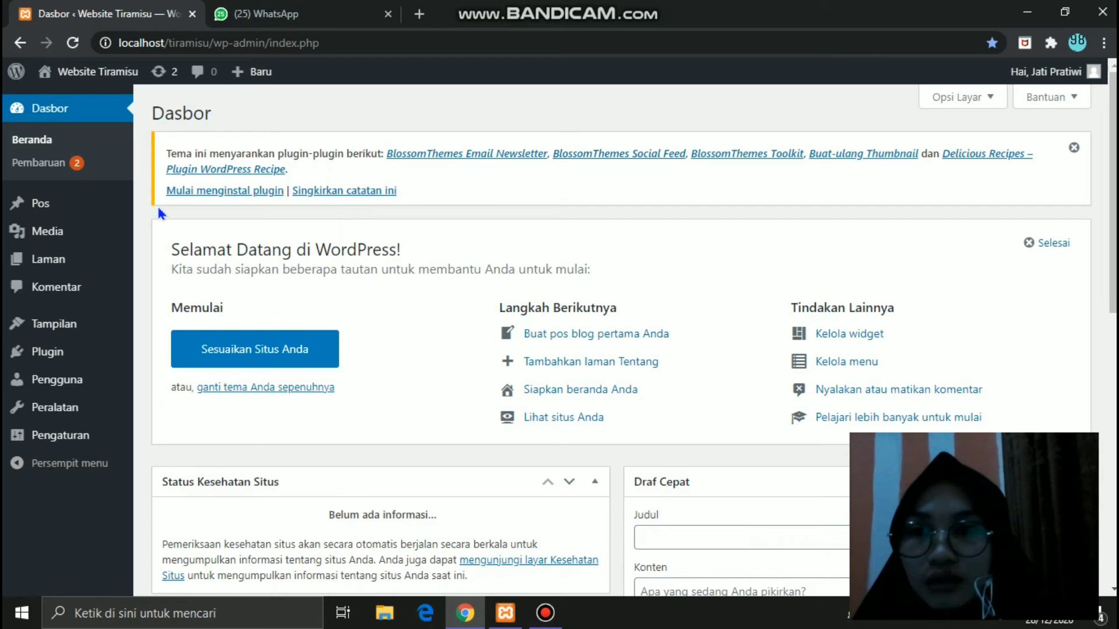
# - Open the Widget page from the Tampilan menu in the admin sidebar
pyautogui.moveTo(77, 216)
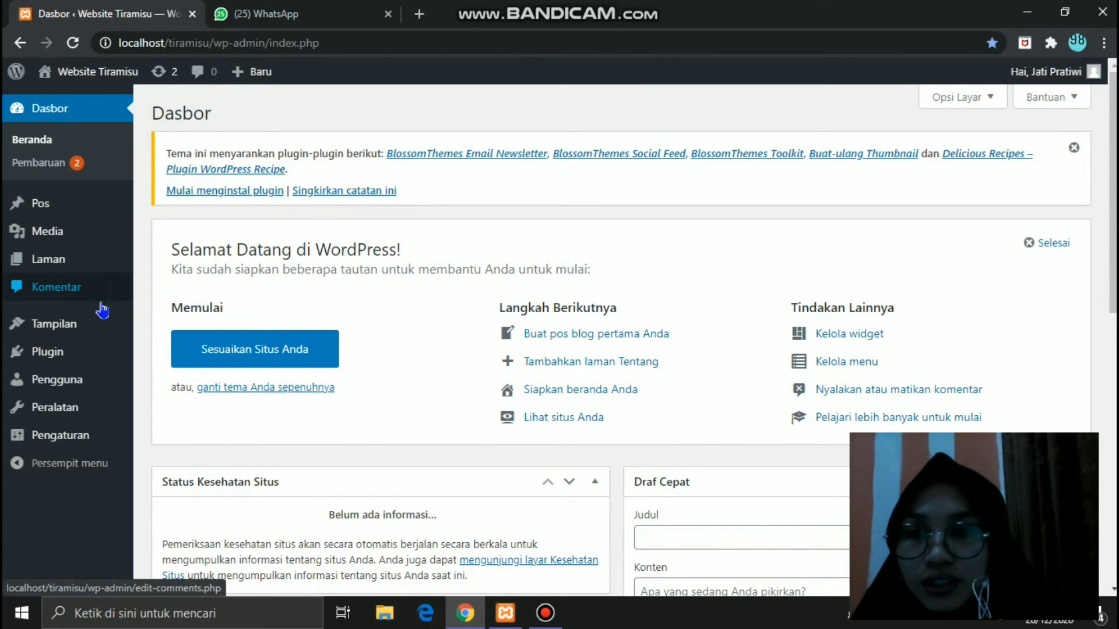
pyautogui.moveTo(69, 333)
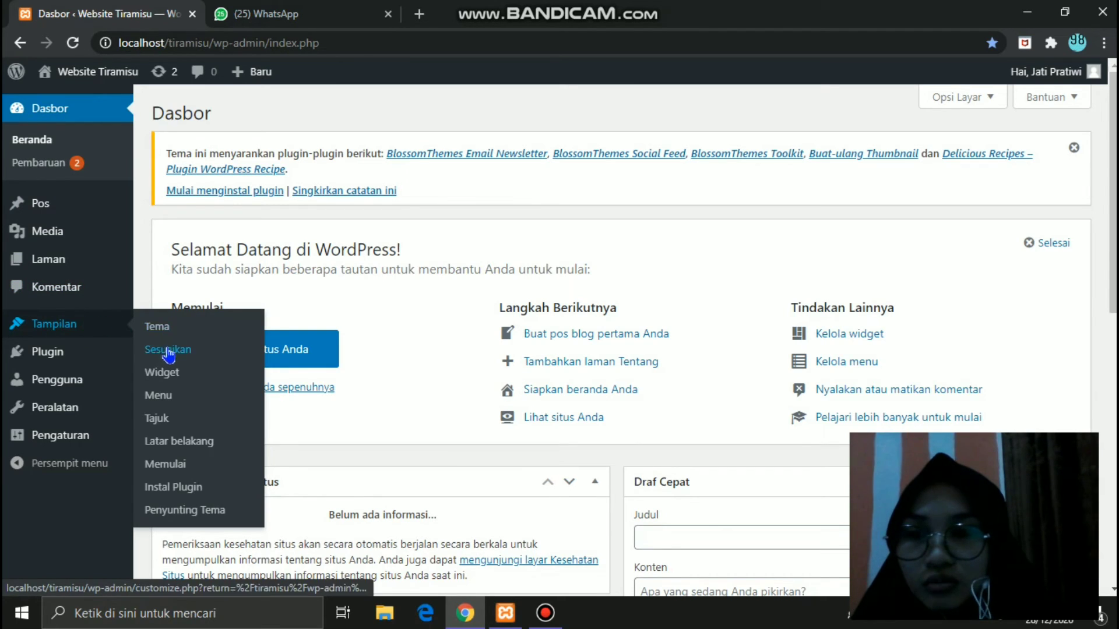
pyautogui.click(171, 374)
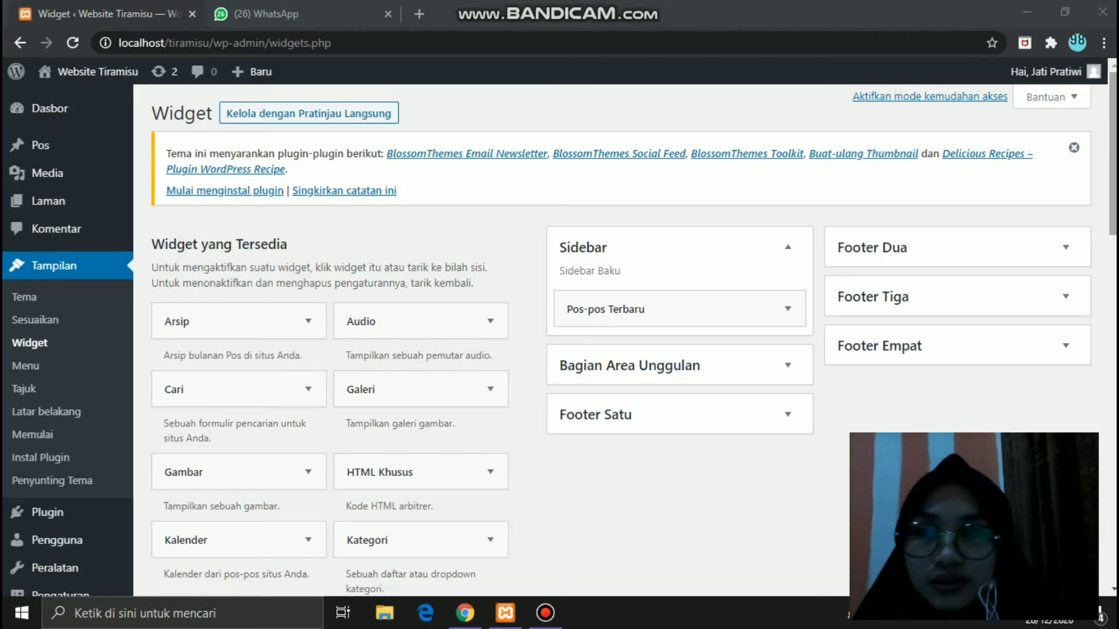
# - Add an untitled Pos-pos Terbaru widget to Sidebar showing 5 posts with post dates, and save
pyautogui.moveTo(1113, 151); pyautogui.dragTo(1113, 320)
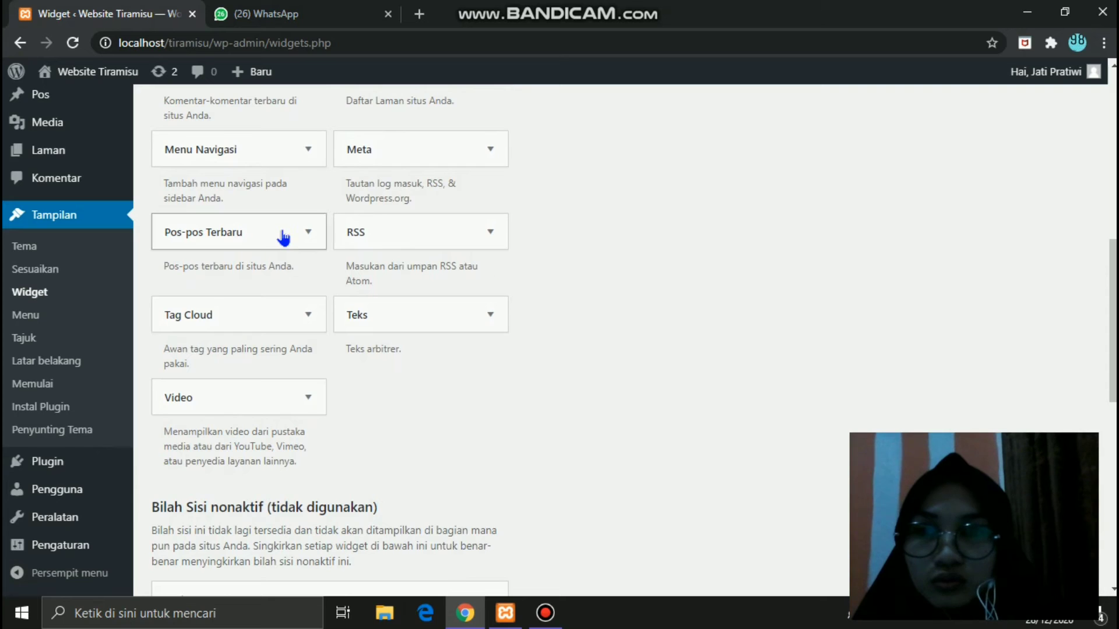
pyautogui.moveTo(236, 236); pyautogui.dragTo(655, 242)
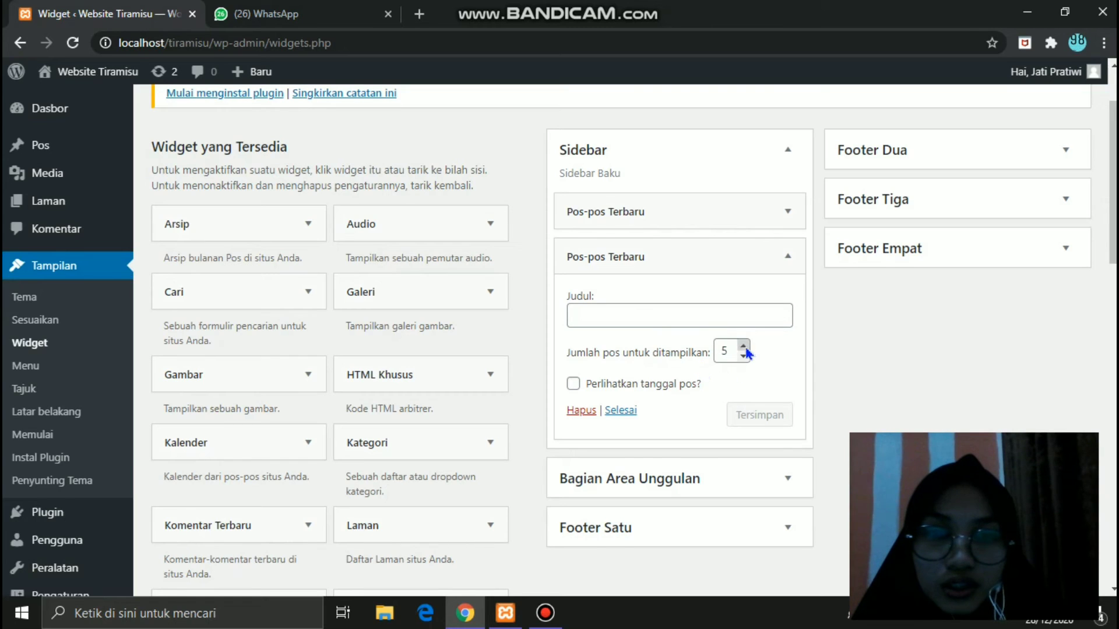
pyautogui.doubleClick(725, 352)
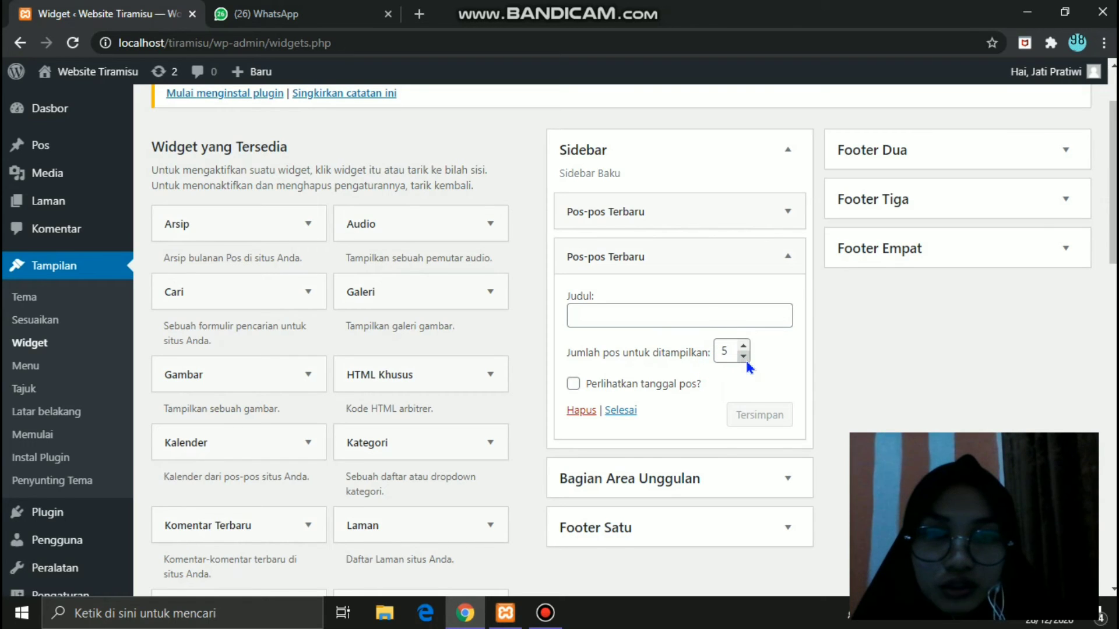
pyautogui.click(745, 356)
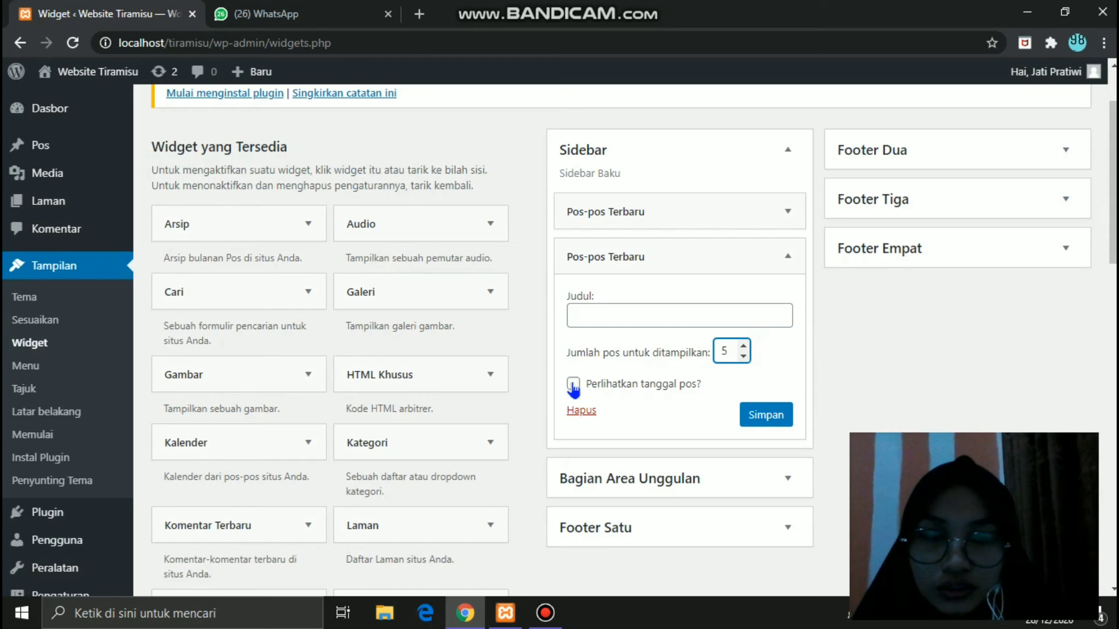
pyautogui.click(572, 384)
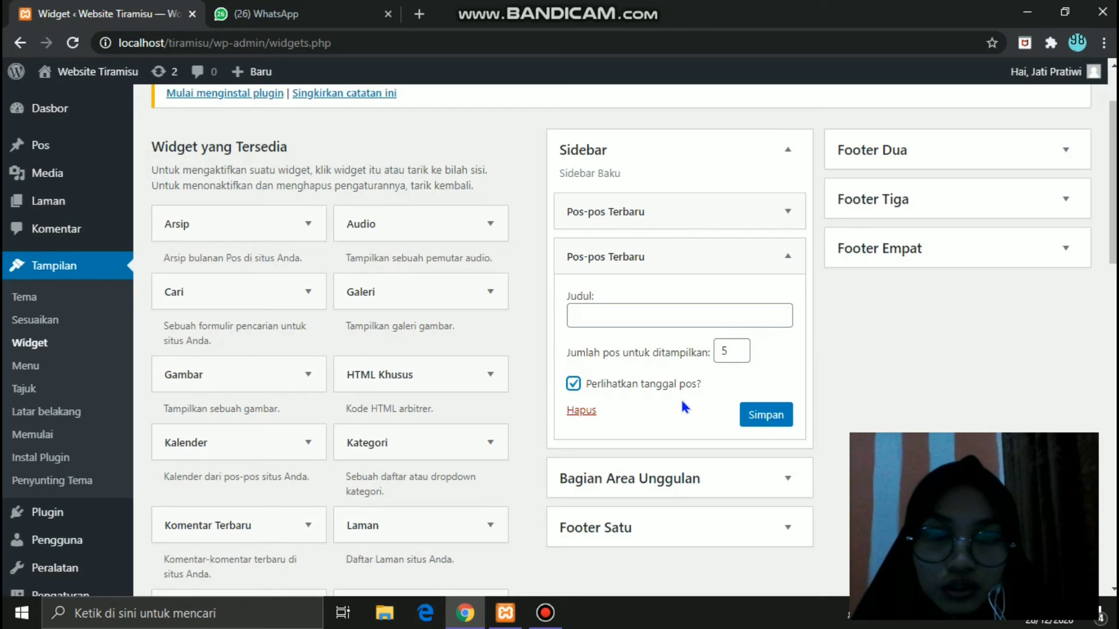
pyautogui.click(575, 385)
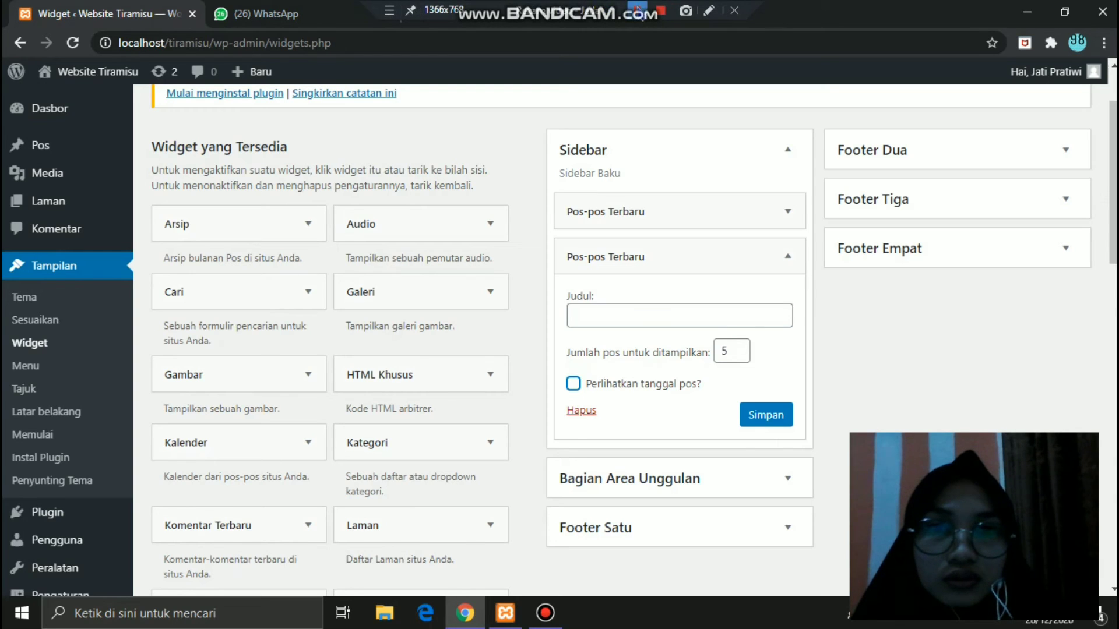
pyautogui.click(573, 385)
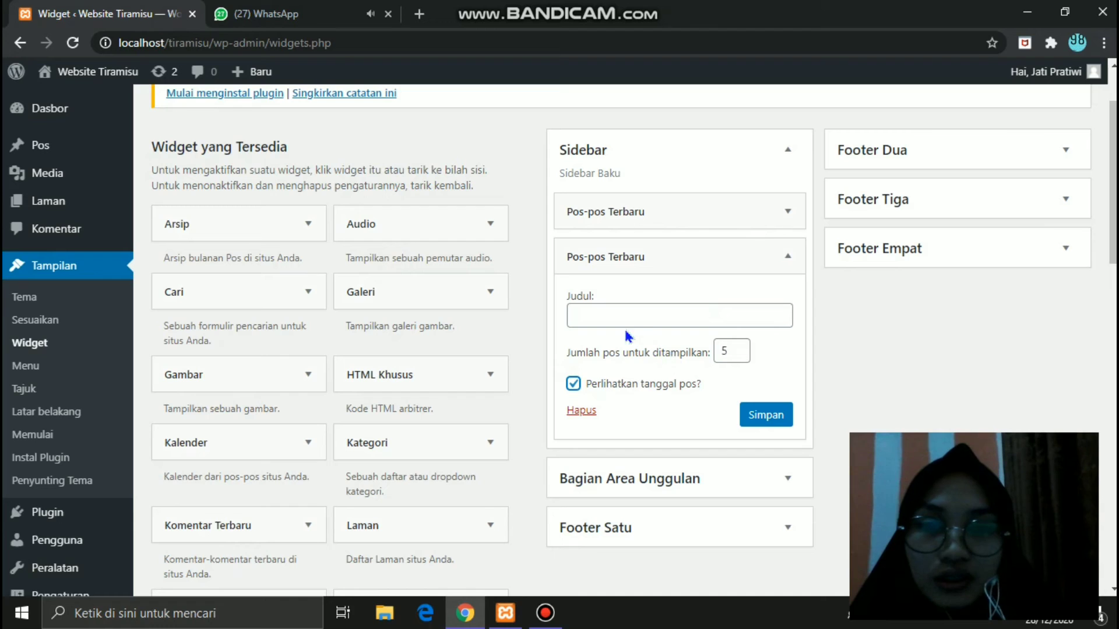
pyautogui.click(611, 313)
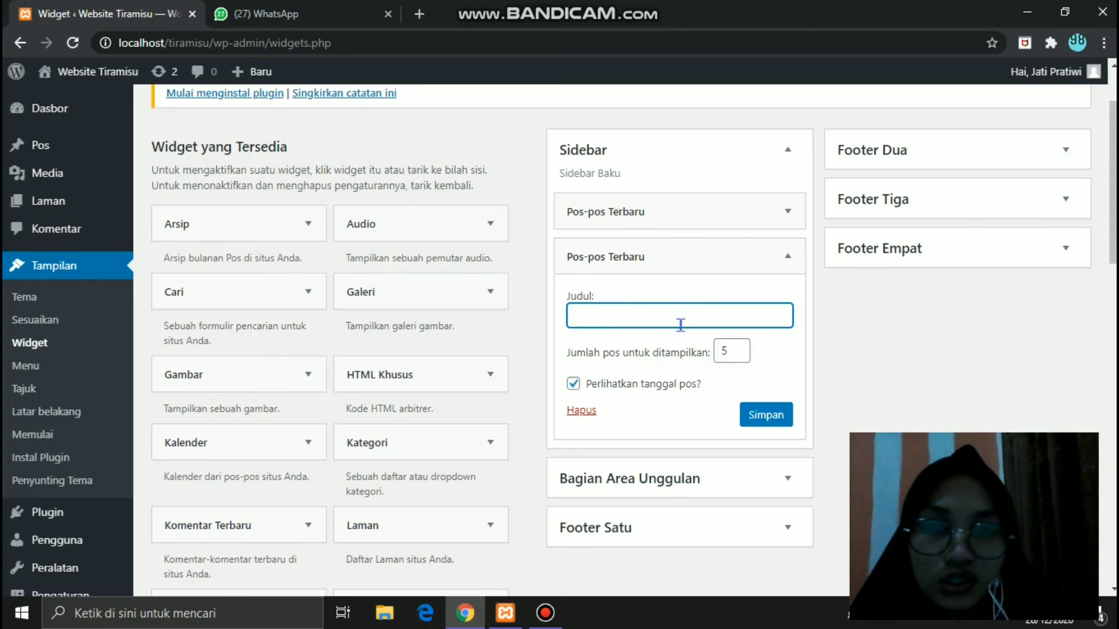
pyautogui.click(765, 362)
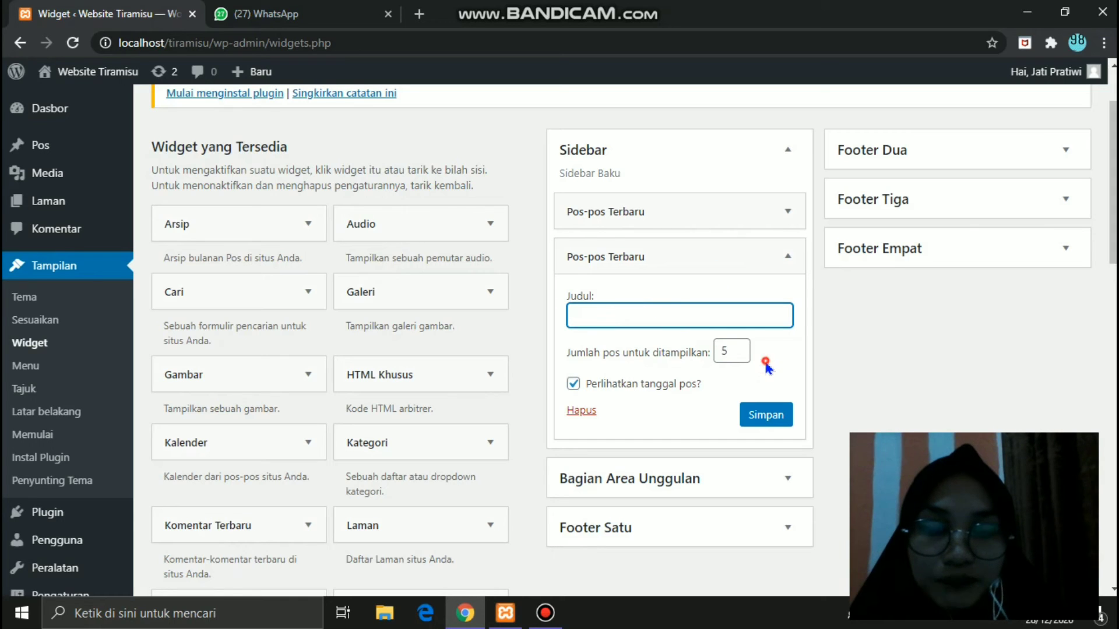
pyautogui.click(768, 415)
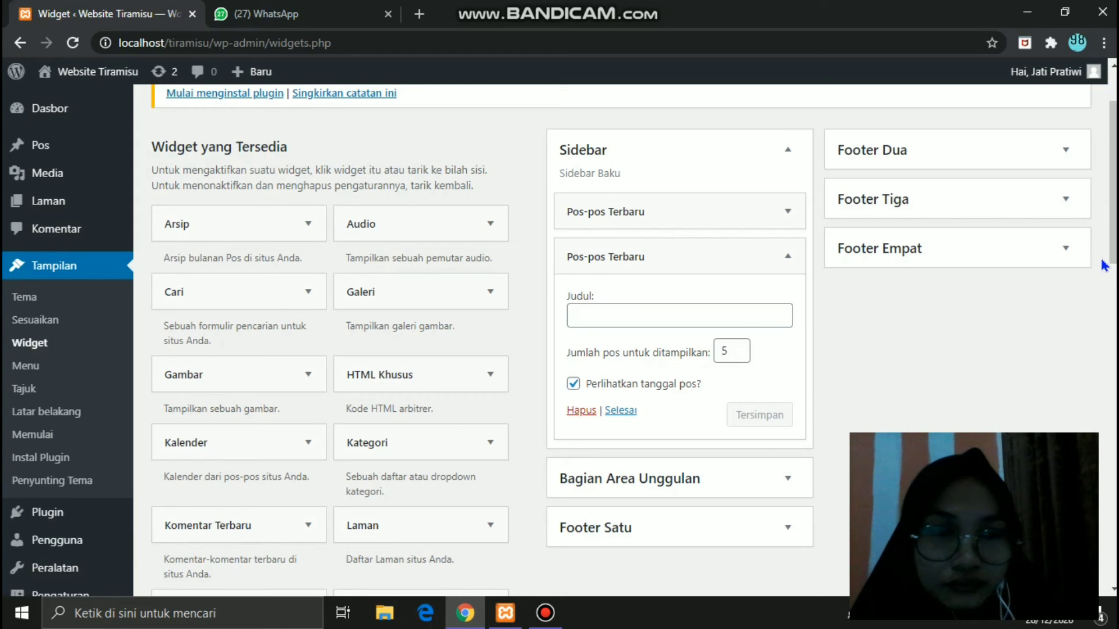
# - Try dragging the Cari search widget into Sidebar, then clear the accidental text selection
pyautogui.scroll(-1, 1113, 265)
pyautogui.scroll(-3, 1113, 265)
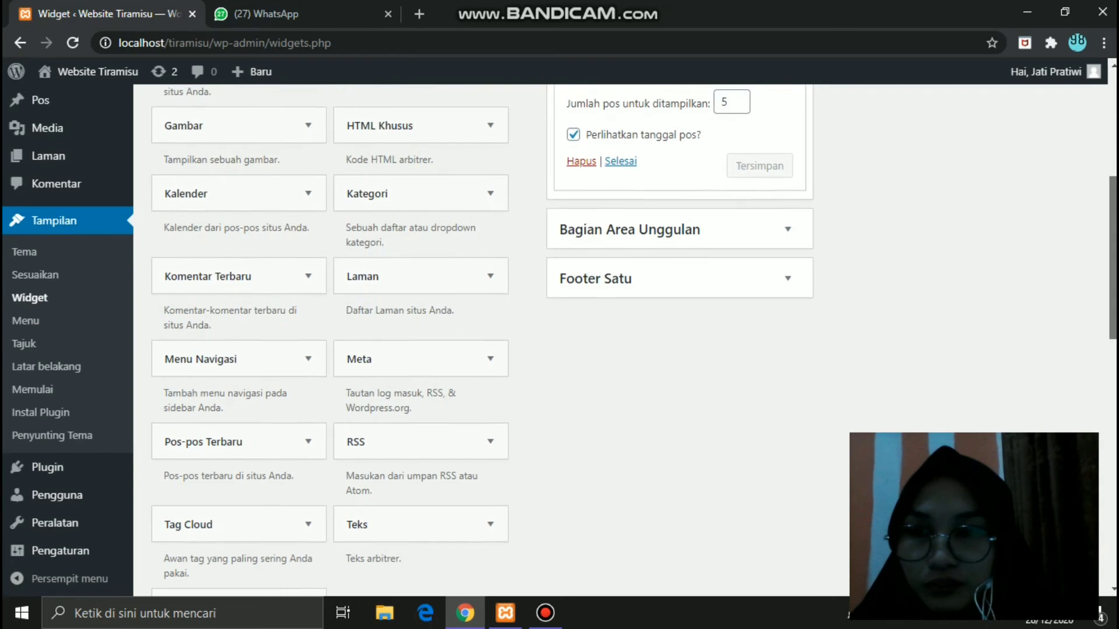
pyautogui.scroll(5, 1113, 265)
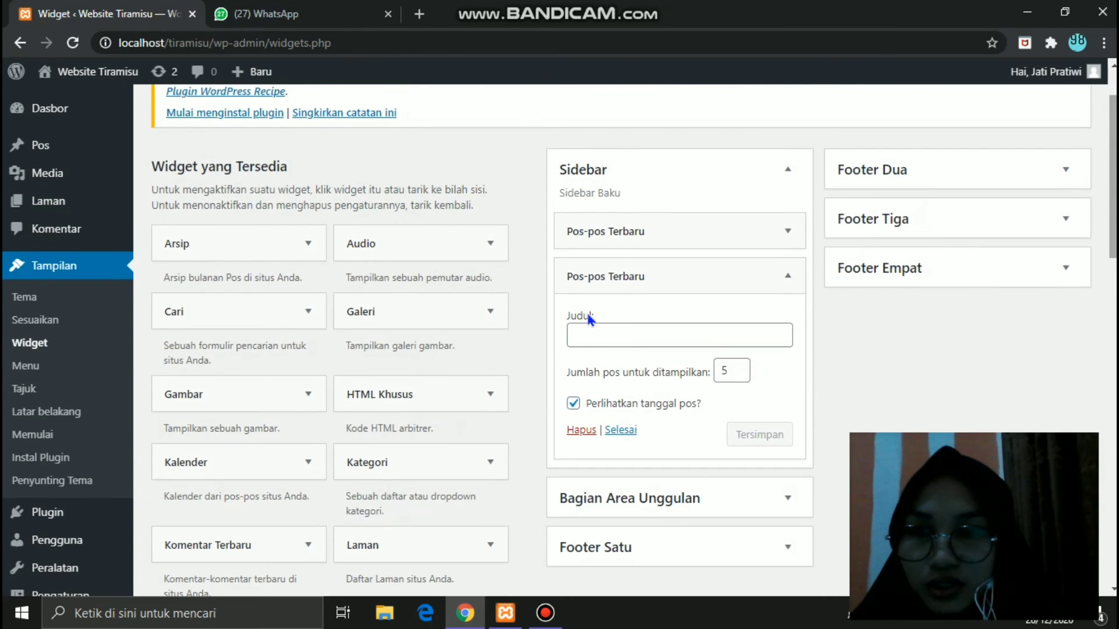
pyautogui.click(239, 312)
pyautogui.moveTo(403, 368); pyautogui.dragTo(539, 399)
pyautogui.moveTo(646, 441)
pyautogui.mouseDown()
pyautogui.moveTo(634, 360)
pyautogui.moveTo(650, 320)
pyautogui.mouseUp()
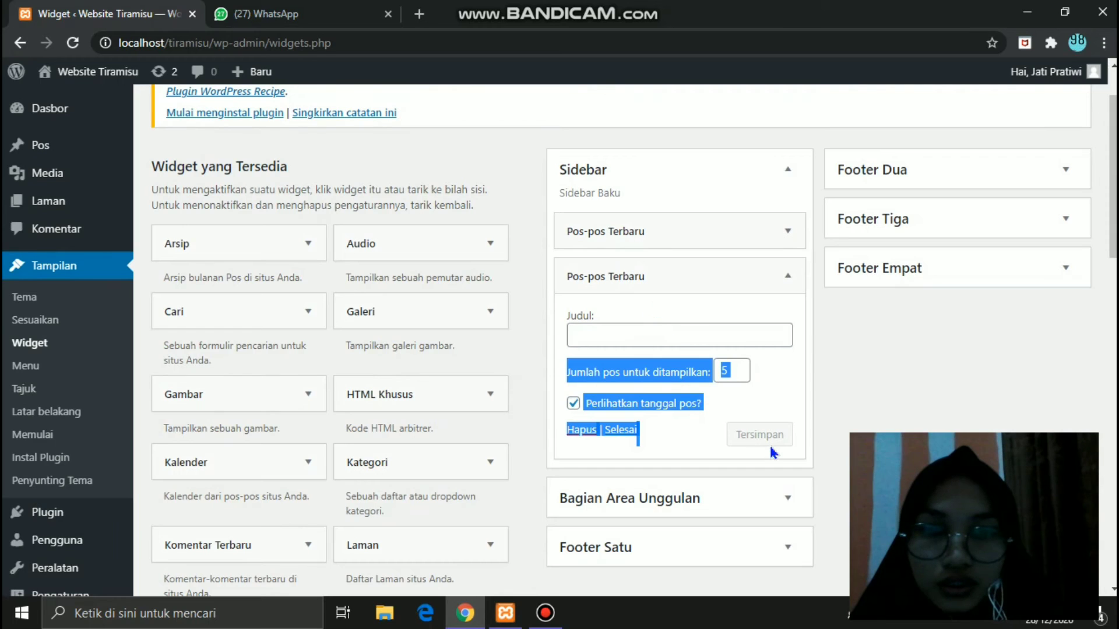
pyautogui.click(873, 368)
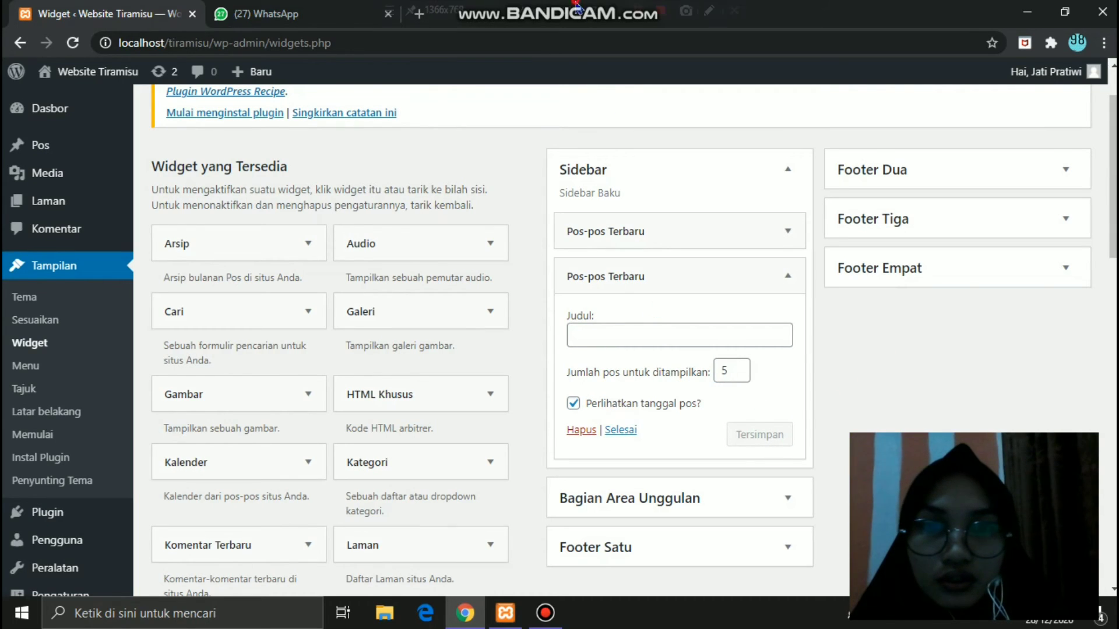
pyautogui.click(640, 12)
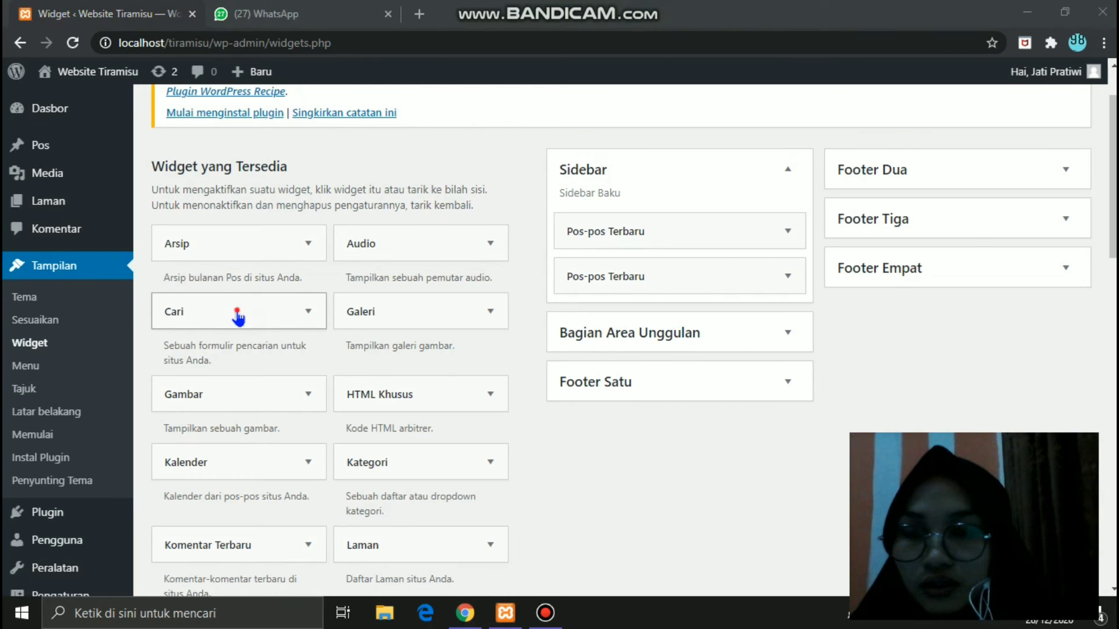
# - Add the Cari widget to Sidebar below Pos-pos Terbaru, titled 'Search', and save it
pyautogui.moveTo(237, 315); pyautogui.dragTo(661, 308)
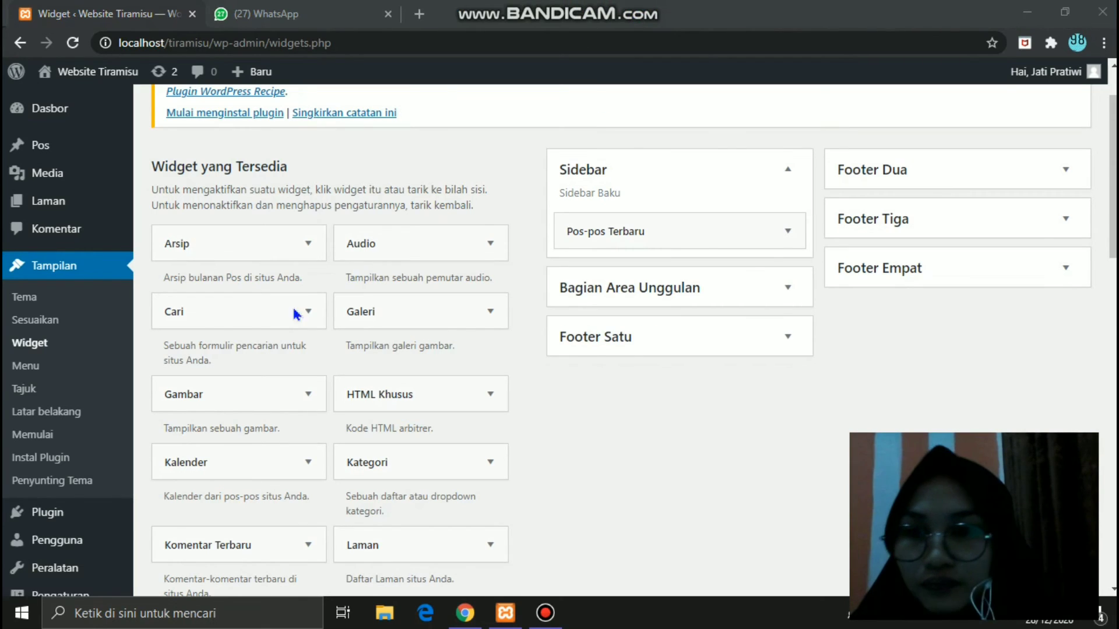
pyautogui.moveTo(217, 313); pyautogui.dragTo(640, 269)
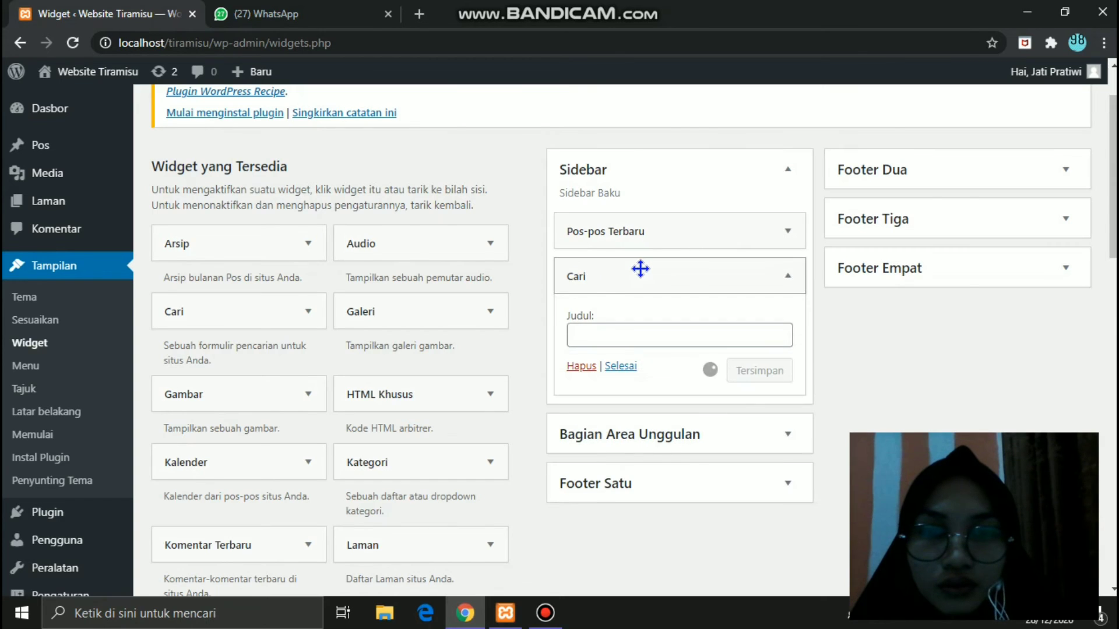
pyautogui.click(600, 333)
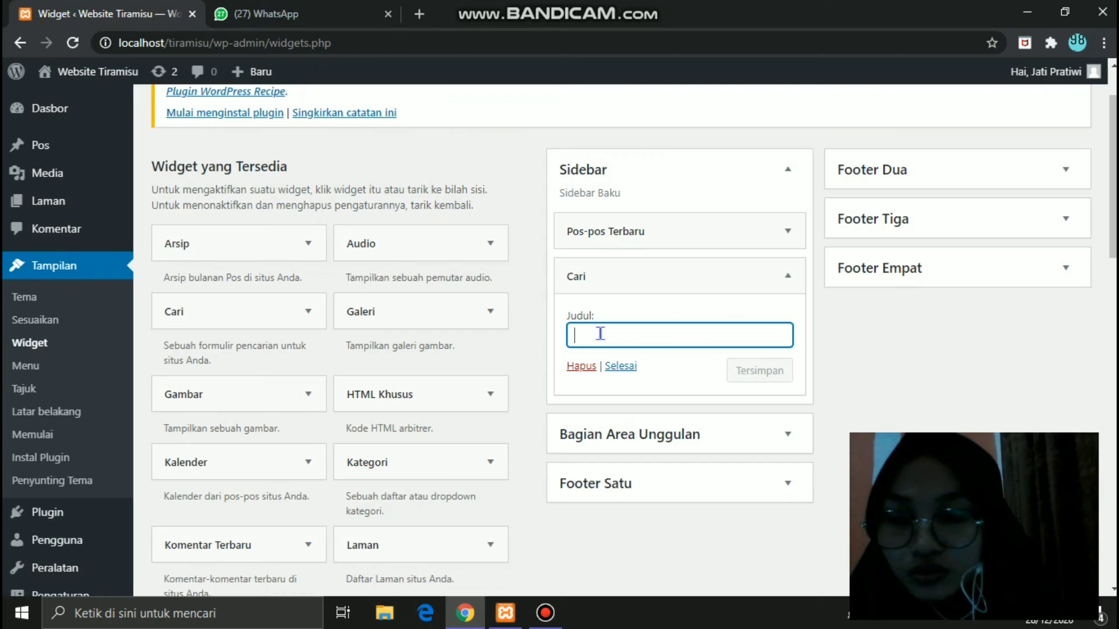
pyautogui.write('Search')
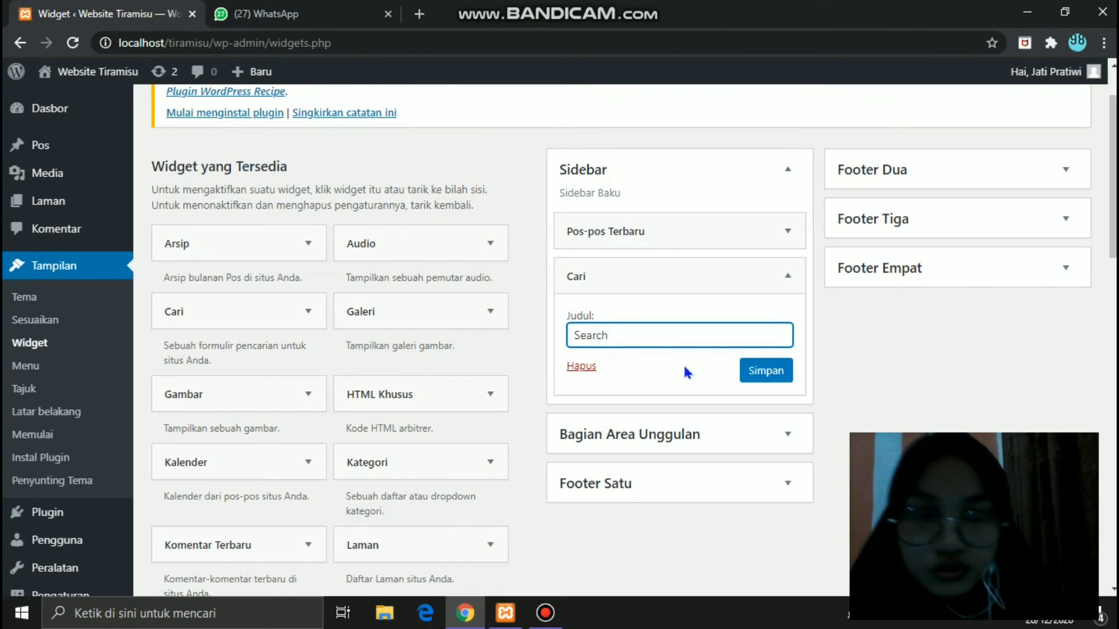
pyautogui.click(764, 379)
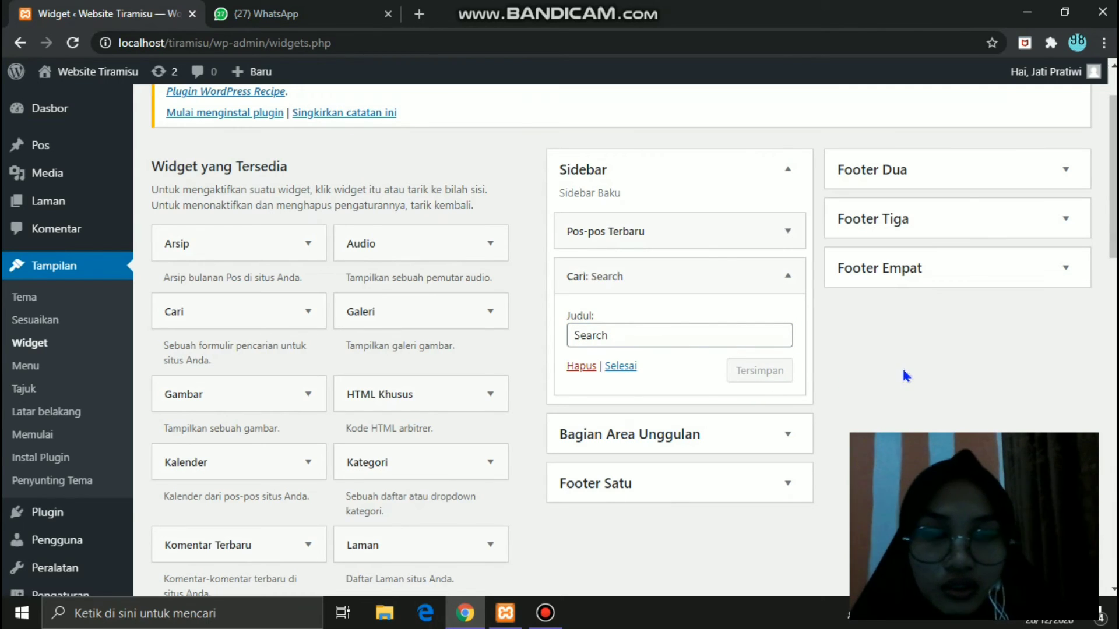
pyautogui.click(619, 367)
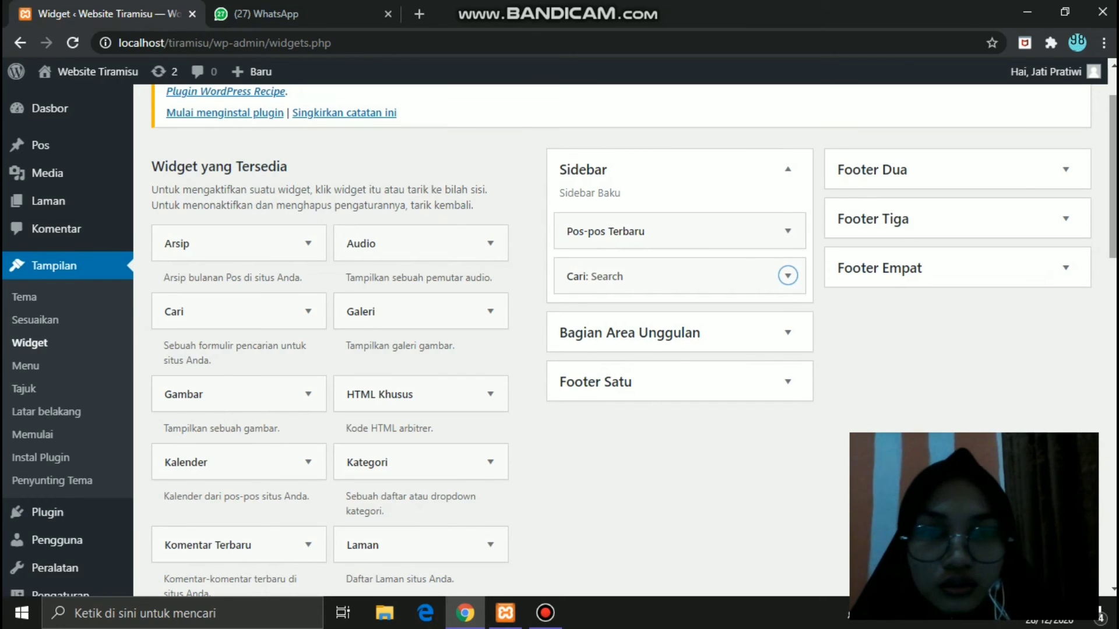
pyautogui.moveTo(1113, 234); pyautogui.dragTo(1113, 261)
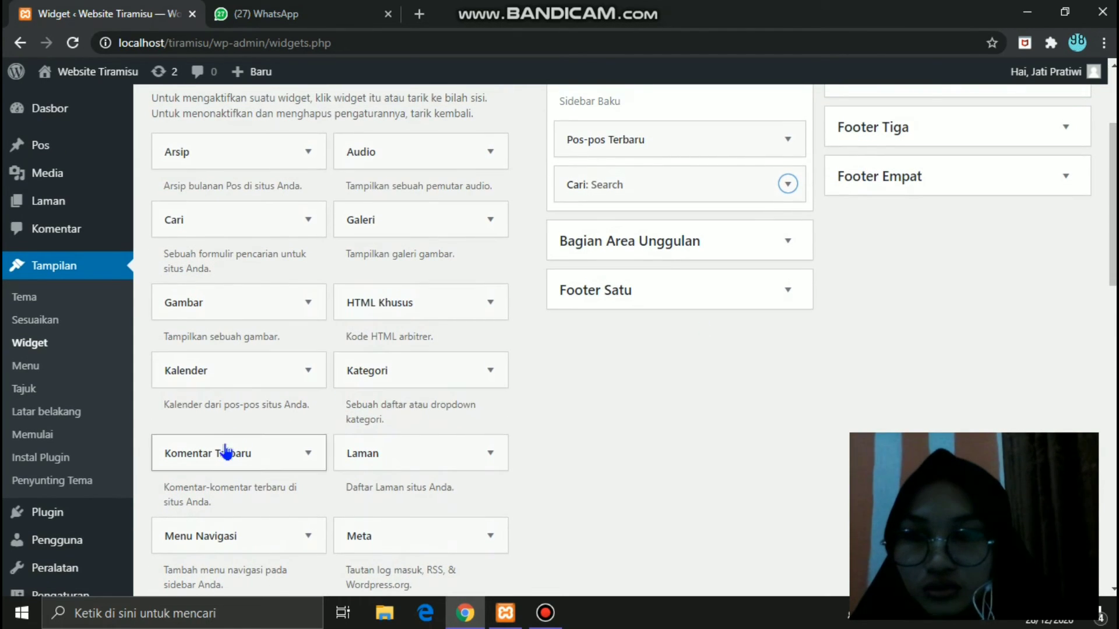
# - Add the Komentar Terbaru widget to the Sidebar
pyautogui.moveTo(215, 460); pyautogui.dragTo(634, 225)
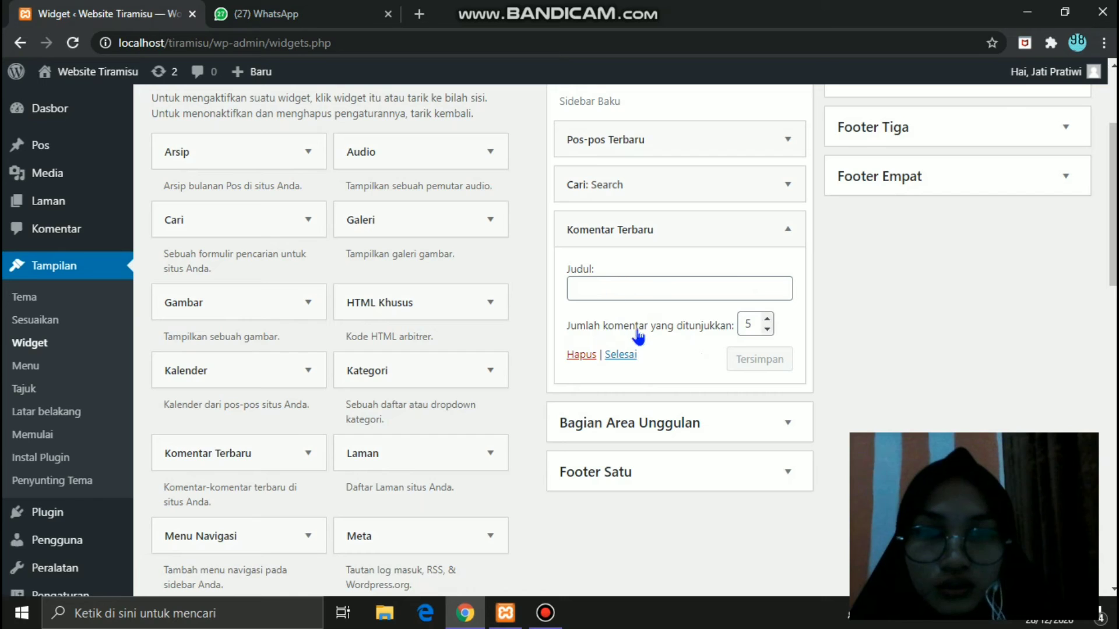
pyautogui.click(621, 355)
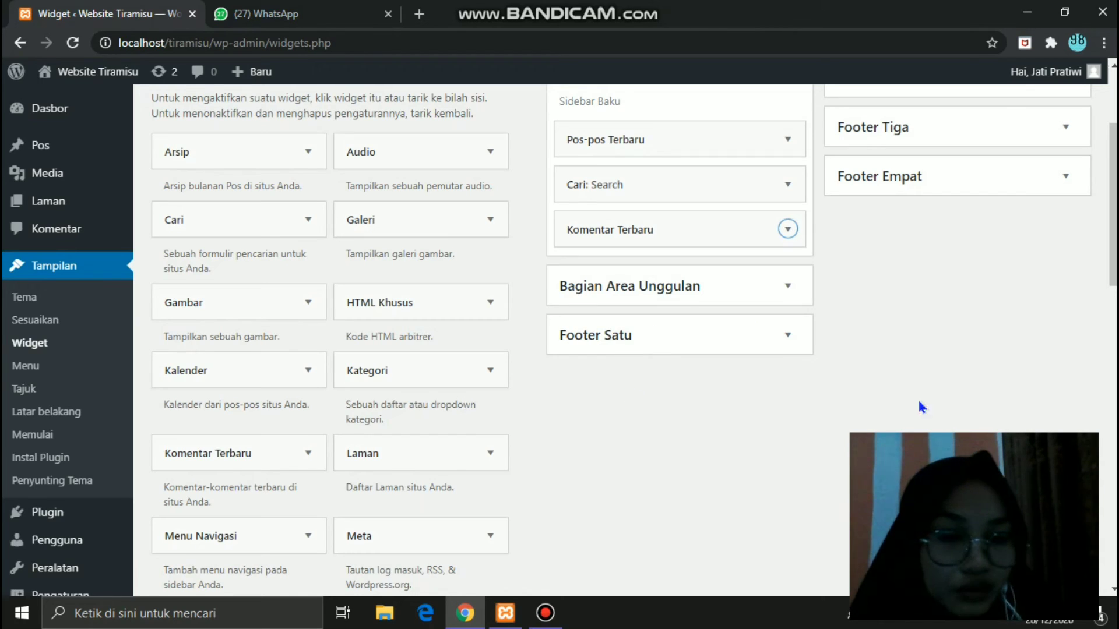
pyautogui.moveTo(1114, 268)
pyautogui.mouseDown()
pyautogui.moveTo(1114, 307)
pyautogui.moveTo(1114, 260)
pyautogui.mouseUp()
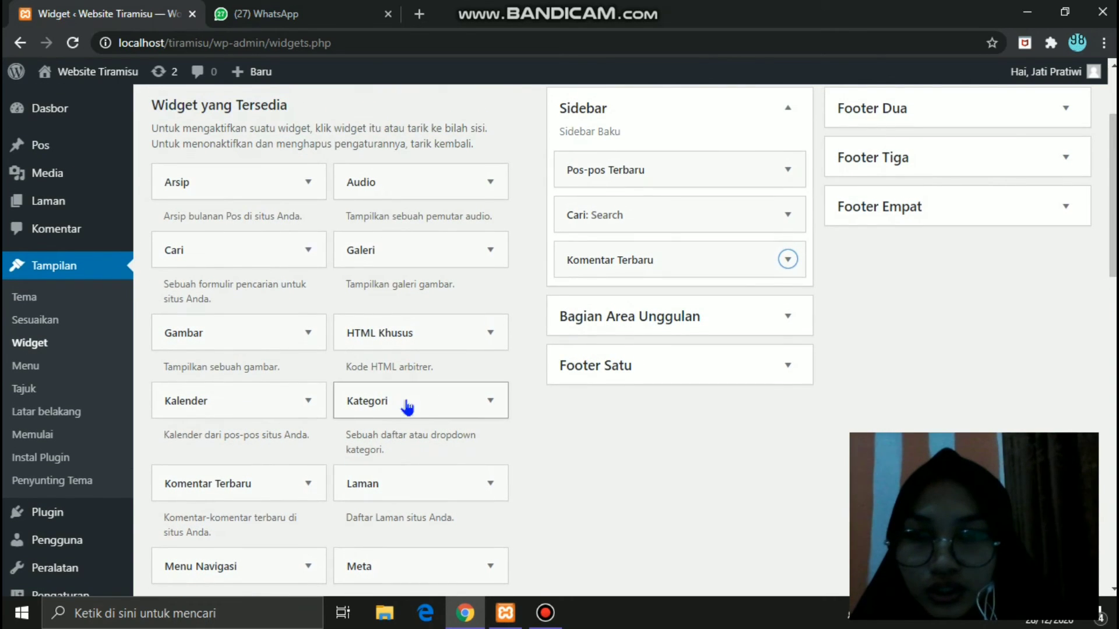
# - Add a Kategori widget shown as a dropdown with post counts and hierarchy, and save
pyautogui.moveTo(387, 405); pyautogui.dragTo(624, 301)
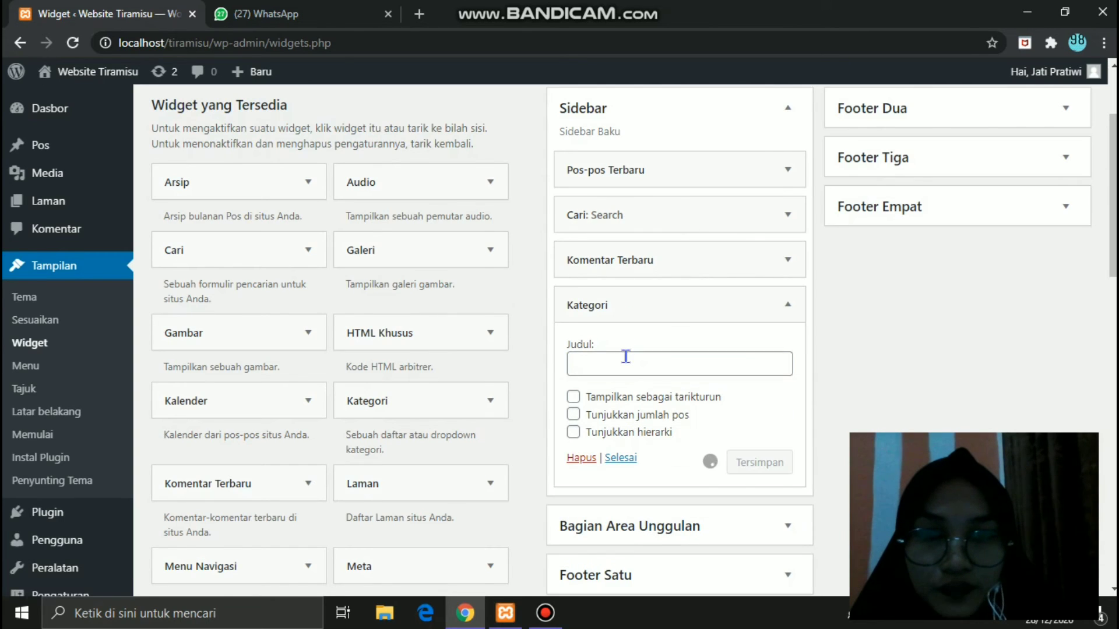
pyautogui.click(574, 397)
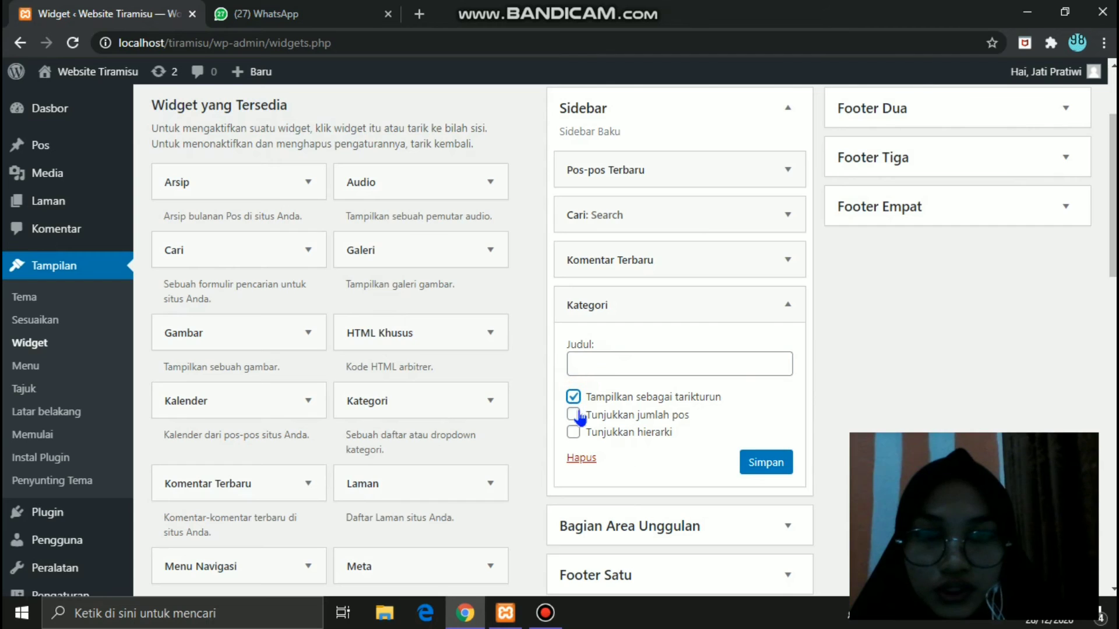
pyautogui.click(578, 415)
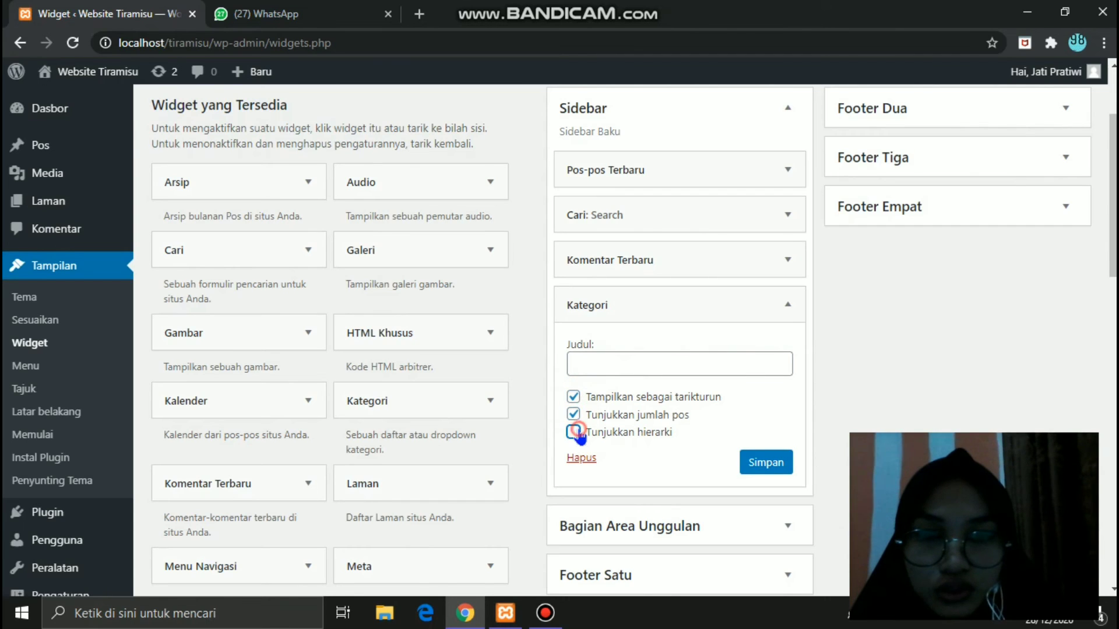
pyautogui.click(576, 433)
pyautogui.click(771, 465)
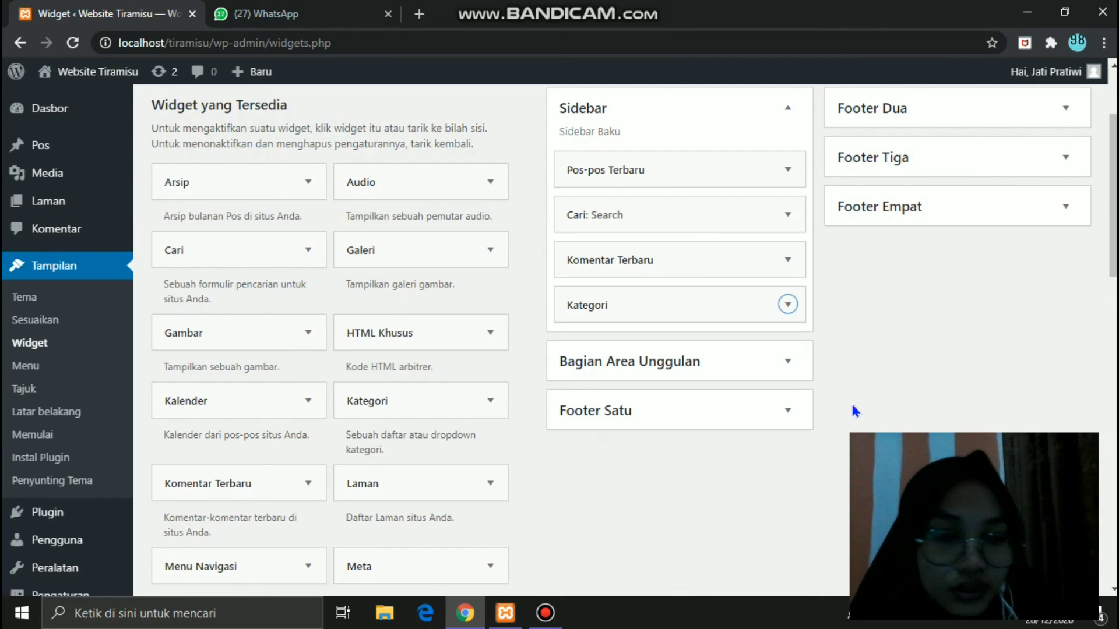
# - Place an untitled Kalender widget into the Footer Satu area
pyautogui.moveTo(1113, 196); pyautogui.dragTo(1113, 475)
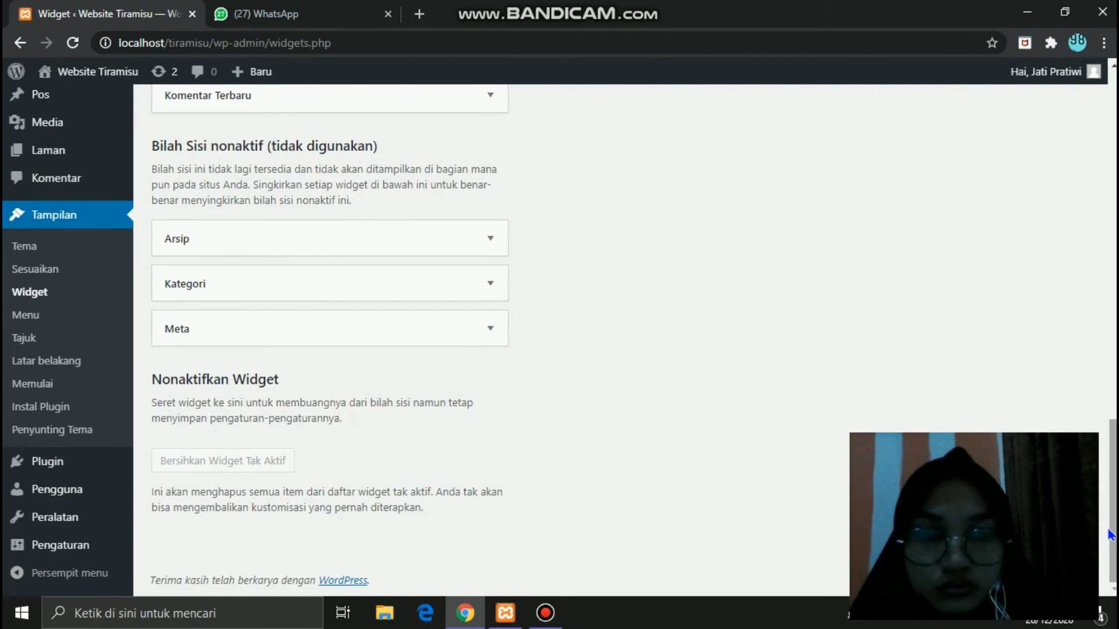
pyautogui.moveTo(1113, 476); pyautogui.dragTo(1113, 155)
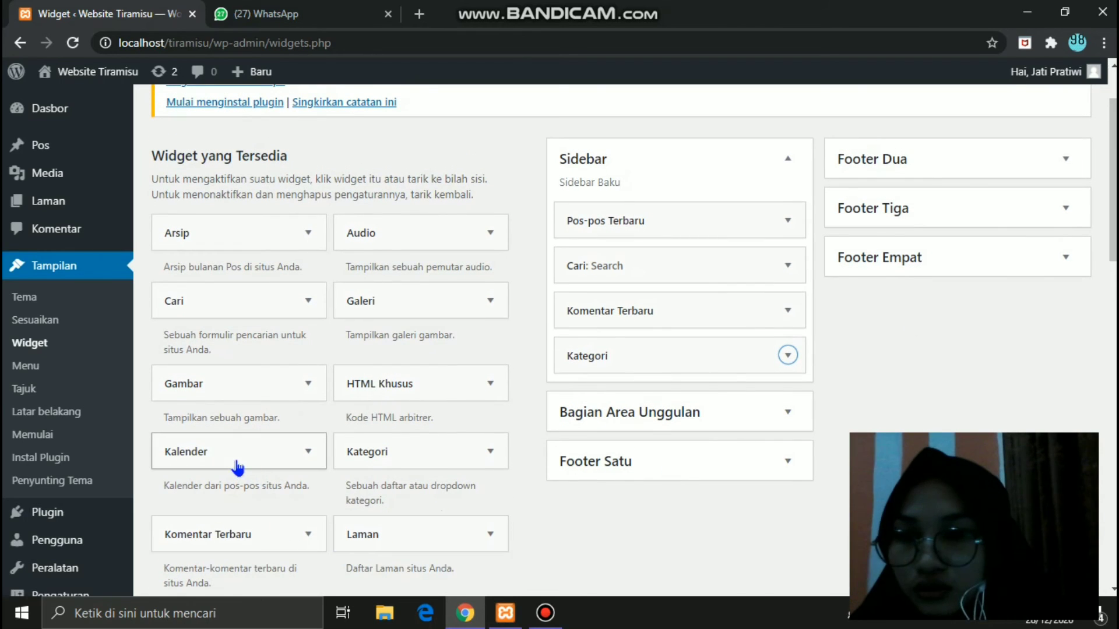
pyautogui.moveTo(237, 461); pyautogui.dragTo(650, 538)
pyautogui.scroll(-3, 1094, 299)
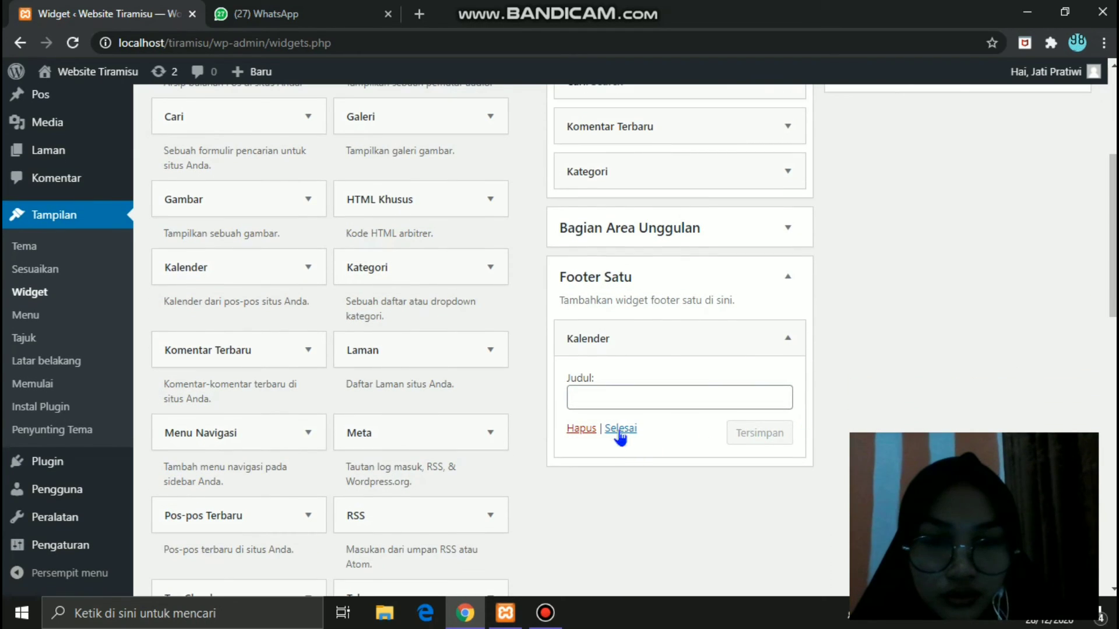
pyautogui.click(620, 430)
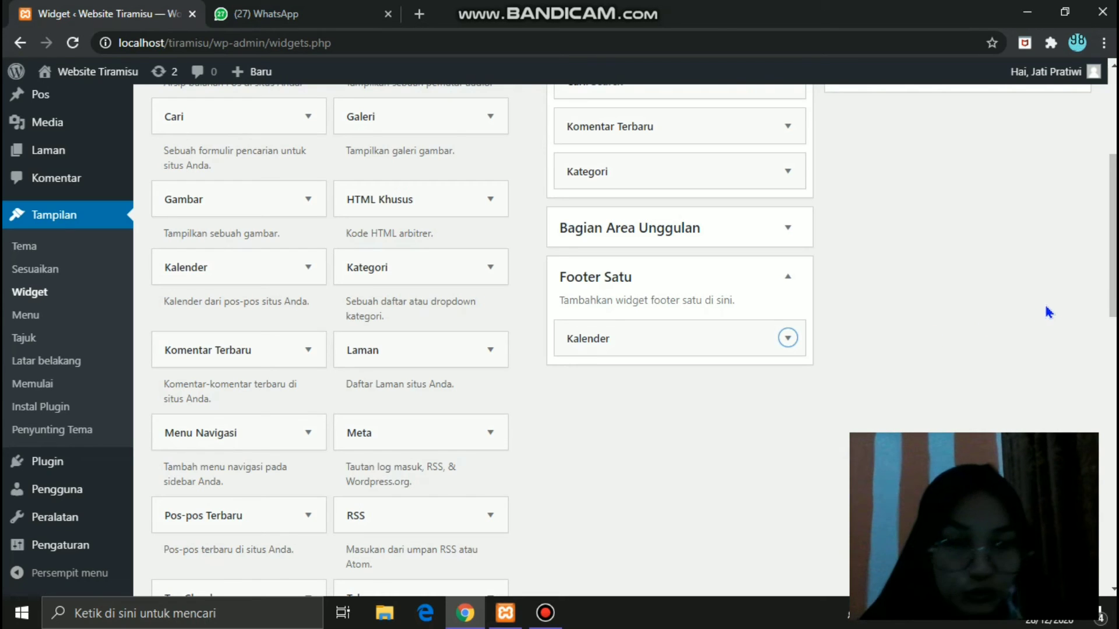
pyautogui.scroll(-2, 1112, 236)
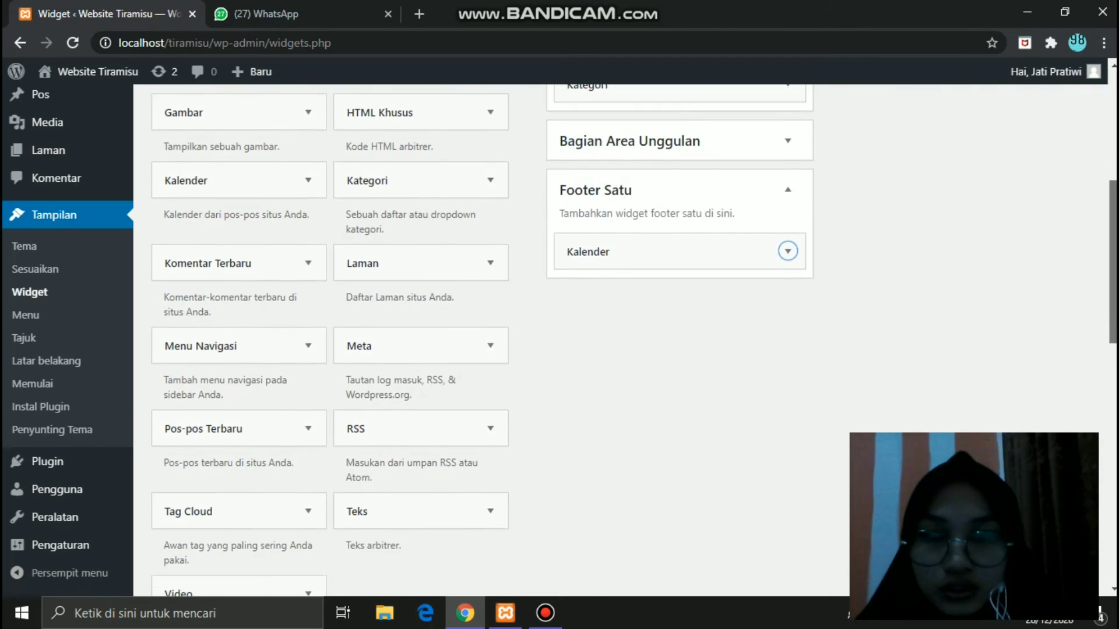
# - Add a Tag Cloud widget titled 'Tag' with tag counts shown to Footer Dua, and save
pyautogui.moveTo(1113, 262); pyautogui.dragTo(1113, 297)
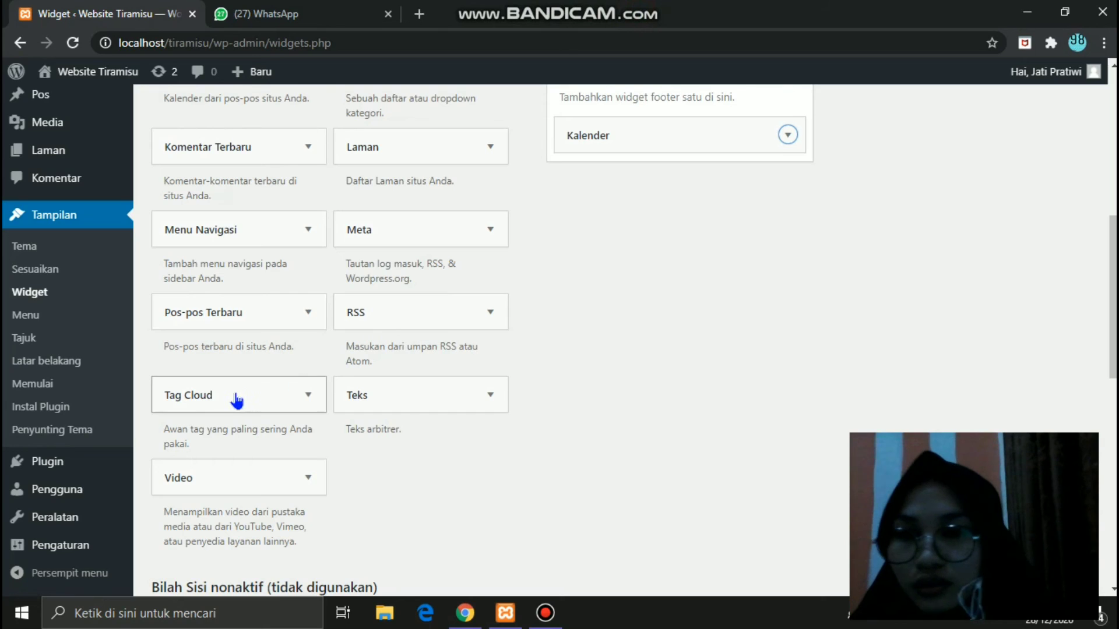
pyautogui.moveTo(237, 400); pyautogui.dragTo(926, 116)
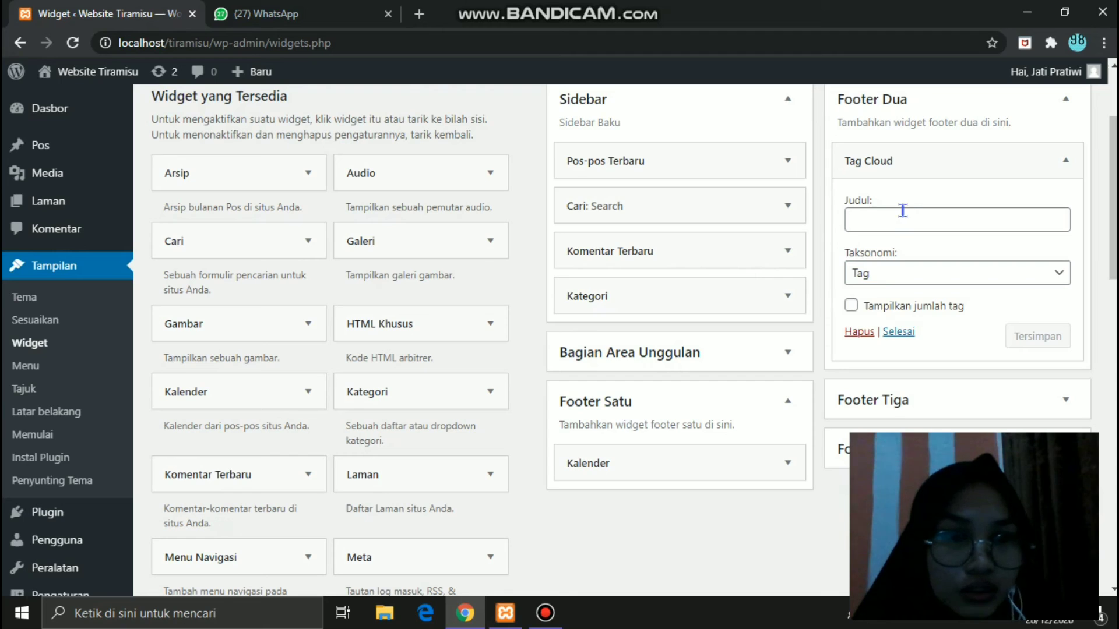
pyautogui.click(897, 222)
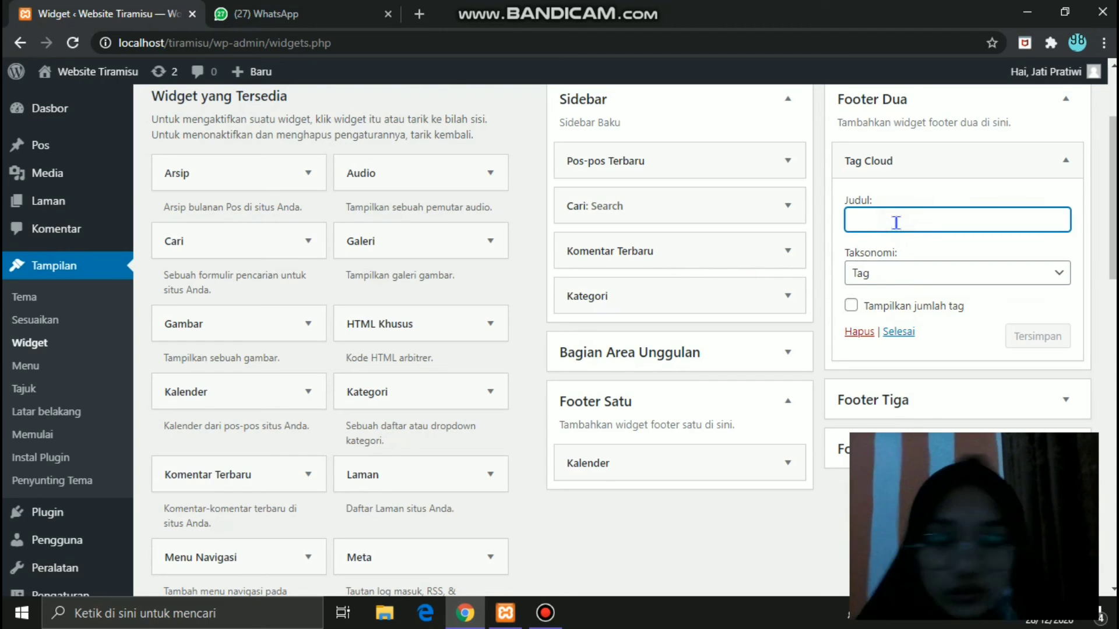
pyautogui.write('Tag')
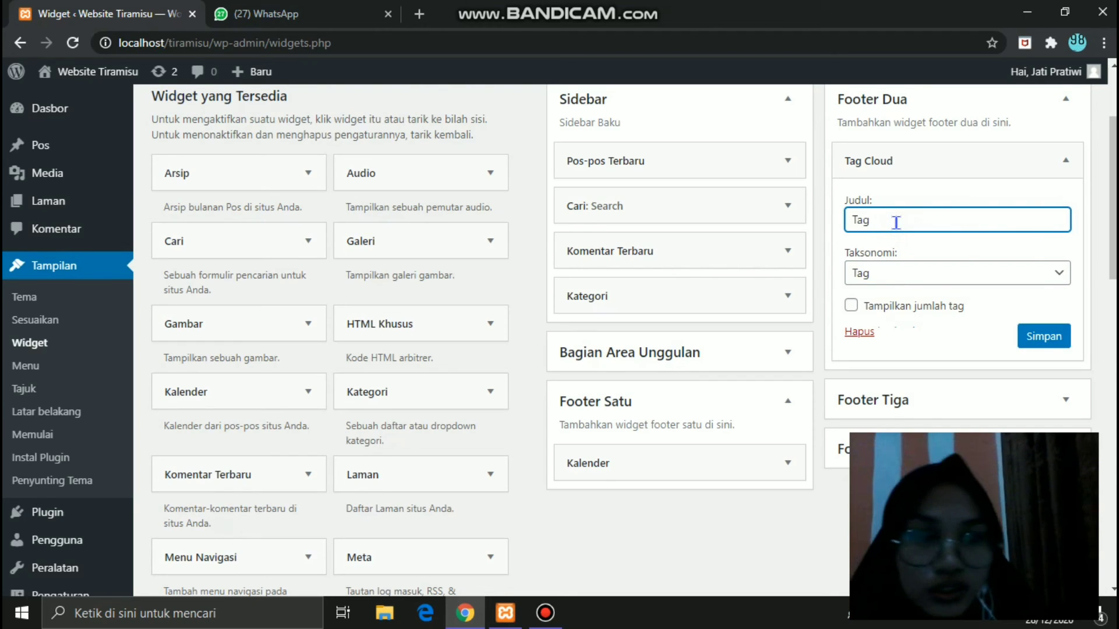
pyautogui.click(859, 309)
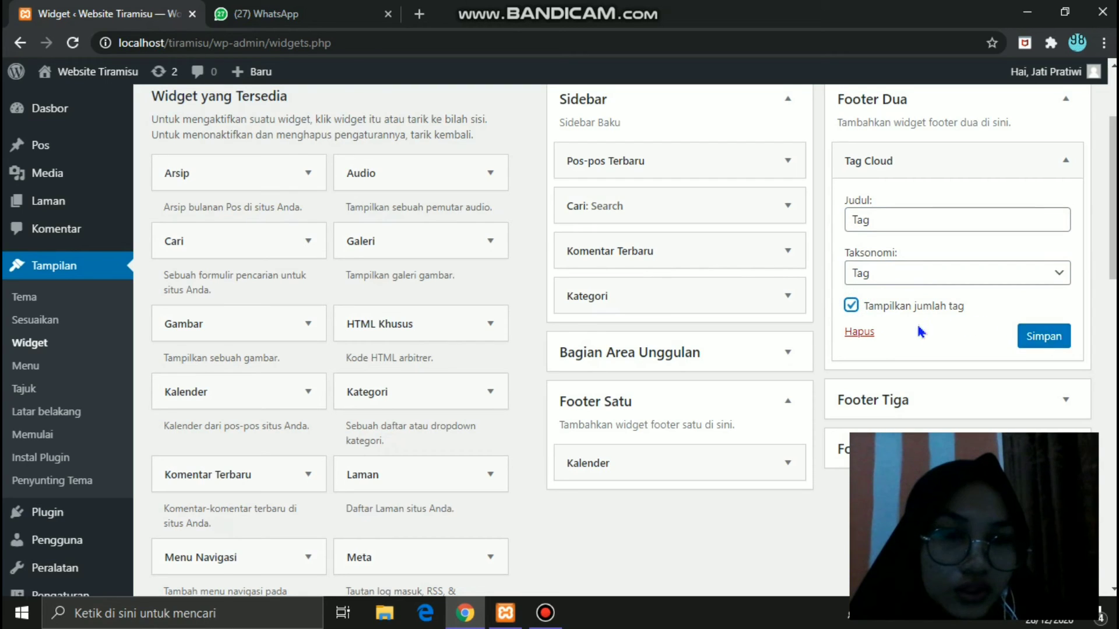
pyautogui.click(1043, 340)
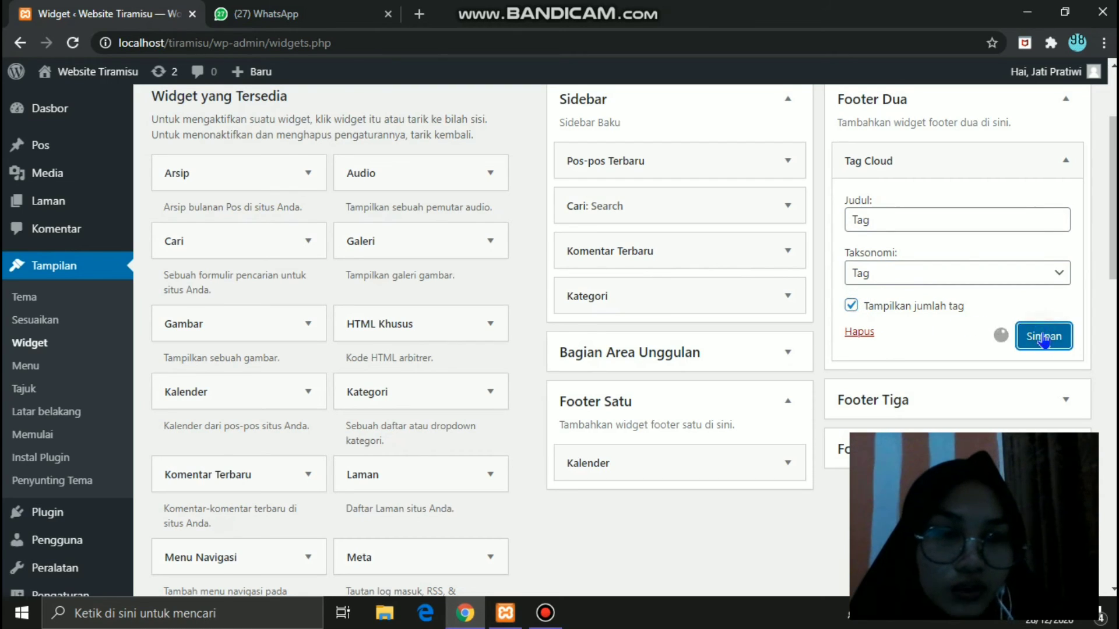
pyautogui.click(899, 330)
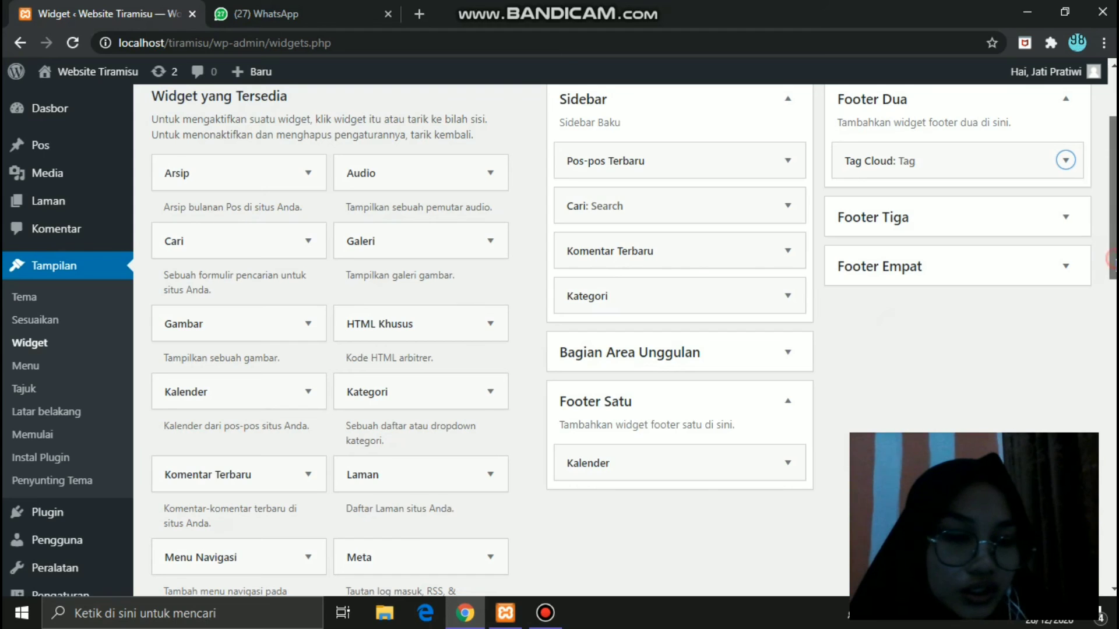
pyautogui.moveTo(1111, 256)
pyautogui.mouseDown()
pyautogui.moveTo(1111, 355)
pyautogui.moveTo(1112, 275)
pyautogui.mouseUp()
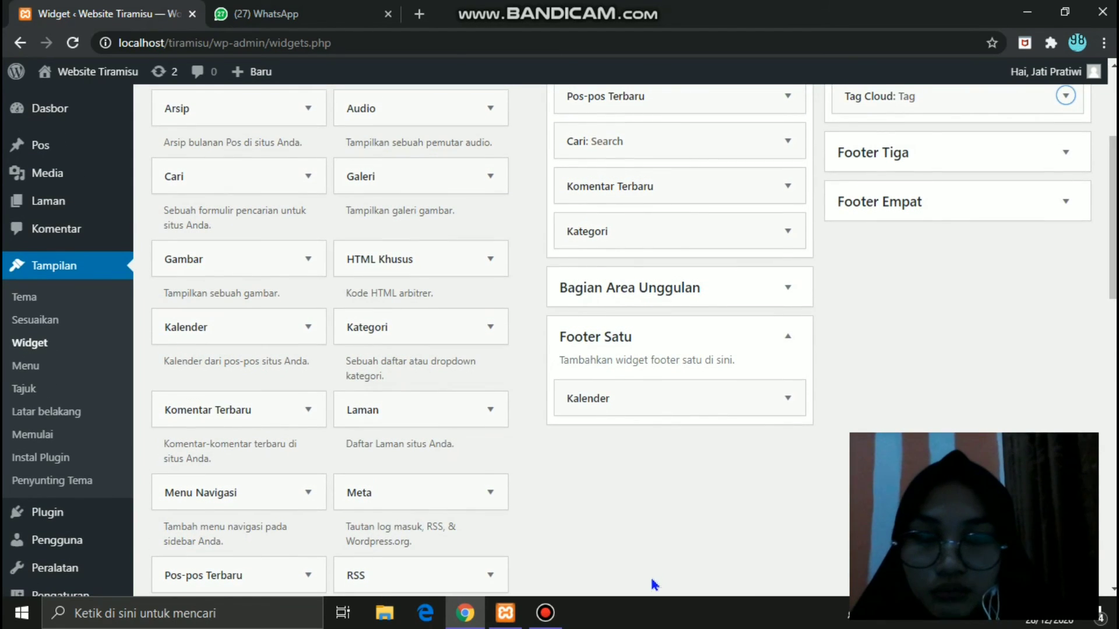
# - Drop an untitled Meta widget into the Footer Tiga area
pyautogui.moveTo(420, 493); pyautogui.dragTo(938, 154)
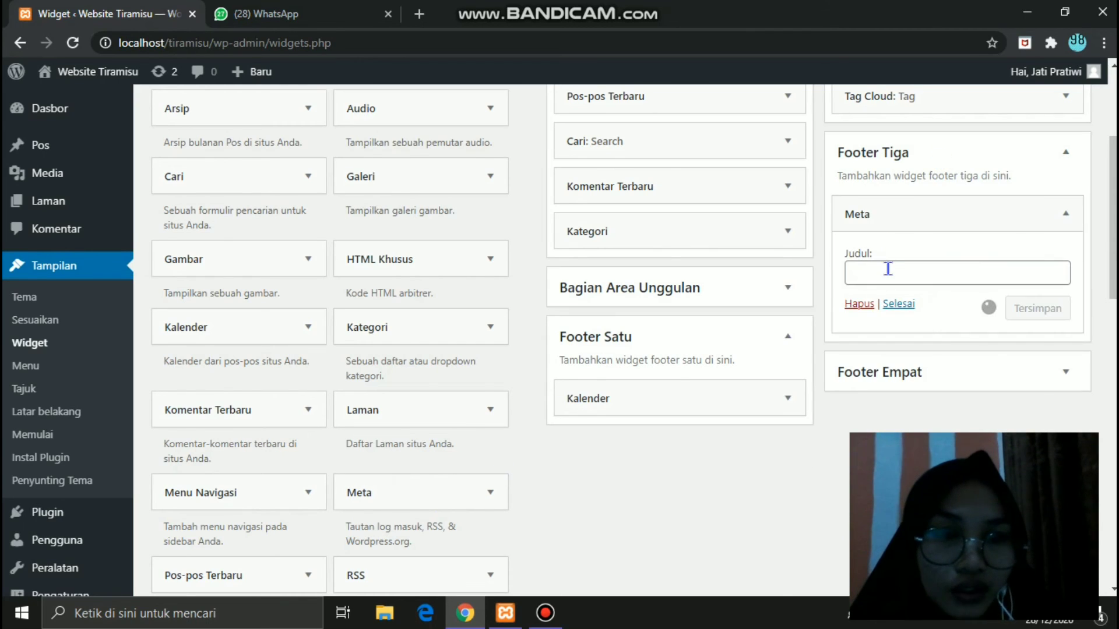
pyautogui.click(888, 270)
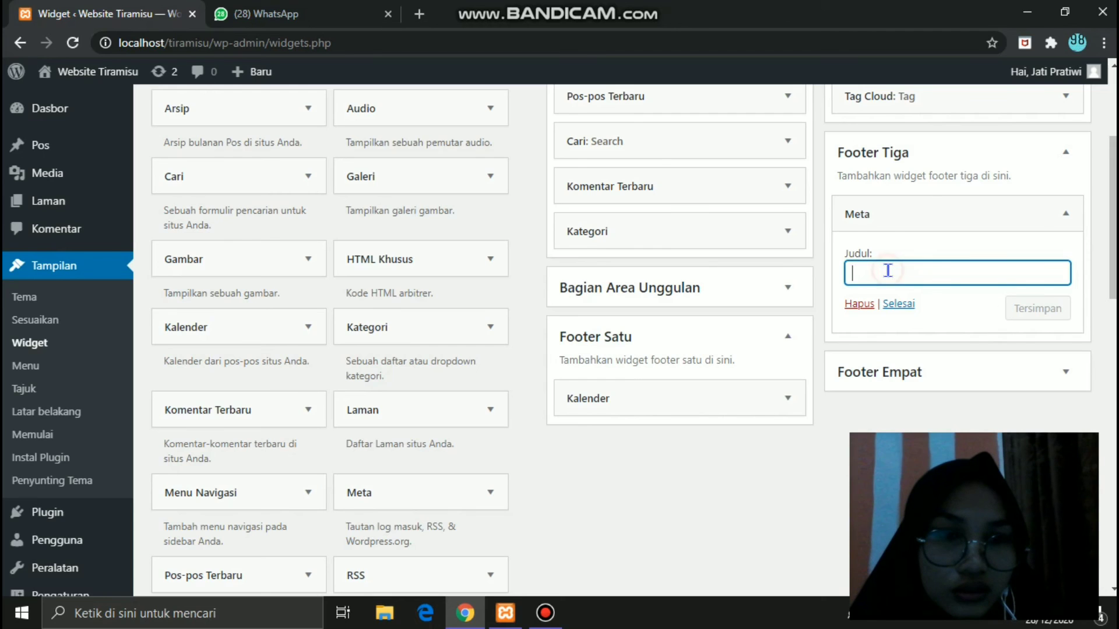
pyautogui.click(903, 305)
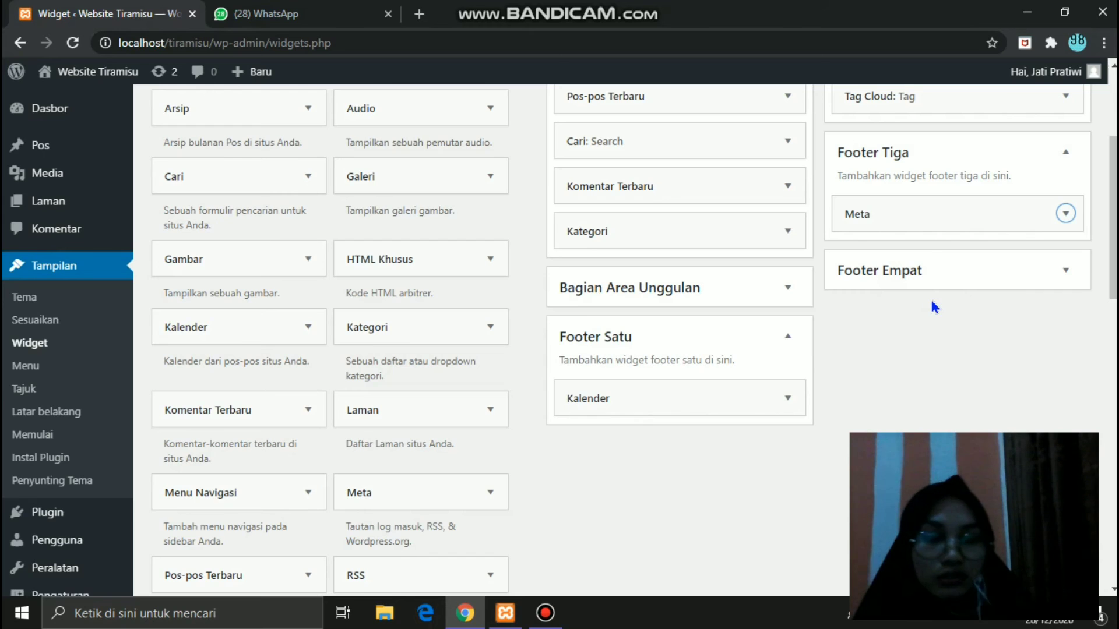
pyautogui.click(1010, 311)
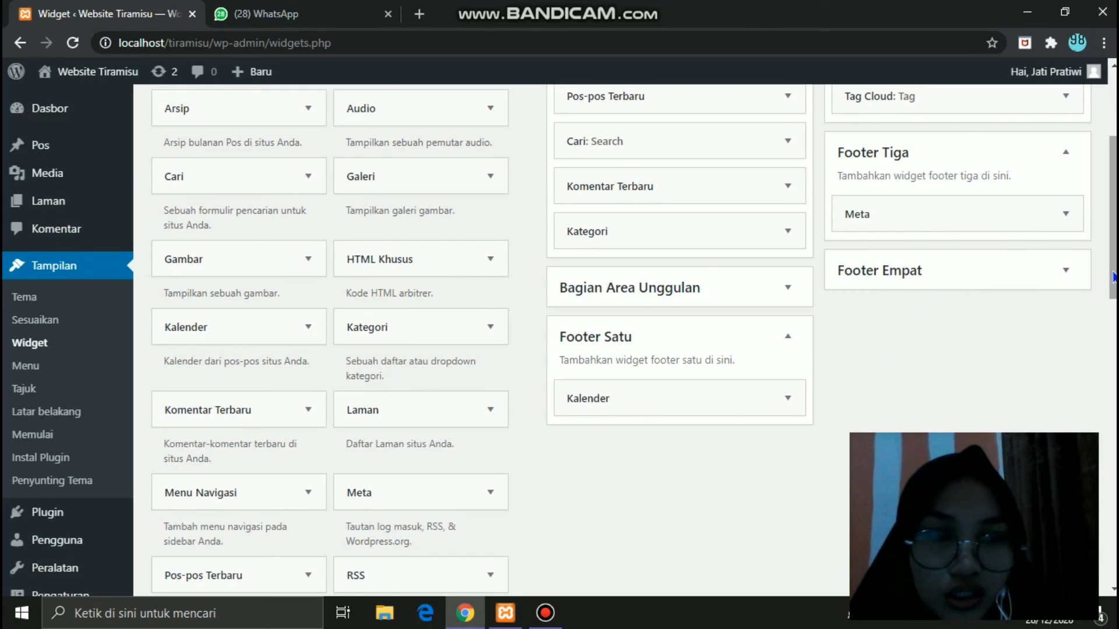
pyautogui.moveTo(1111, 271); pyautogui.dragTo(1111, 405)
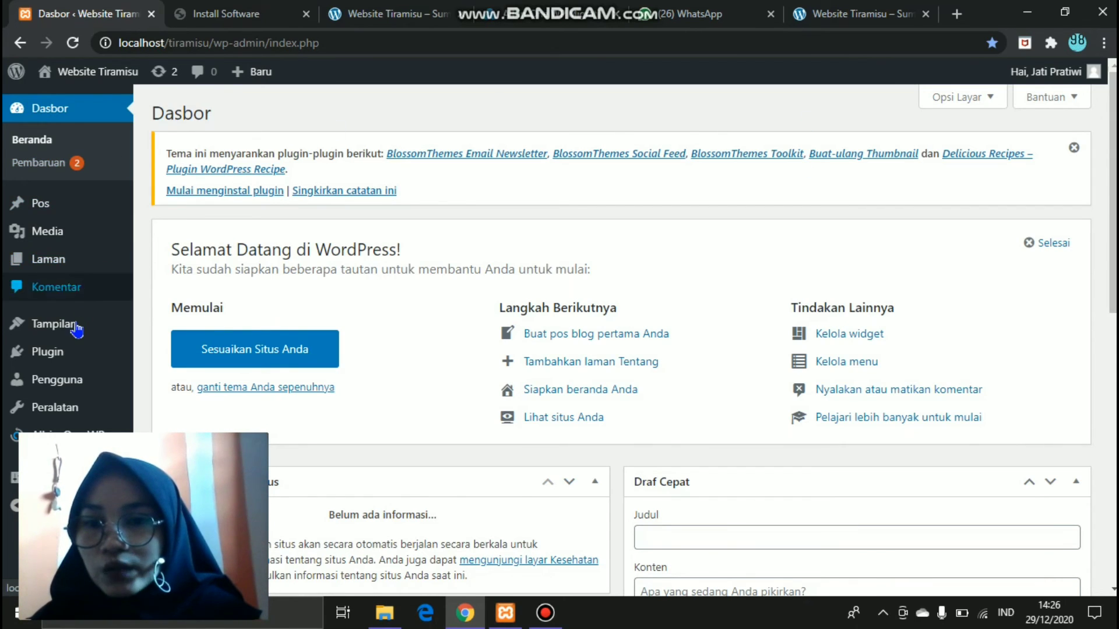
# - Add the Kesehatan and Kecantikan pages to Menu Utama and move About Us to the top
pyautogui.moveTo(76, 326)
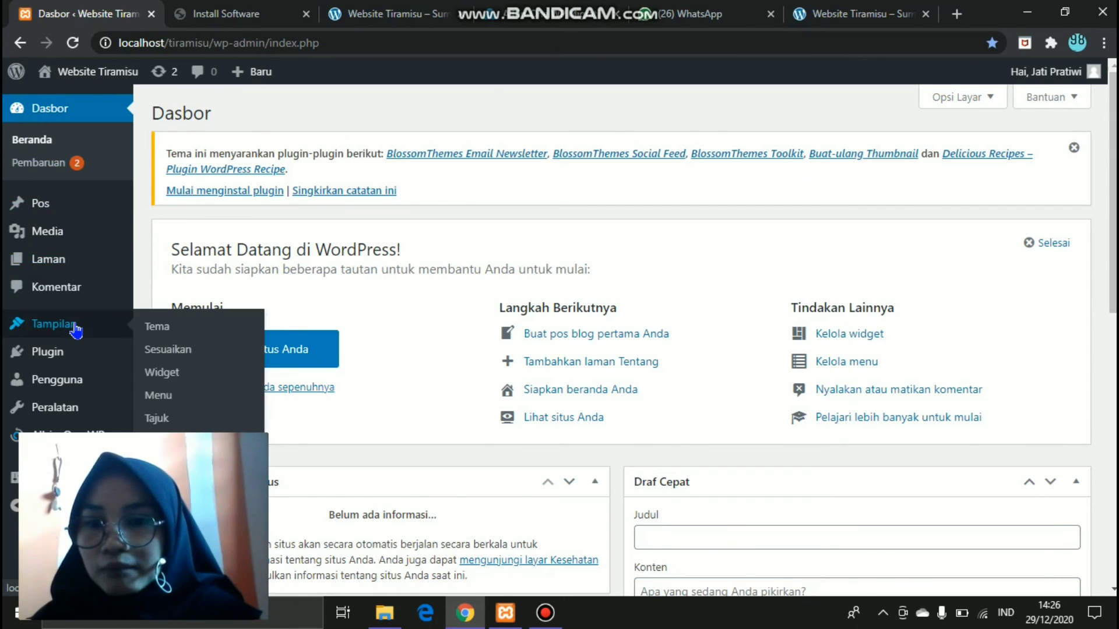
pyautogui.click(156, 402)
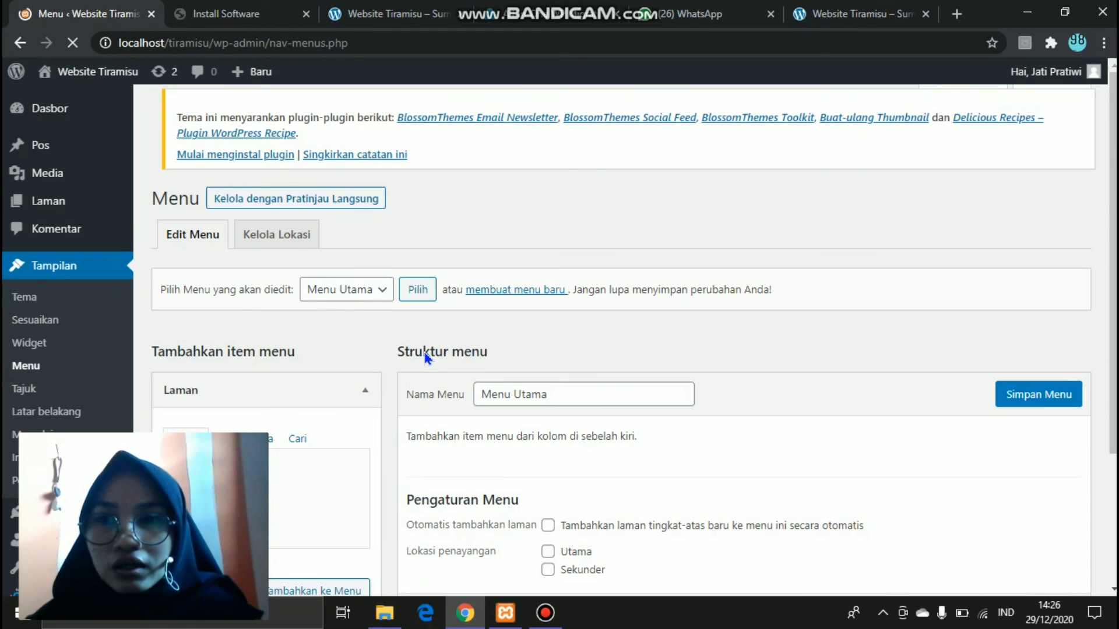
pyautogui.scroll(-2, 427, 357)
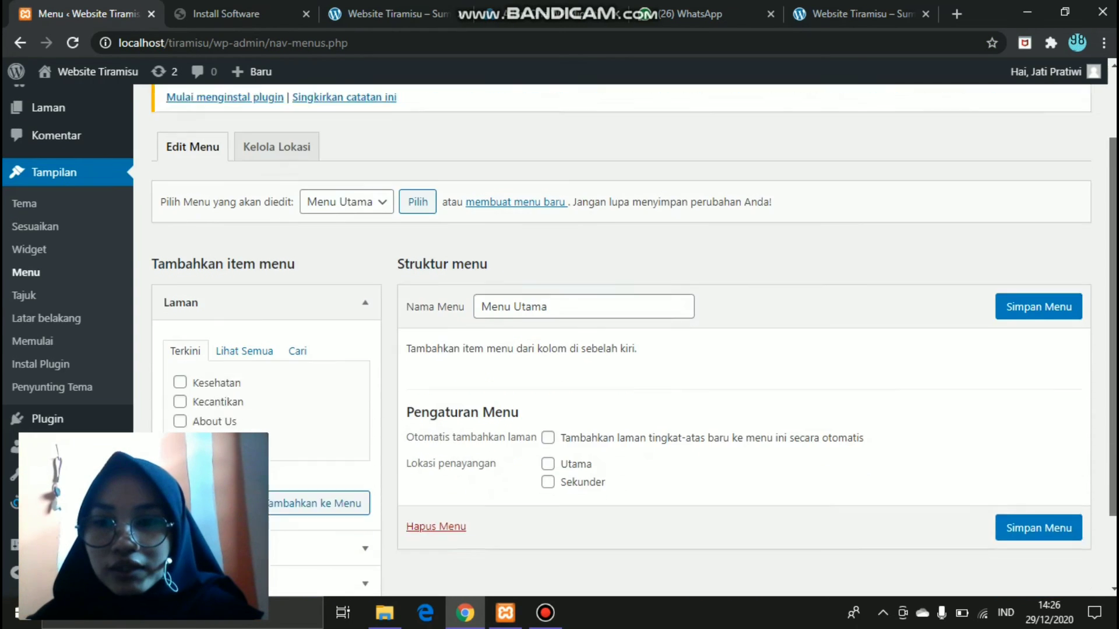
pyautogui.scroll(-1, 439, 222)
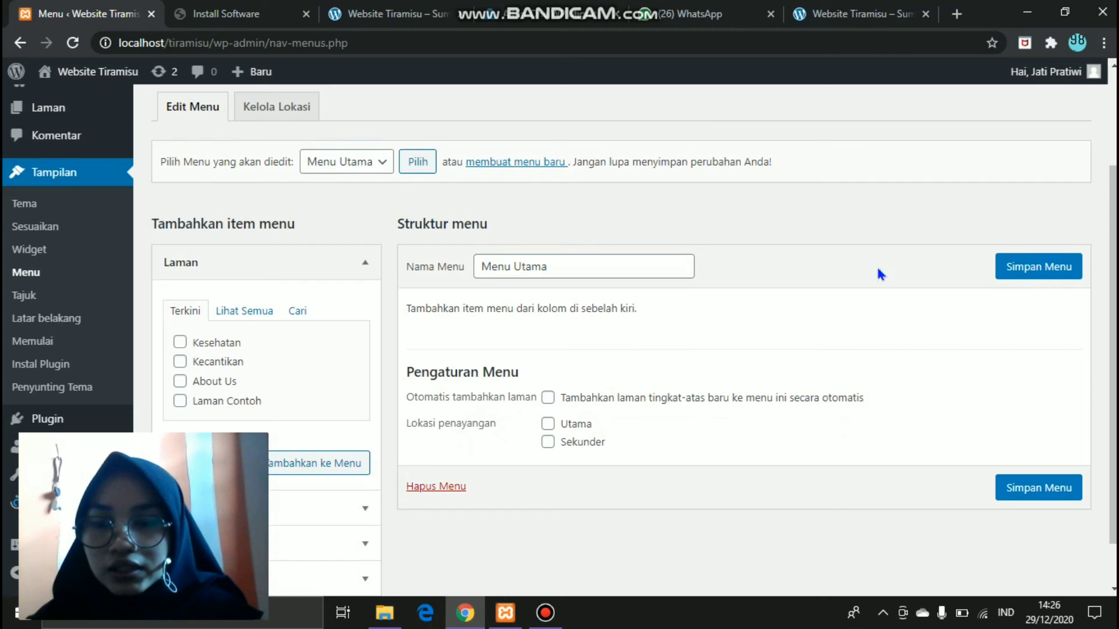
pyautogui.scroll(-1, 343, 330)
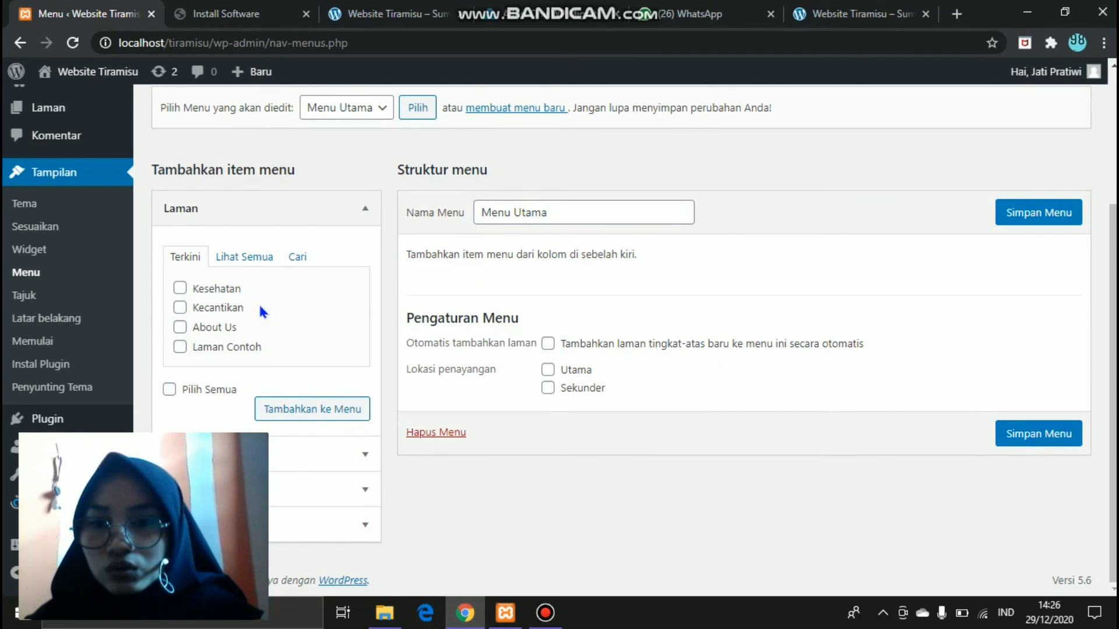
pyautogui.click(179, 311)
pyautogui.click(181, 290)
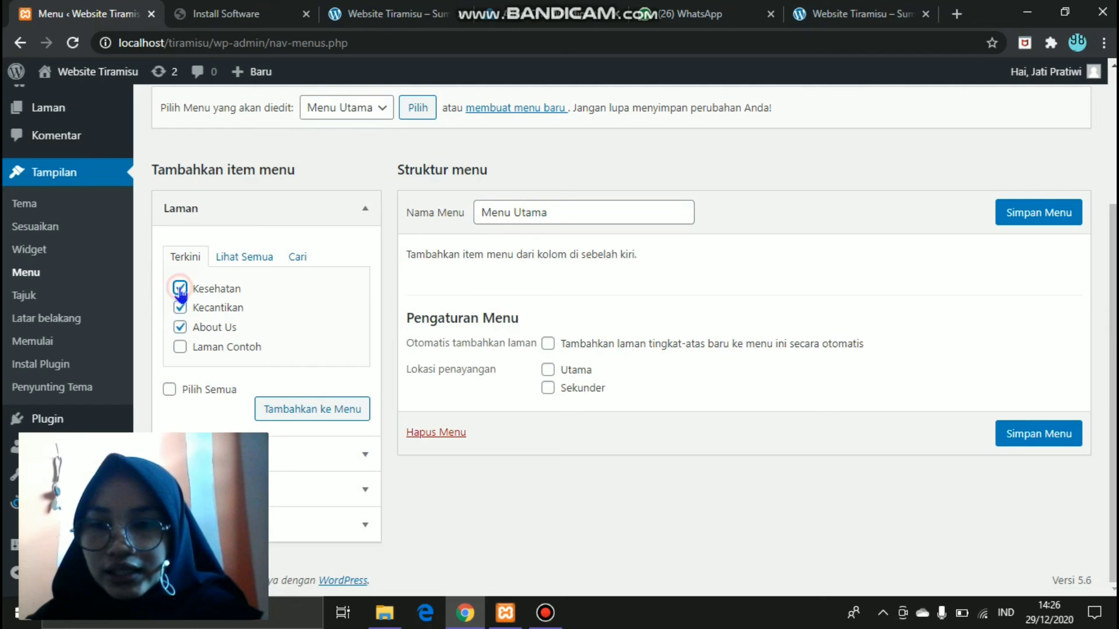
pyautogui.click(330, 413)
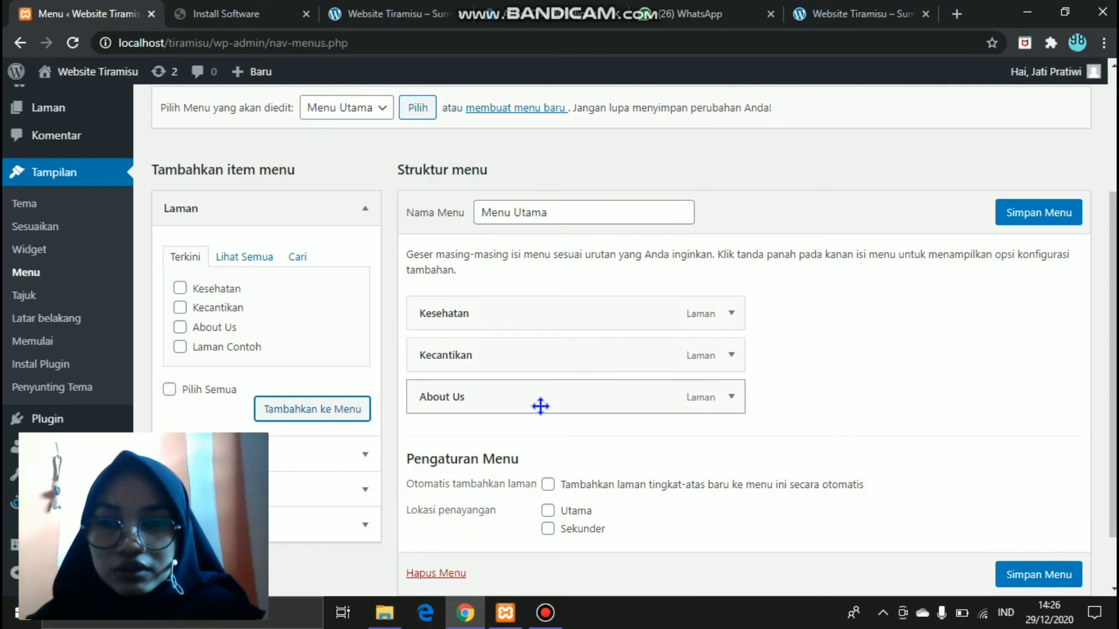
pyautogui.moveTo(526, 404); pyautogui.dragTo(524, 307)
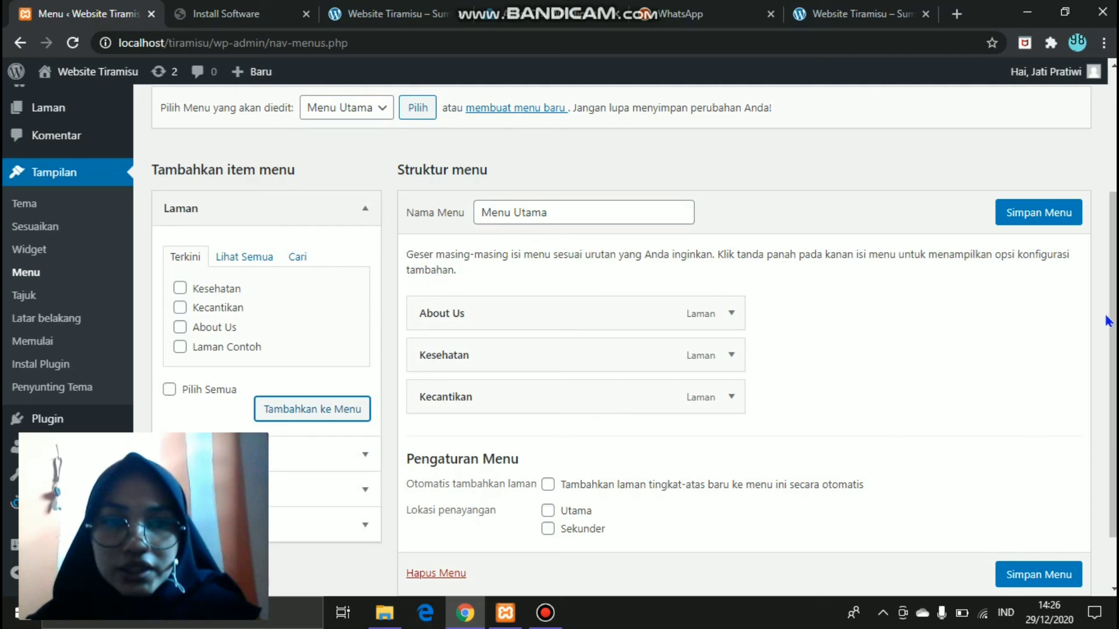
pyautogui.scroll(-2, 1107, 321)
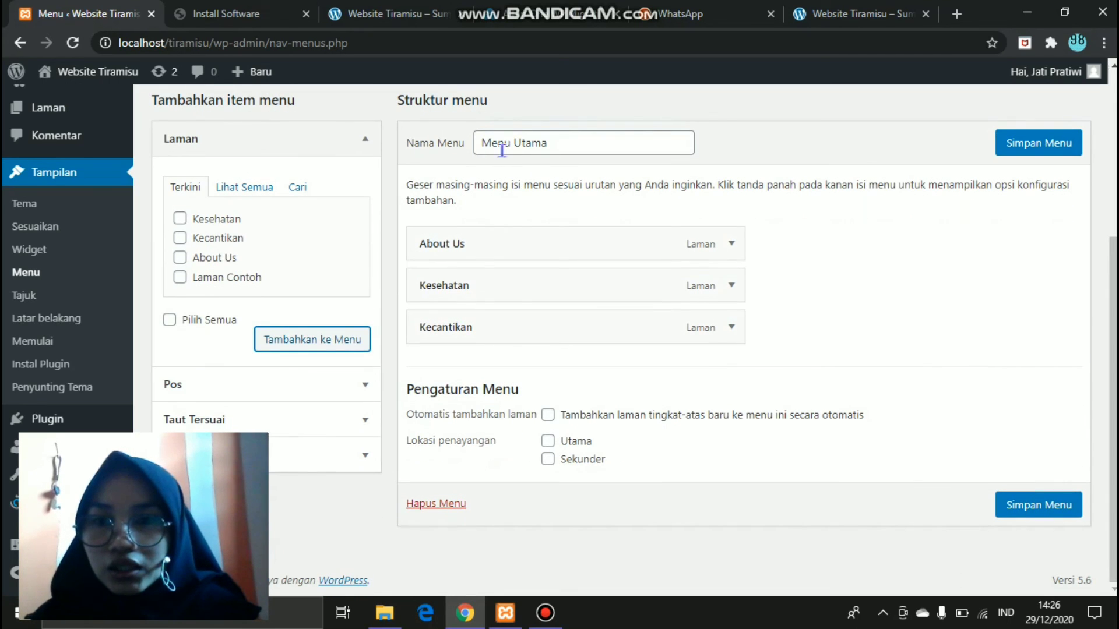
# - Add the Kenali Gejala Autisme, Bopeng and Mengenal 4 Jenis Makanan Organik posts to Menu Utama
pyautogui.click(357, 142)
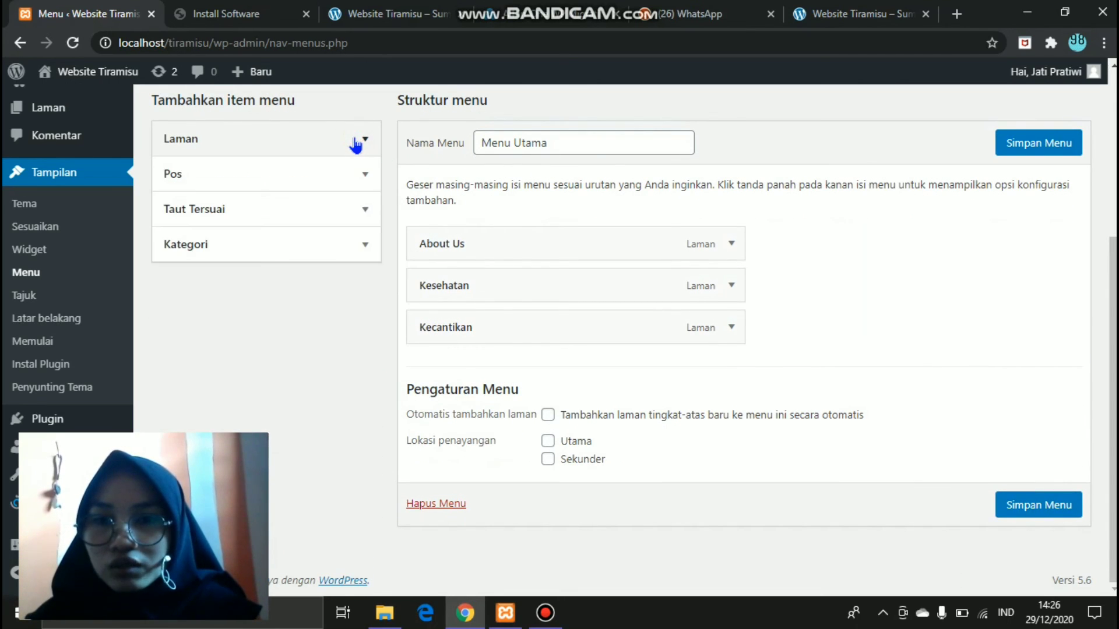
pyautogui.click(274, 175)
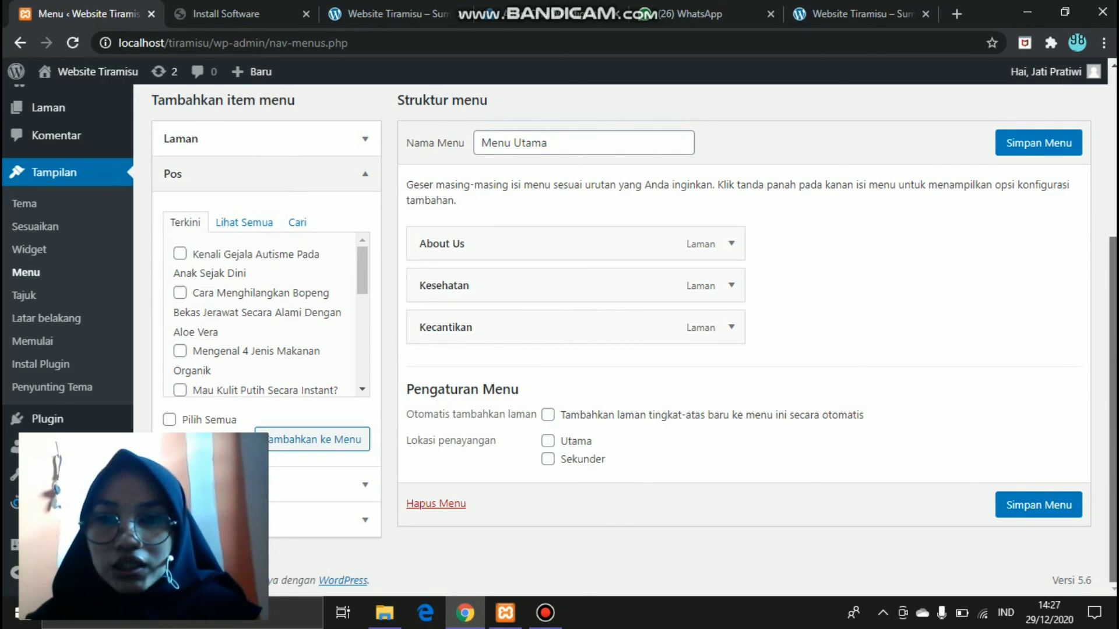
pyautogui.click(363, 274)
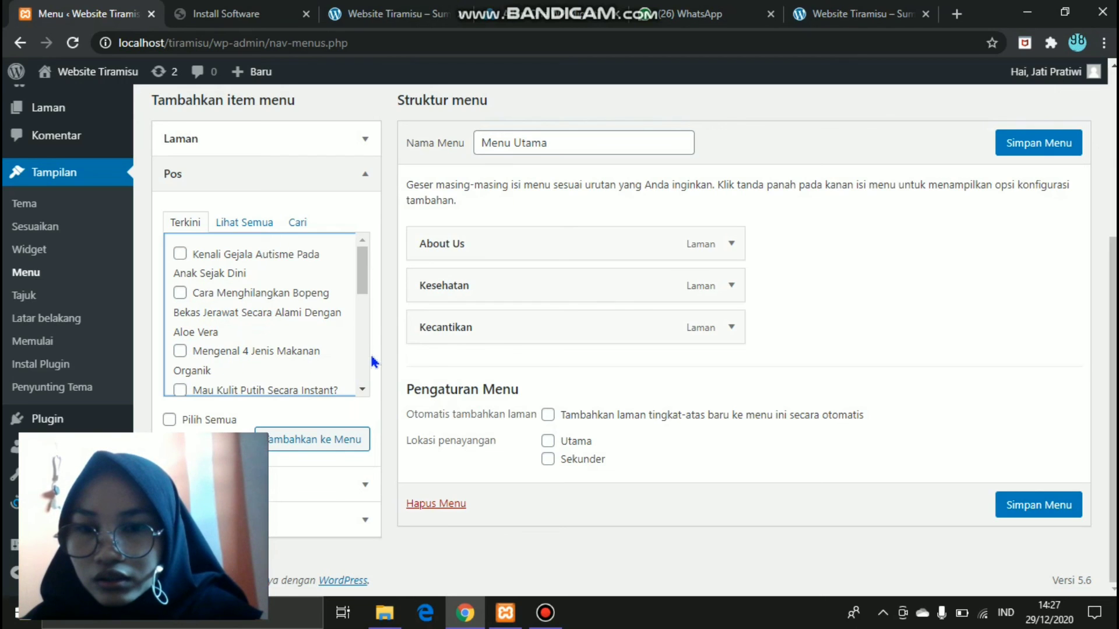
pyautogui.click(180, 293)
pyautogui.click(181, 257)
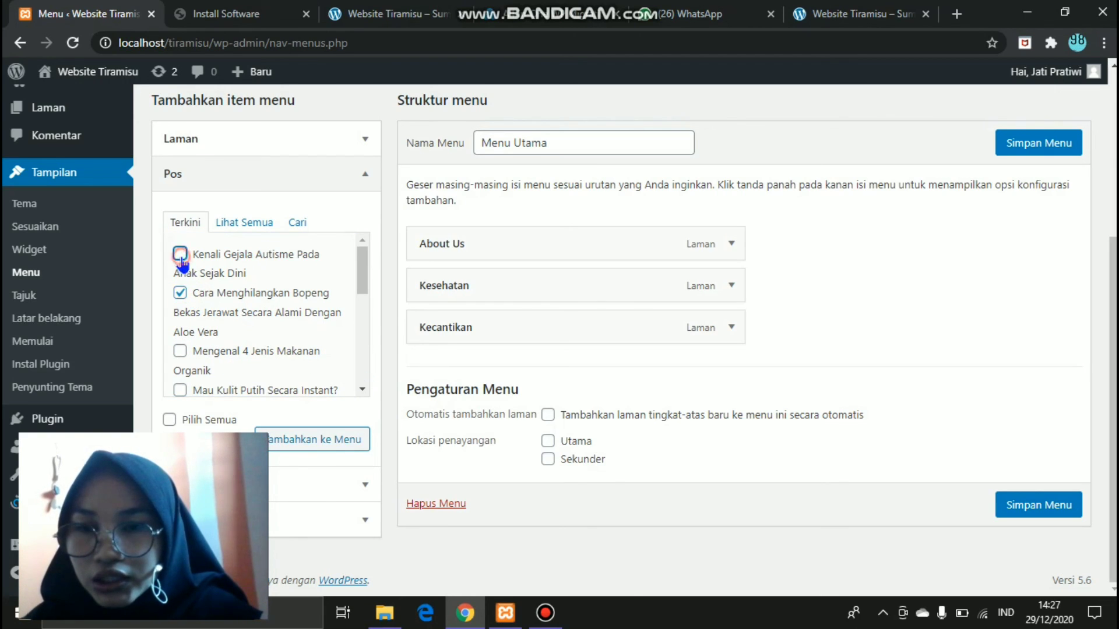
pyautogui.click(362, 390)
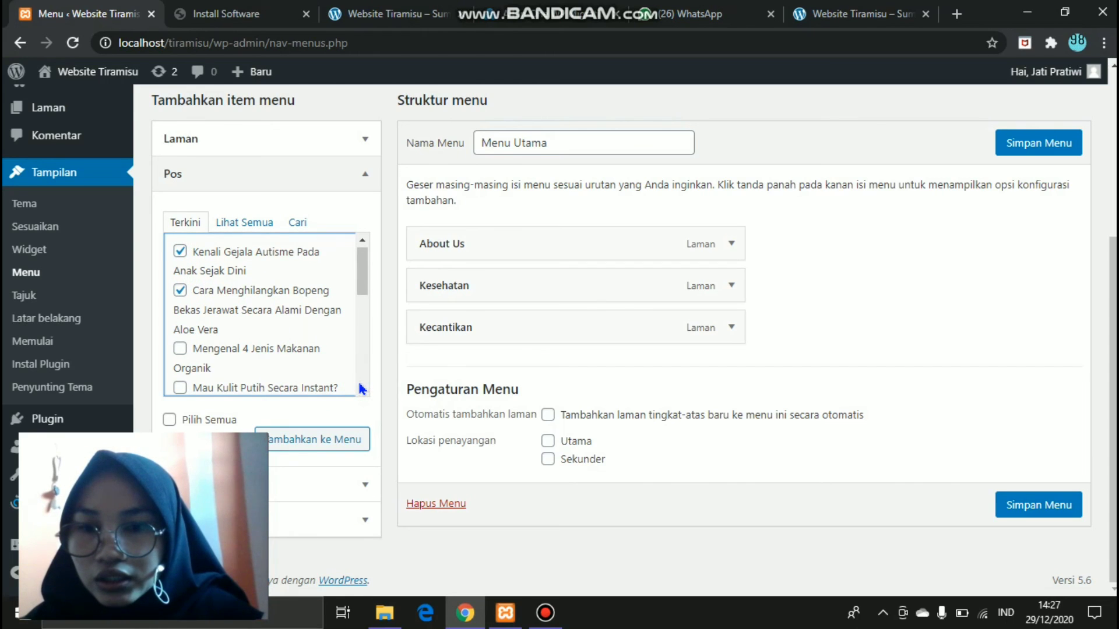
pyautogui.click(181, 349)
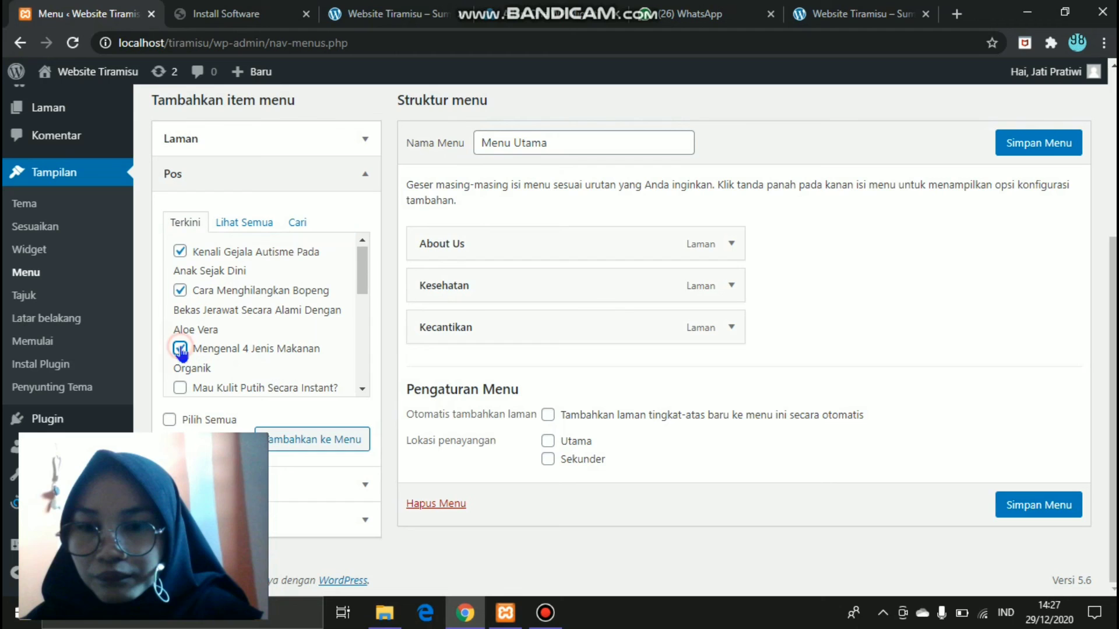
pyautogui.click(298, 449)
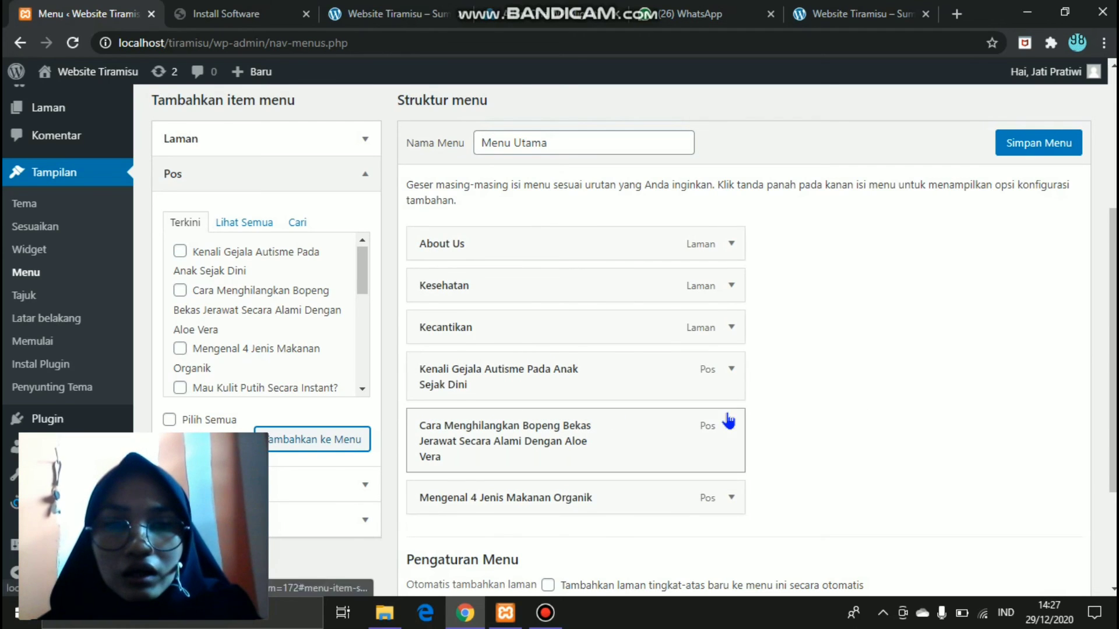
# - Nest those three posts as sub items under Kesehatan in the menu structure
pyautogui.scroll(-1, 1105, 394)
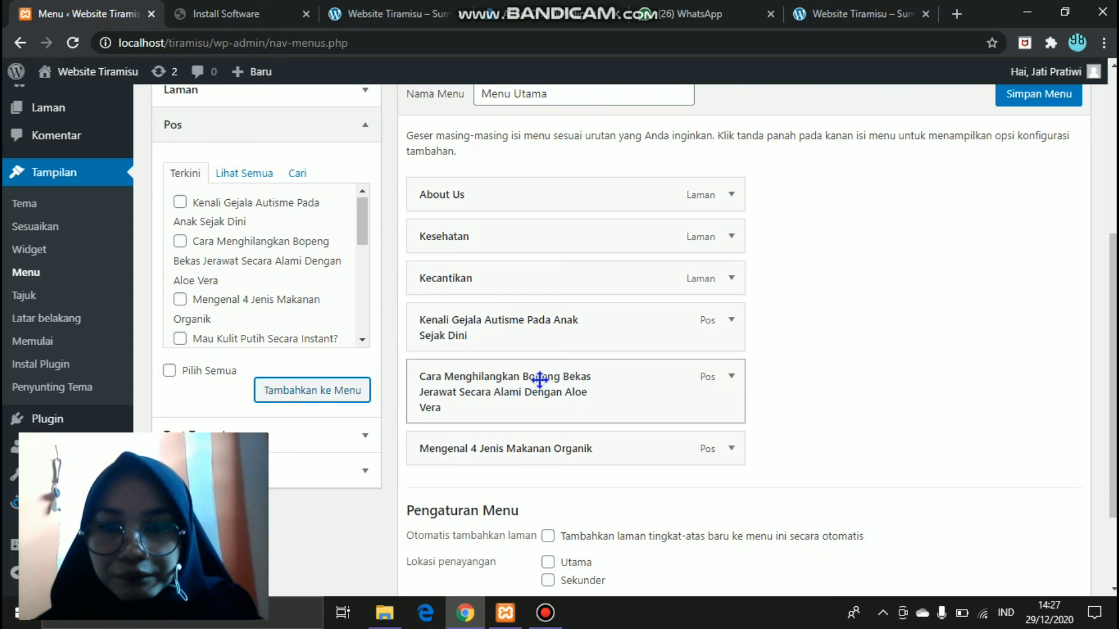
pyautogui.moveTo(534, 337); pyautogui.dragTo(545, 290)
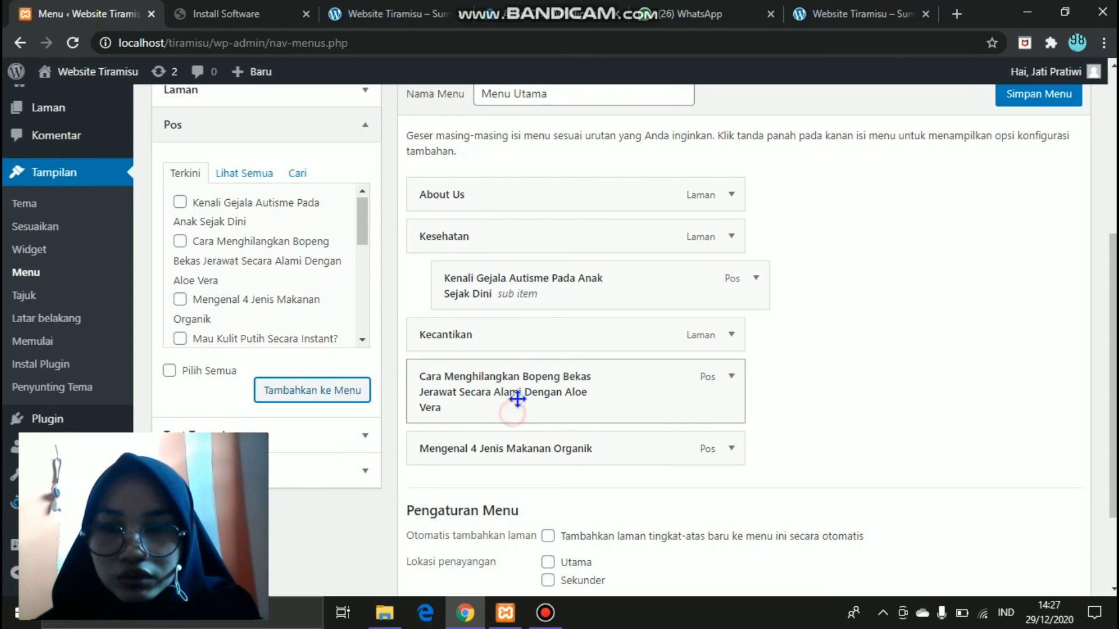
pyautogui.moveTo(517, 398); pyautogui.dragTo(557, 364)
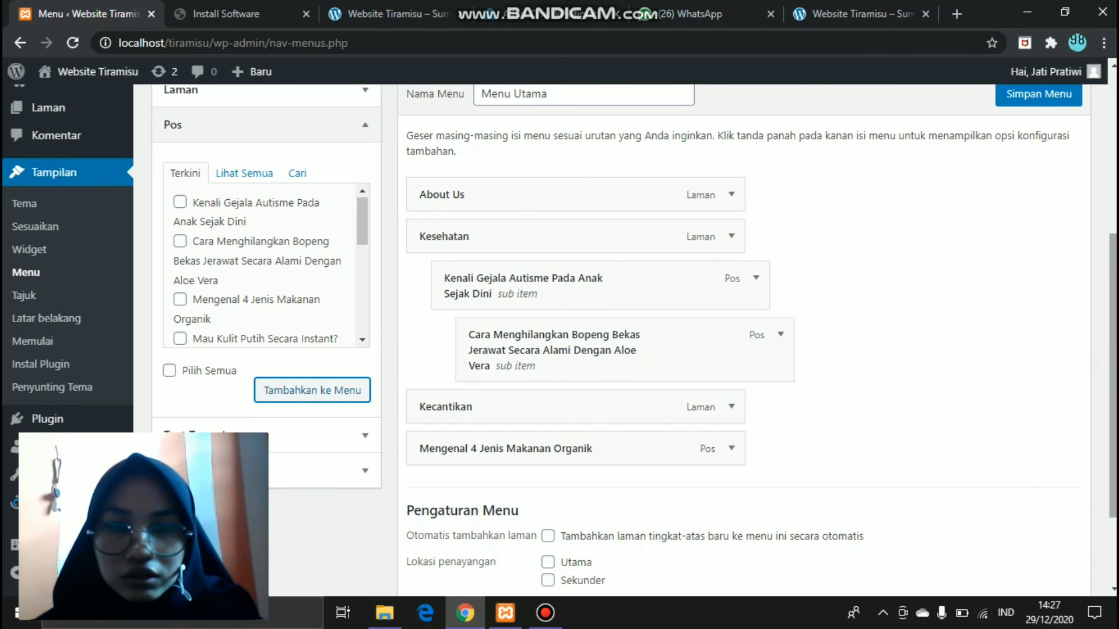
pyautogui.scroll(-1, 854, 327)
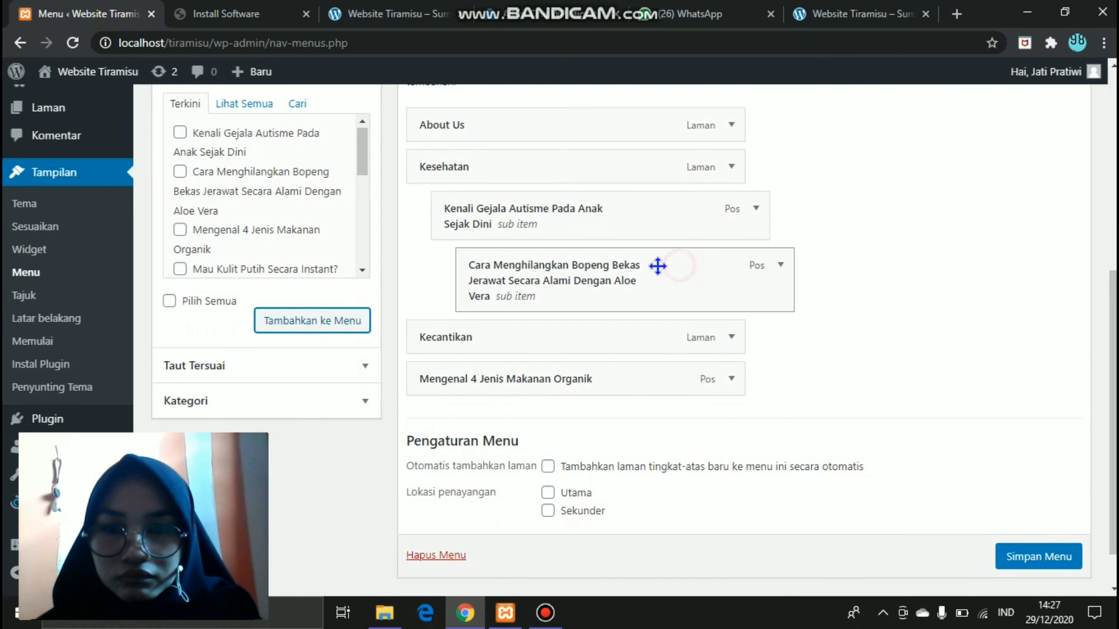
pyautogui.moveTo(657, 263); pyautogui.dragTo(658, 280)
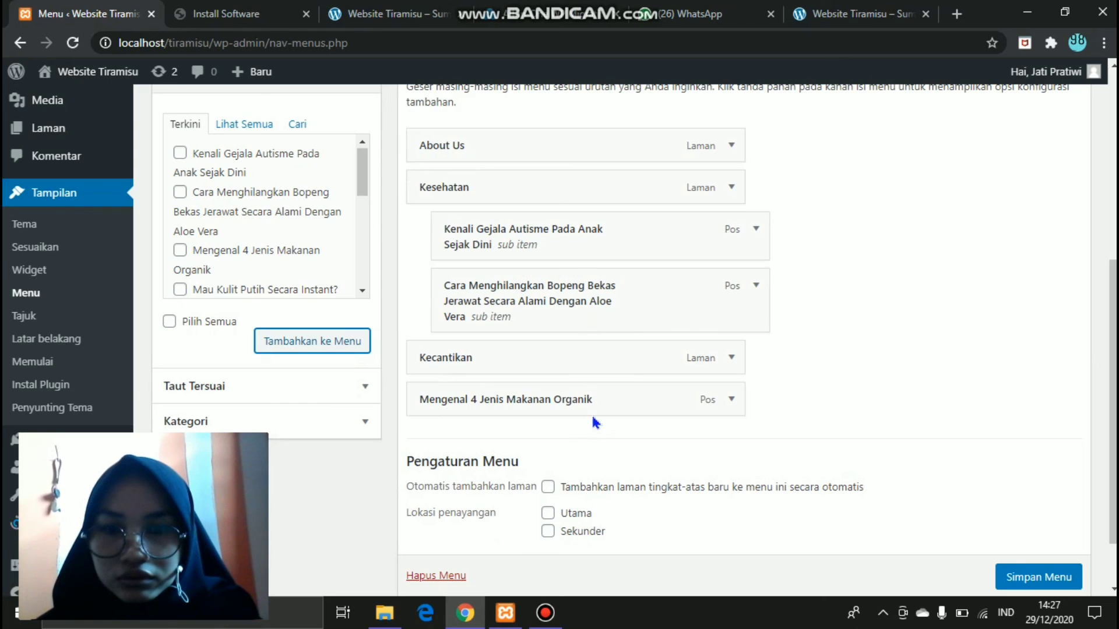
pyautogui.moveTo(590, 407); pyautogui.dragTo(615, 369)
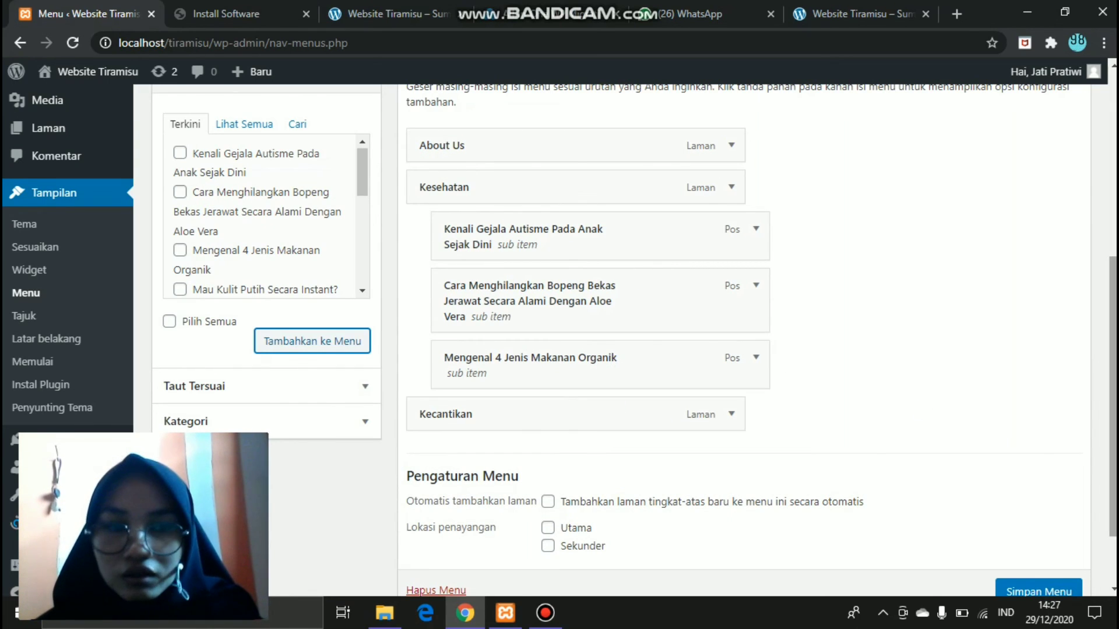
pyautogui.scroll(-3, 652, 427)
pyautogui.moveTo(1113, 408); pyautogui.dragTo(1113, 405)
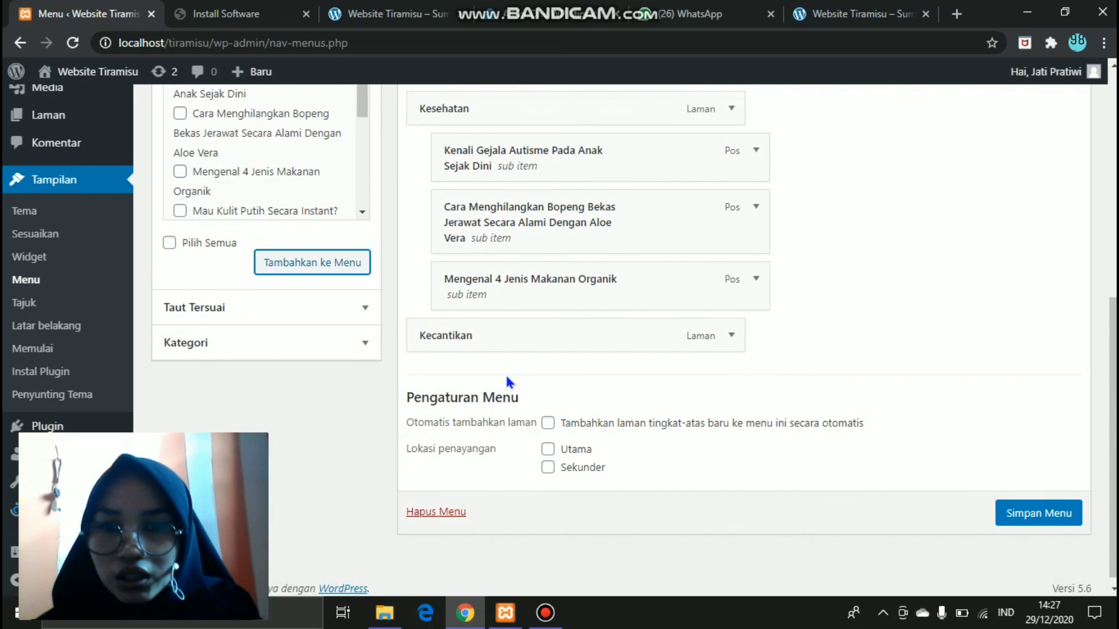
pyautogui.click(365, 210)
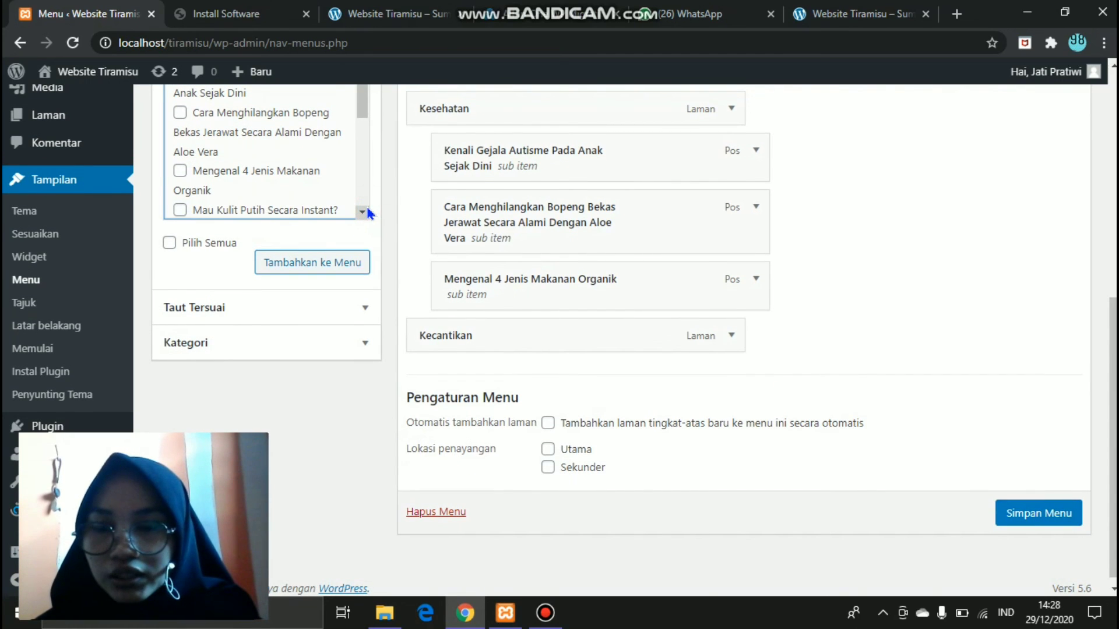
# - Add the Mau Kulit Putih Secara Instant? and Wajib Coba serum posts to Menu Utama
pyautogui.scroll(-3, 289, 154)
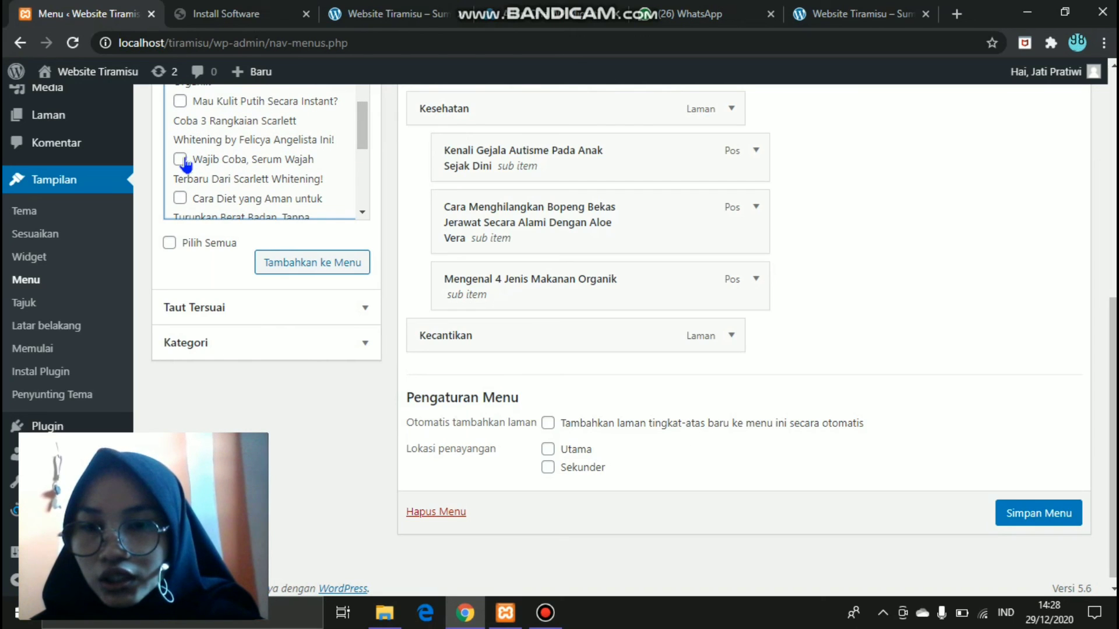
pyautogui.click(181, 159)
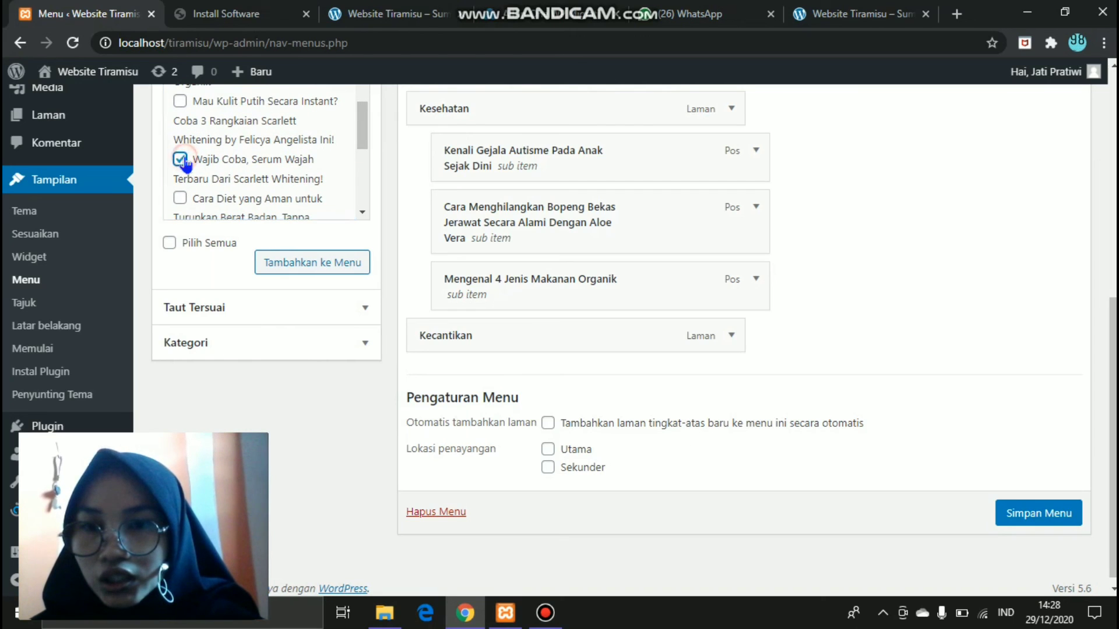
pyautogui.click(180, 101)
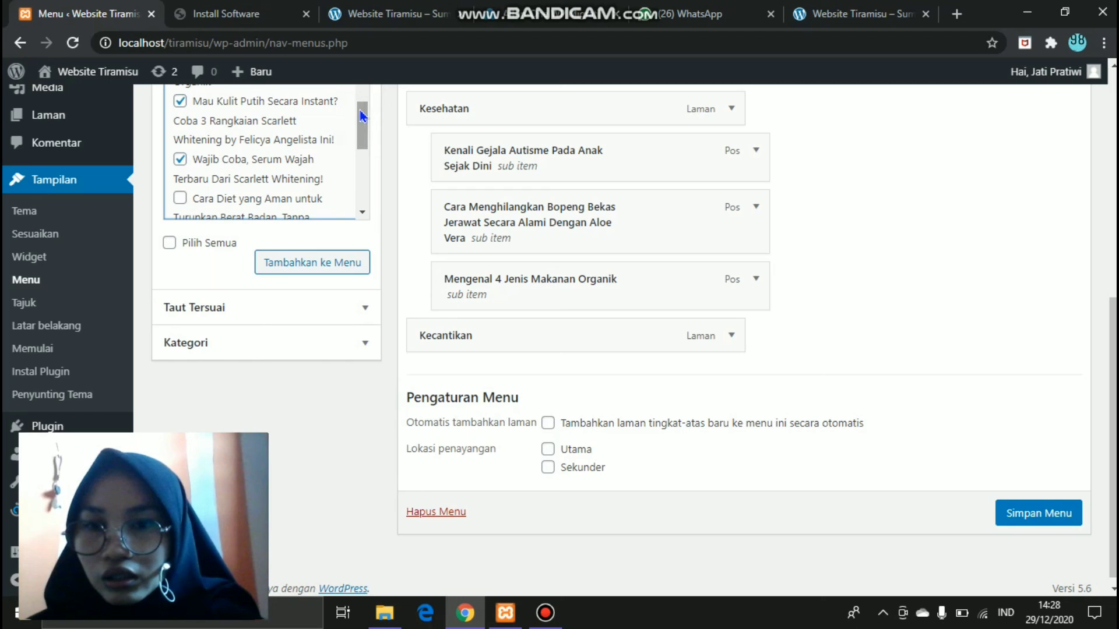
pyautogui.moveTo(361, 146)
pyautogui.mouseDown()
pyautogui.moveTo(365, 169)
pyautogui.moveTo(362, 133)
pyautogui.mouseUp()
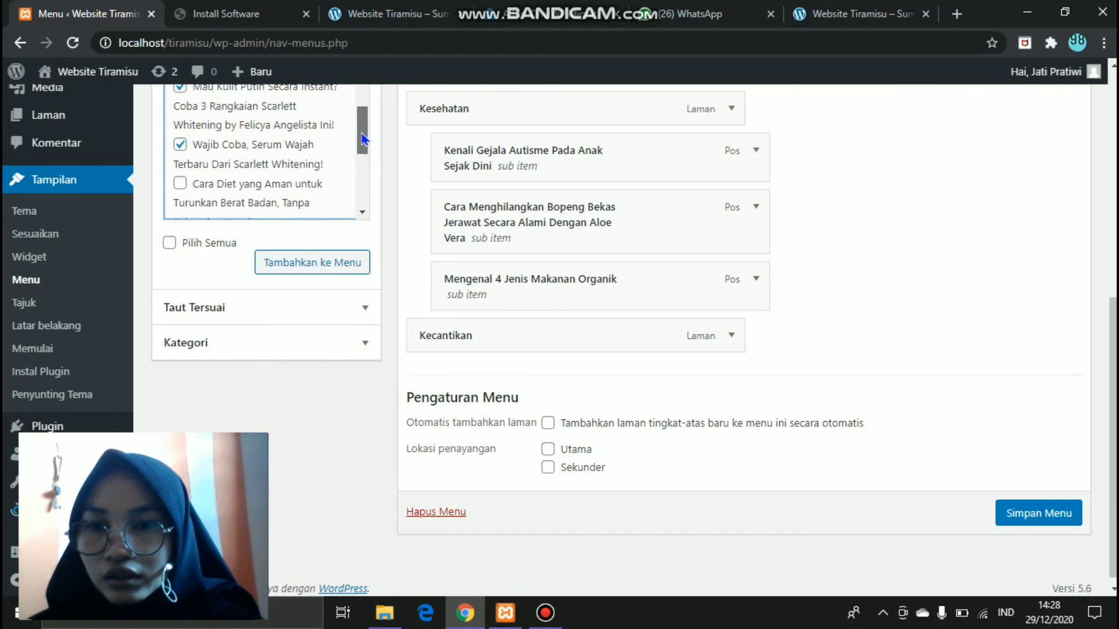
pyautogui.click(315, 263)
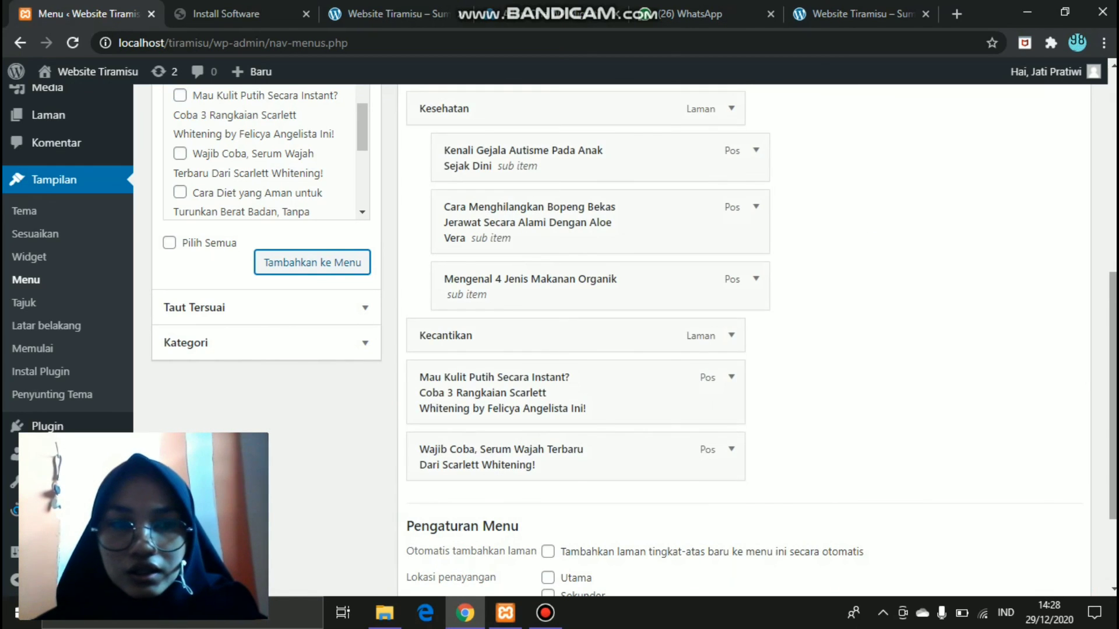
# - Indent both Scarlett Whitening posts as sub items under Kecantikan
pyautogui.scroll(-1, 696, 344)
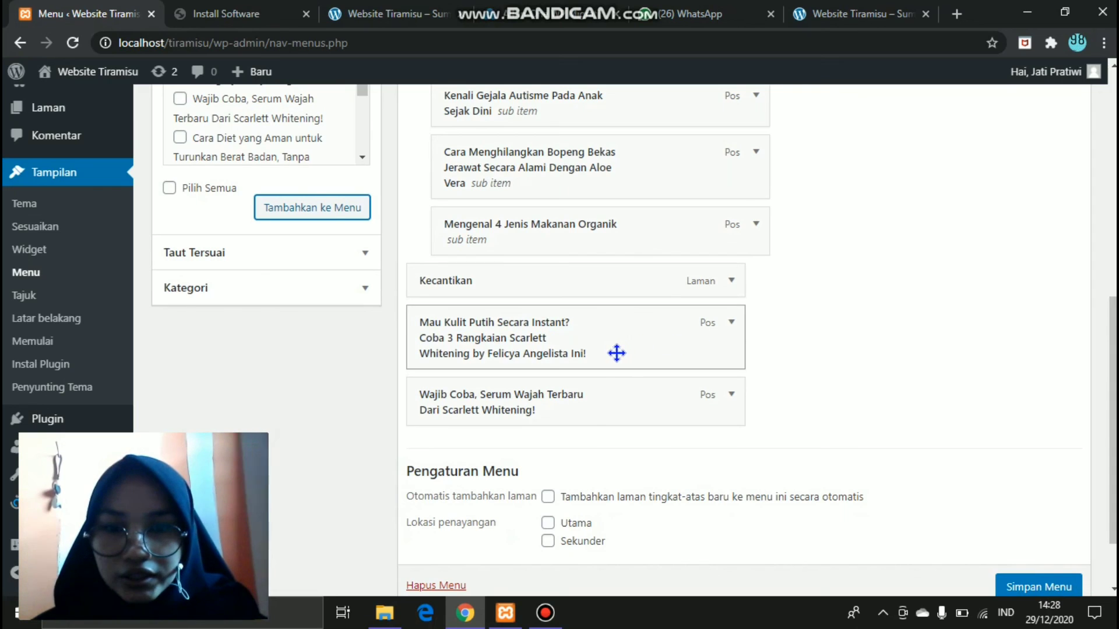
pyautogui.moveTo(624, 352); pyautogui.dragTo(642, 354)
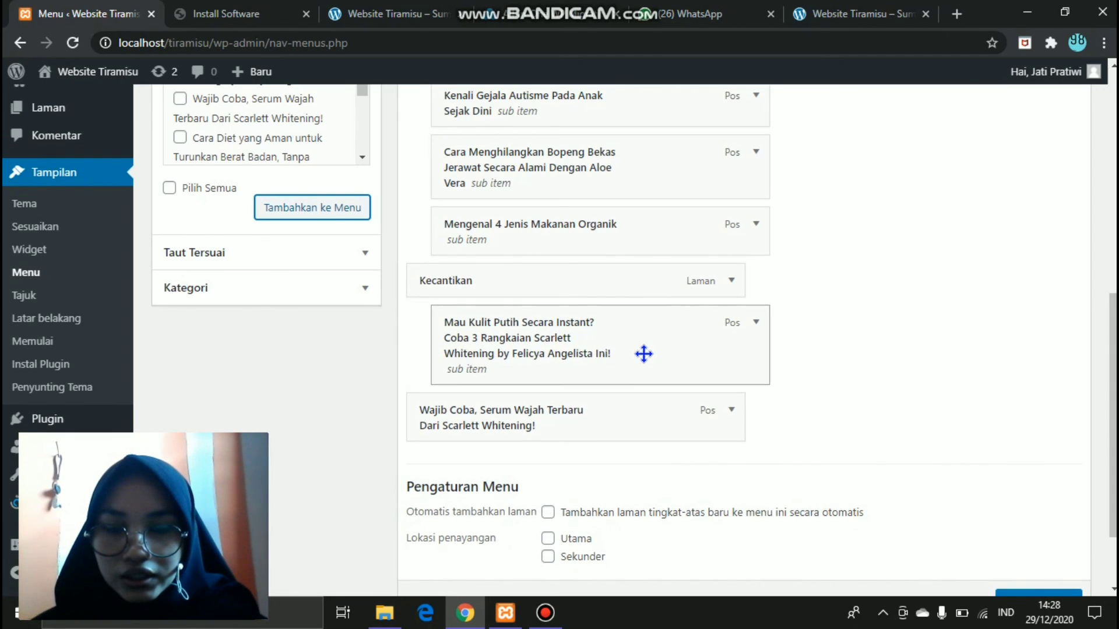
pyautogui.moveTo(615, 421); pyautogui.dragTo(641, 419)
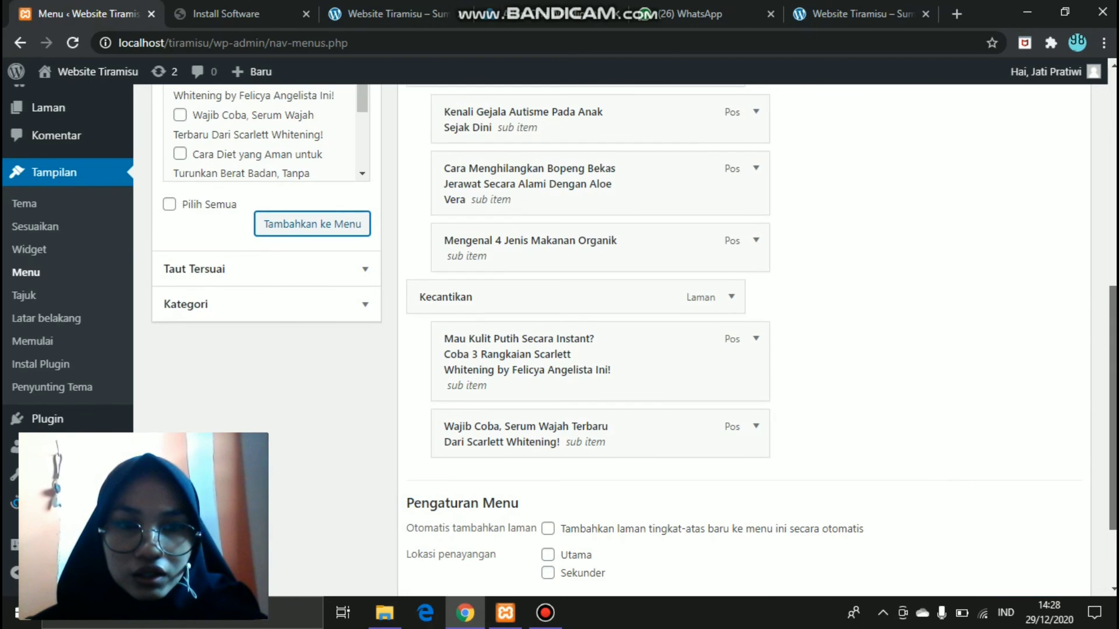
pyautogui.scroll(5, 942, 462)
pyautogui.scroll(3, 941, 462)
pyautogui.scroll(-6, 941, 463)
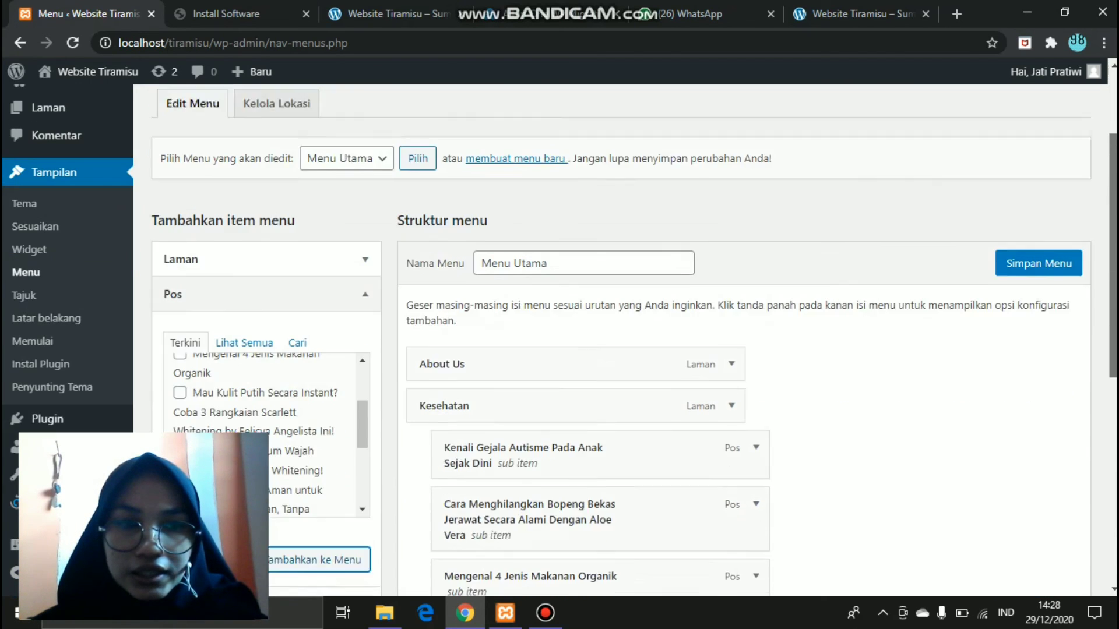
# - Set Menu Utama to auto-add new top-level pages, assign it to Utama, and save
pyautogui.scroll(-4, 789, 552)
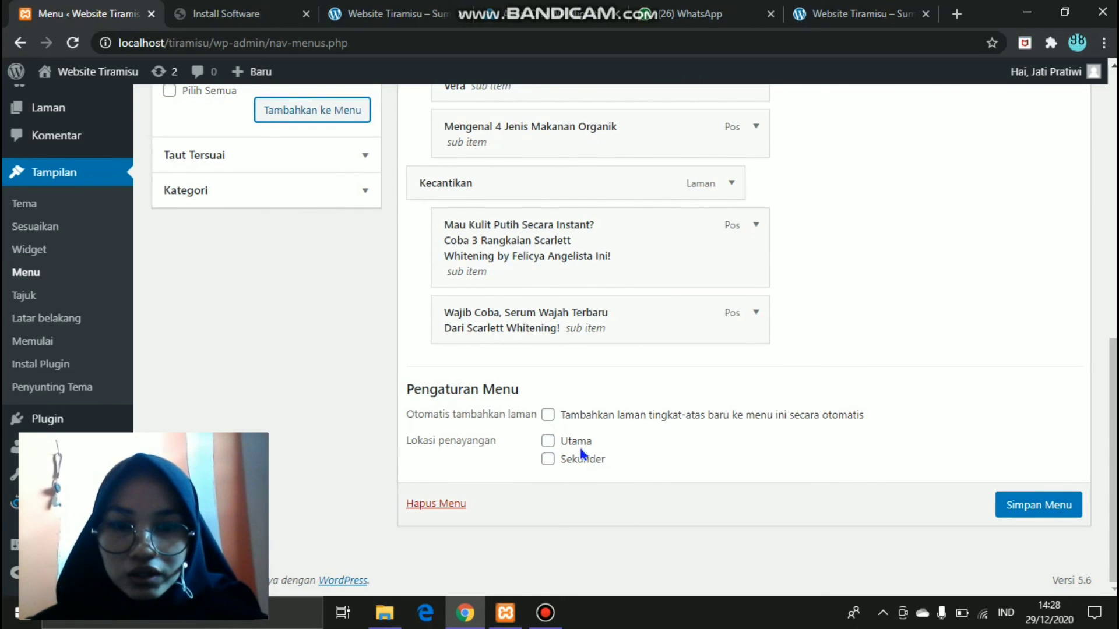
pyautogui.click(550, 416)
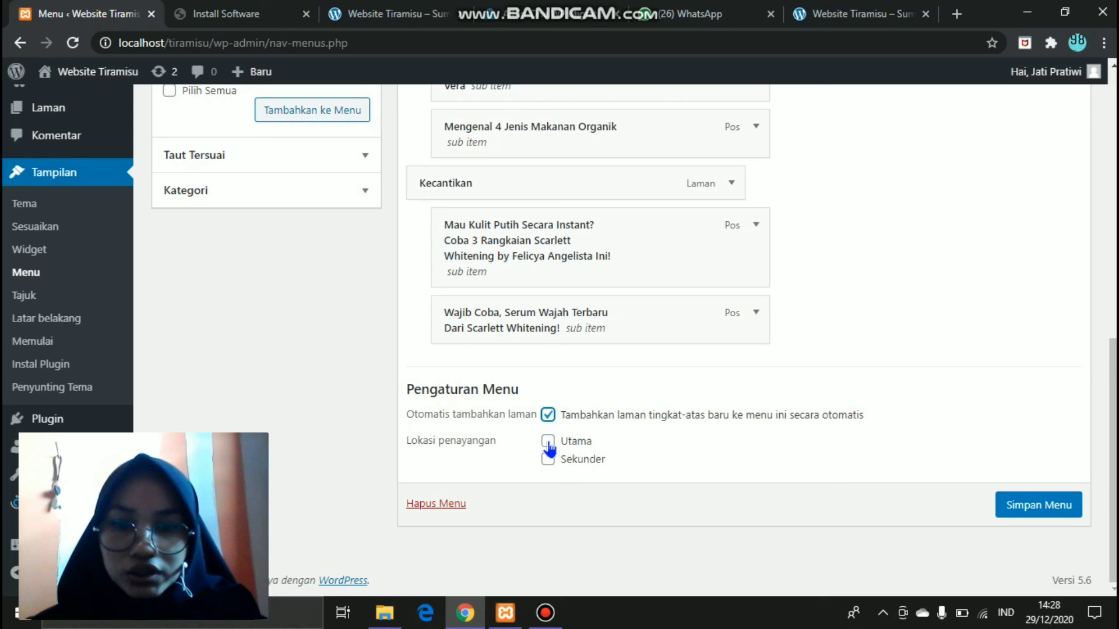
pyautogui.click(548, 443)
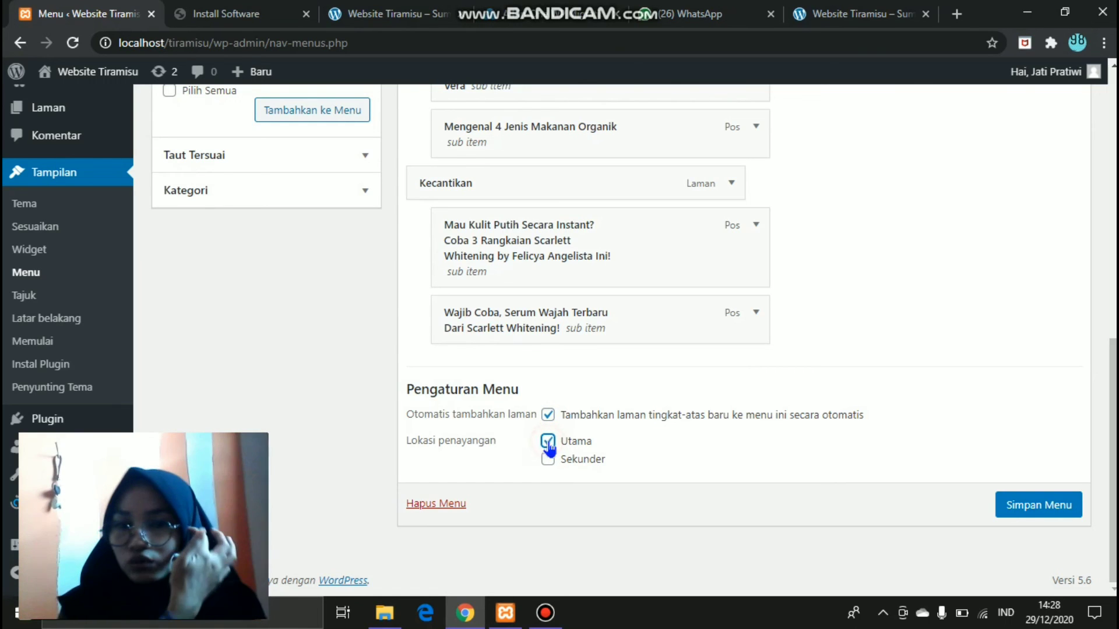
pyautogui.click(1023, 512)
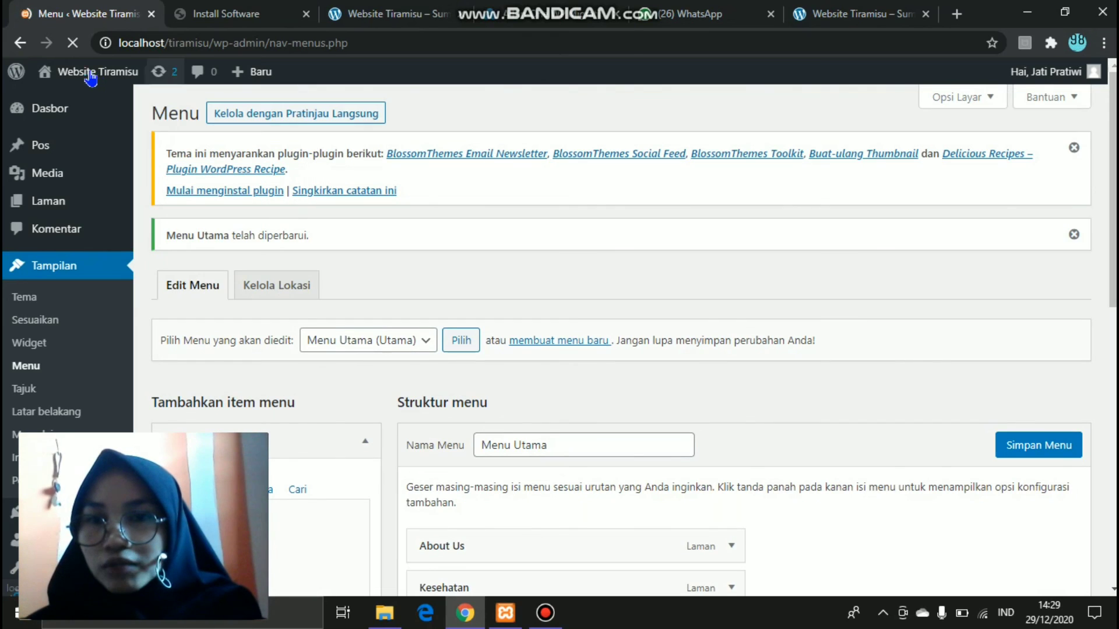
# - Check the menu on the local front page, then open the 000webhost websitetiramisu install page
pyautogui.moveTo(89, 76)
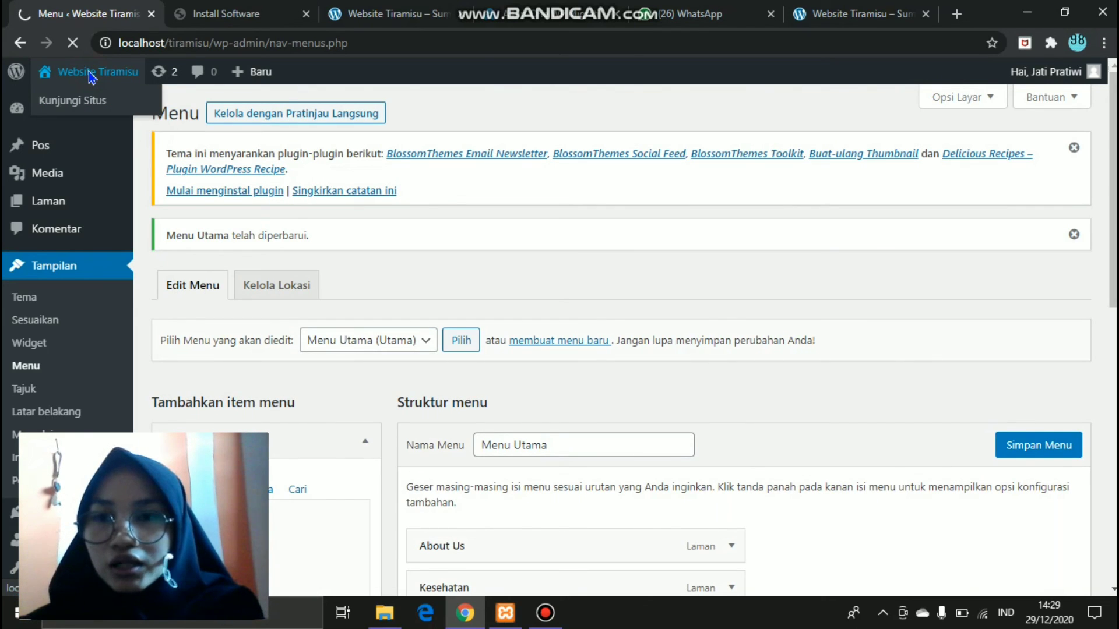
pyautogui.click(89, 76)
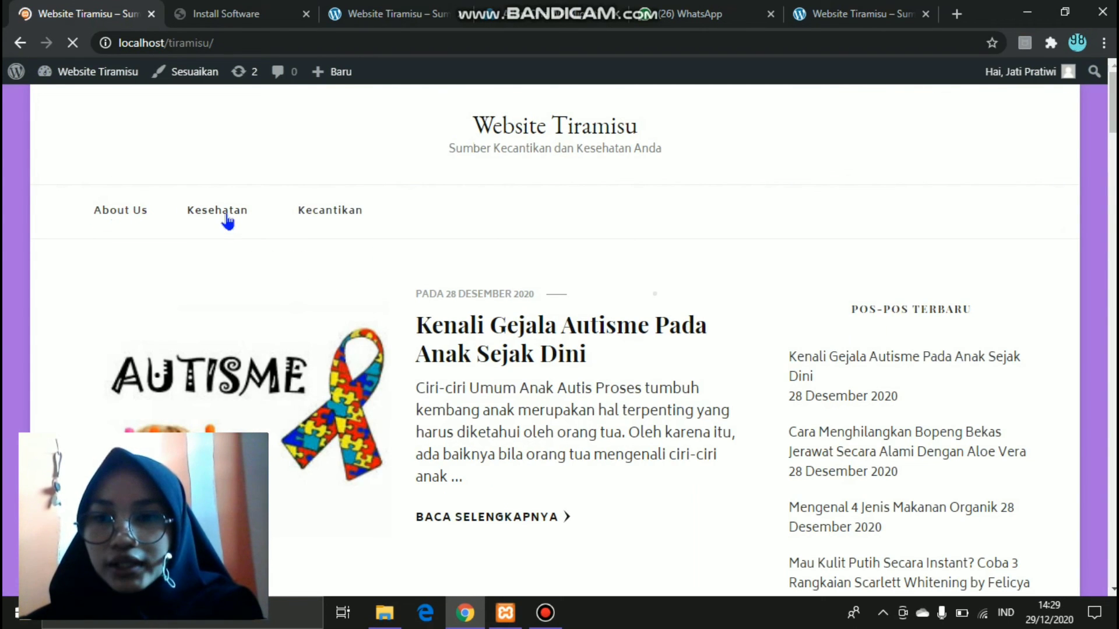
pyautogui.moveTo(239, 220)
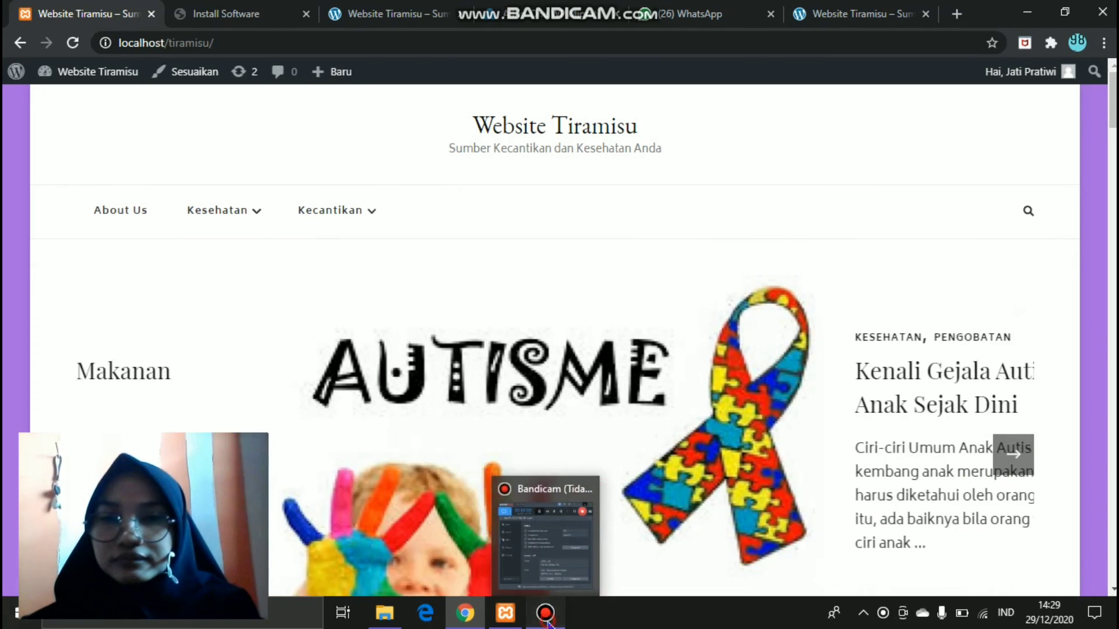
pyautogui.click(546, 619)
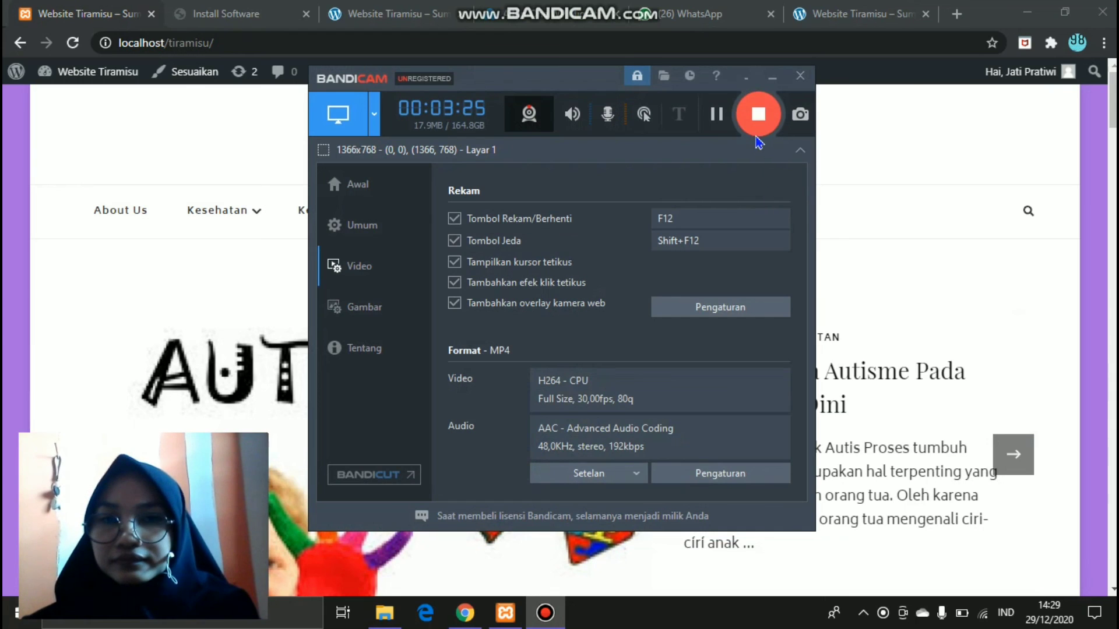
pyautogui.click(757, 116)
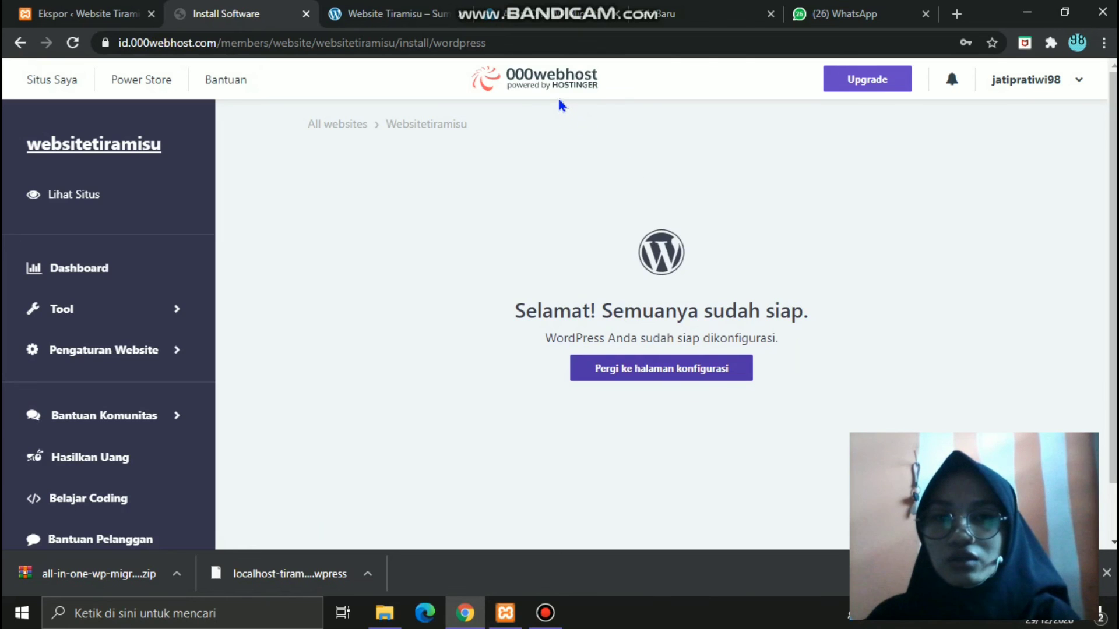
# - Switch to the live Website Tiramisu site and scroll through its home page
pyautogui.click(394, 18)
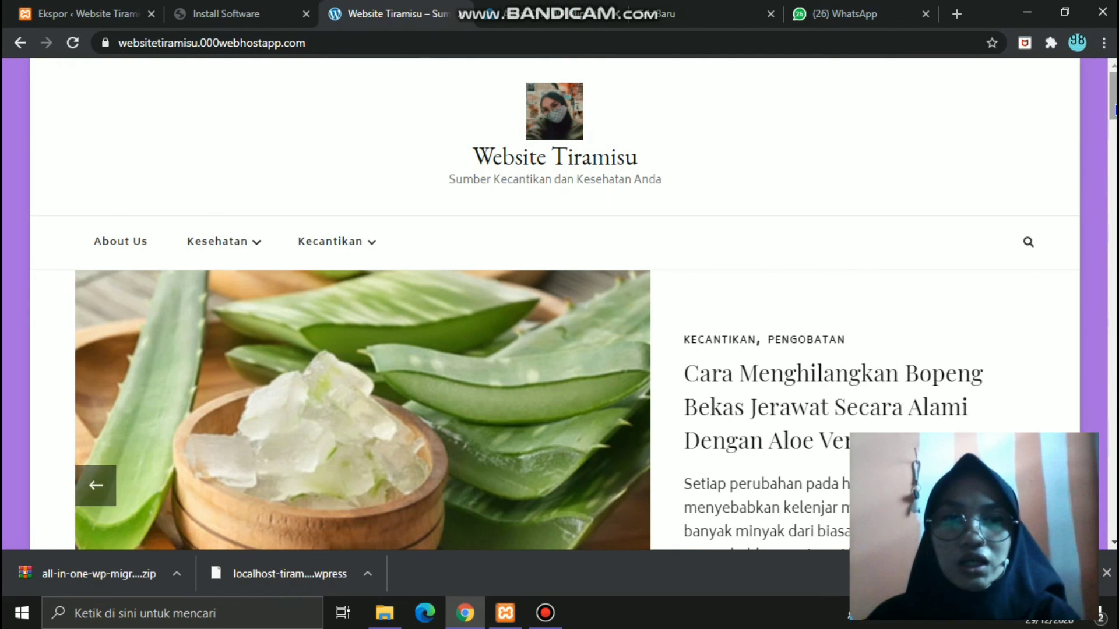
pyautogui.scroll(-2, 1111, 125)
pyautogui.scroll(2, 577, 303)
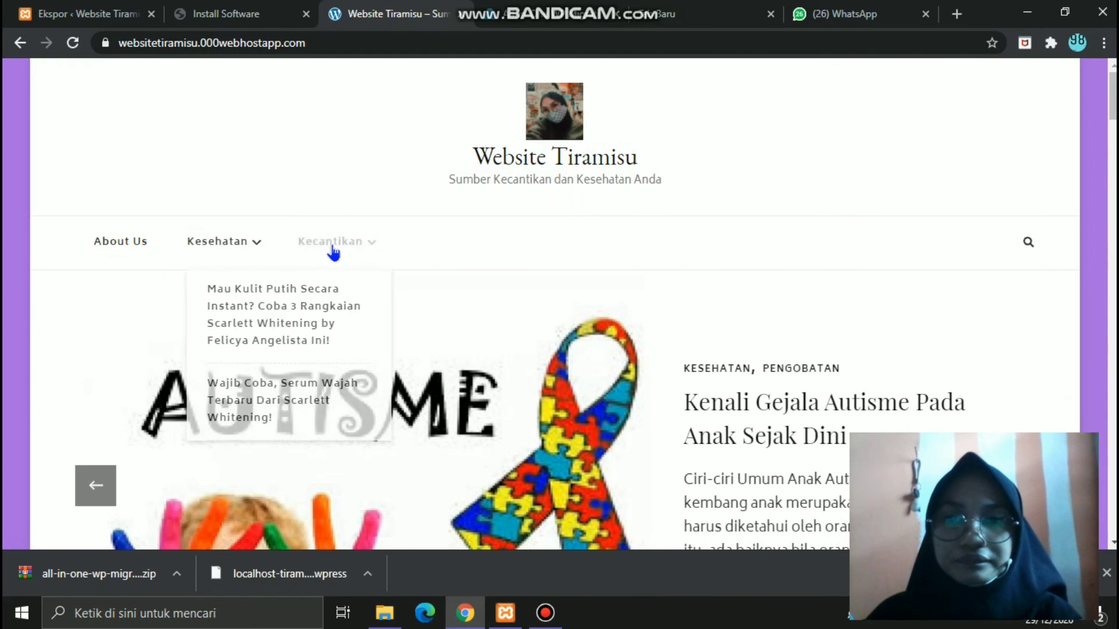
pyautogui.scroll(-9, 577, 303)
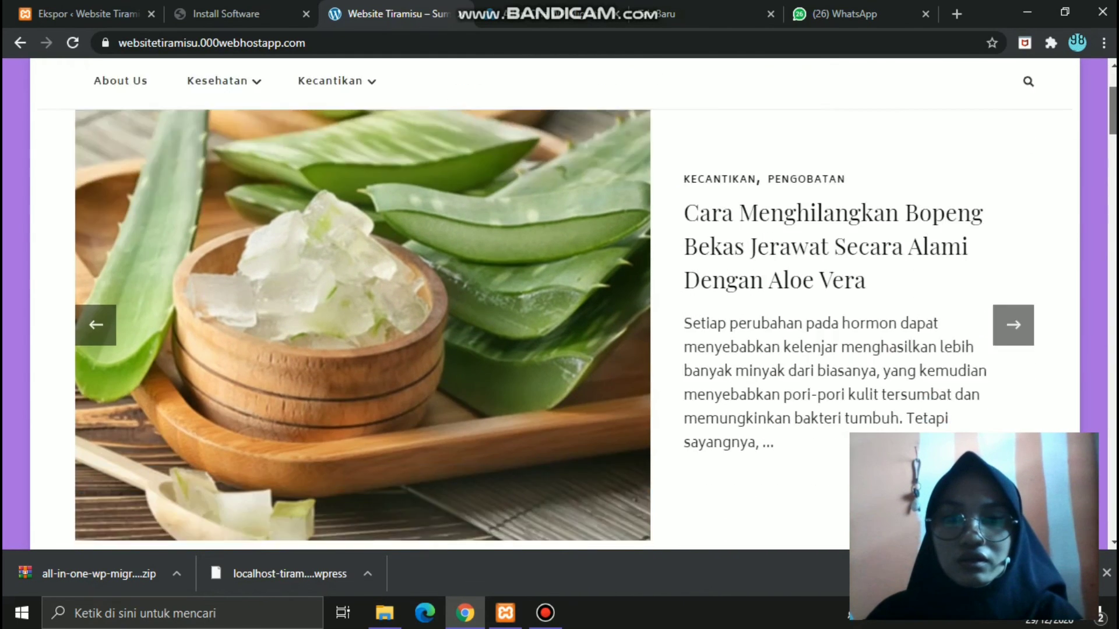
pyautogui.scroll(-20, 577, 303)
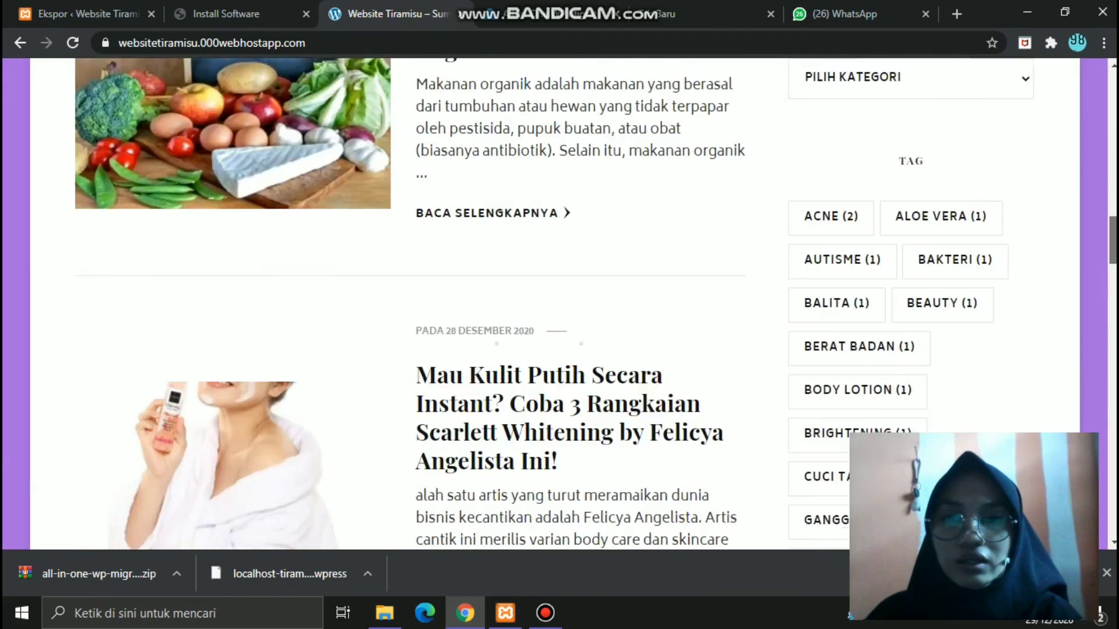
pyautogui.scroll(15, 576, 303)
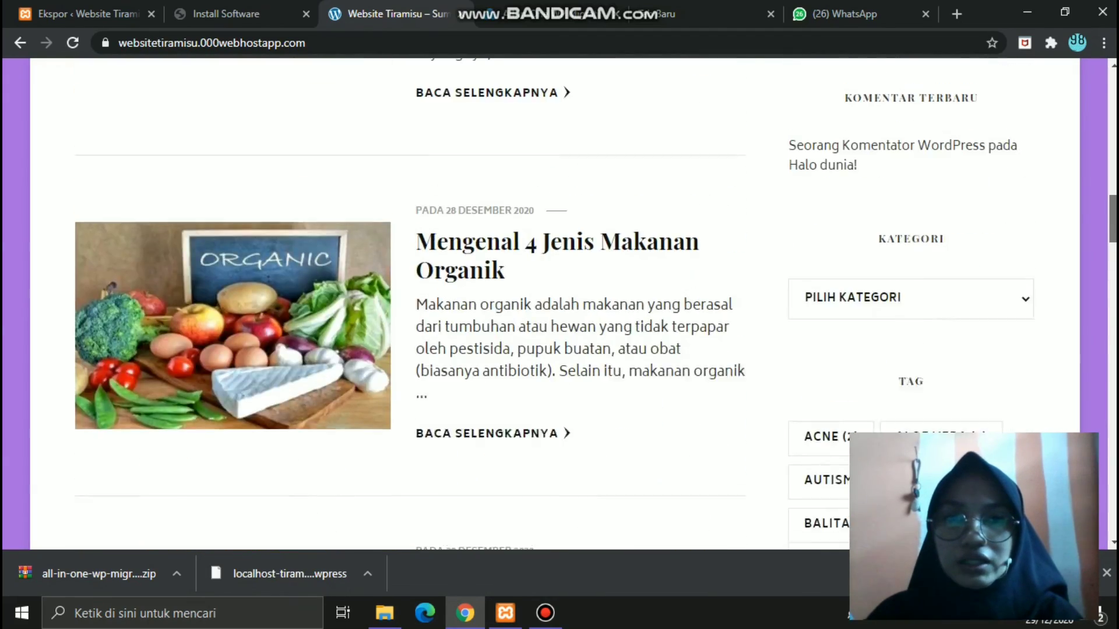
pyautogui.scroll(-20, 577, 303)
pyautogui.scroll(-20, 577, 303)
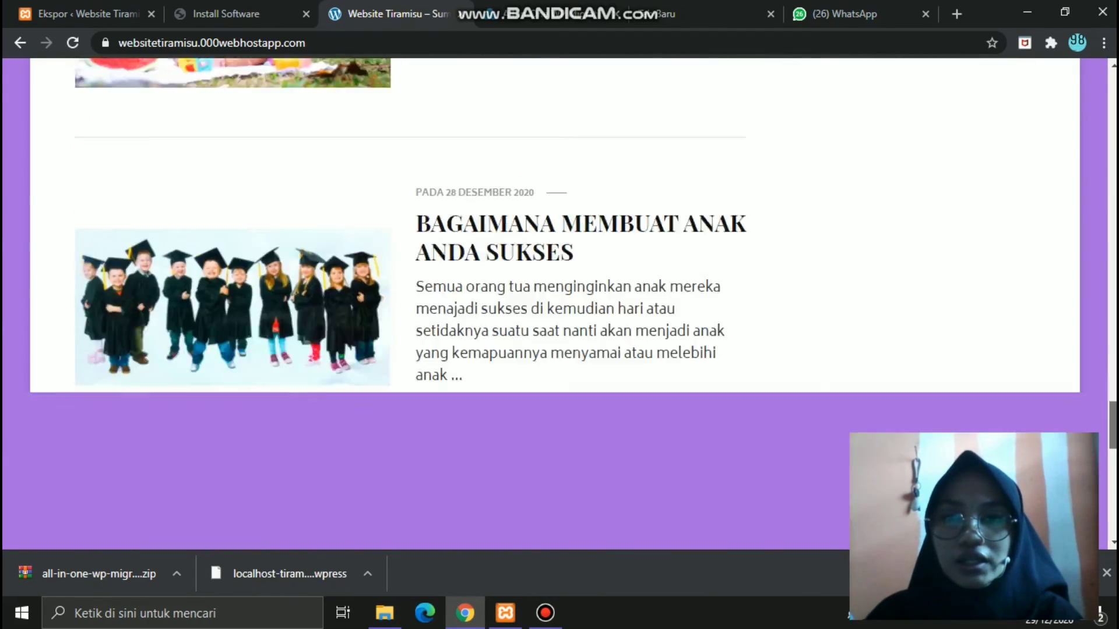
pyautogui.scroll(-8, 577, 303)
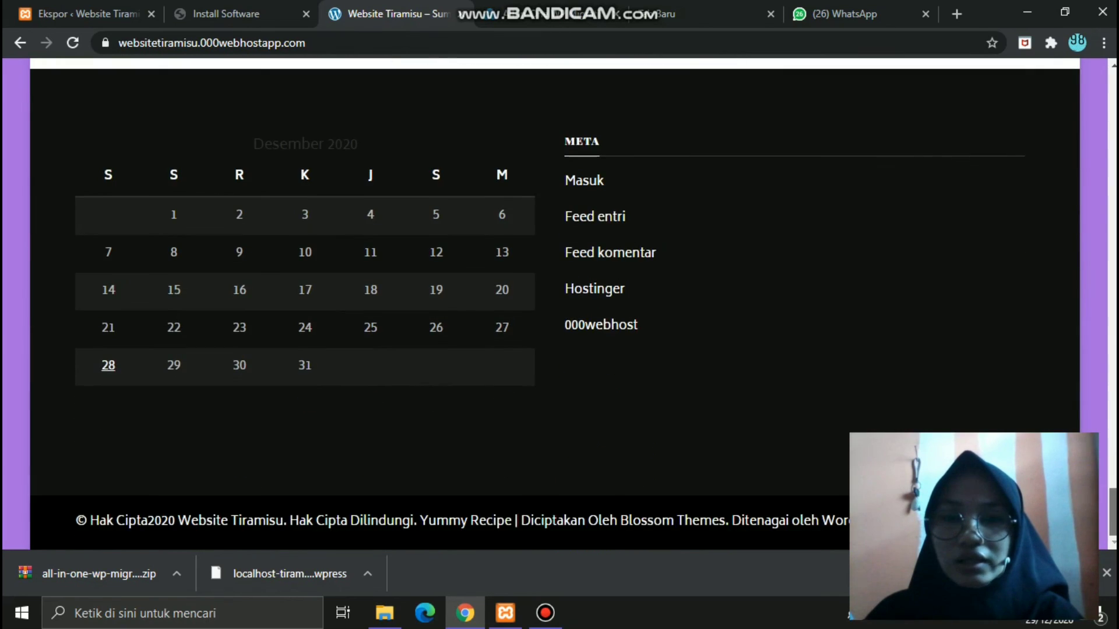
pyautogui.scroll(15, 577, 303)
pyautogui.scroll(-15, 577, 303)
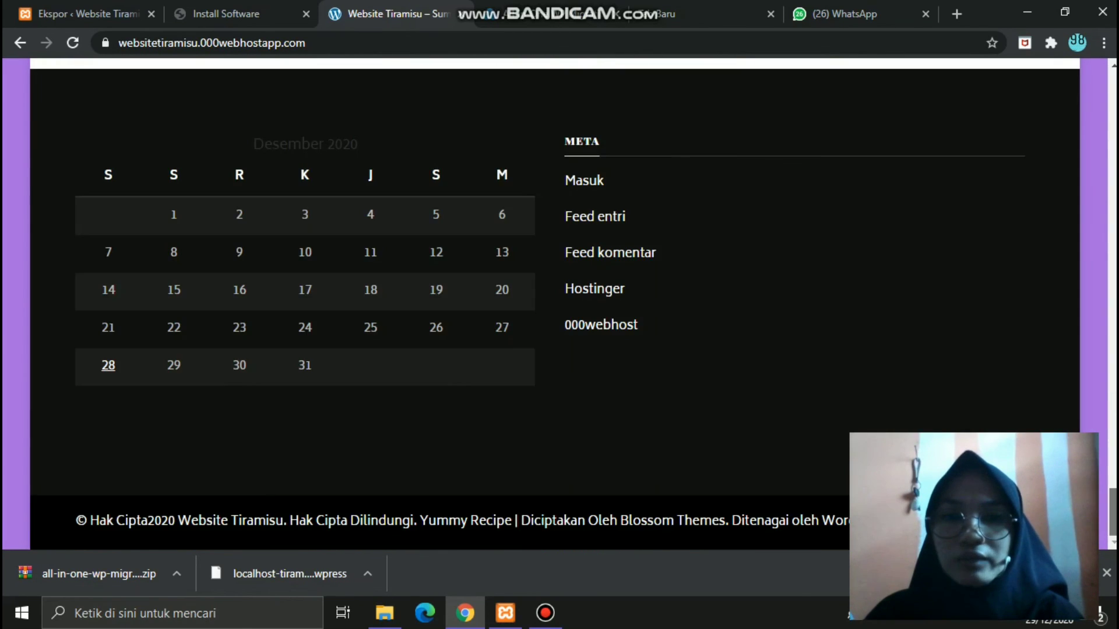
pyautogui.scroll(20, 577, 303)
pyautogui.scroll(-5, 577, 303)
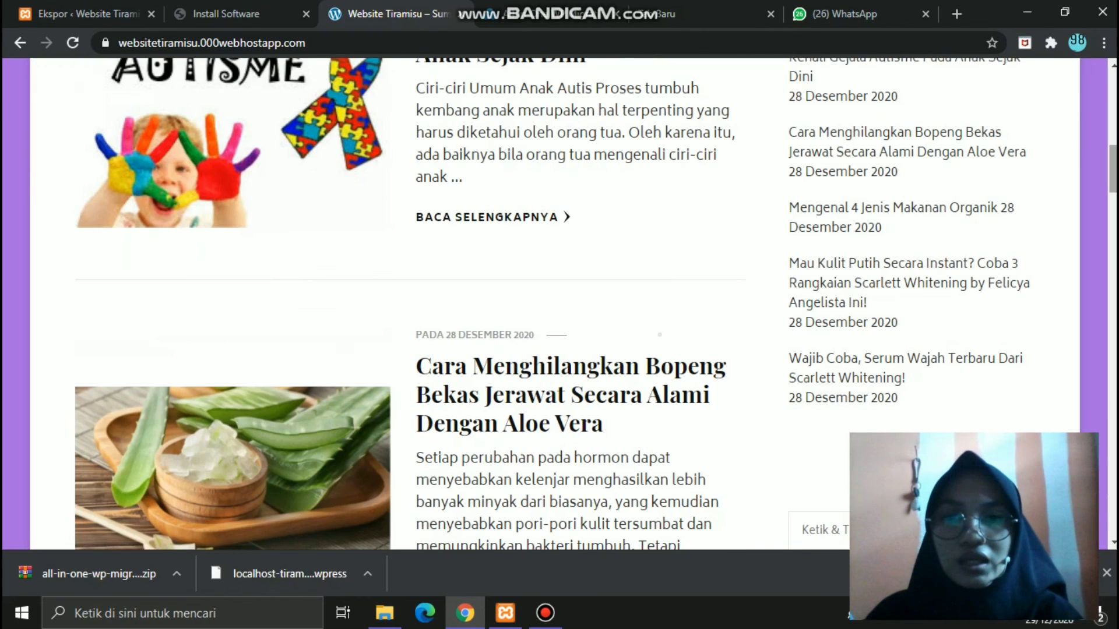
# - Read the full Kenali Gejala Autisme post, then return to the home page
pyautogui.click(543, 219)
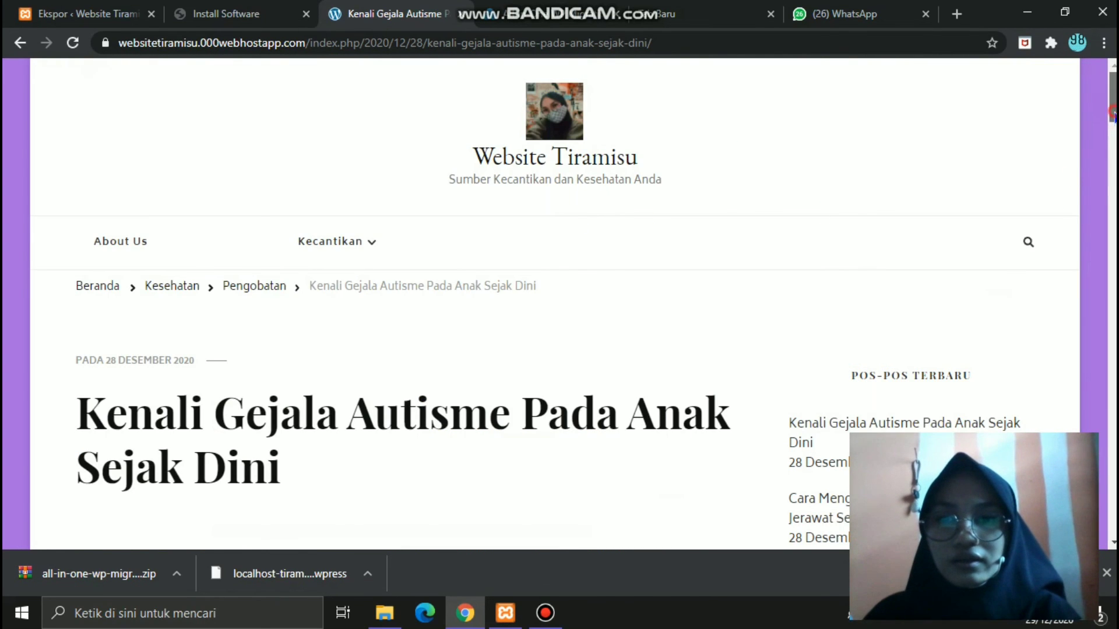
pyautogui.scroll(-10, 1075, 179)
pyautogui.scroll(-14, 483, 303)
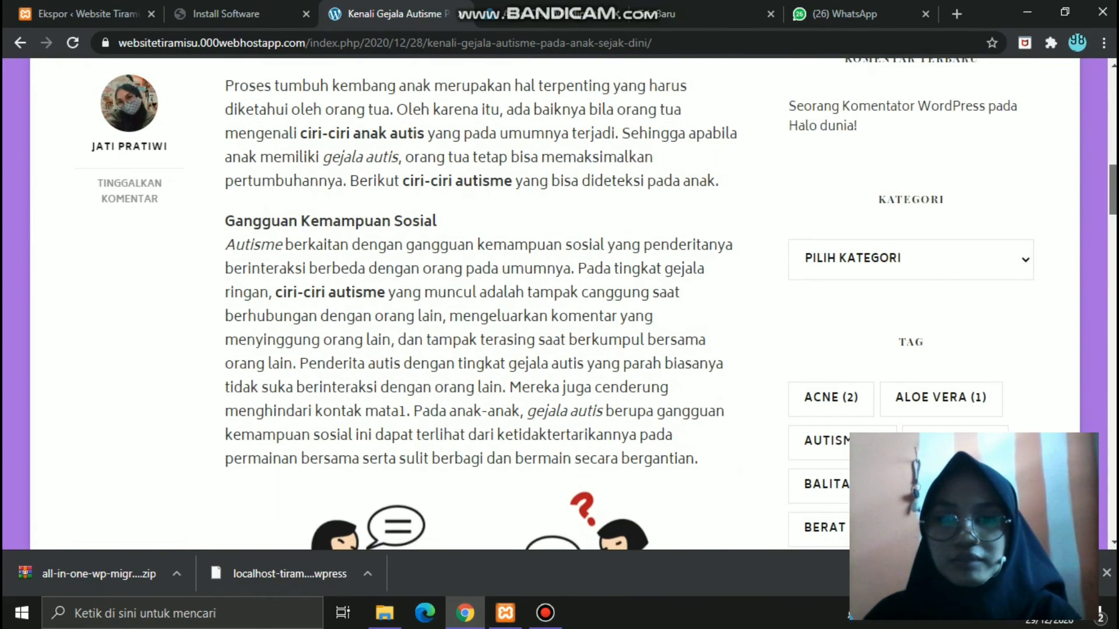
pyautogui.moveTo(1113, 248); pyautogui.dragTo(1113, 97)
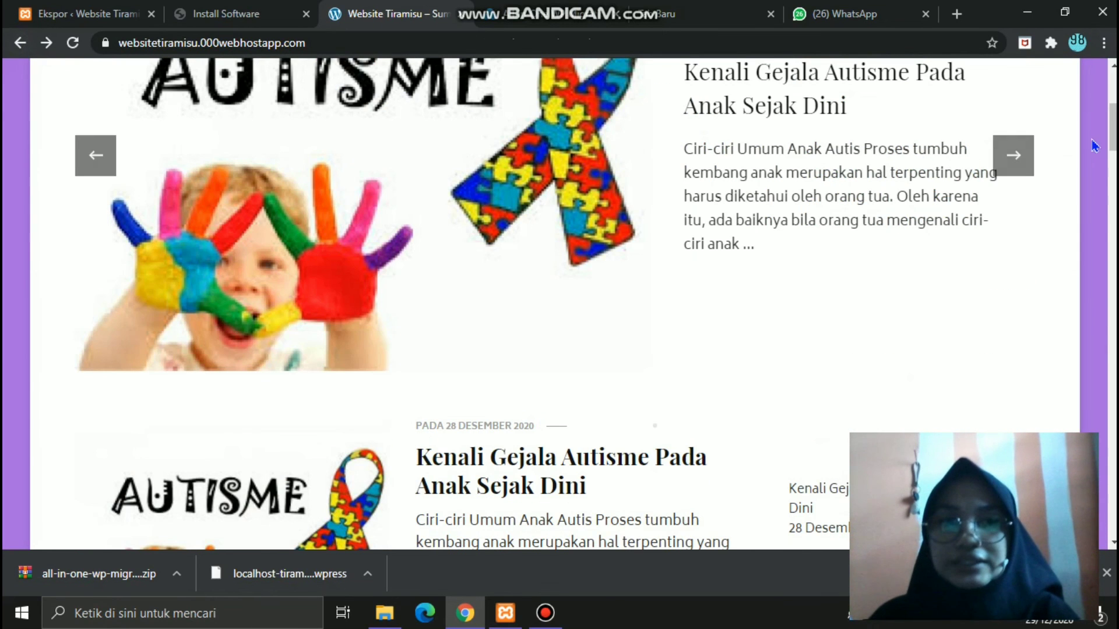
pyautogui.moveTo(1114, 135); pyautogui.dragTo(1115, 103)
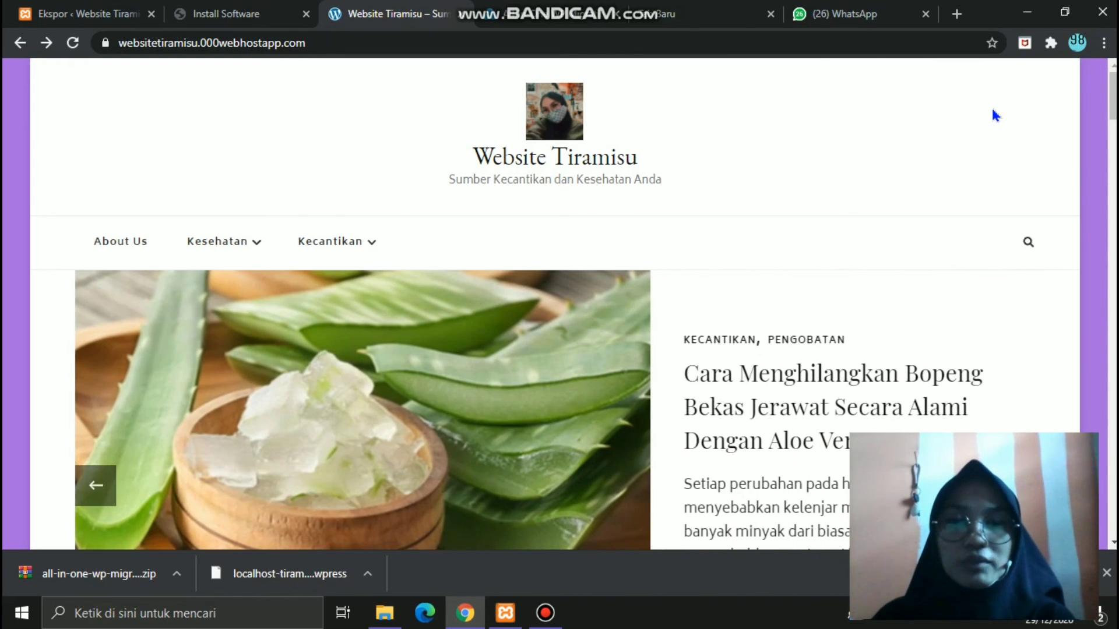
pyautogui.click(545, 613)
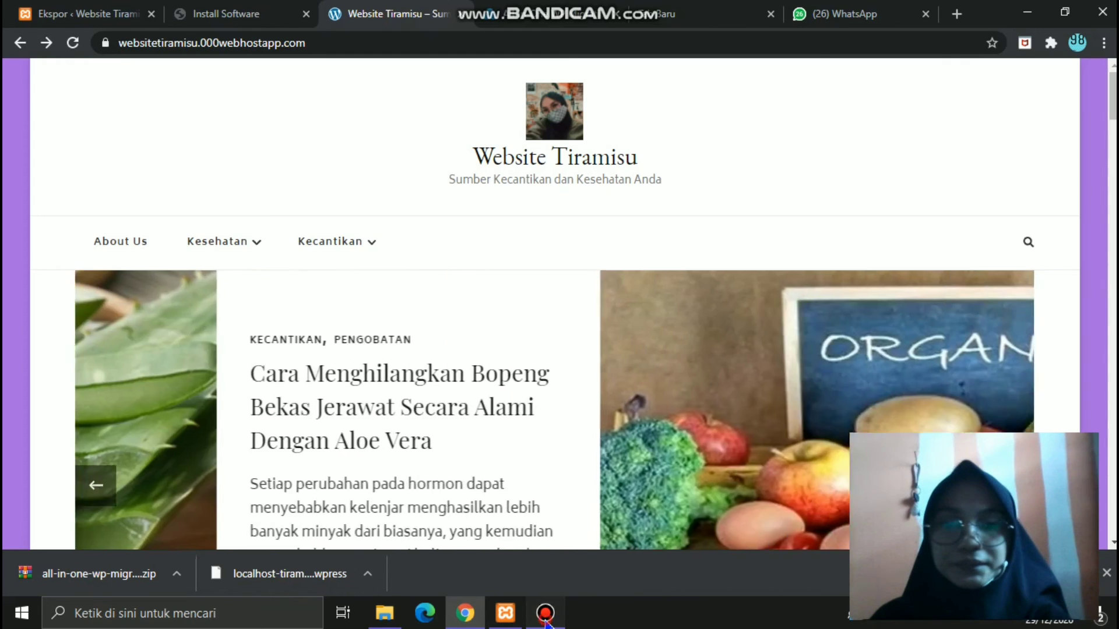